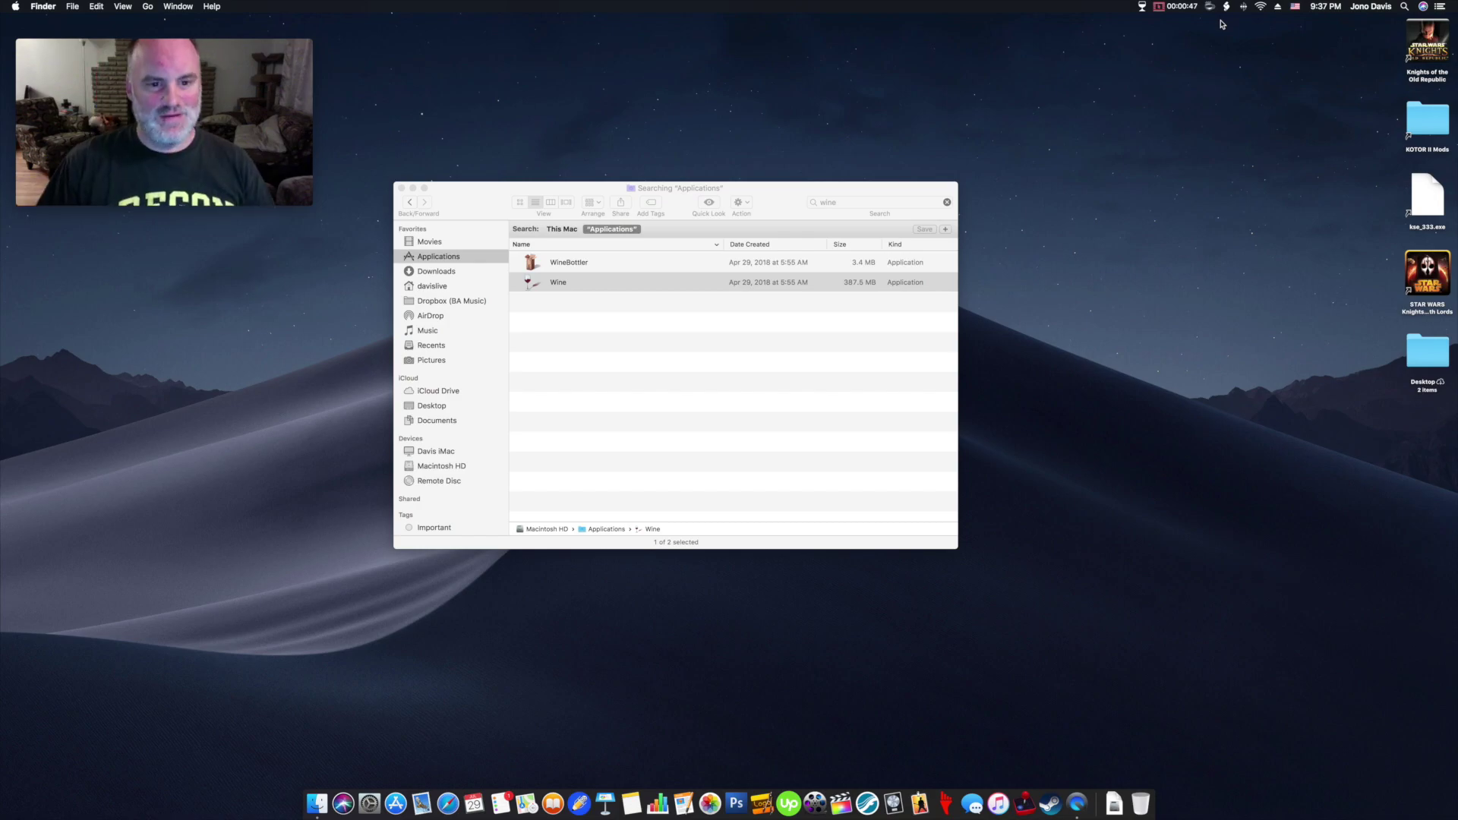
- Review the WineBottler and Wine entries in the Applications search results
{"action": "left_click", "coordinate": [774, 198]}
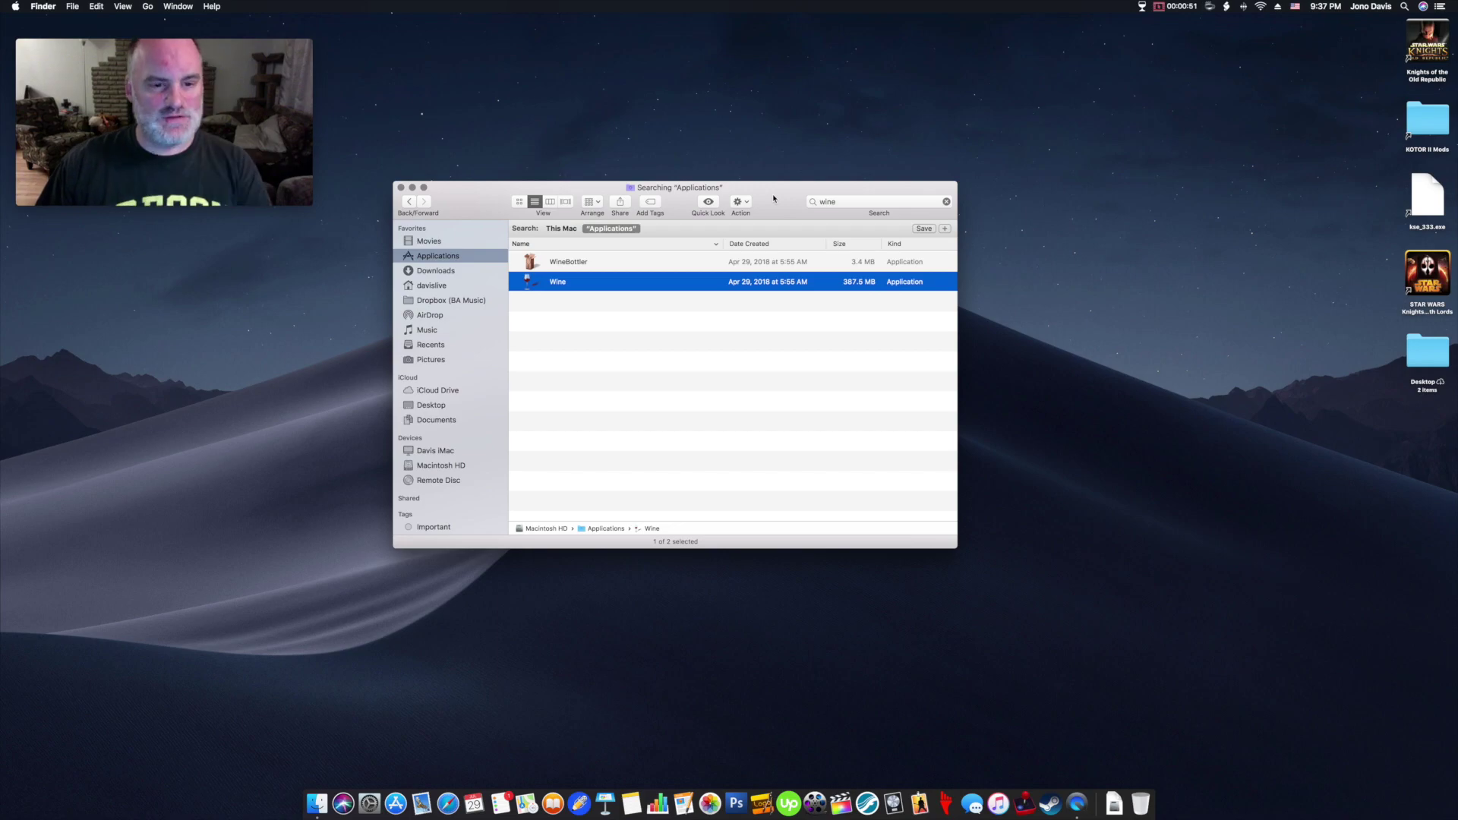
{"action": "left_click_drag", "start_coordinate": [789, 206], "coordinate": [790, 205]}
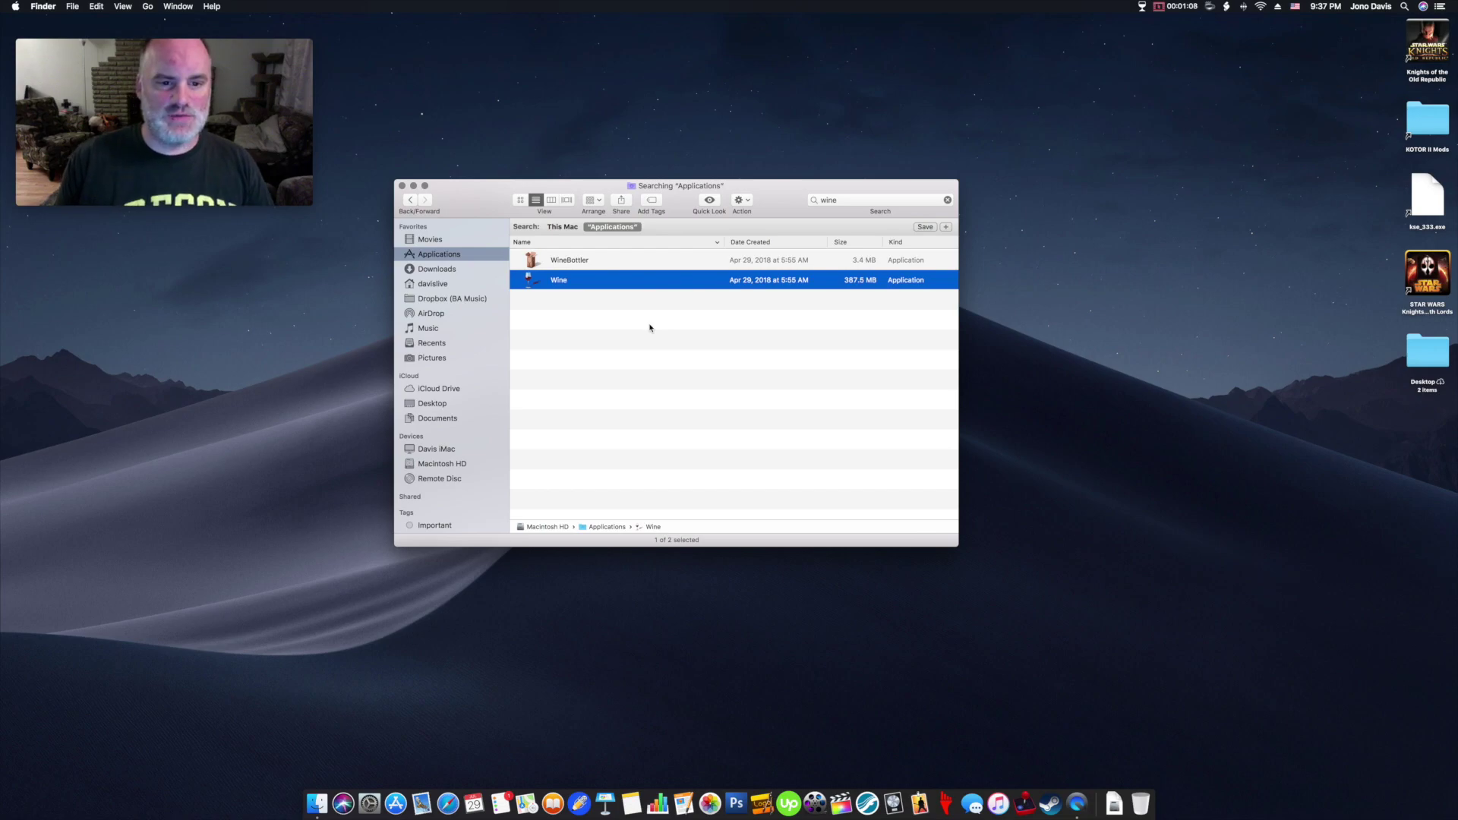
{"action": "key", "text": "Up"}
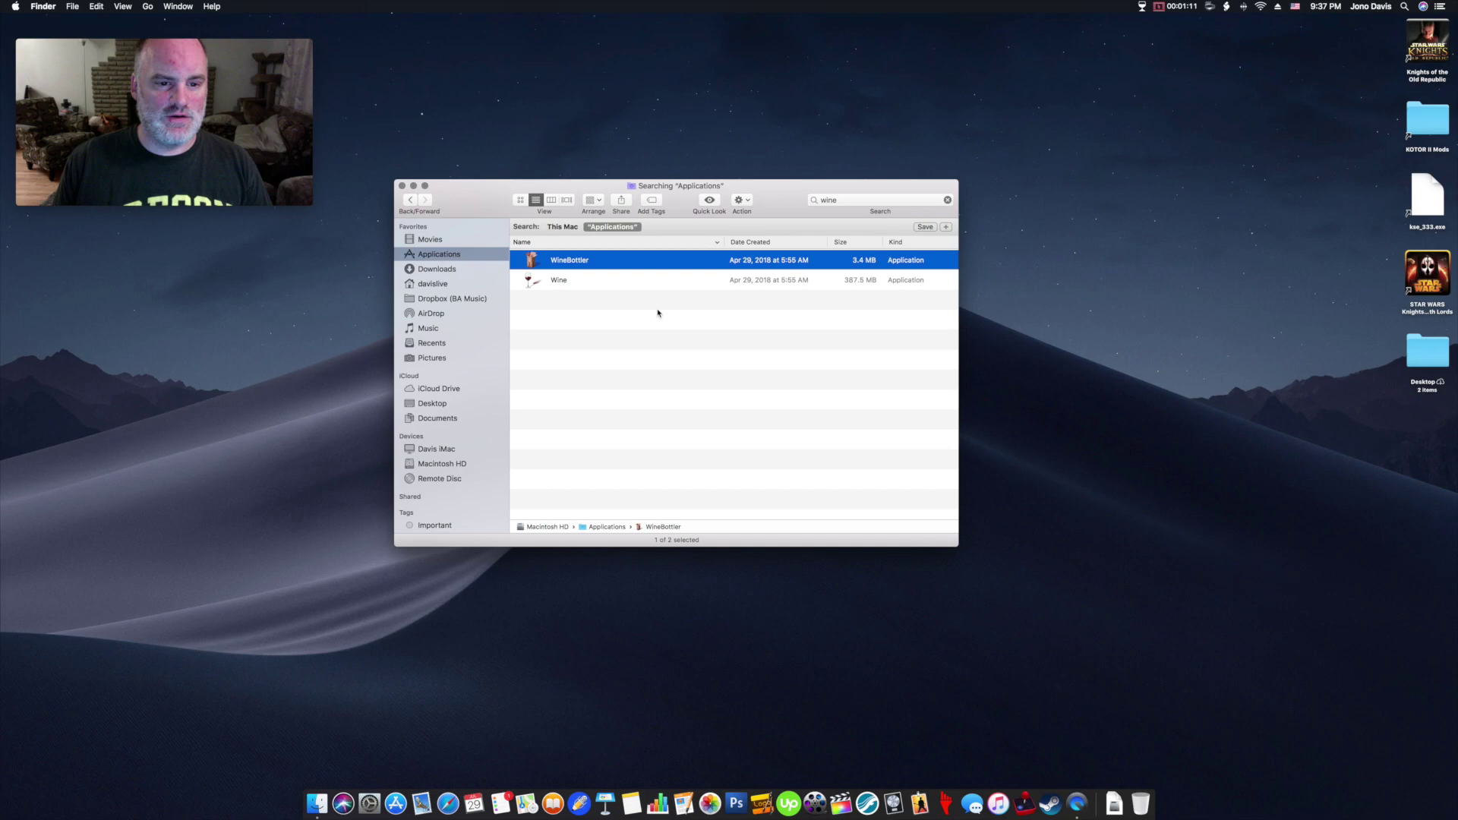
{"action": "left_click", "coordinate": [608, 286]}
{"action": "left_click", "coordinate": [616, 262]}
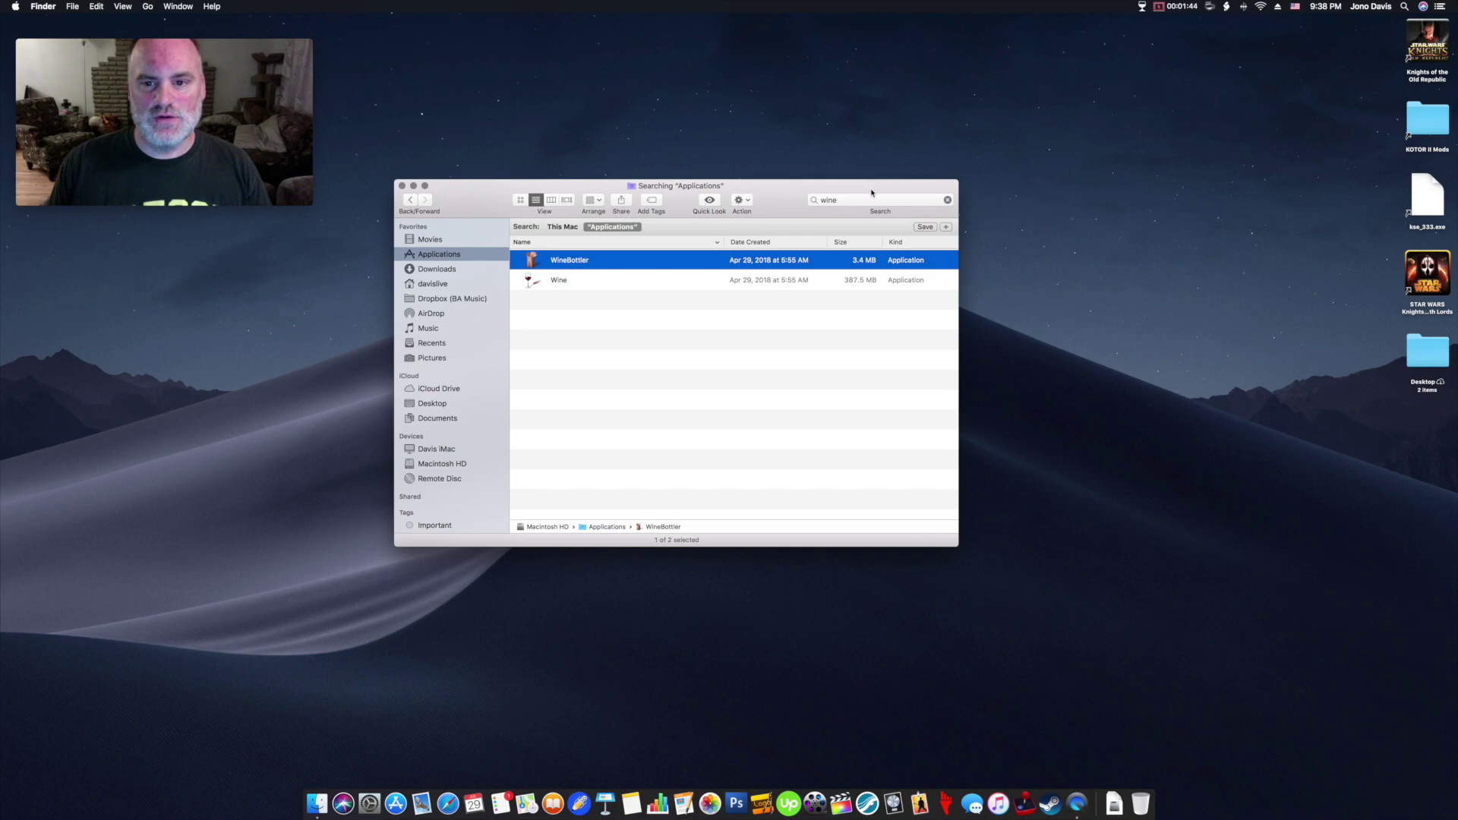
{"action": "left_click_drag", "start_coordinate": [873, 193], "coordinate": [882, 191]}
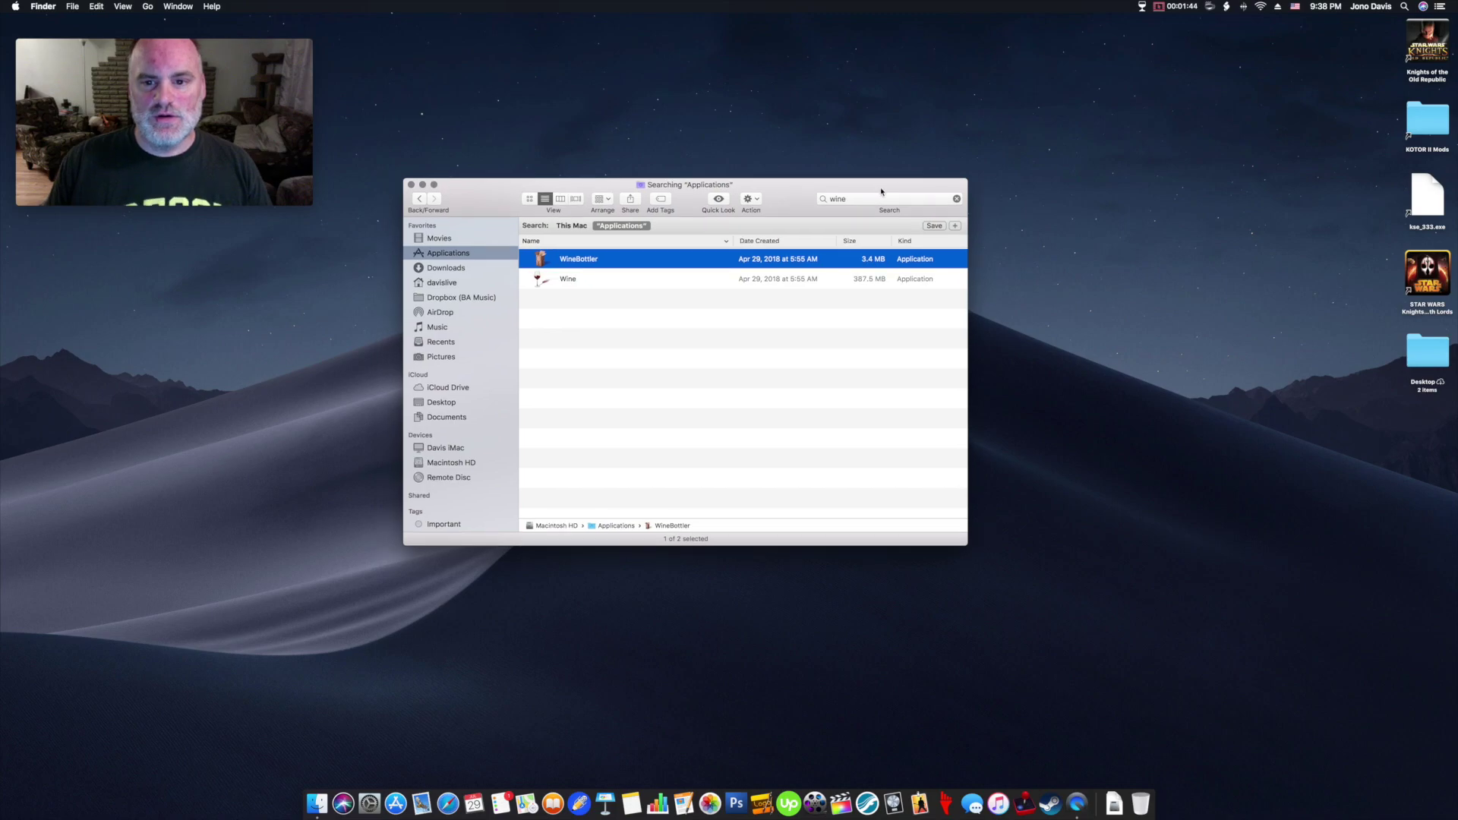
- Open kse_333.exe from the desktop, close the Applications search window, and run the file directly in Wine
{"action": "double_click", "coordinate": [1425, 197]}
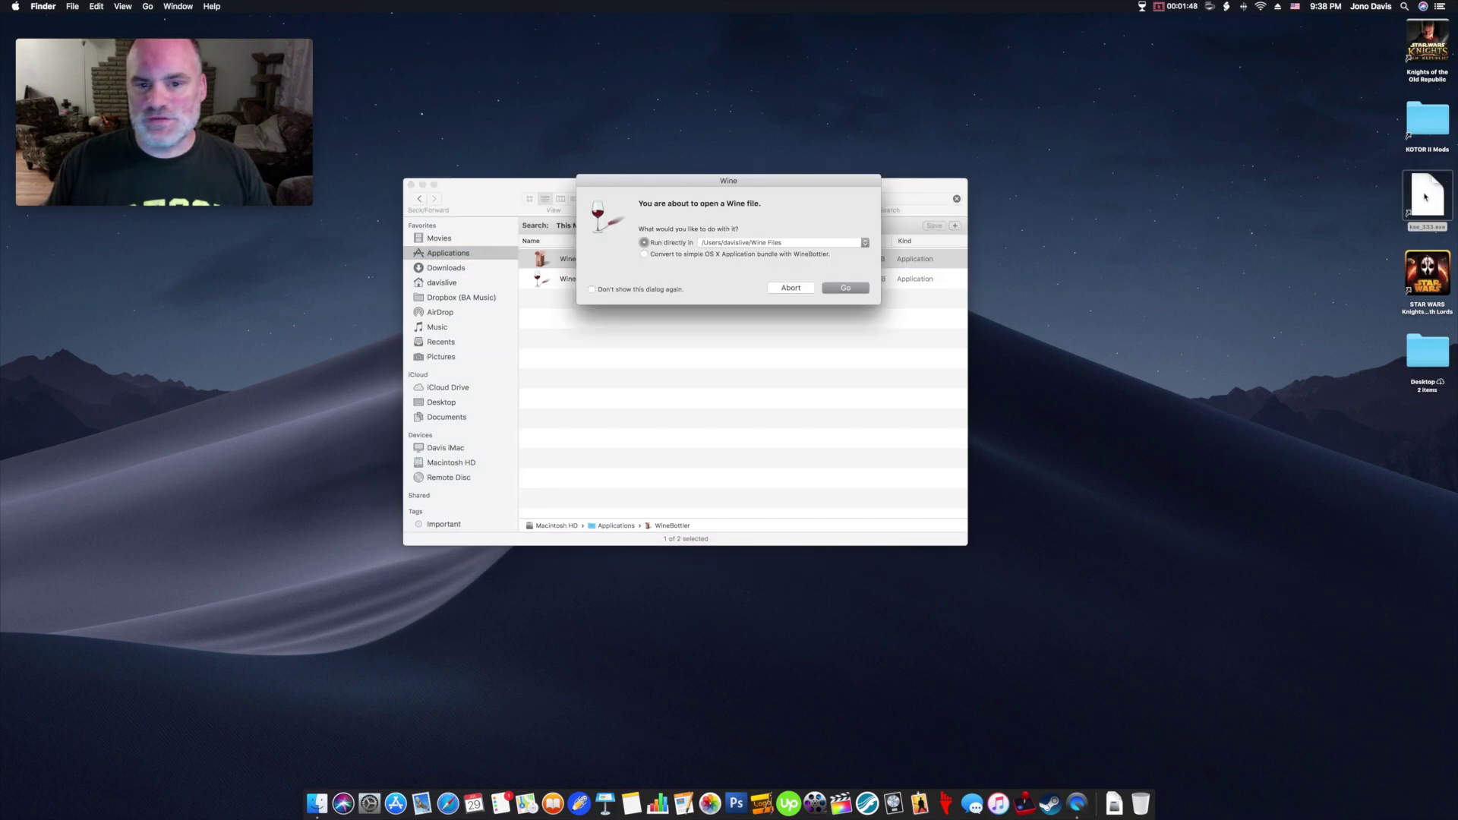
{"action": "left_click", "coordinate": [411, 184]}
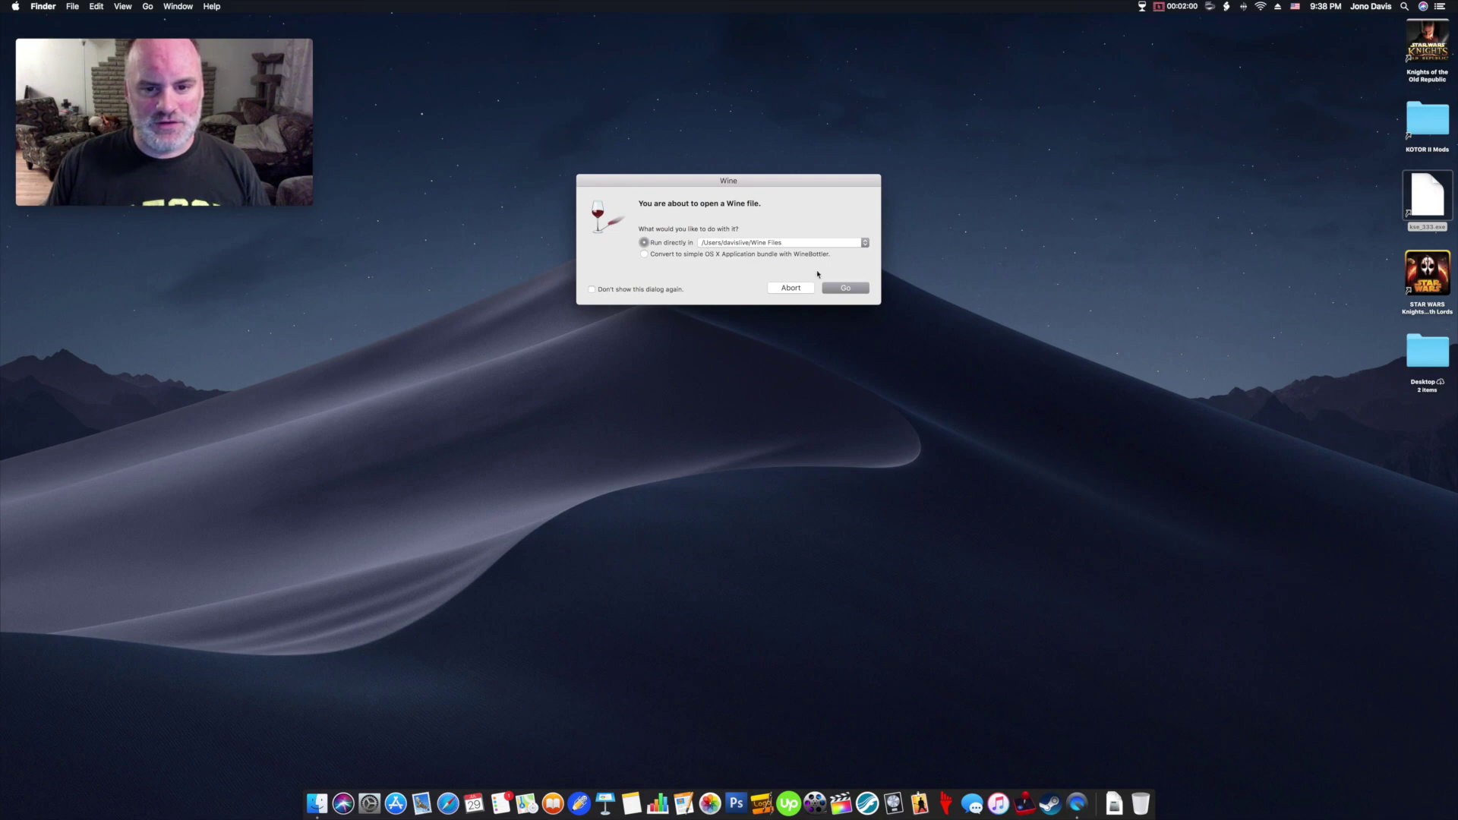
{"action": "left_click", "coordinate": [845, 288]}
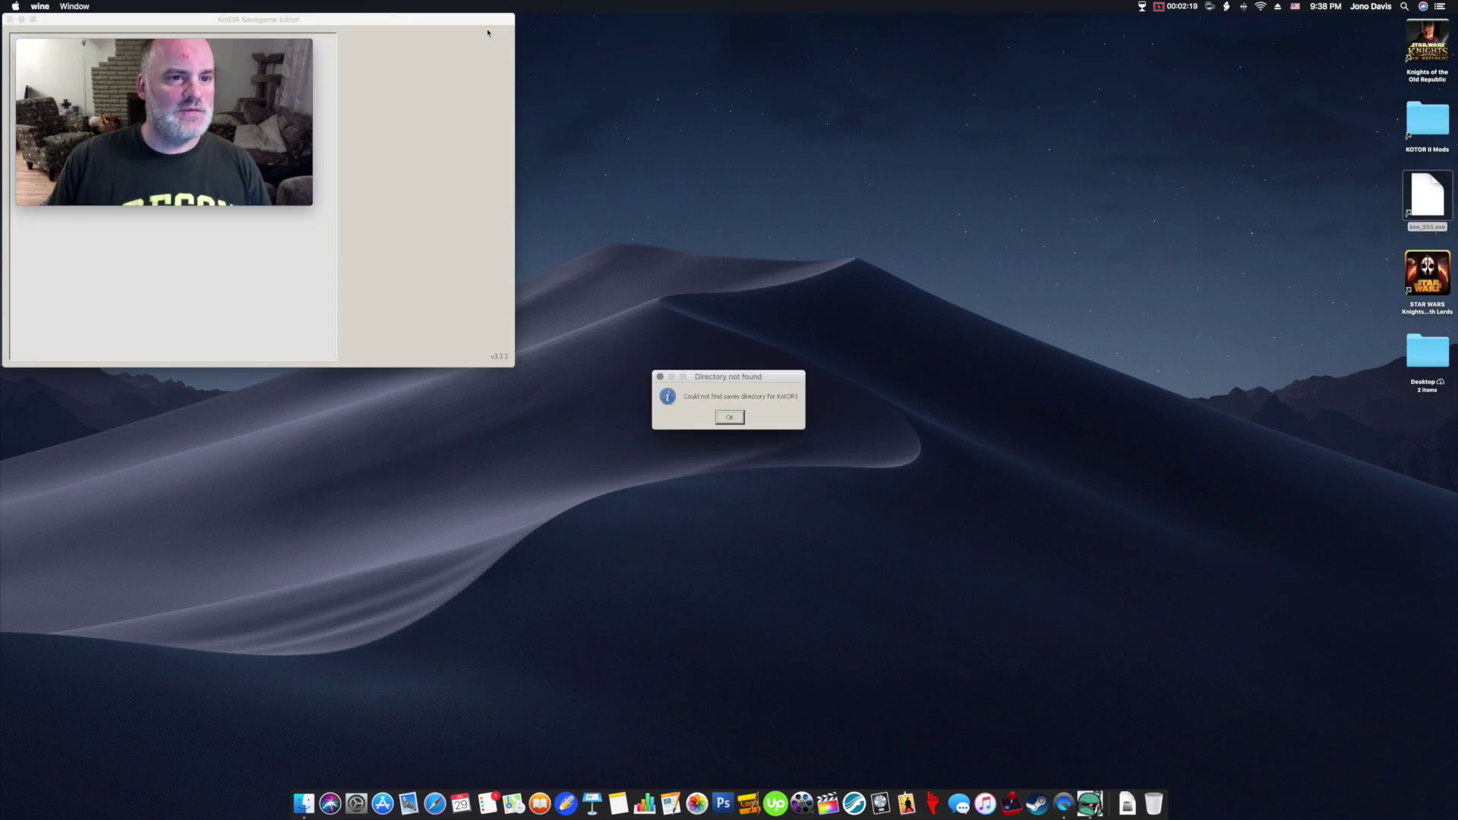
- Dismiss both missing saves directory messages, then move the KotOR Savegame Editor window toward the screen's centre and enlarge it
{"action": "left_click_drag", "start_coordinate": [741, 379], "coordinate": [741, 379]}
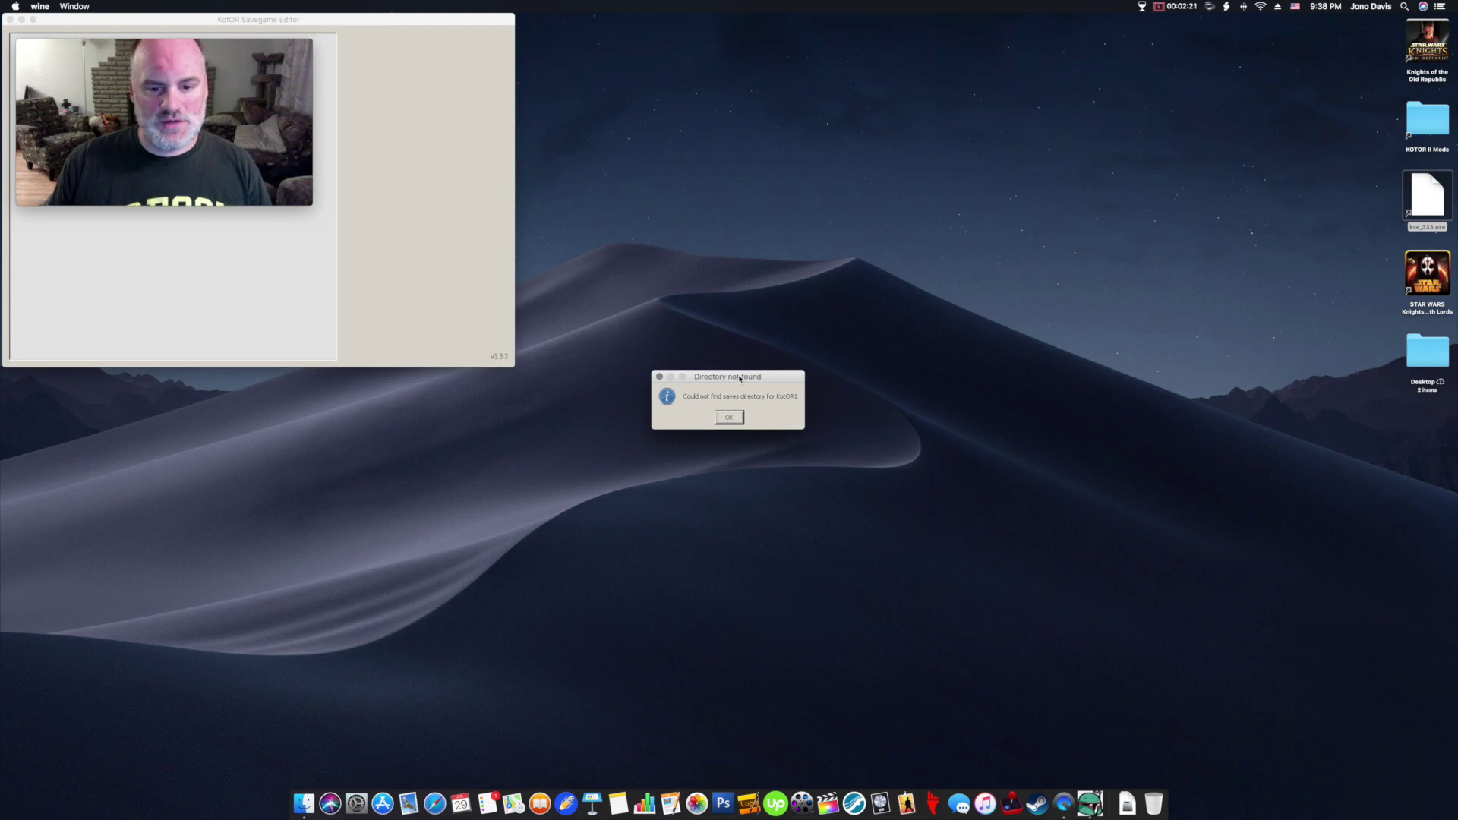
{"action": "left_click", "coordinate": [729, 418]}
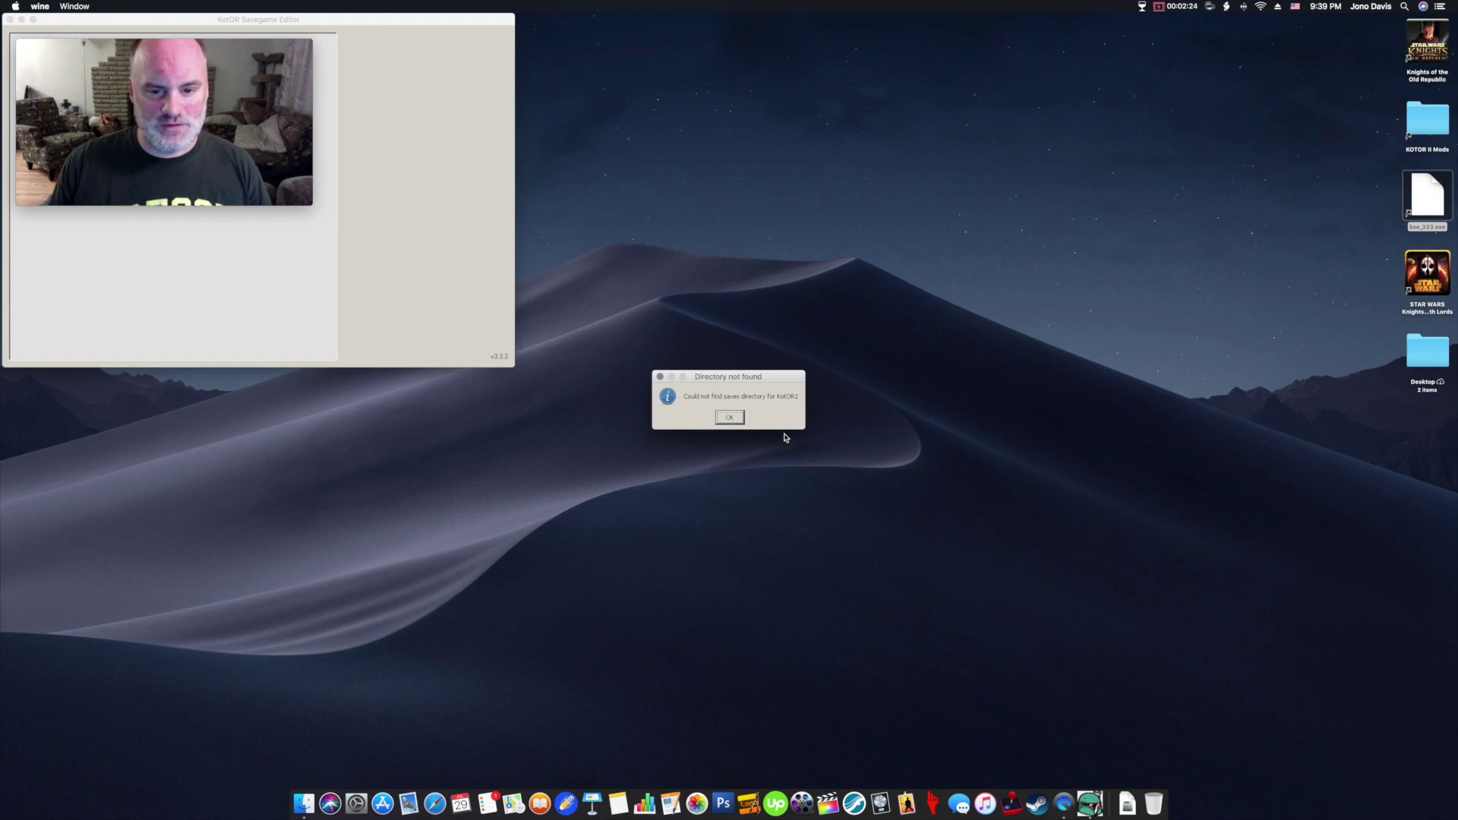
{"action": "left_click", "coordinate": [729, 418]}
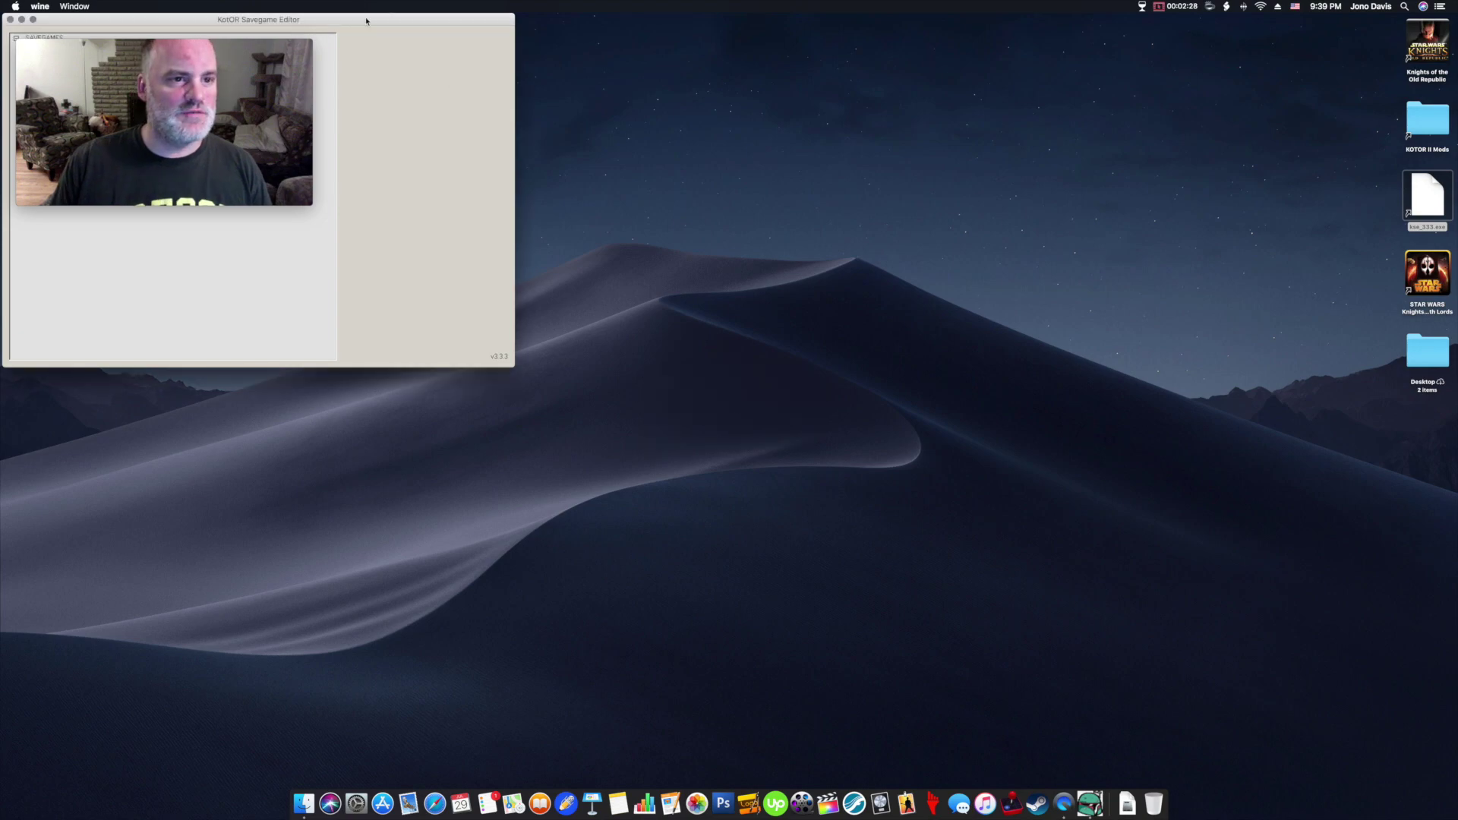
{"action": "left_click_drag", "start_coordinate": [367, 21], "coordinate": [774, 168]}
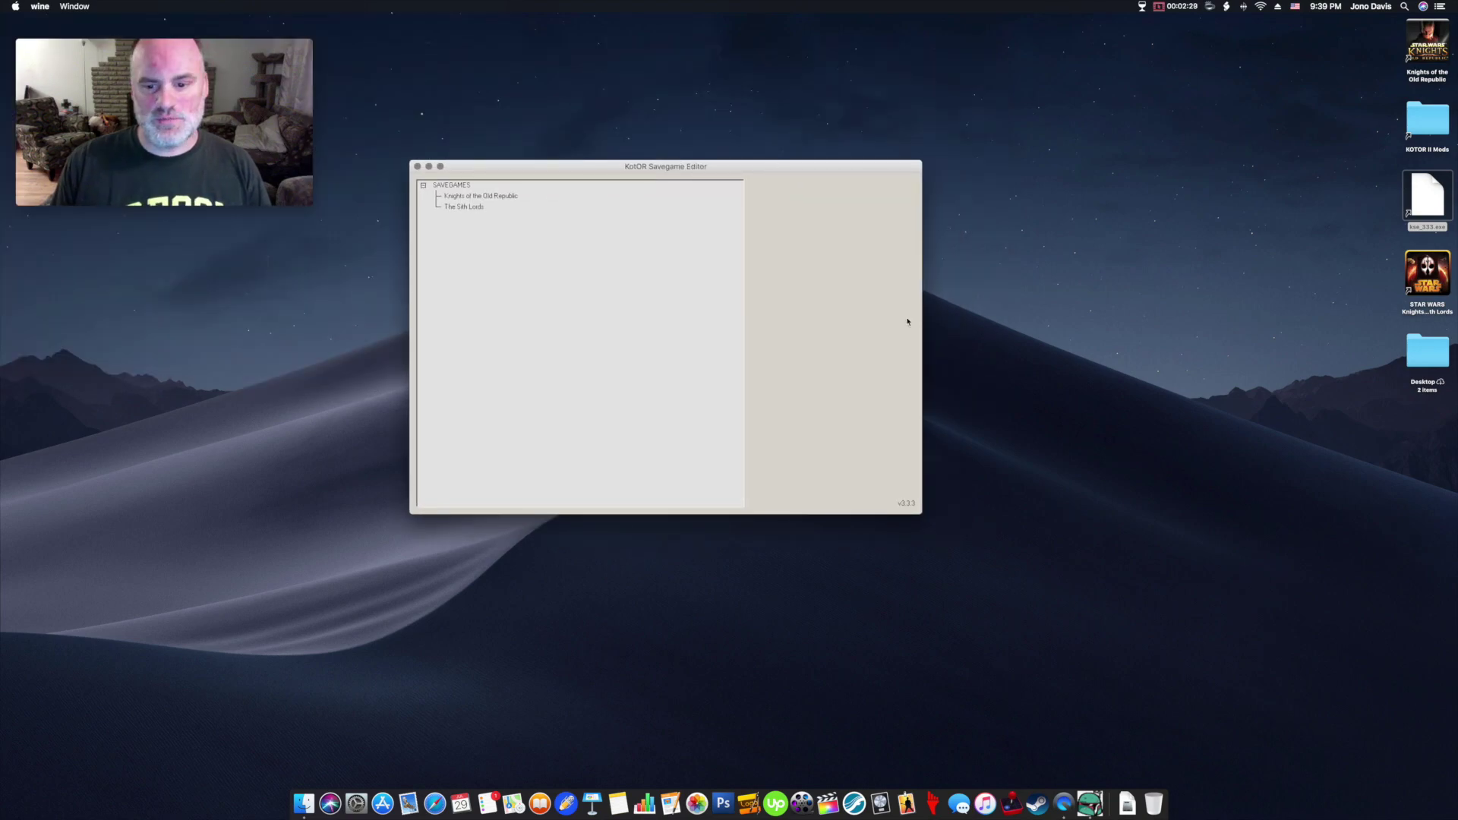
{"action": "left_click_drag", "start_coordinate": [923, 511], "coordinate": [1062, 603]}
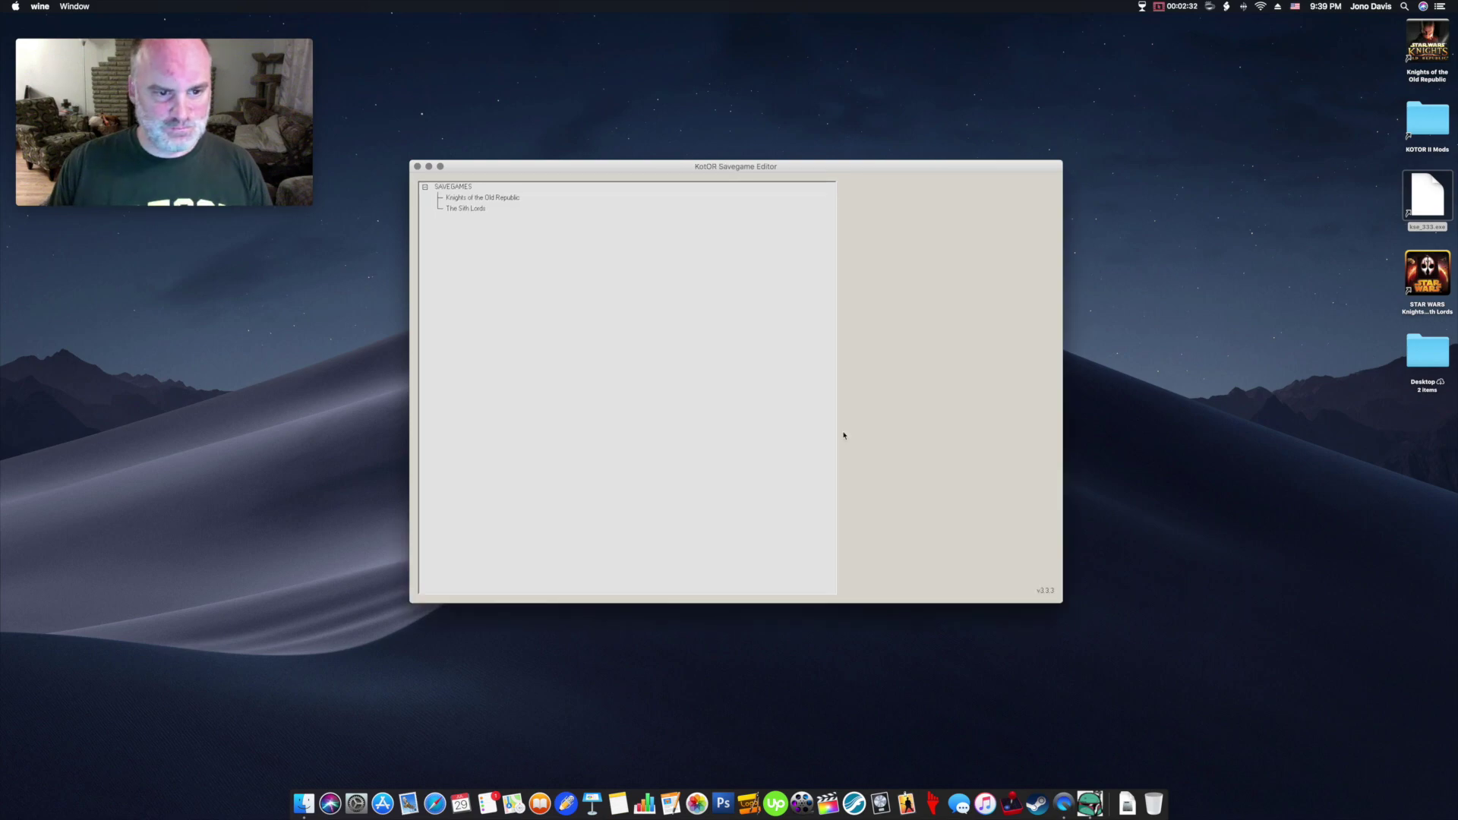
- Open the path change dialog for The Sith Lords and move the folder browser over the editor window
{"action": "right_click", "coordinate": [478, 211]}
{"action": "left_click", "coordinate": [462, 200]}
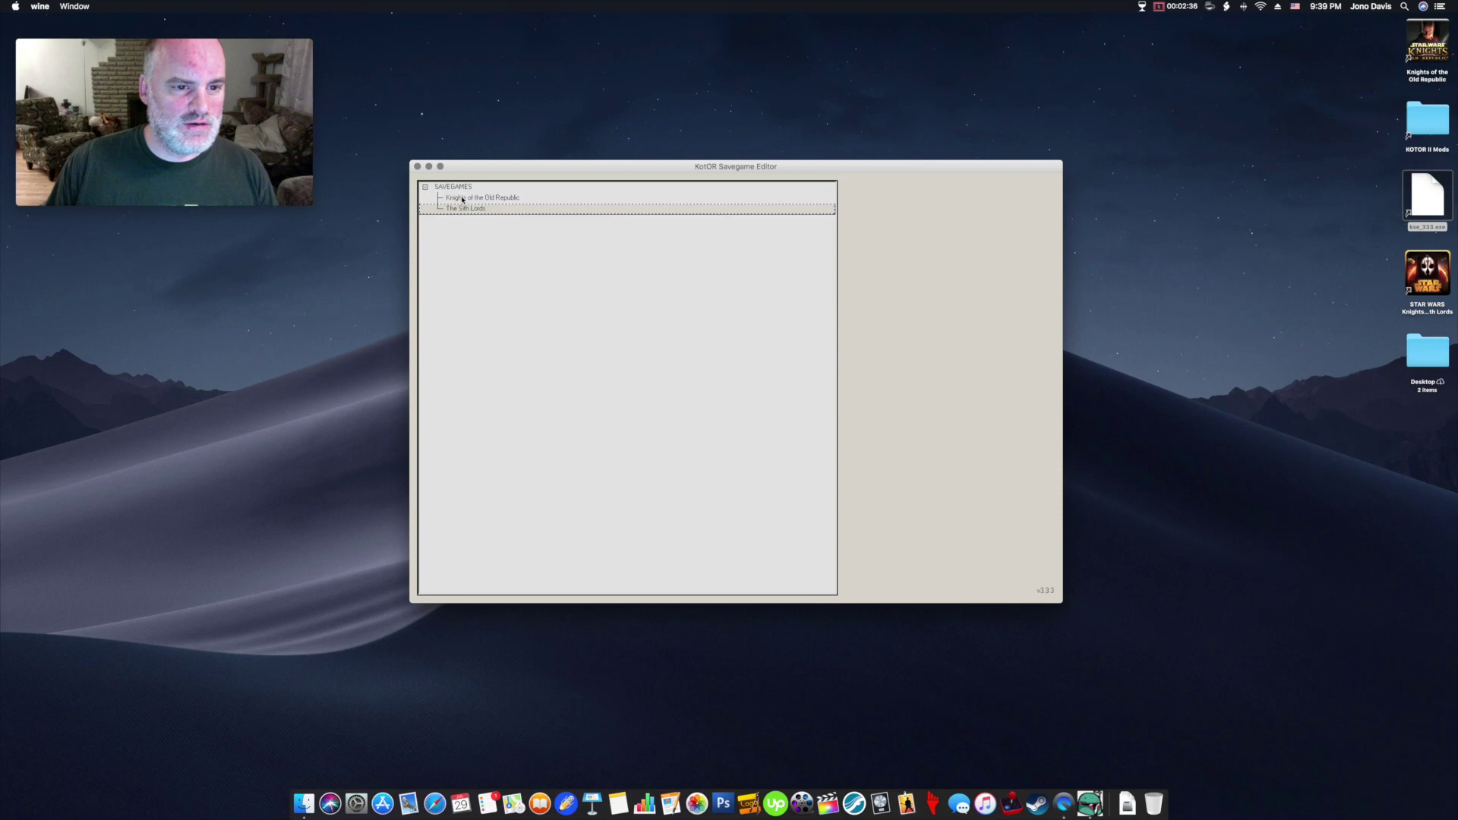
{"action": "right_click", "coordinate": [479, 215]}
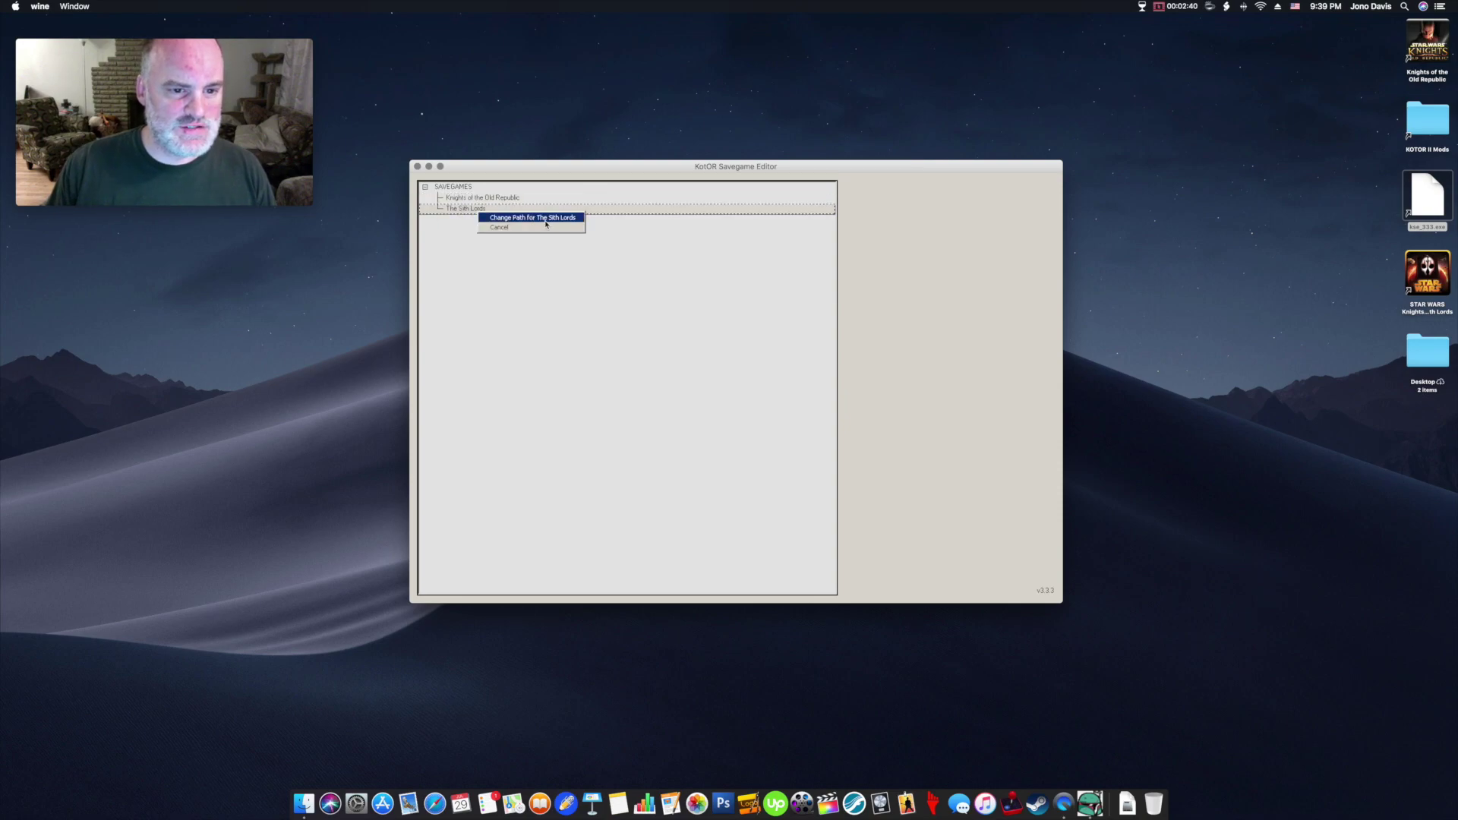
{"action": "left_click", "coordinate": [547, 222]}
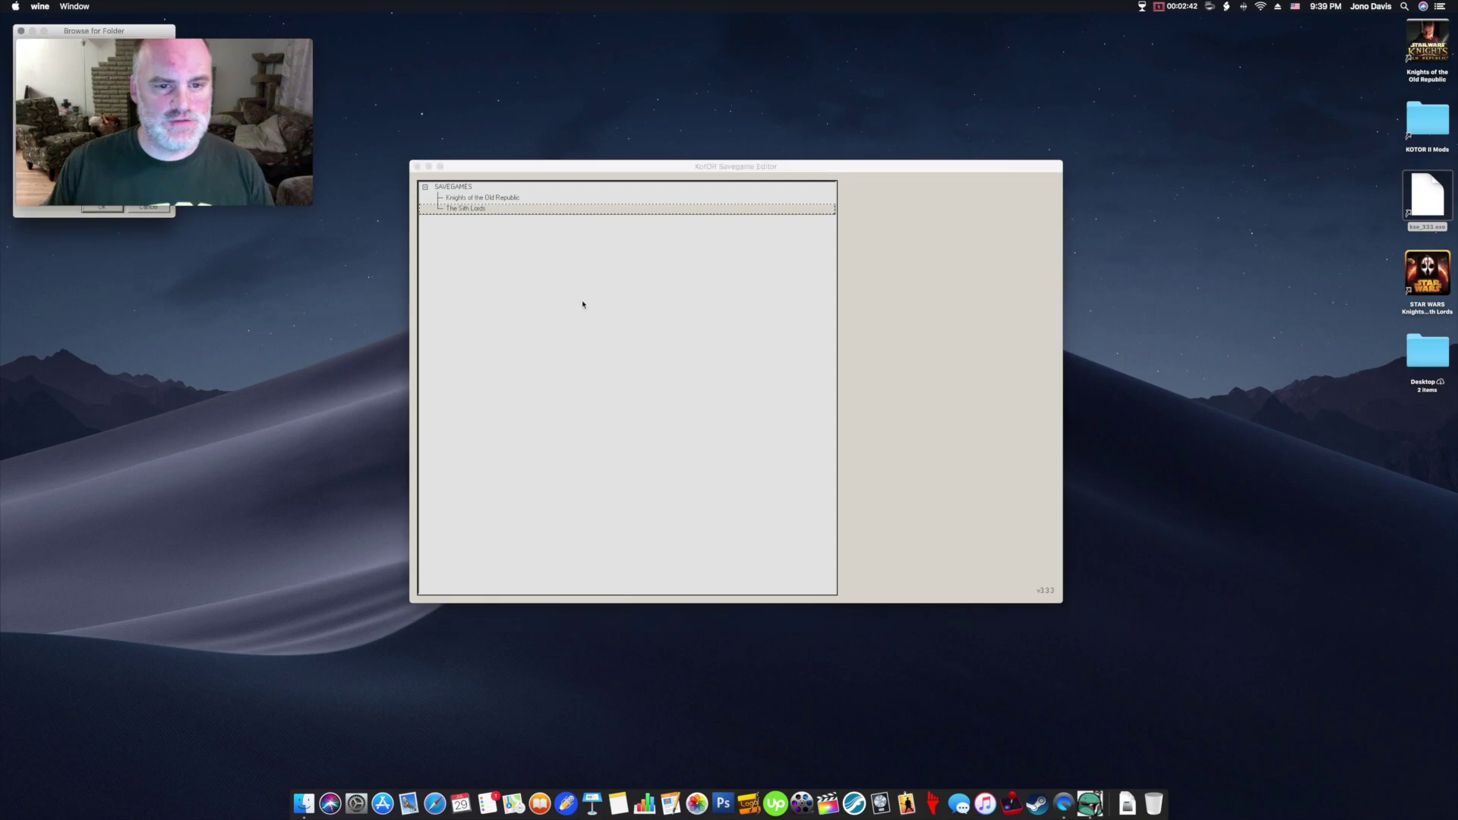
{"action": "left_click_drag", "start_coordinate": [144, 32], "coordinate": [754, 261]}
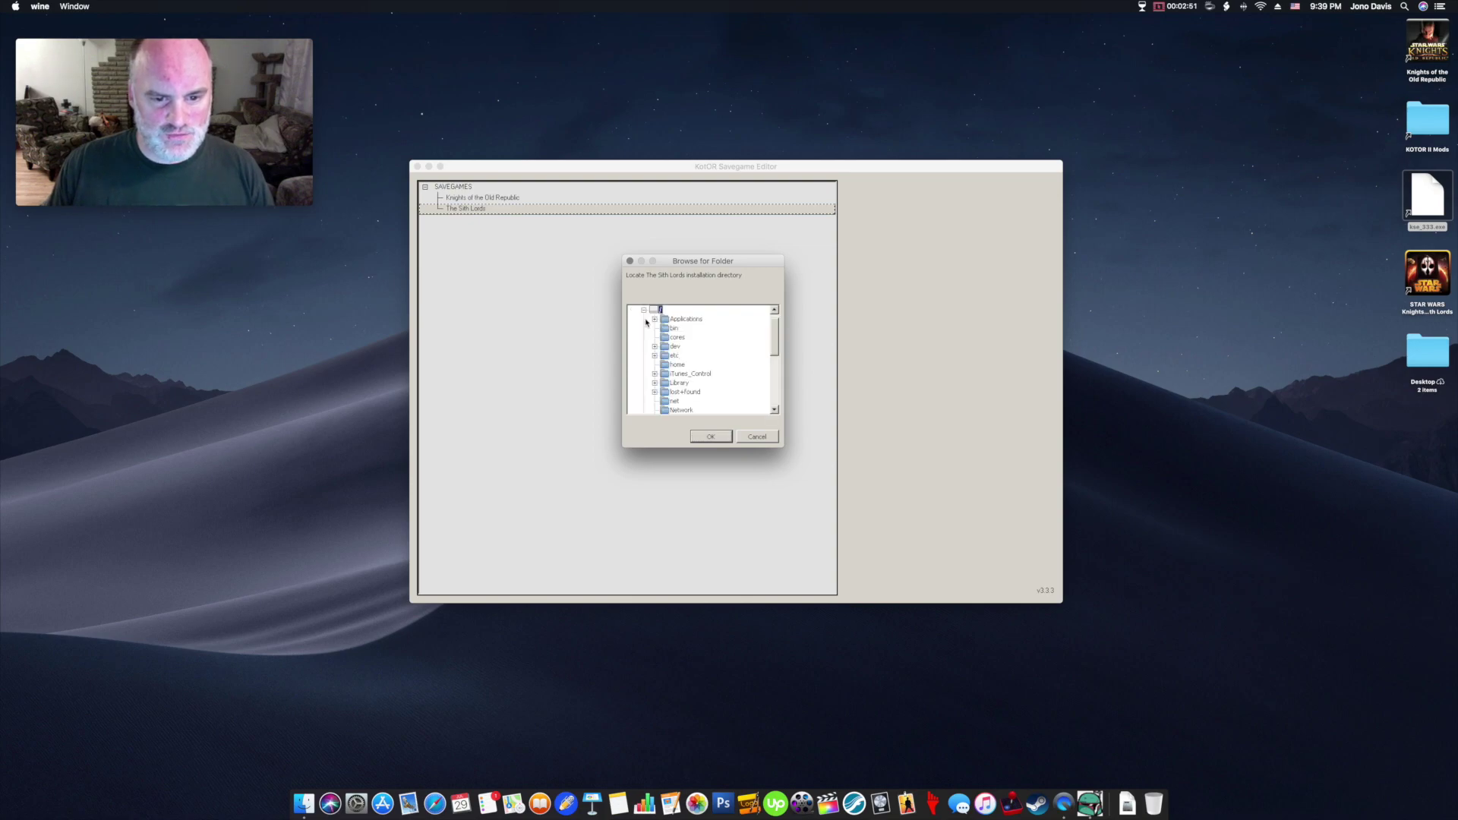
- Expand the folder tree through Users, the user's home folder and Library to Application Support
{"action": "left_click_drag", "start_coordinate": [776, 346], "coordinate": [776, 388]}
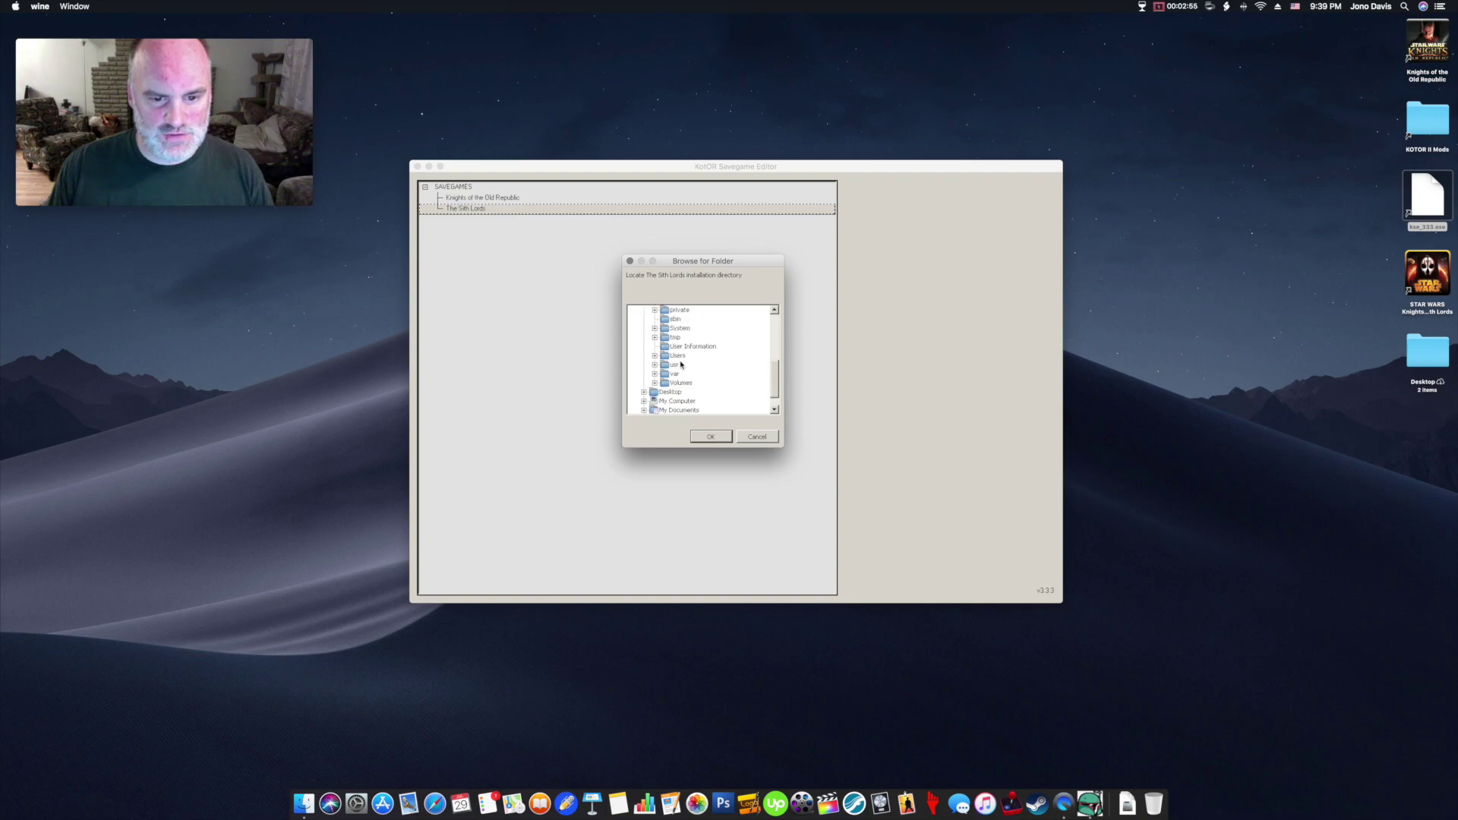
{"action": "scroll", "coordinate": [678, 363], "scroll_direction": "up", "scroll_amount": 2}
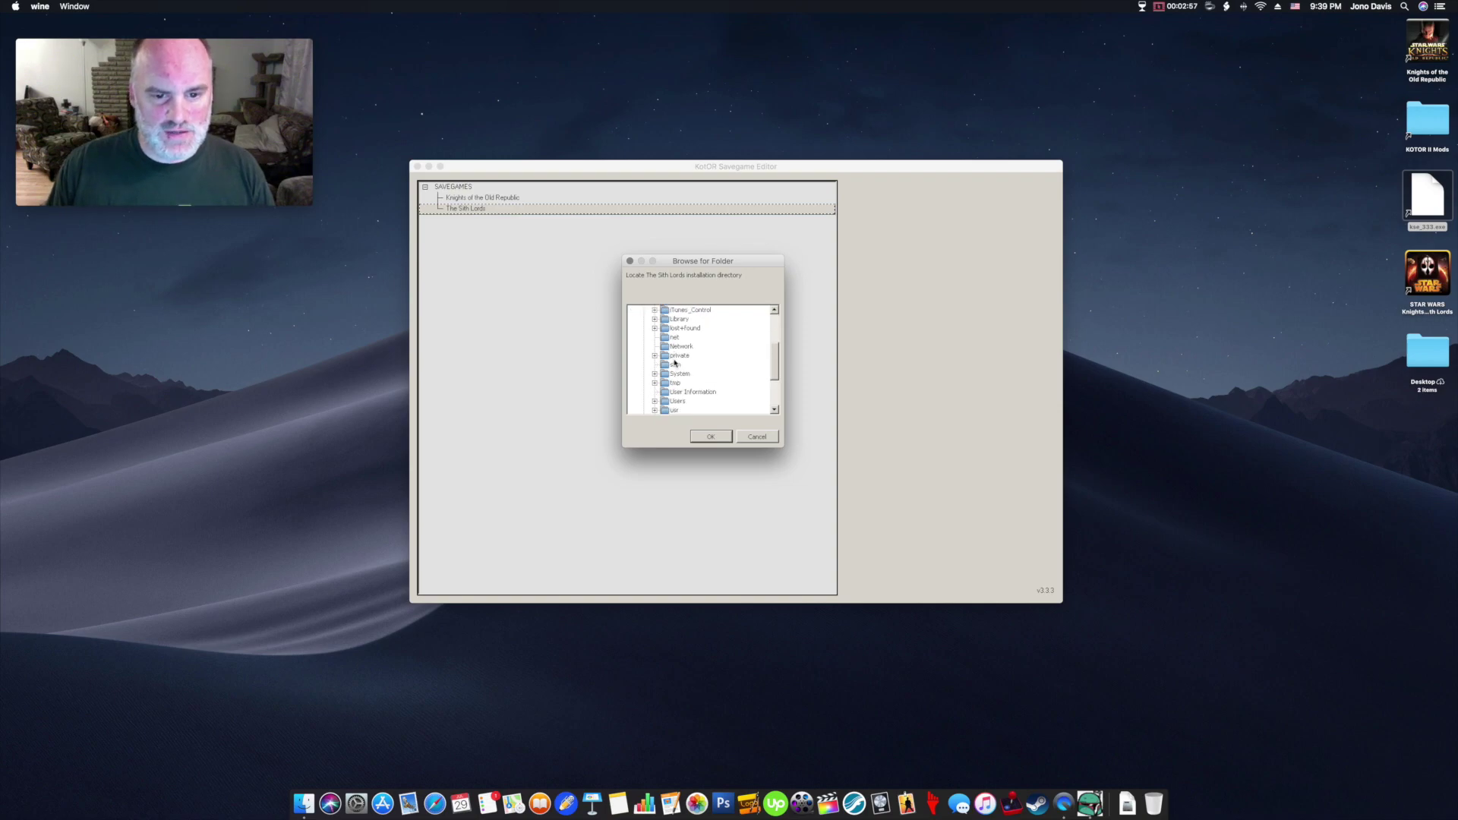
{"action": "scroll", "coordinate": [675, 364], "scroll_direction": "down", "scroll_amount": 2}
{"action": "left_click", "coordinate": [672, 356]}
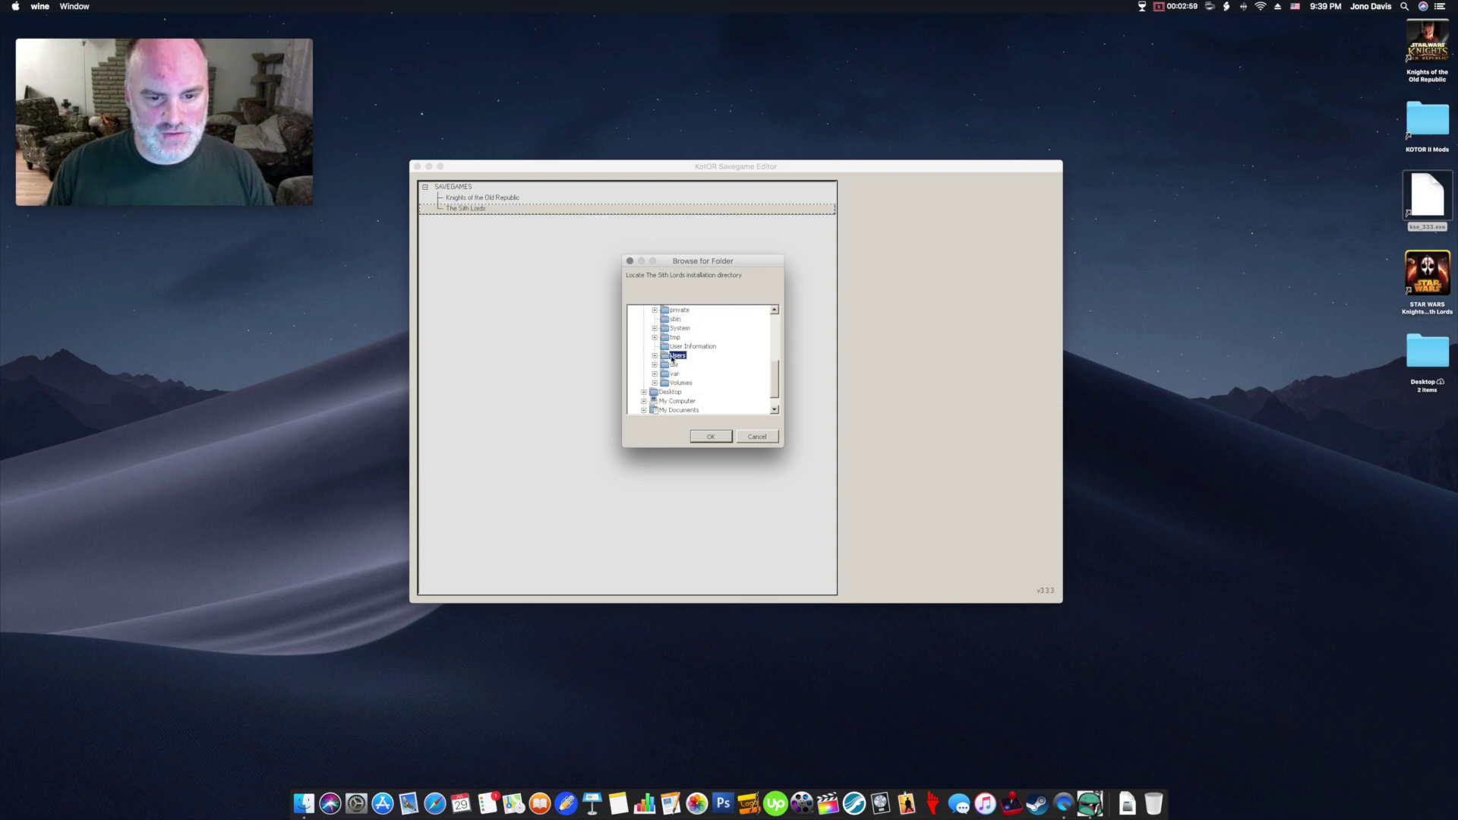
{"action": "left_click", "coordinate": [655, 356]}
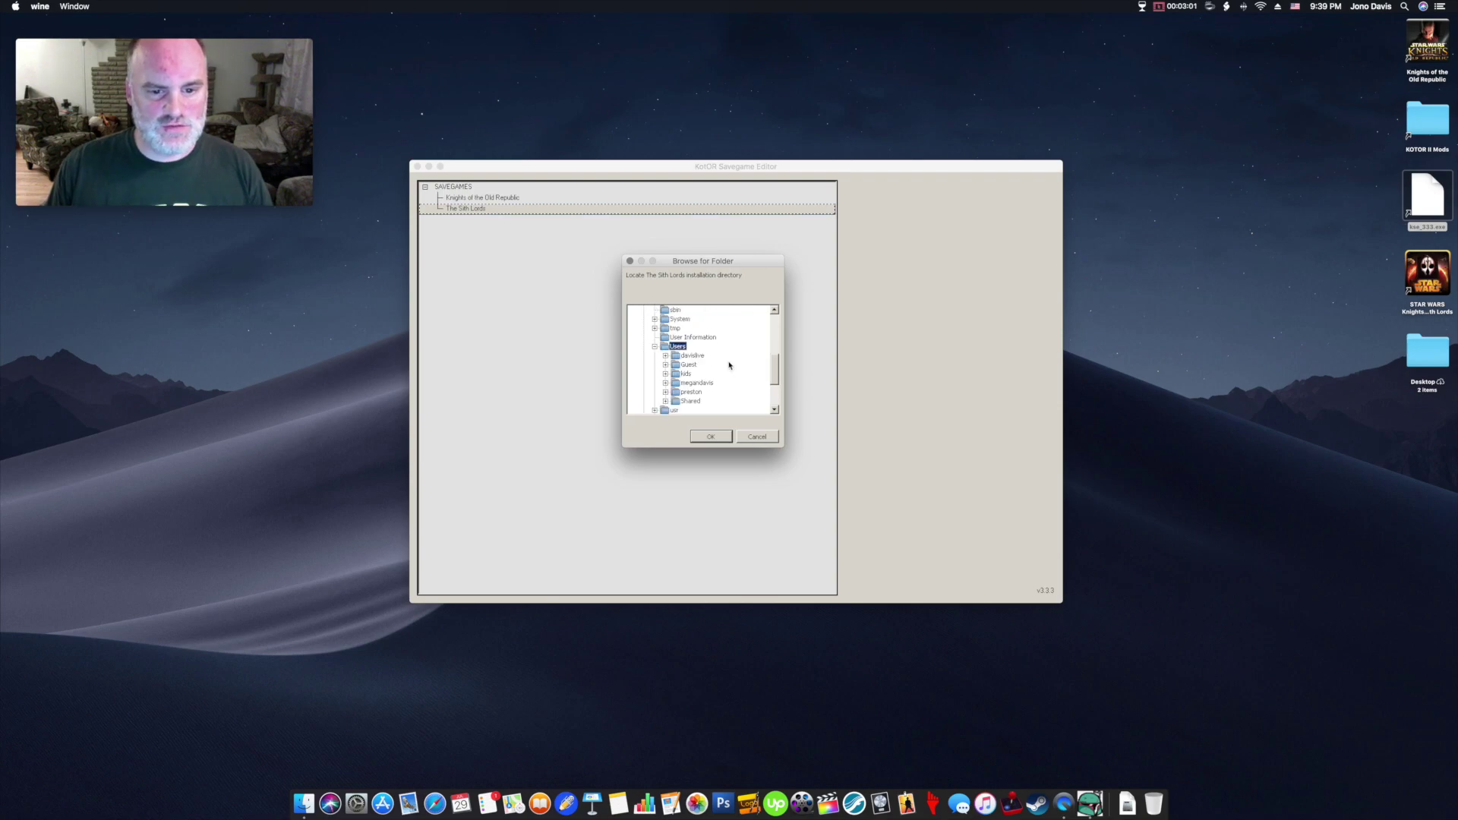
{"action": "double_click", "coordinate": [683, 358]}
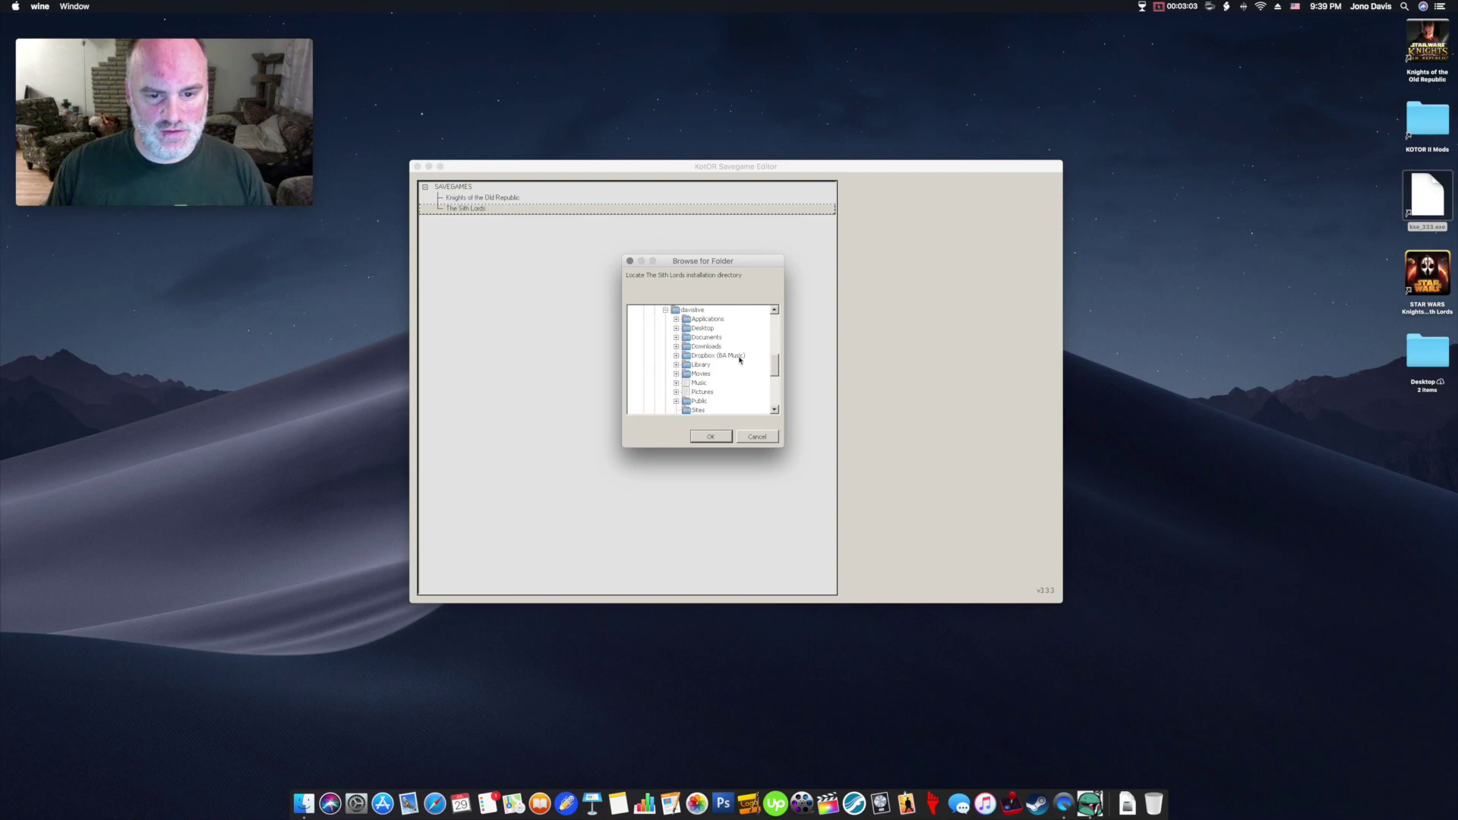
{"action": "scroll", "coordinate": [716, 347], "scroll_direction": "down", "scroll_amount": 2}
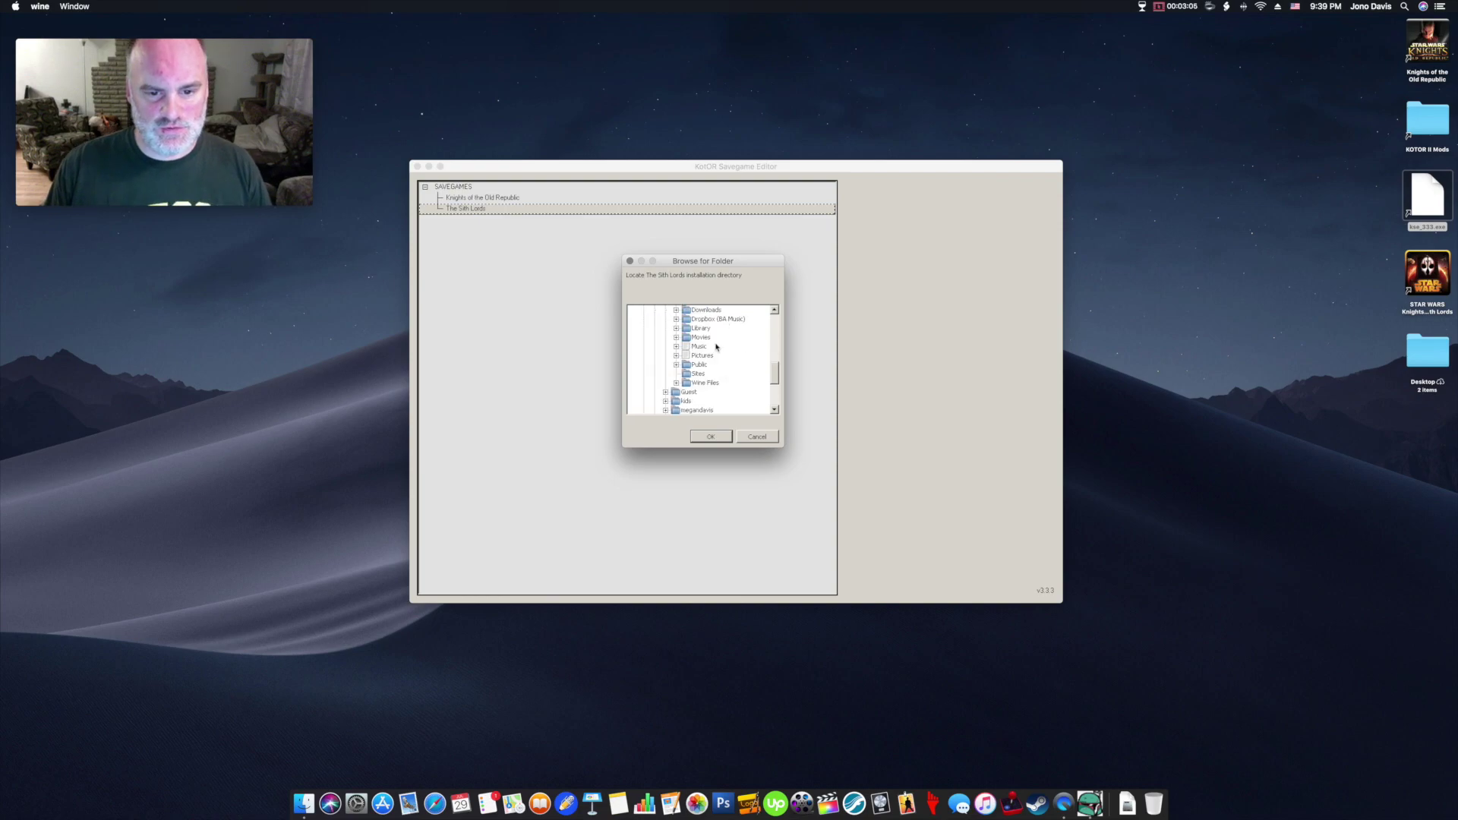
{"action": "left_click", "coordinate": [676, 328]}
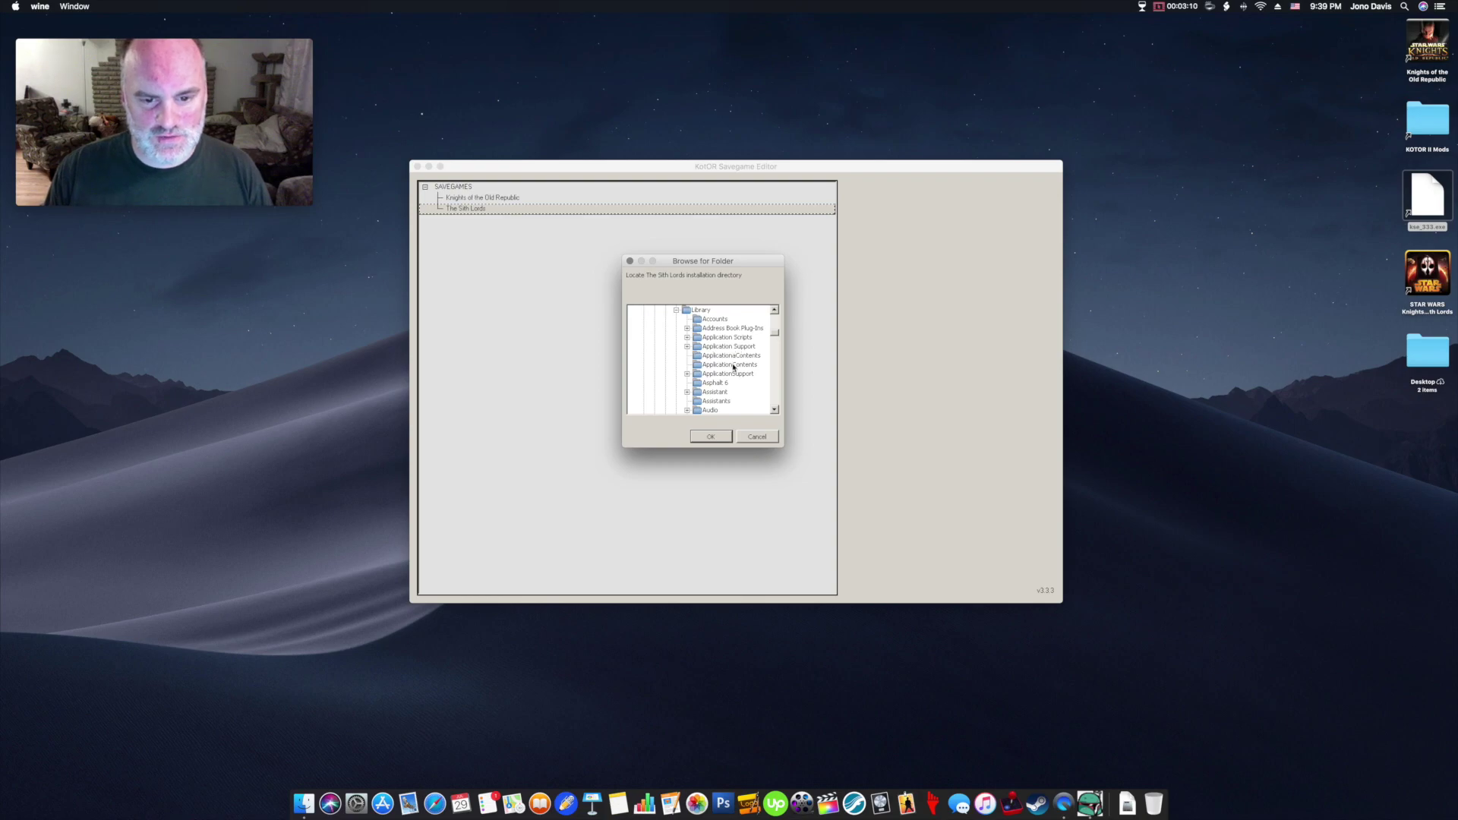
{"action": "left_click", "coordinate": [687, 348]}
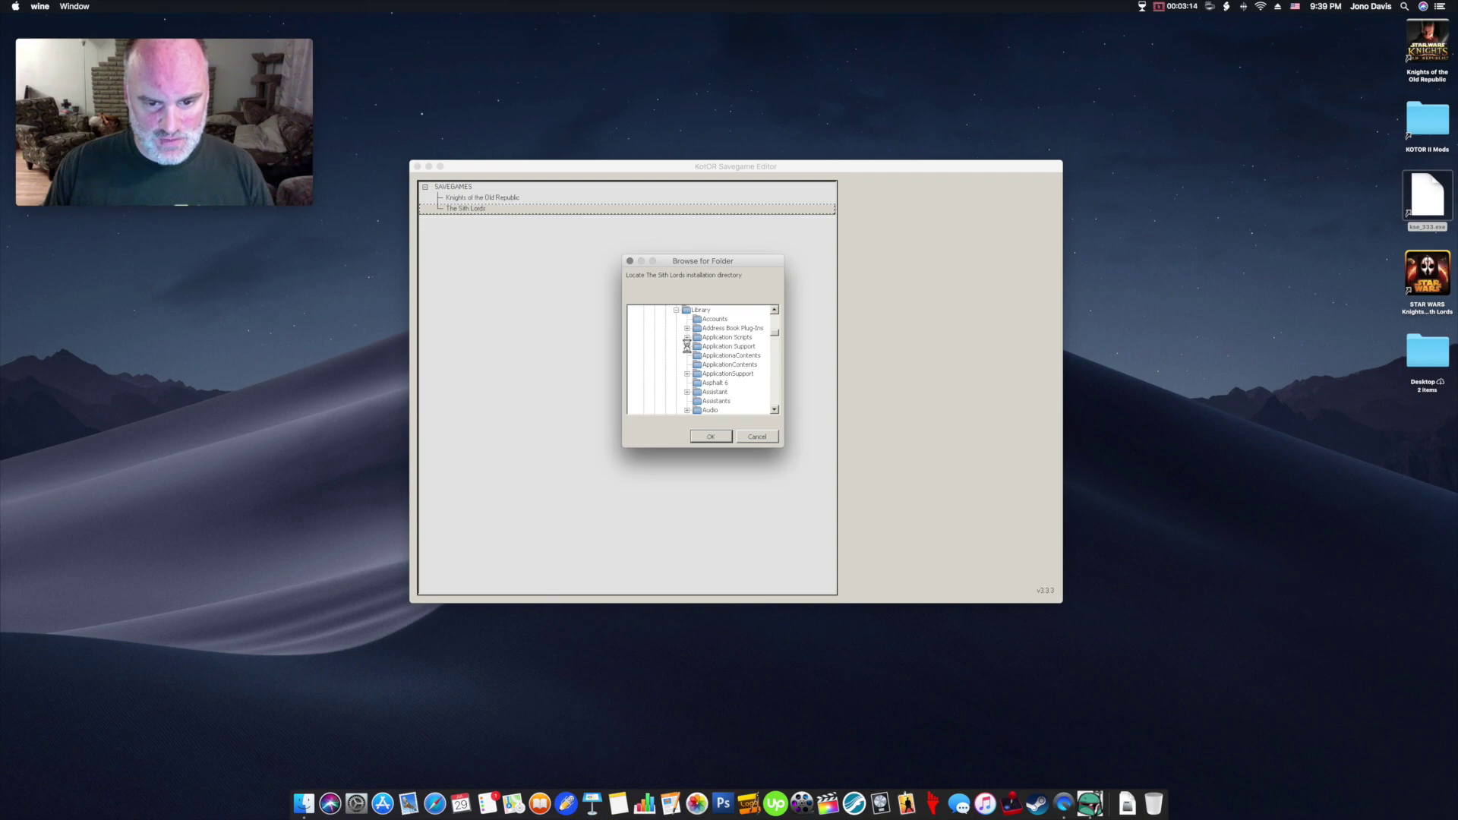
- Select the Star Wars Knights of the Old Republic II folder inside Application Support
{"action": "left_click_drag", "start_coordinate": [707, 410], "coordinate": [734, 413]}
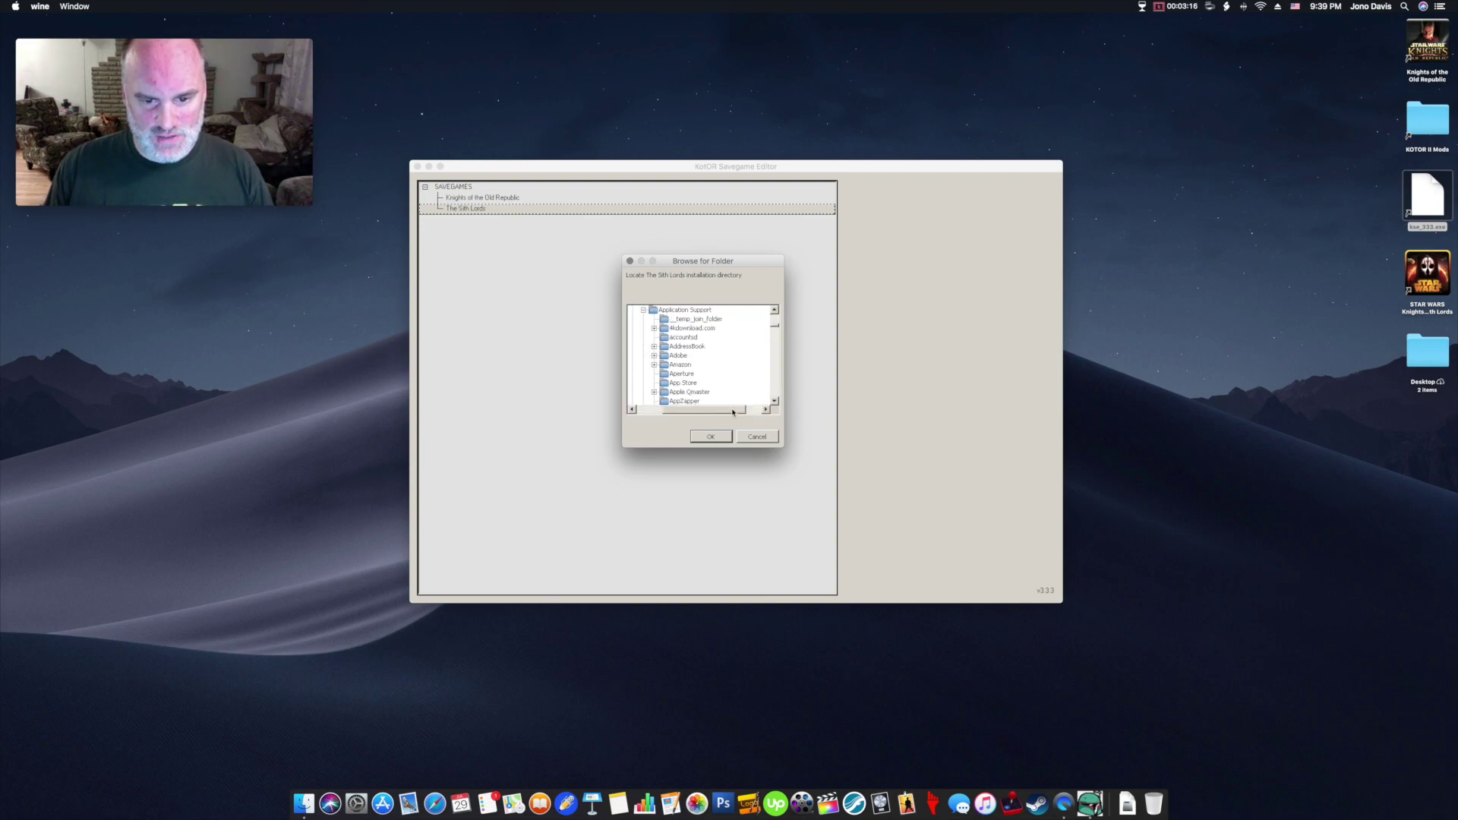
{"action": "left_click", "coordinate": [775, 401]}
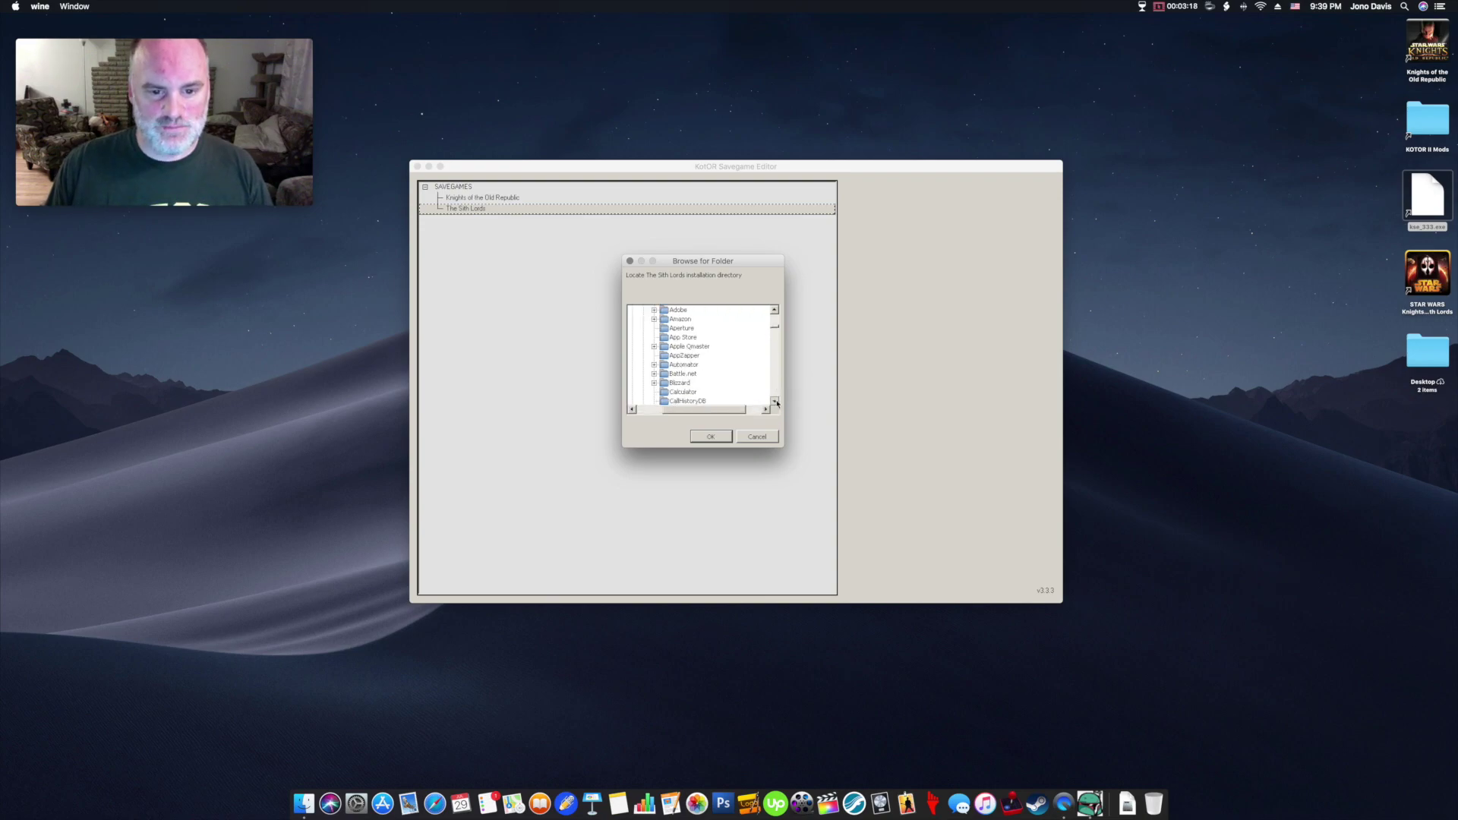
{"action": "left_click_drag", "start_coordinate": [777, 404], "coordinate": [777, 403]}
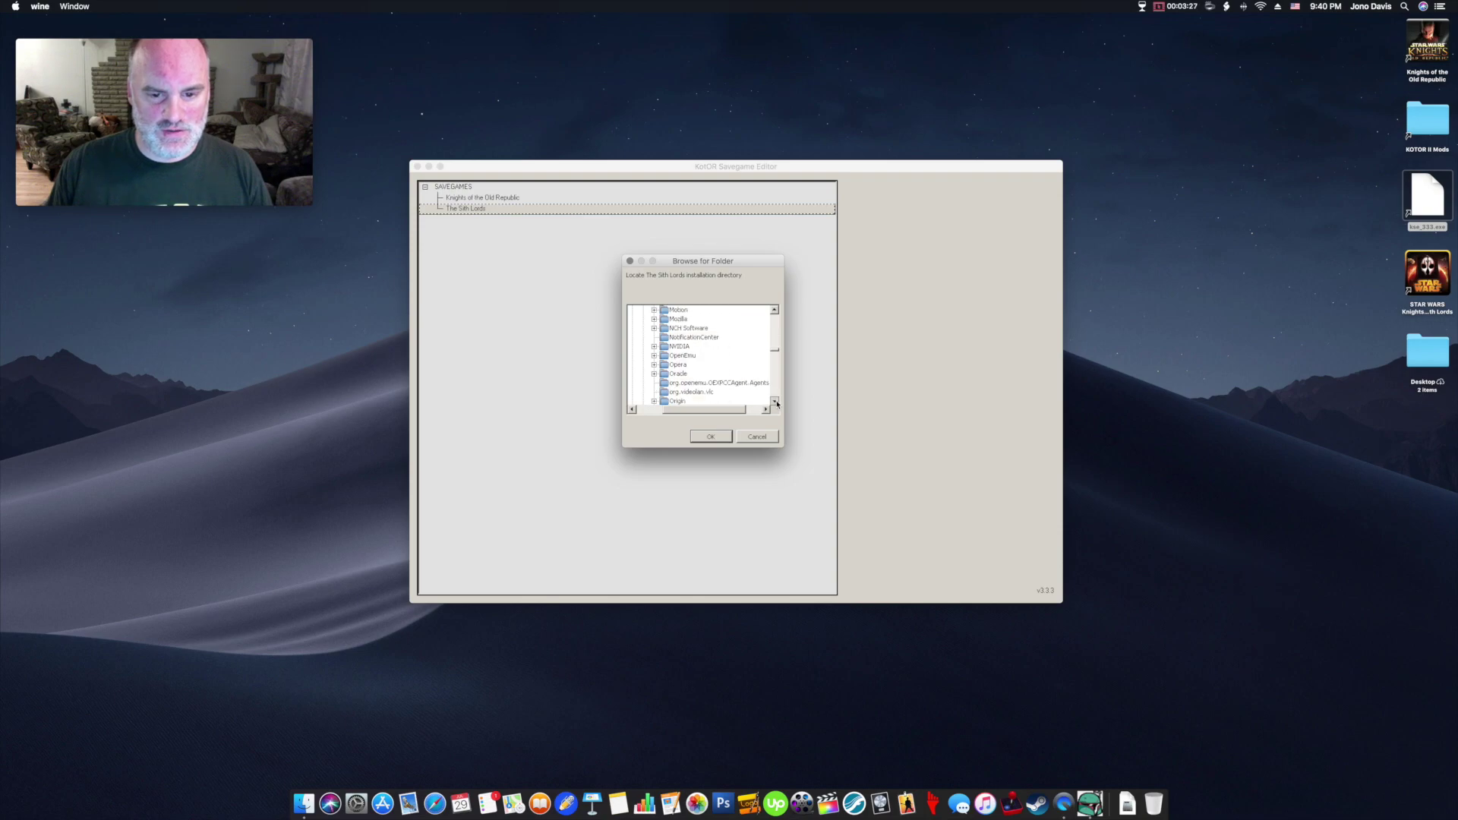
{"action": "left_click", "coordinate": [776, 402]}
{"action": "left_click_drag", "start_coordinate": [777, 351], "coordinate": [776, 358]}
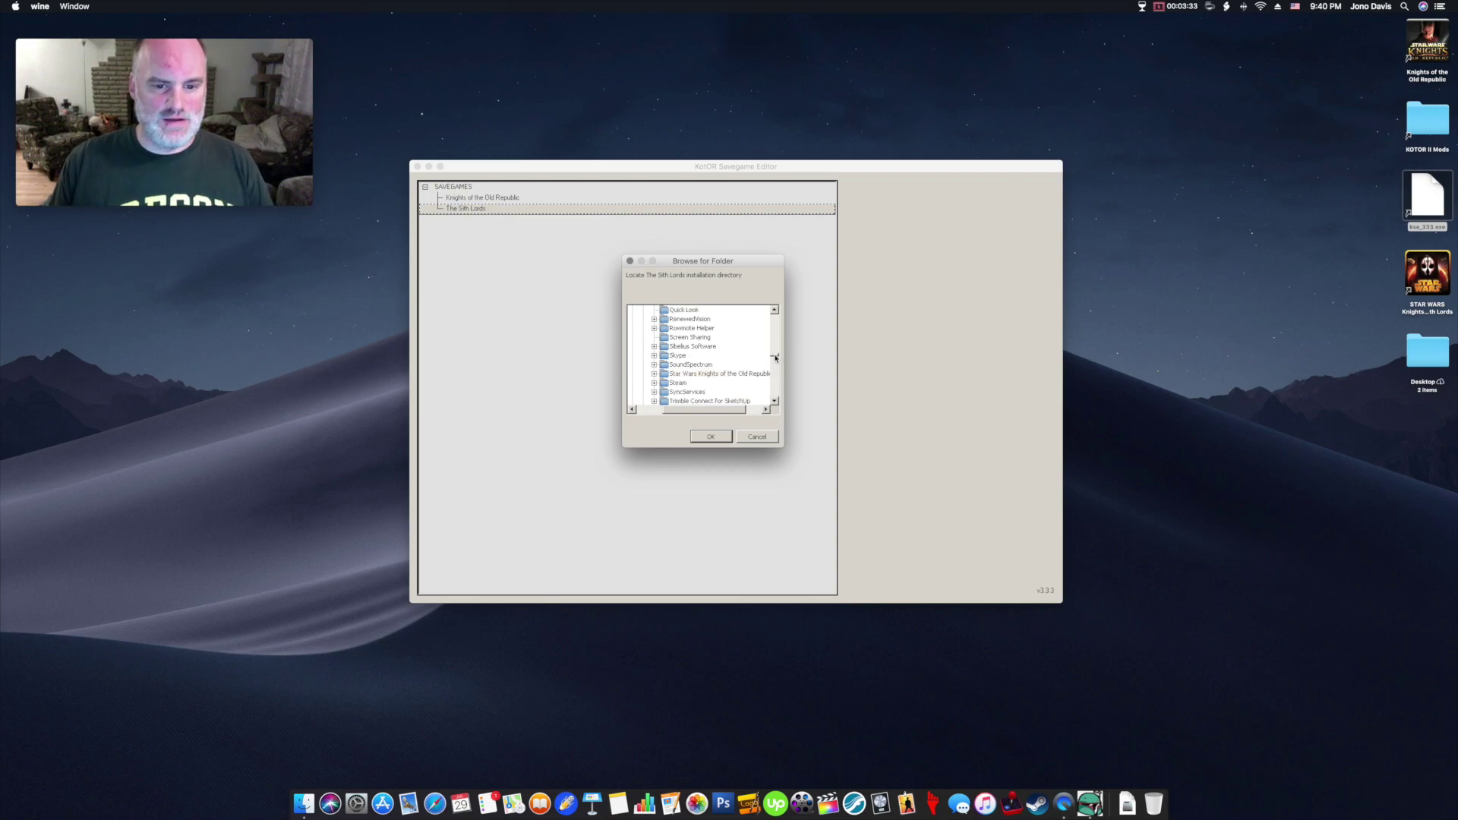
{"action": "left_click", "coordinate": [724, 375]}
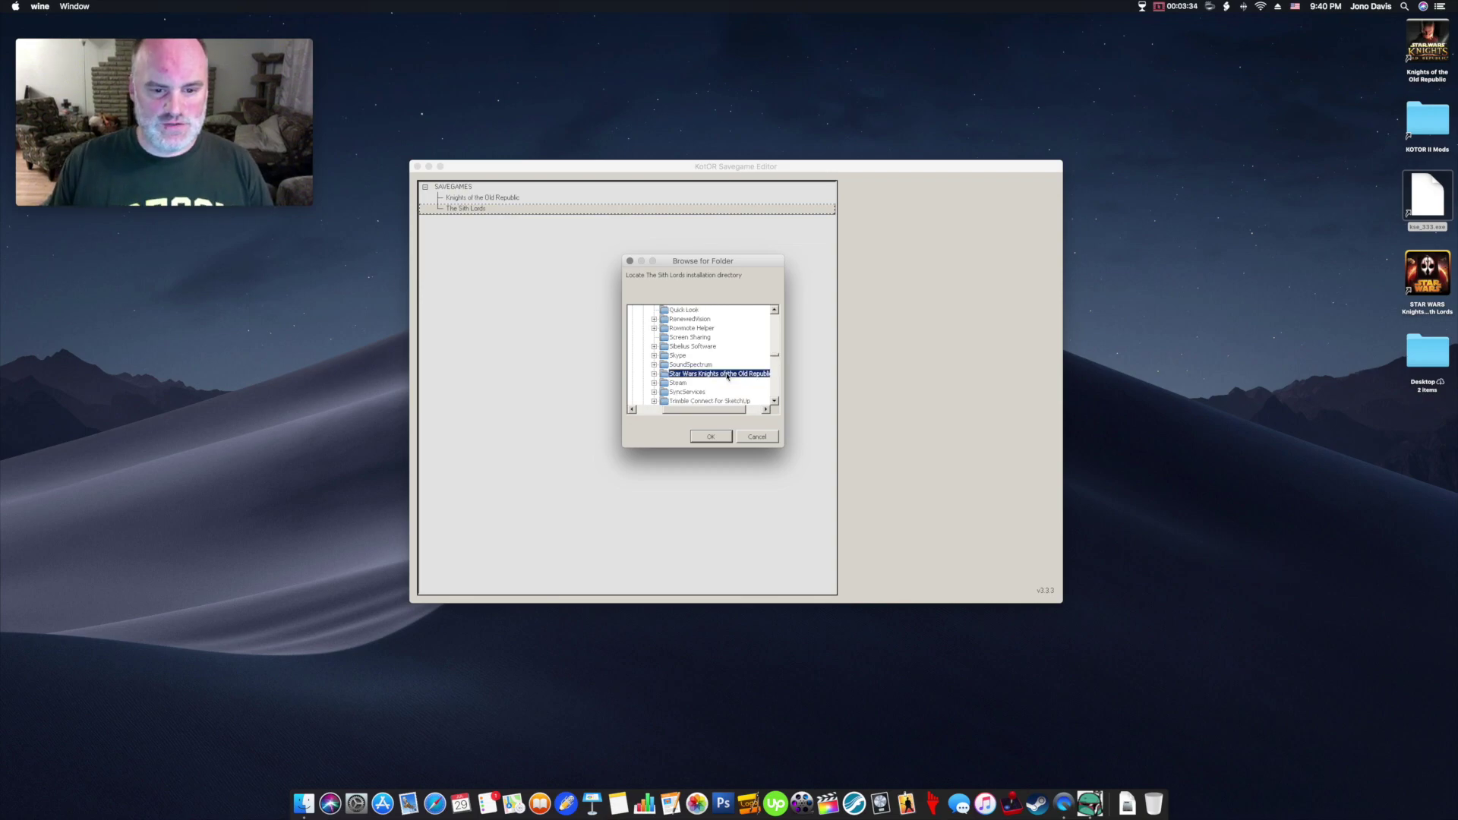
- Look inside the Steam folder, collapse it again, and check the full name of the selected Star Wars folder
{"action": "left_click", "coordinate": [654, 383]}
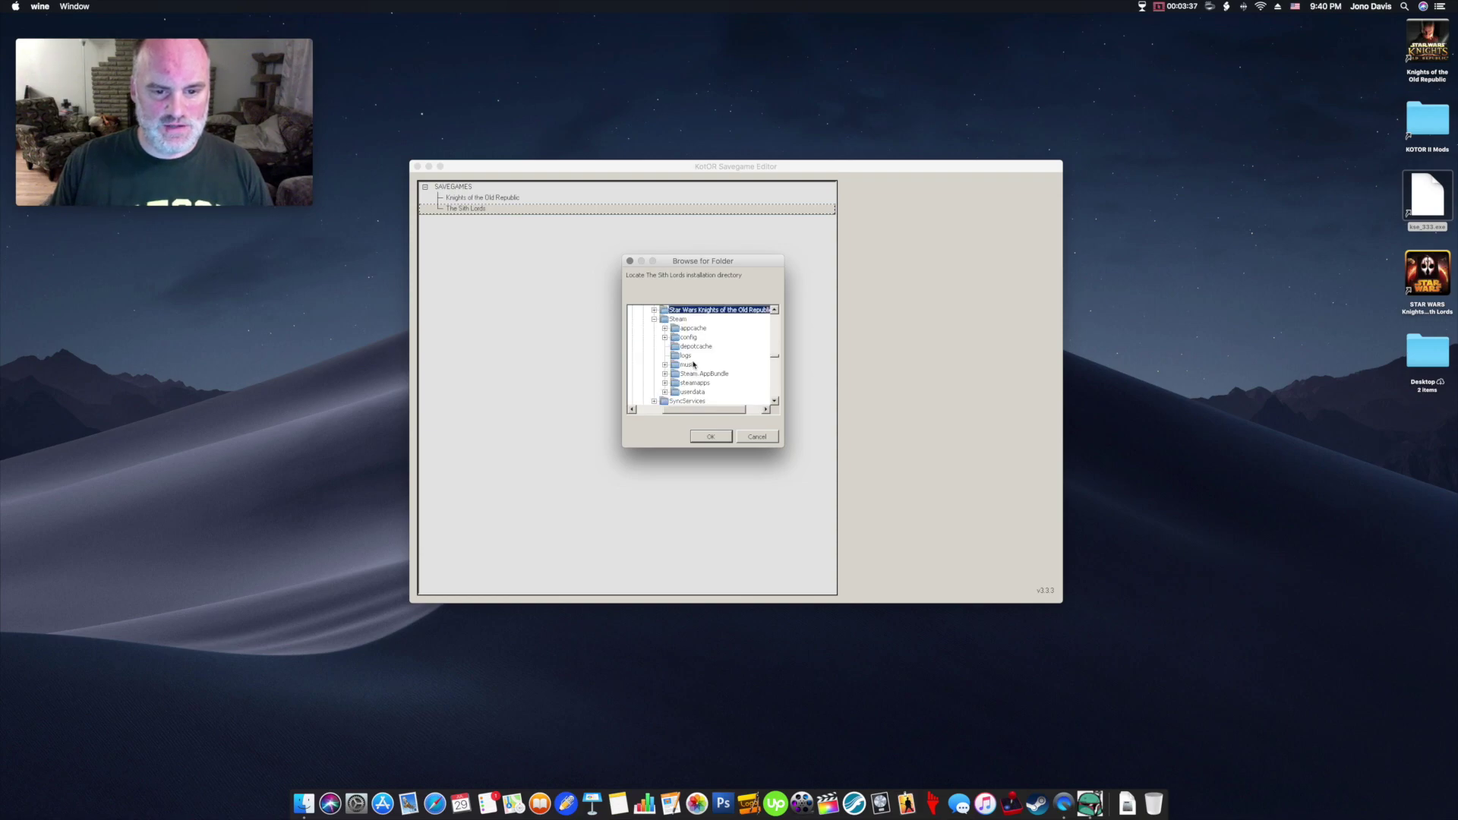
{"action": "left_click", "coordinate": [654, 319]}
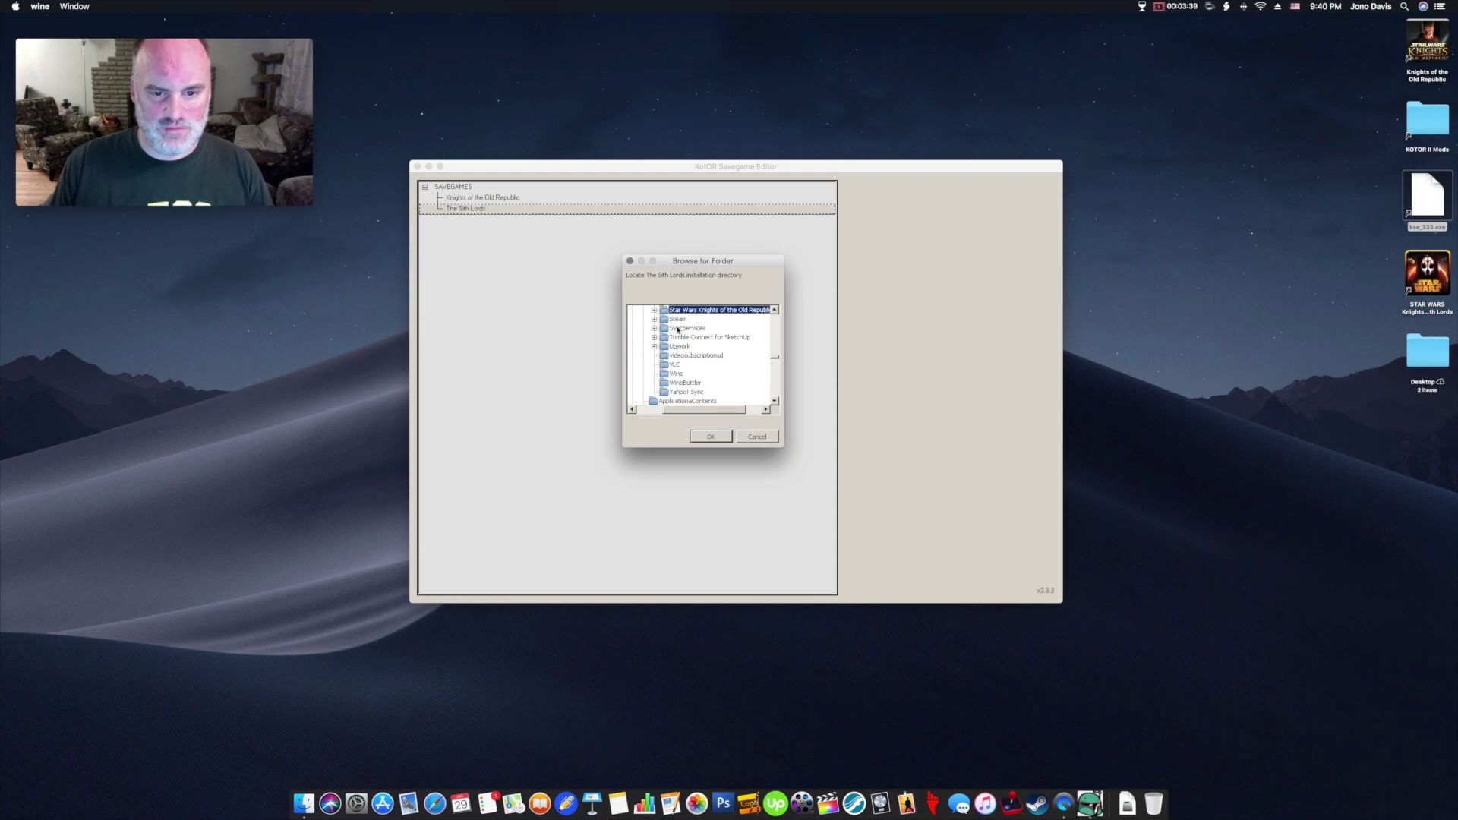
{"action": "scroll", "coordinate": [749, 373], "scroll_direction": "up", "scroll_amount": 1}
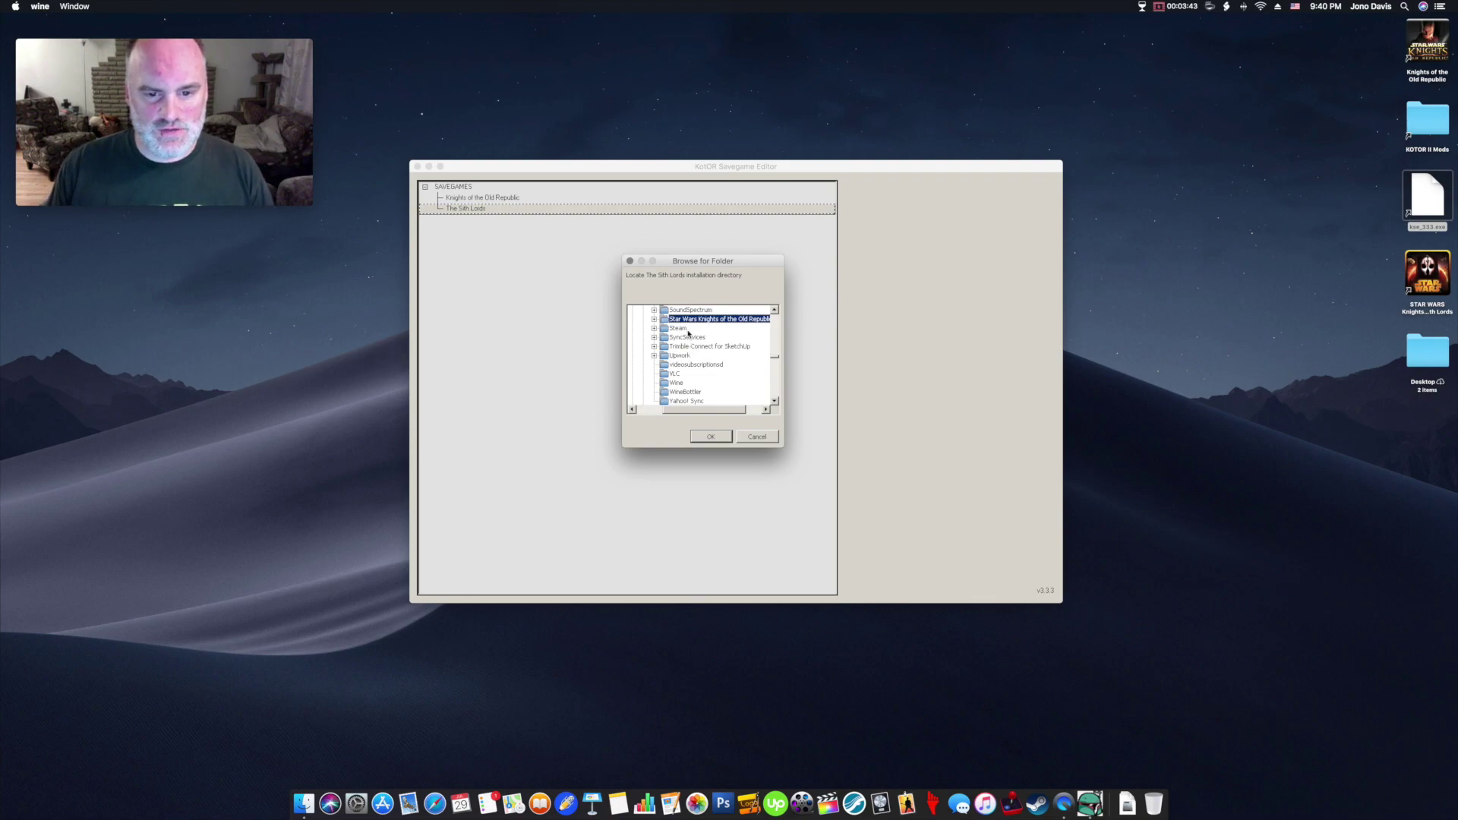
{"action": "left_click", "coordinate": [775, 310]}
{"action": "left_click", "coordinate": [775, 309]}
{"action": "left_click", "coordinate": [775, 311]}
{"action": "left_click", "coordinate": [775, 311]}
{"action": "left_click", "coordinate": [776, 311]}
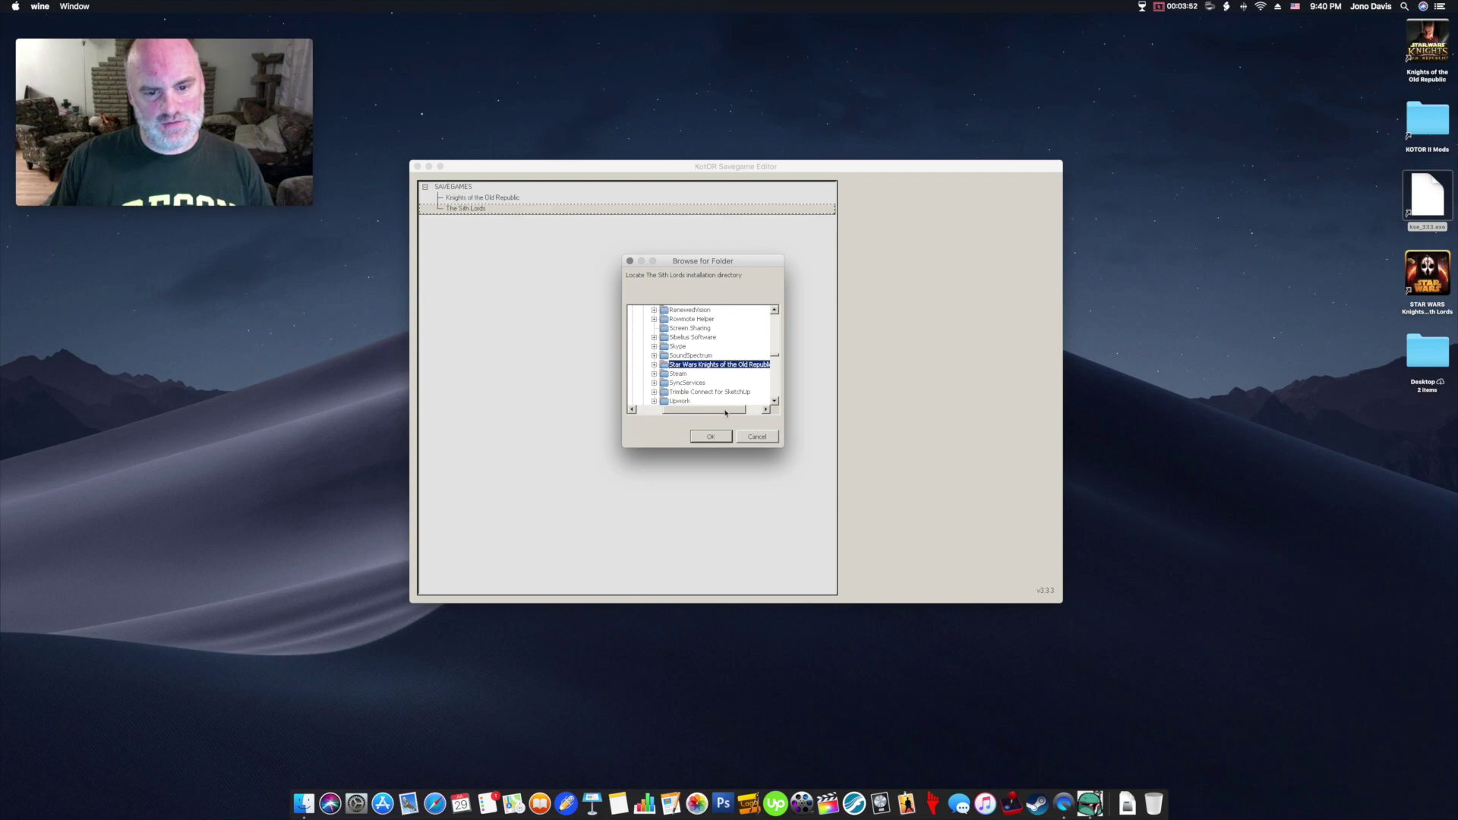
{"action": "left_click_drag", "start_coordinate": [725, 412], "coordinate": [736, 413]}
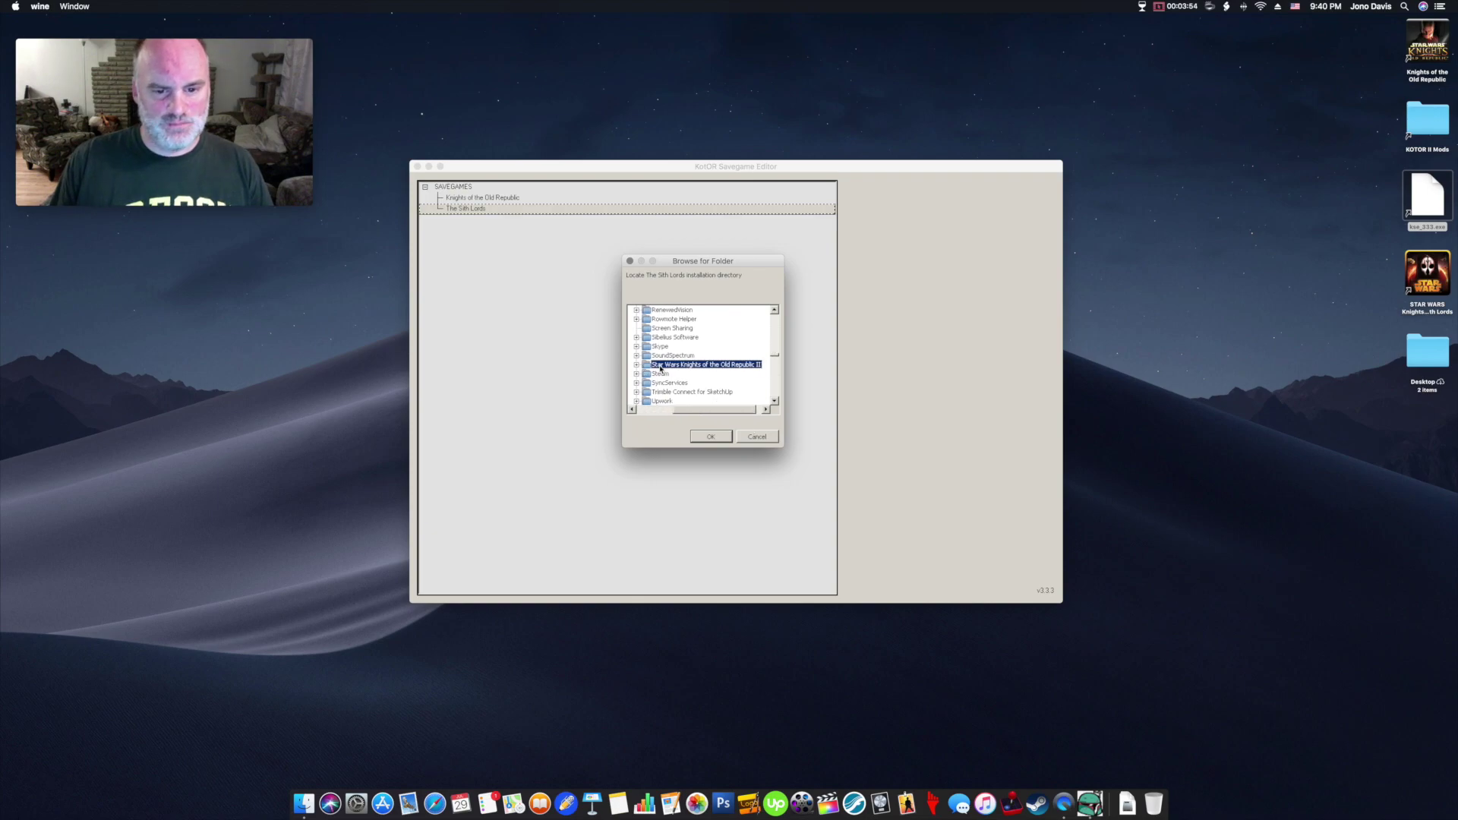
- Try to set the saves folder inside Star Wars Knights of the Old Republic II as The Sith Lords installation directory
{"action": "left_click", "coordinate": [636, 366]}
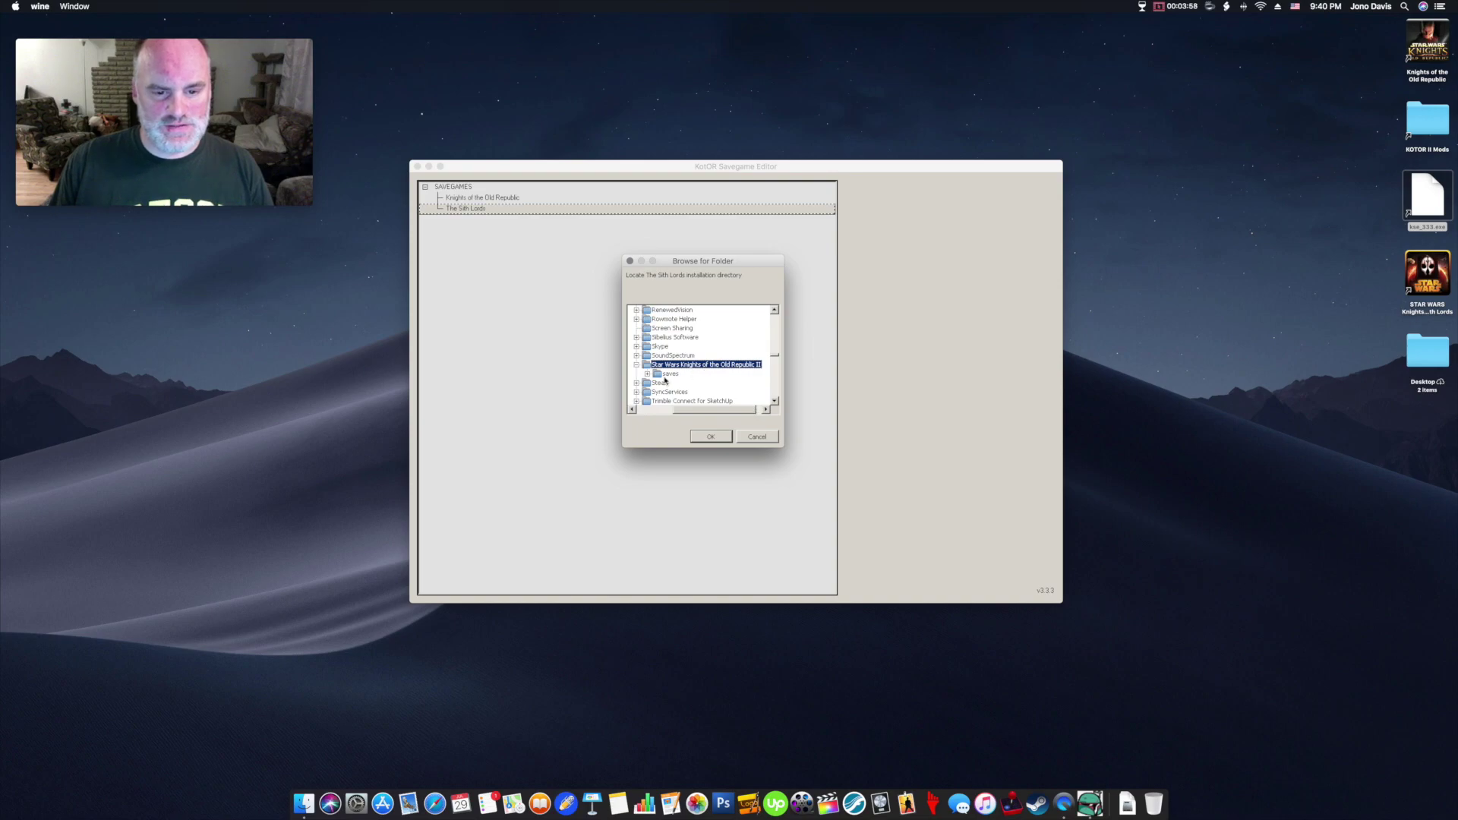
{"action": "left_click", "coordinate": [675, 375]}
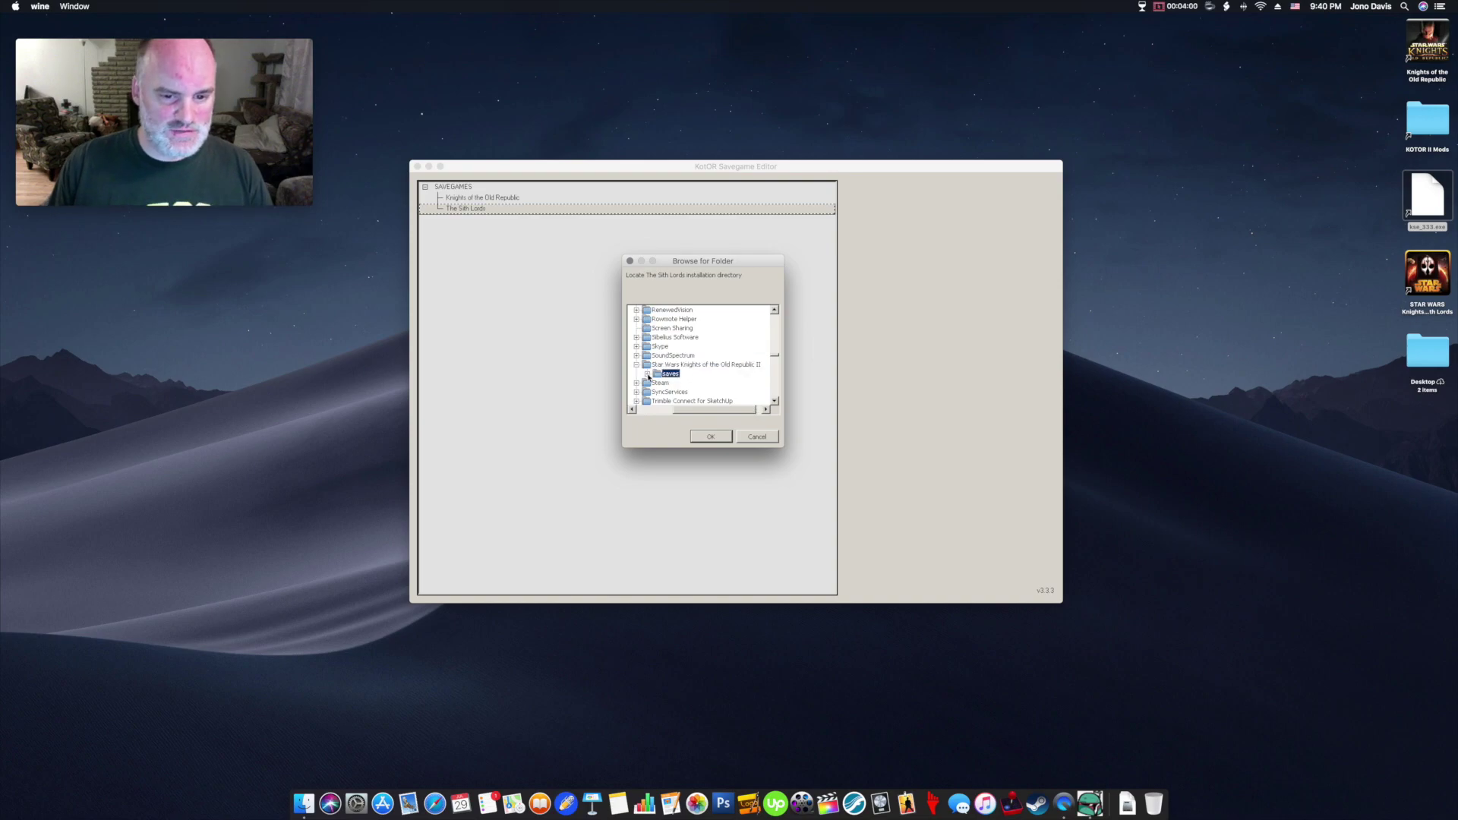
{"action": "double_click", "coordinate": [677, 375]}
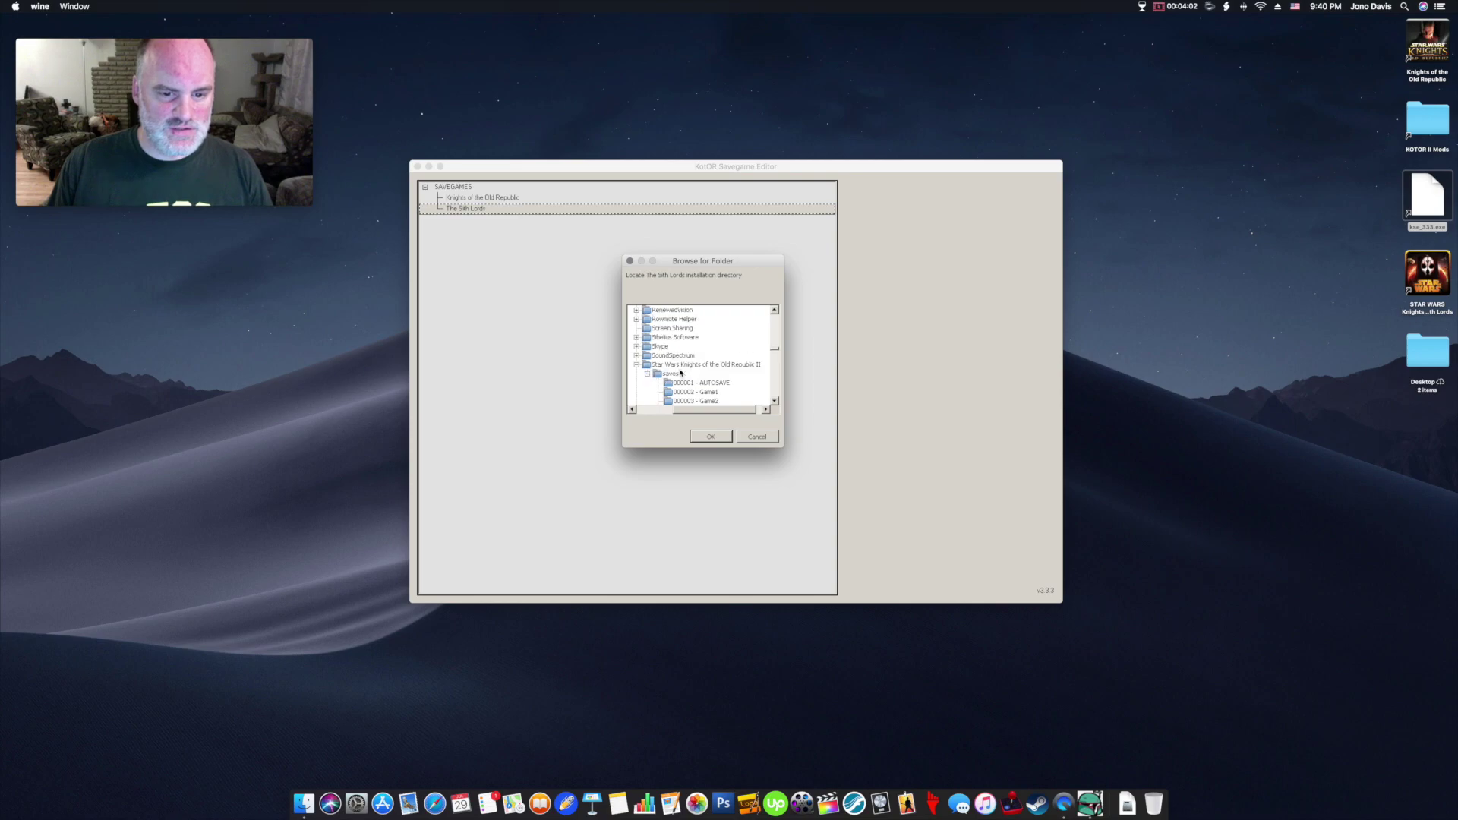
{"action": "left_click", "coordinate": [714, 439]}
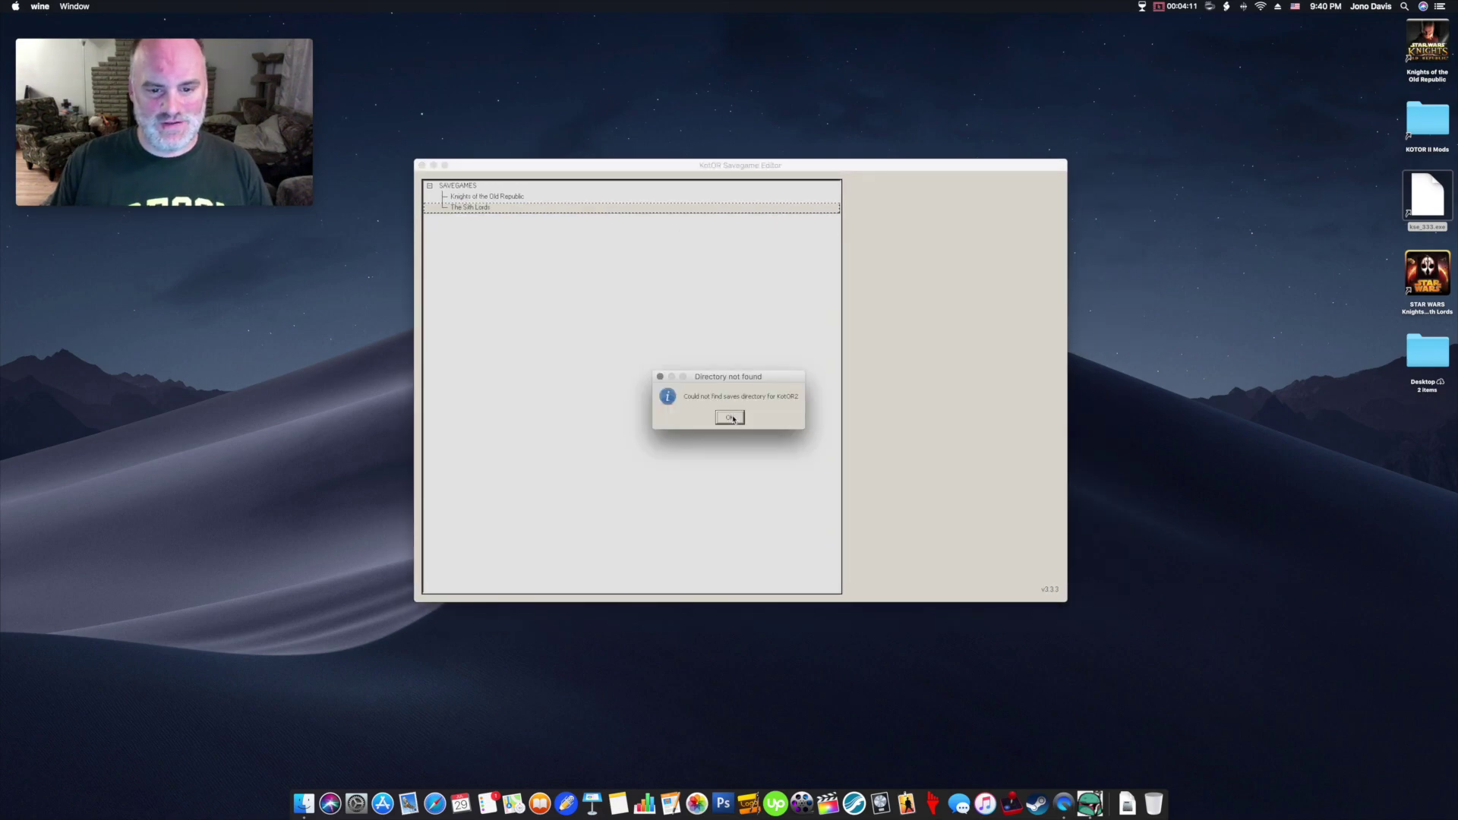
{"action": "left_click", "coordinate": [731, 418]}
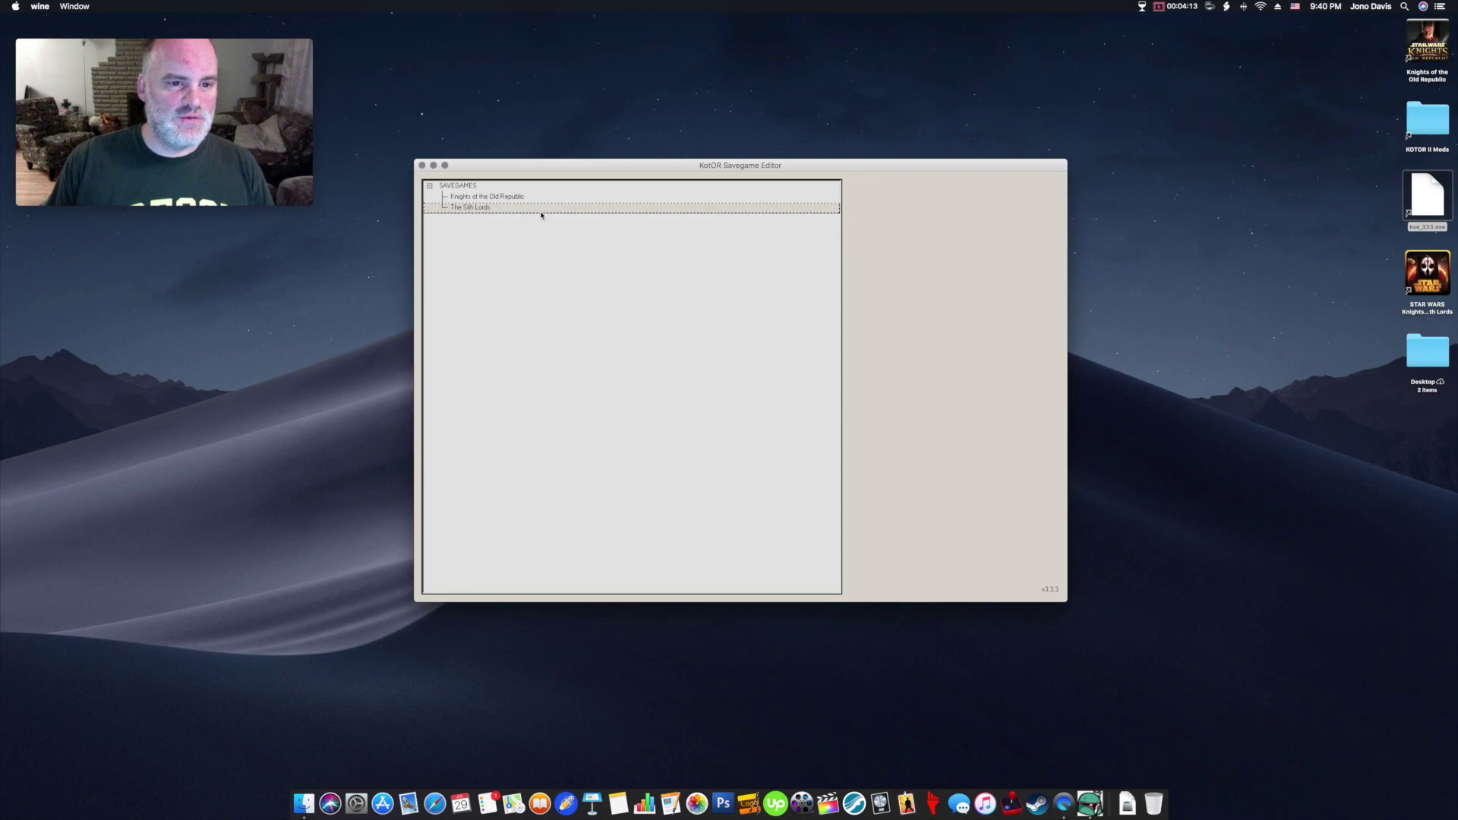
- Try to set the Library folder in the user's home folder as The Sith Lords path and load its savegames
{"action": "right_click", "coordinate": [516, 209]}
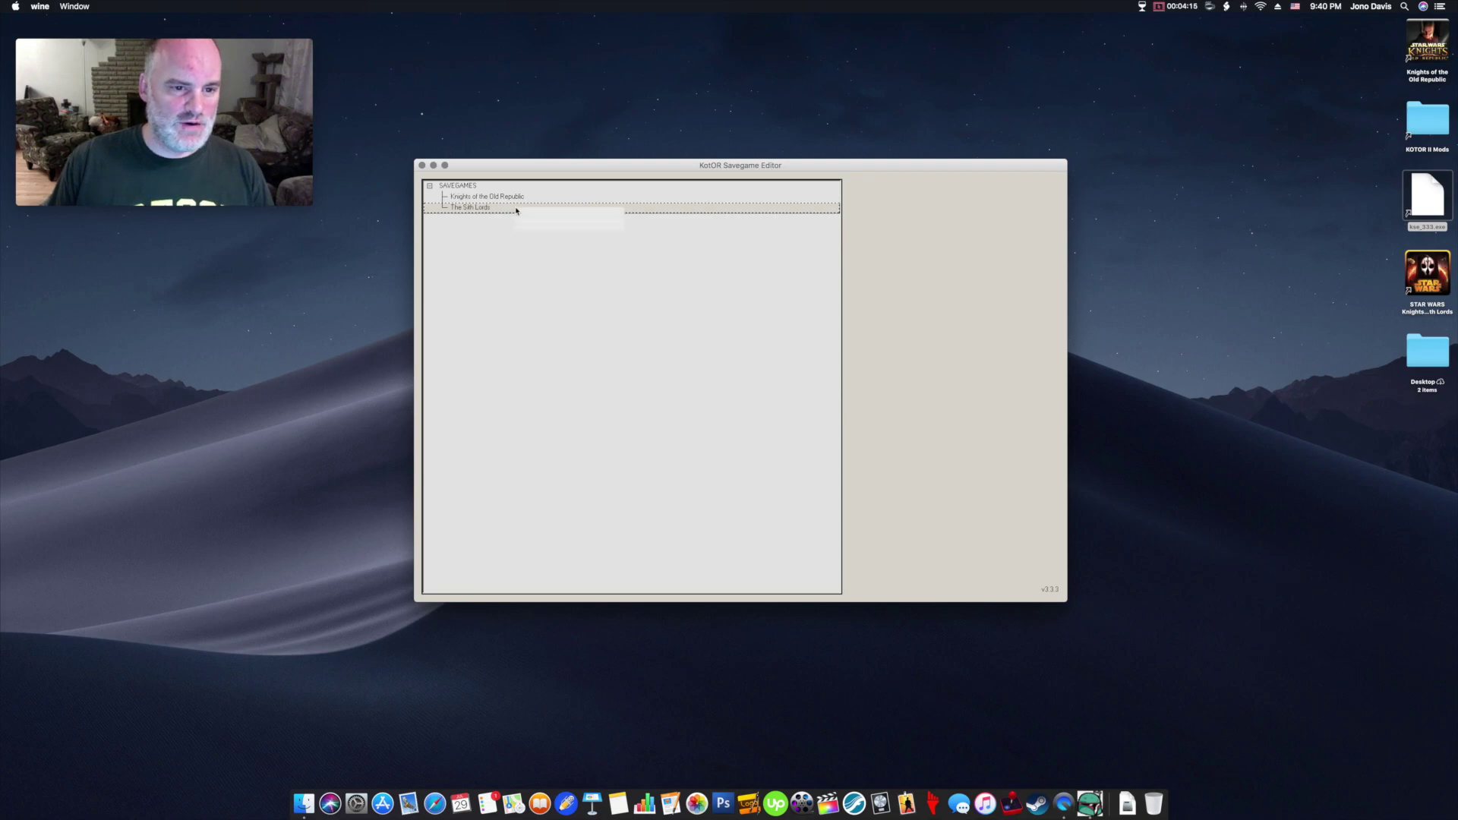
{"action": "left_click", "coordinate": [525, 215]}
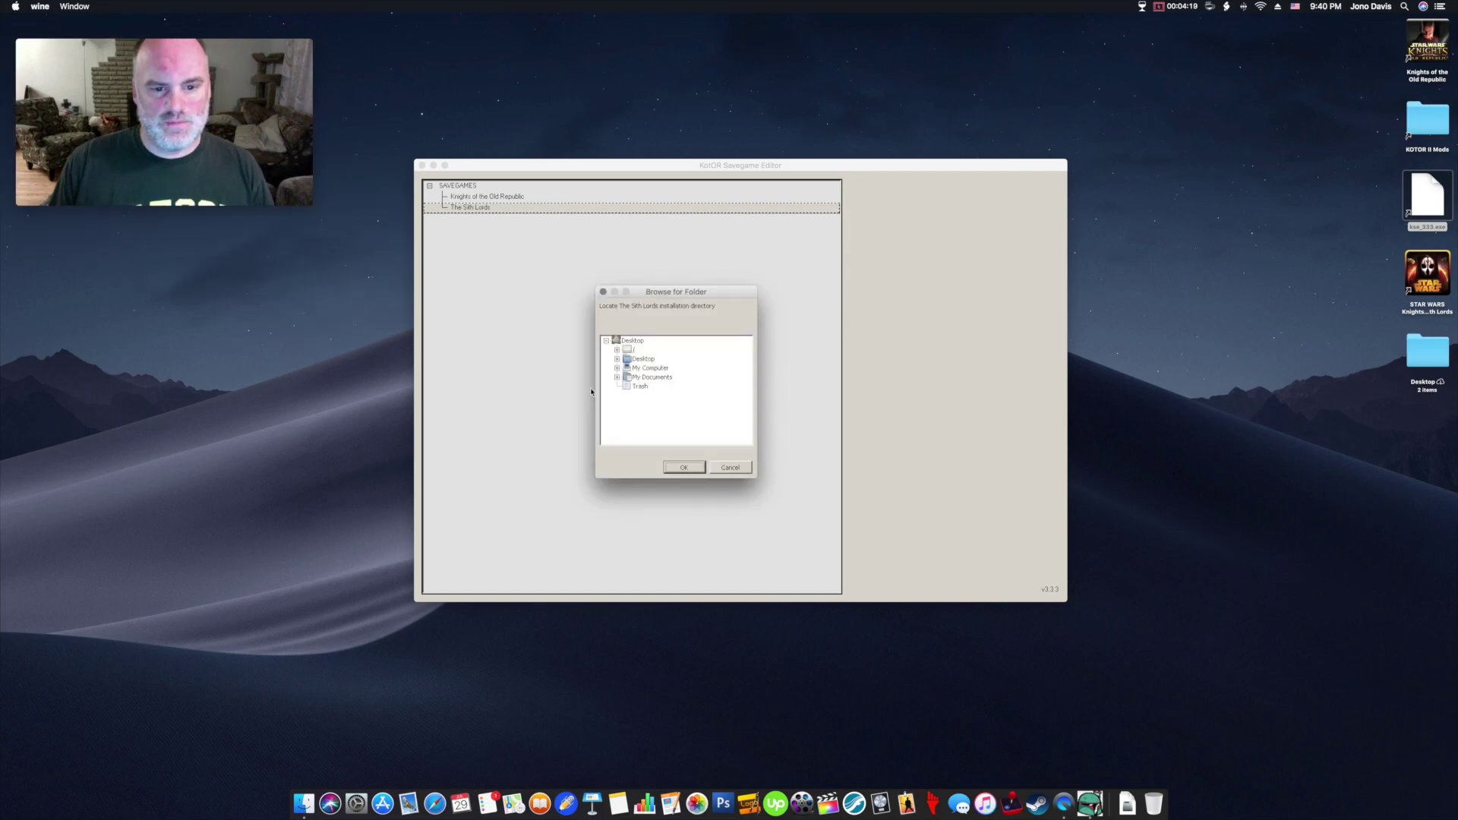
{"action": "left_click", "coordinate": [618, 350]}
{"action": "scroll", "coordinate": [669, 395], "scroll_direction": "down", "scroll_amount": 3}
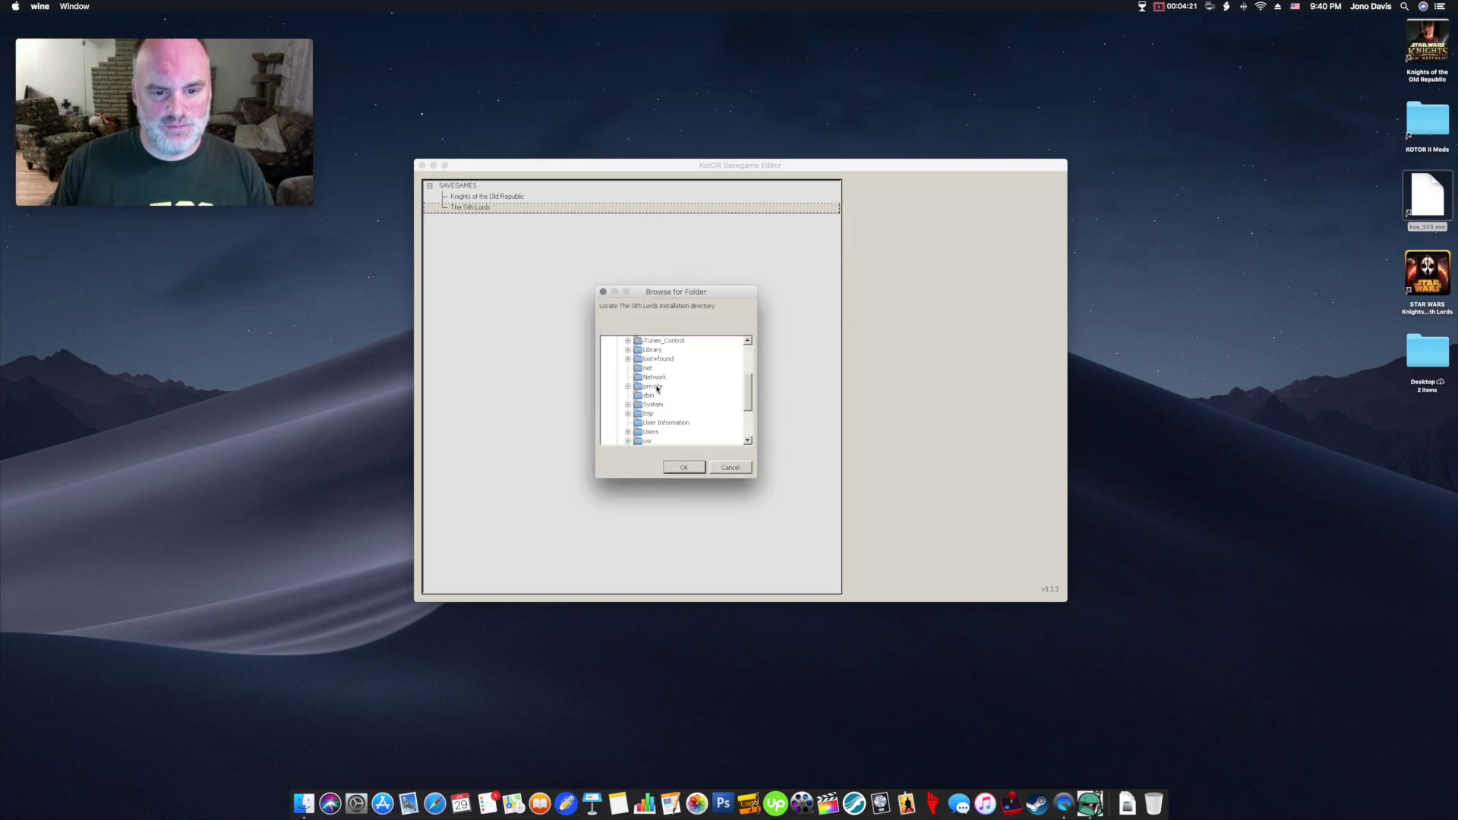
{"action": "left_click", "coordinate": [651, 377]}
{"action": "left_click", "coordinate": [628, 376]}
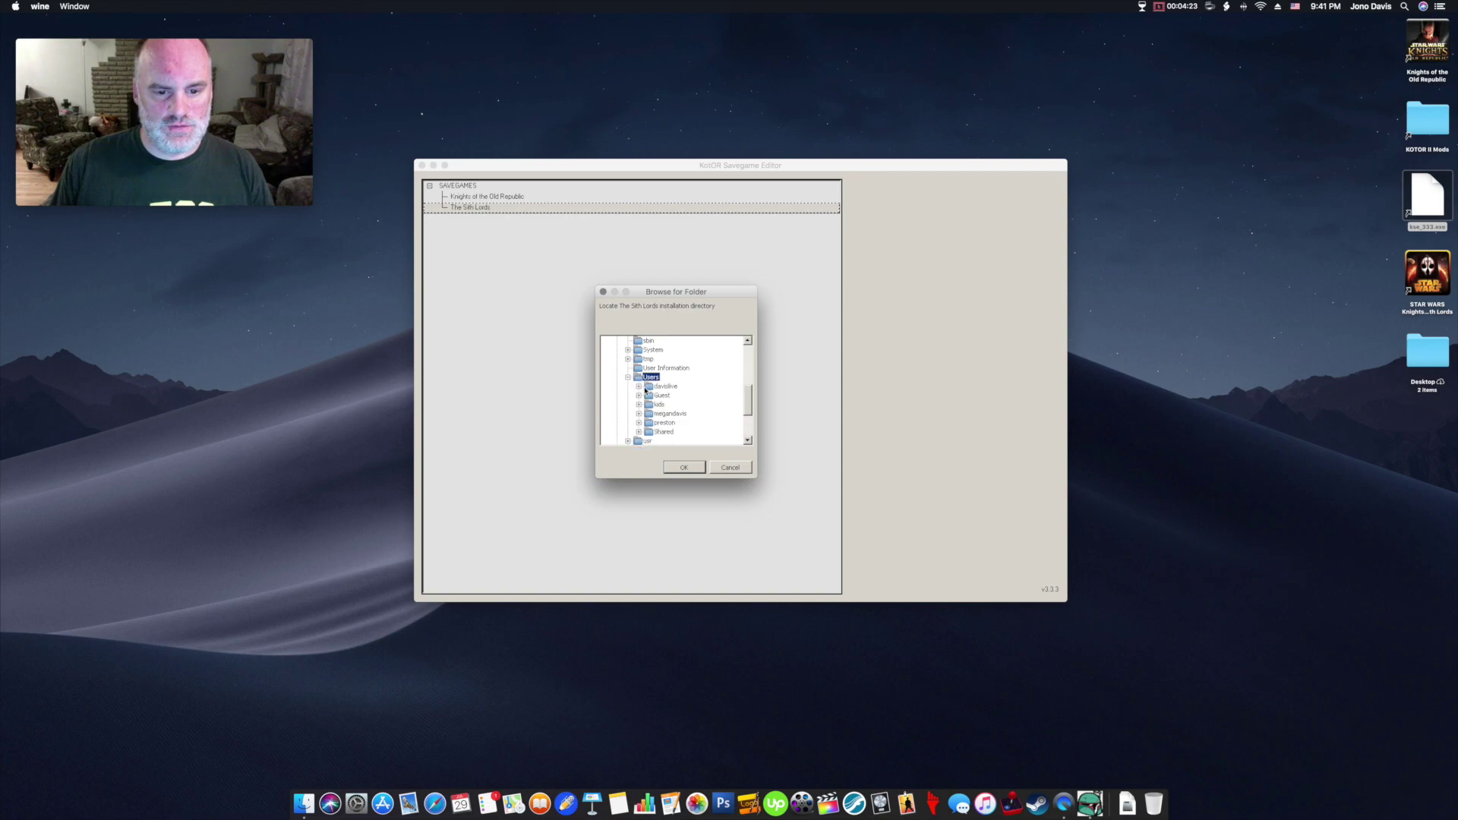
{"action": "left_click", "coordinate": [639, 386]}
{"action": "left_click", "coordinate": [666, 397]}
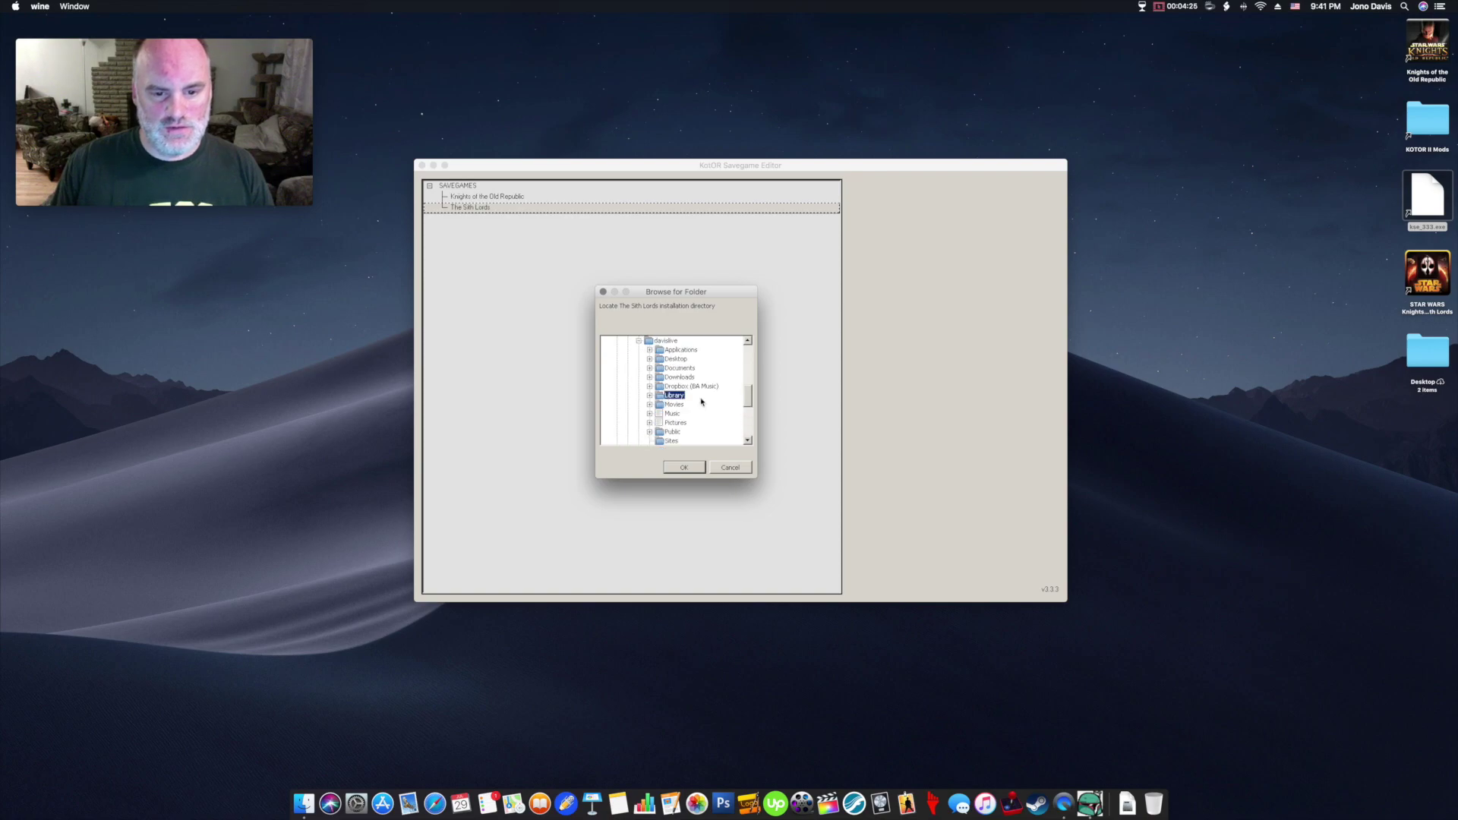
{"action": "left_click", "coordinate": [693, 467]}
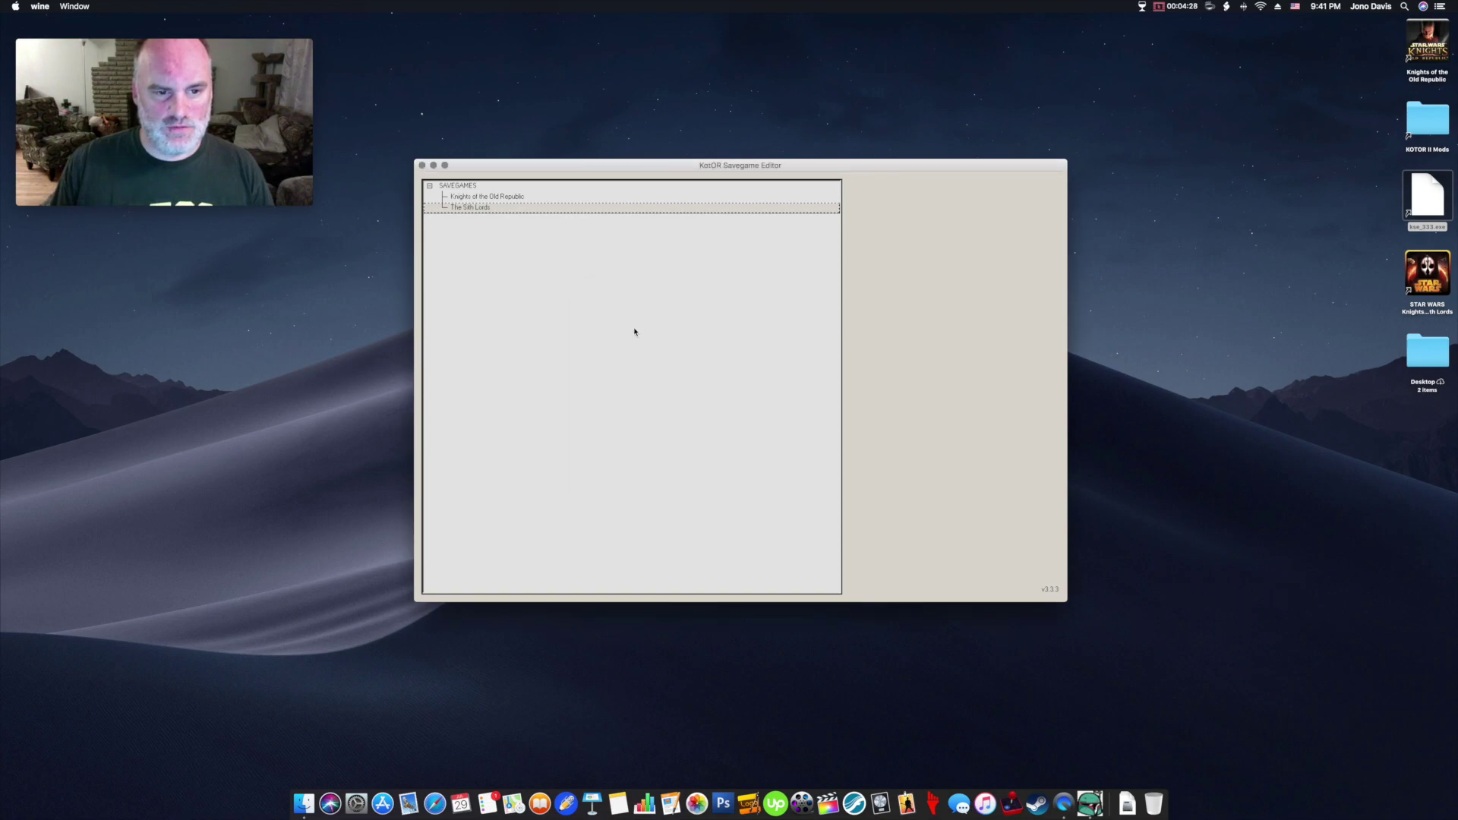
{"action": "double_click", "coordinate": [509, 211]}
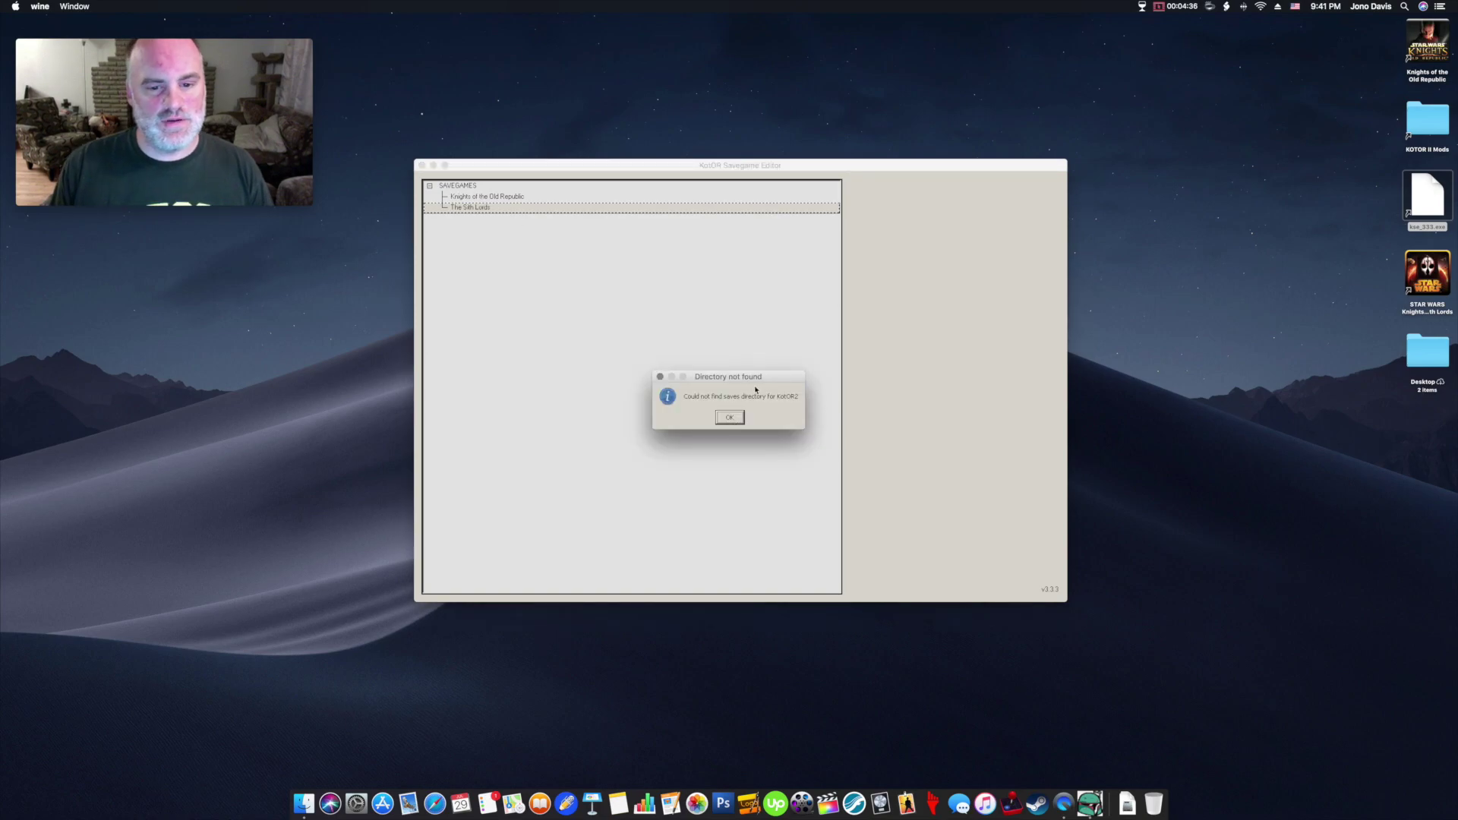
{"action": "left_click", "coordinate": [730, 419]}
- Reopen the path change for The Sith Lords and expand the root folder through Users, the home folder and Library to Application Support
{"action": "right_click", "coordinate": [490, 210]}
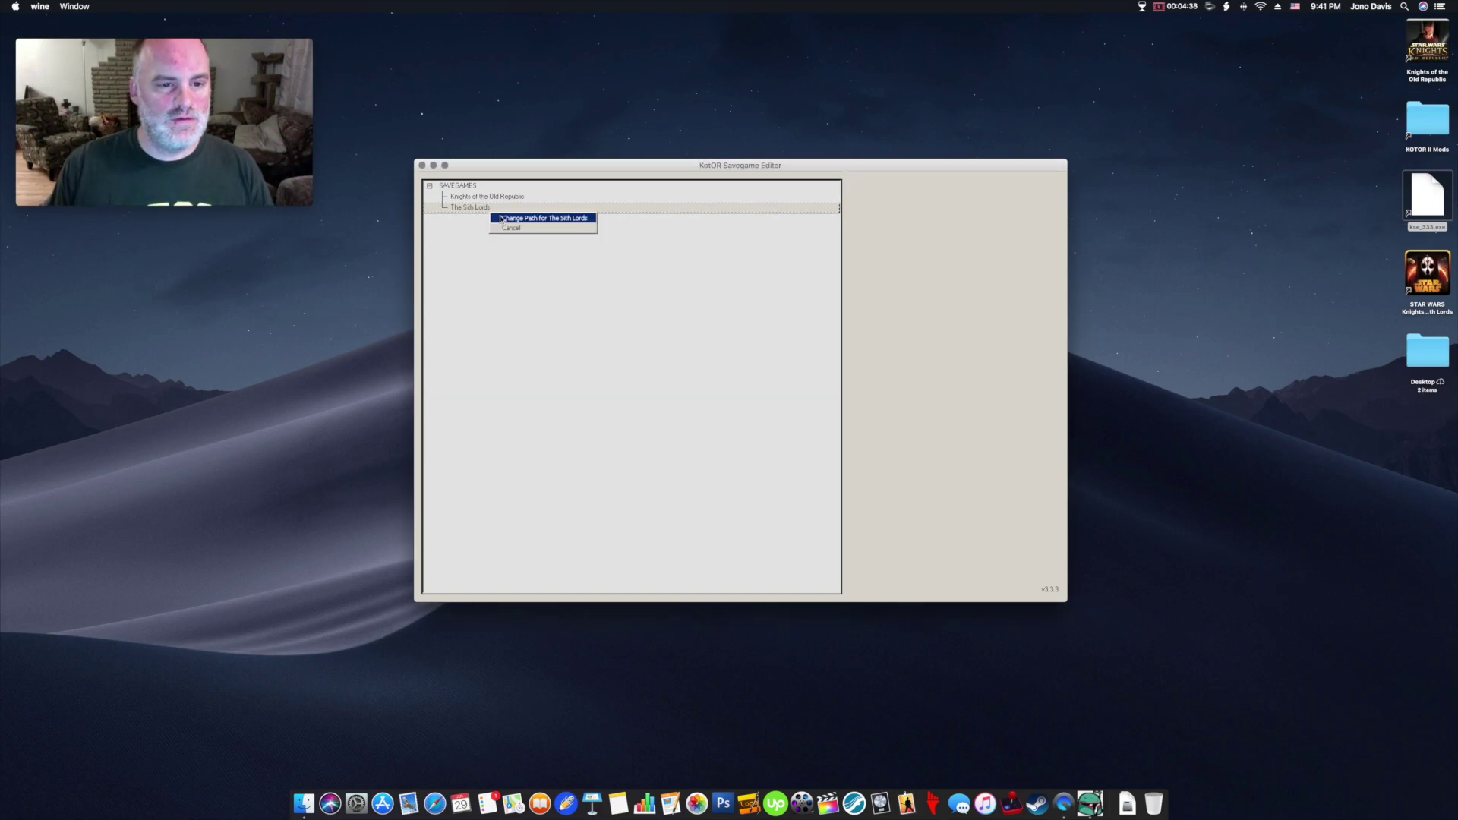
{"action": "left_click", "coordinate": [539, 219]}
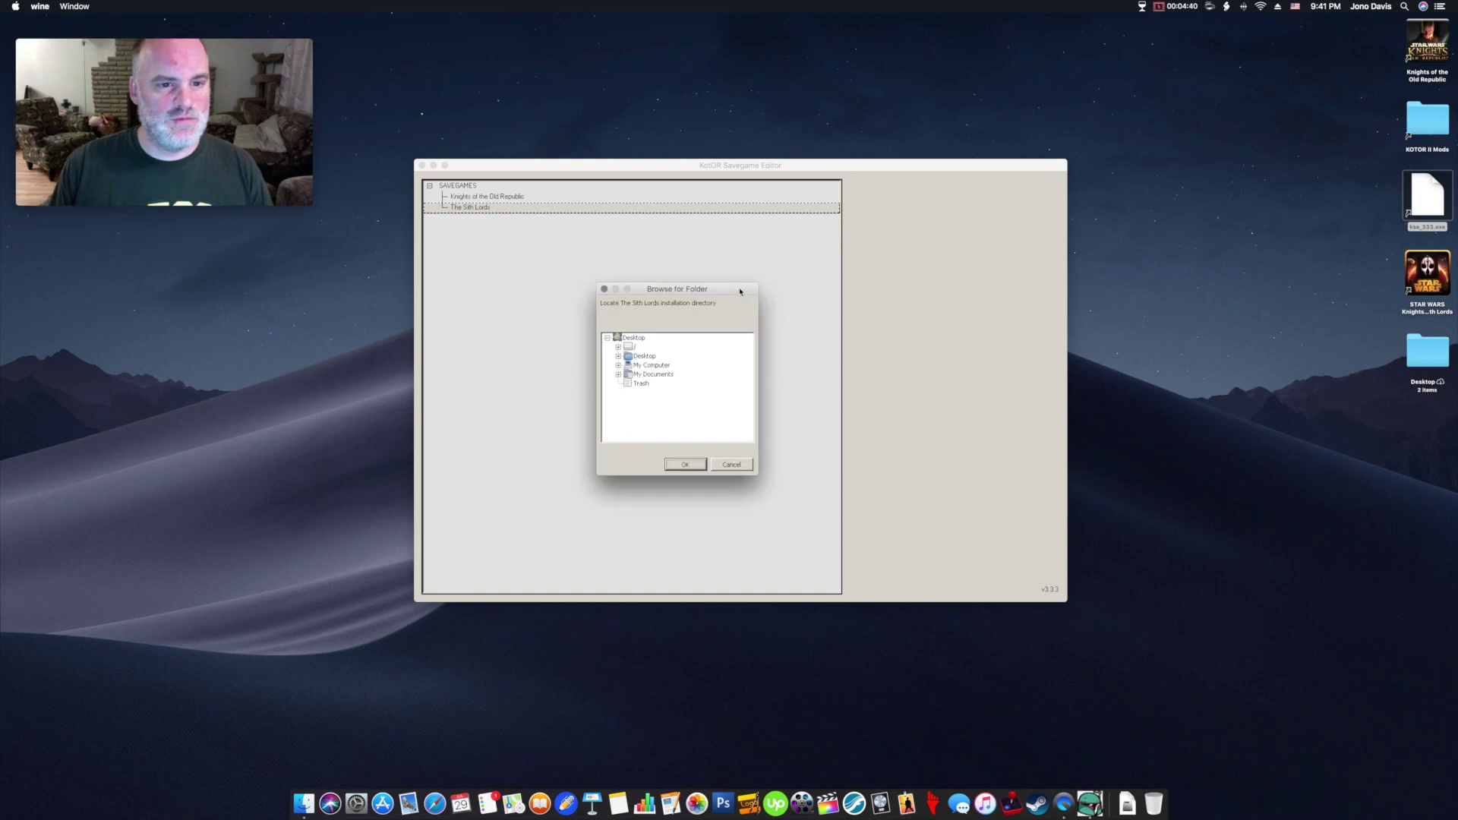
{"action": "left_click", "coordinate": [624, 351]}
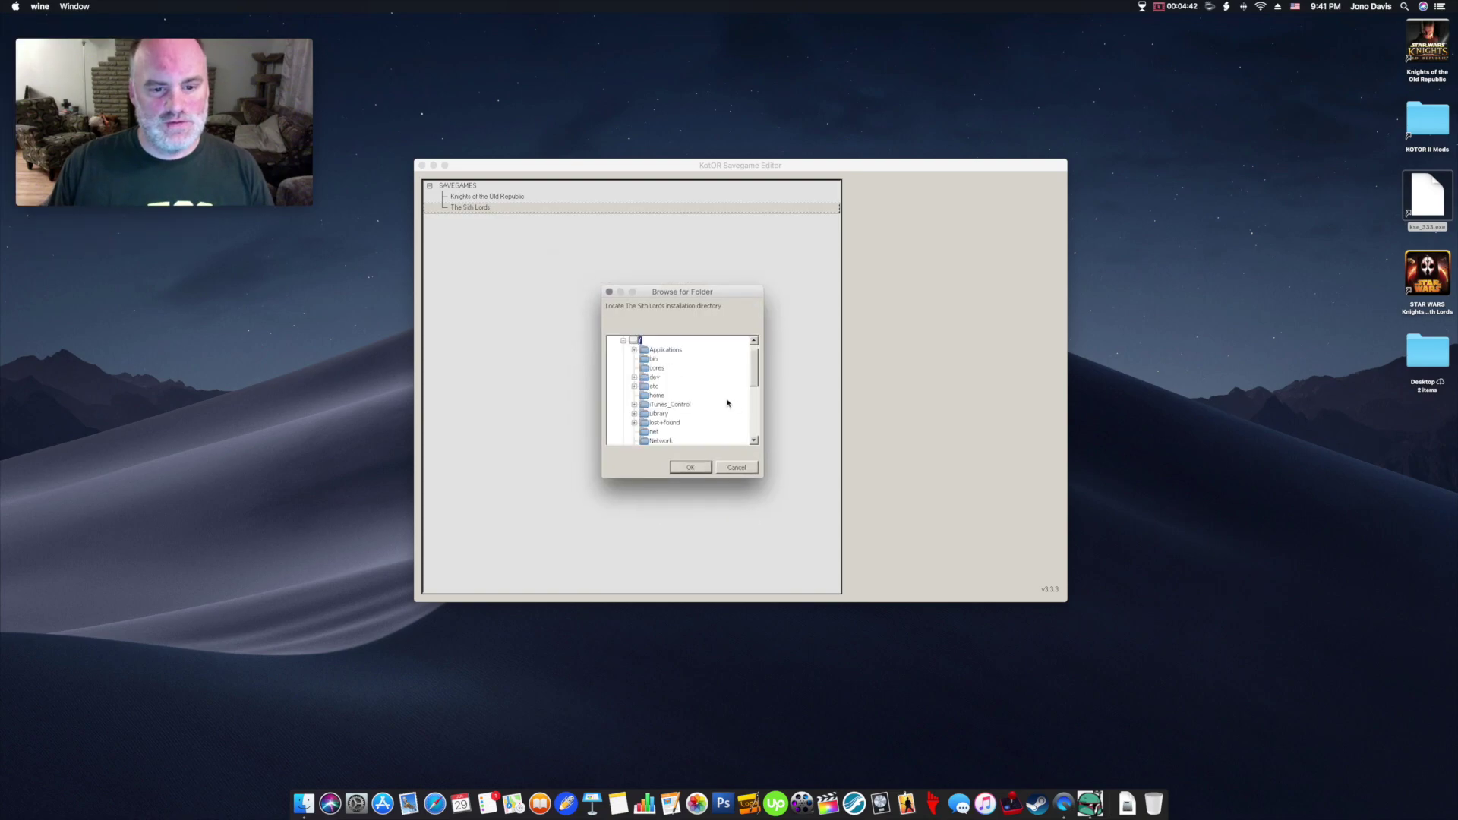
{"action": "scroll", "coordinate": [646, 418], "scroll_direction": "down", "scroll_amount": 4}
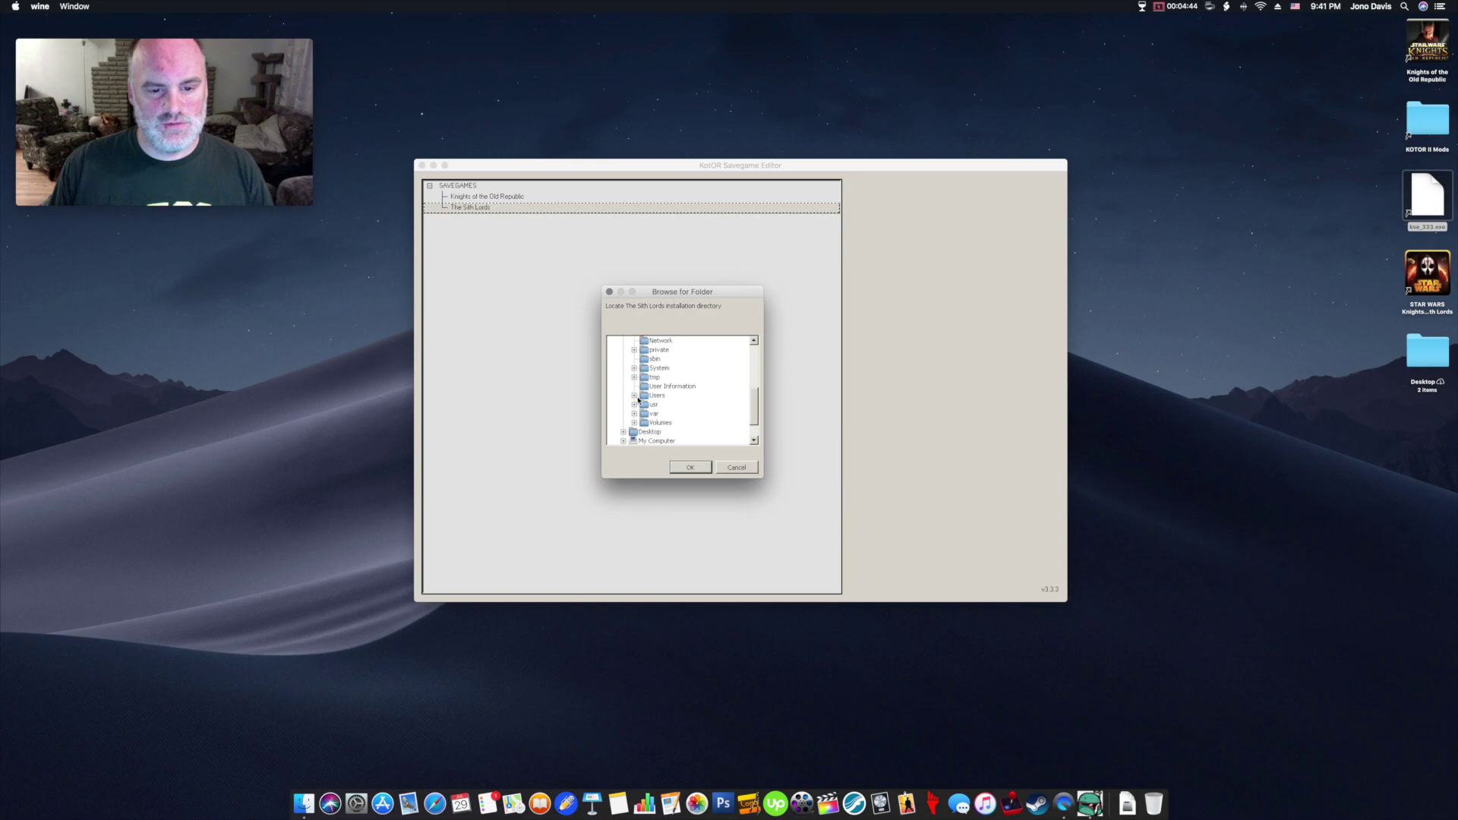
{"action": "left_click", "coordinate": [636, 396]}
{"action": "left_click", "coordinate": [645, 386]}
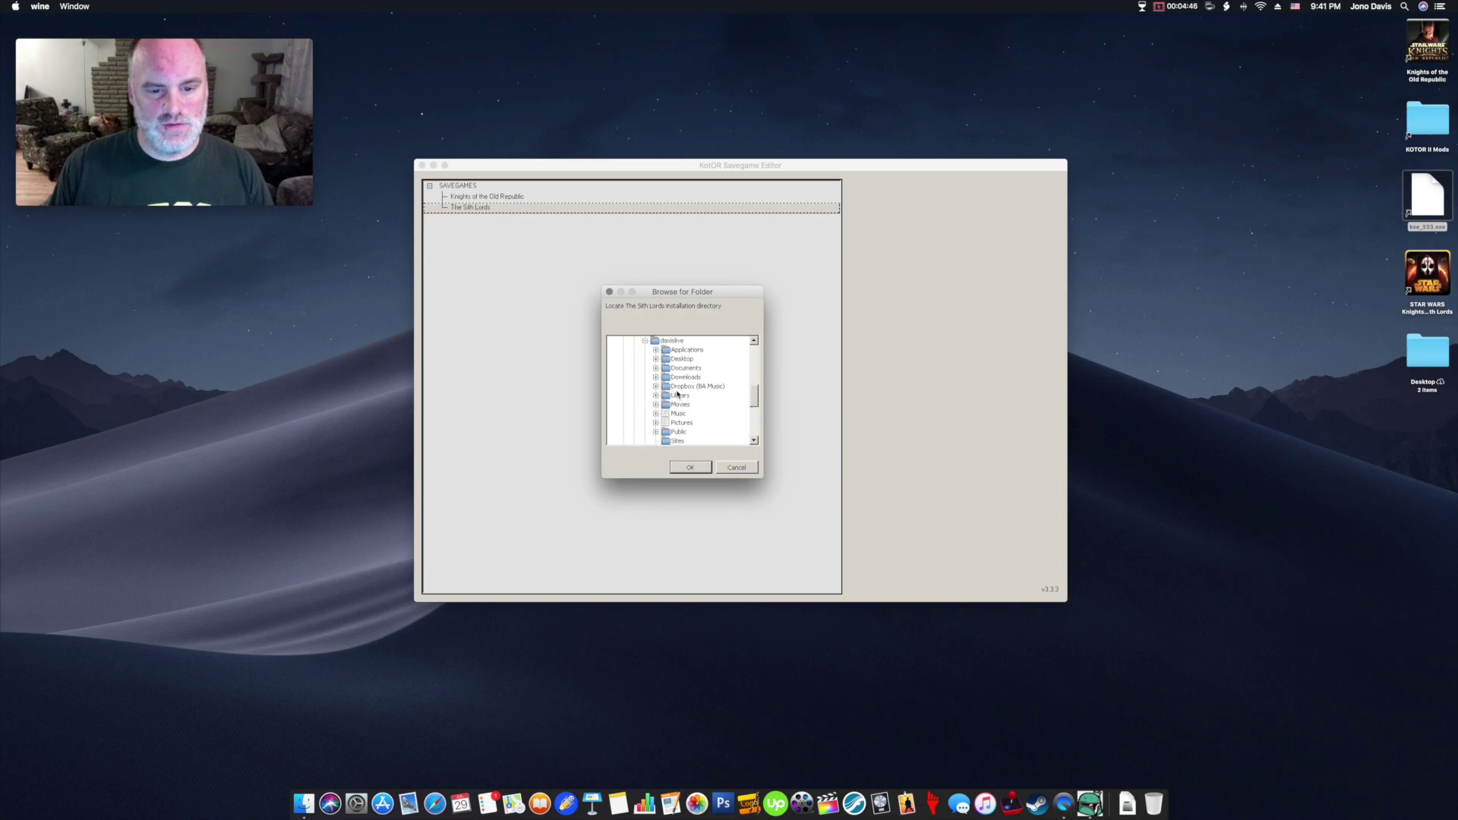
{"action": "left_click", "coordinate": [656, 397]}
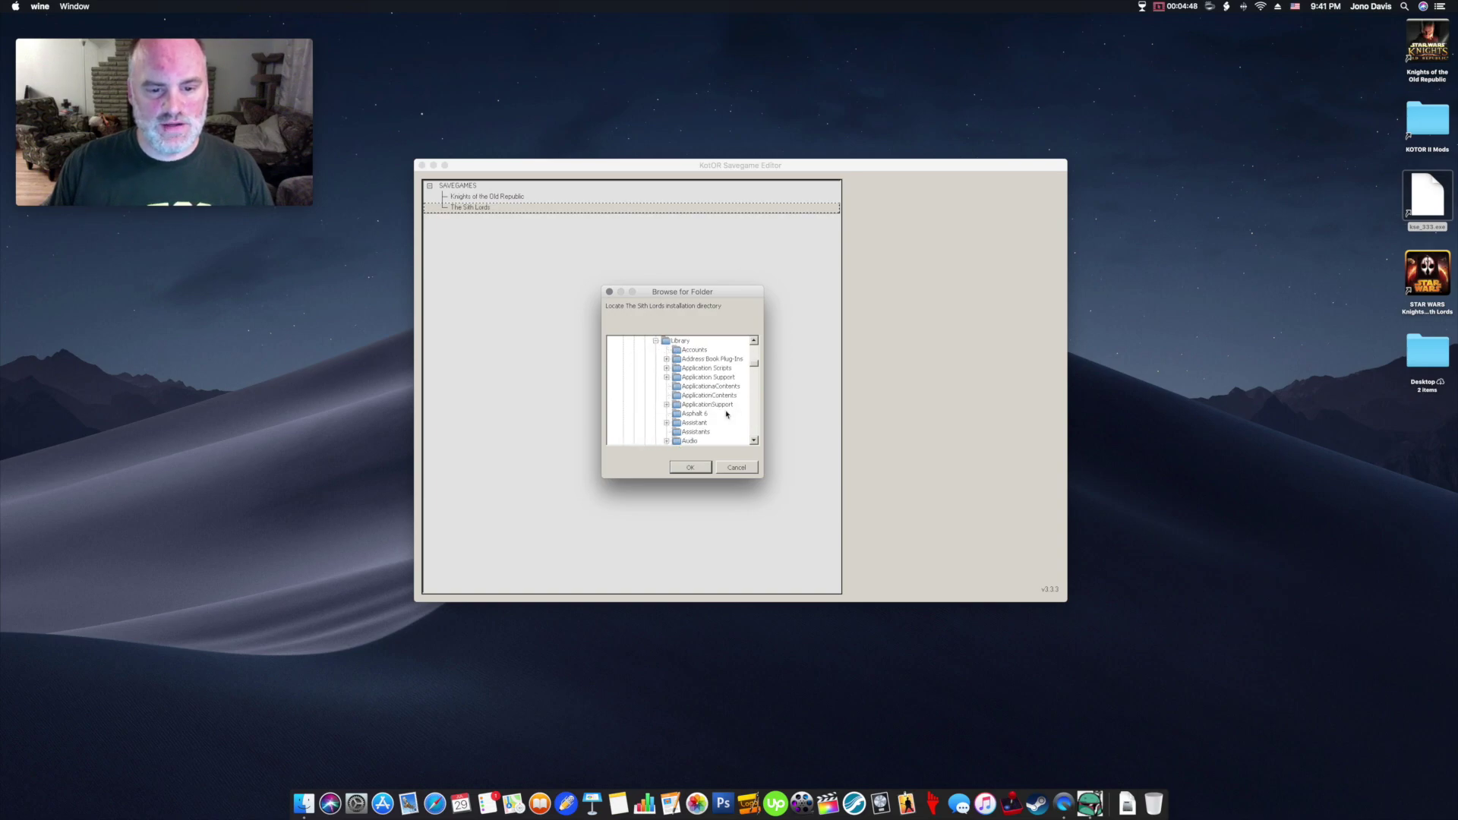
{"action": "left_click", "coordinate": [667, 377]}
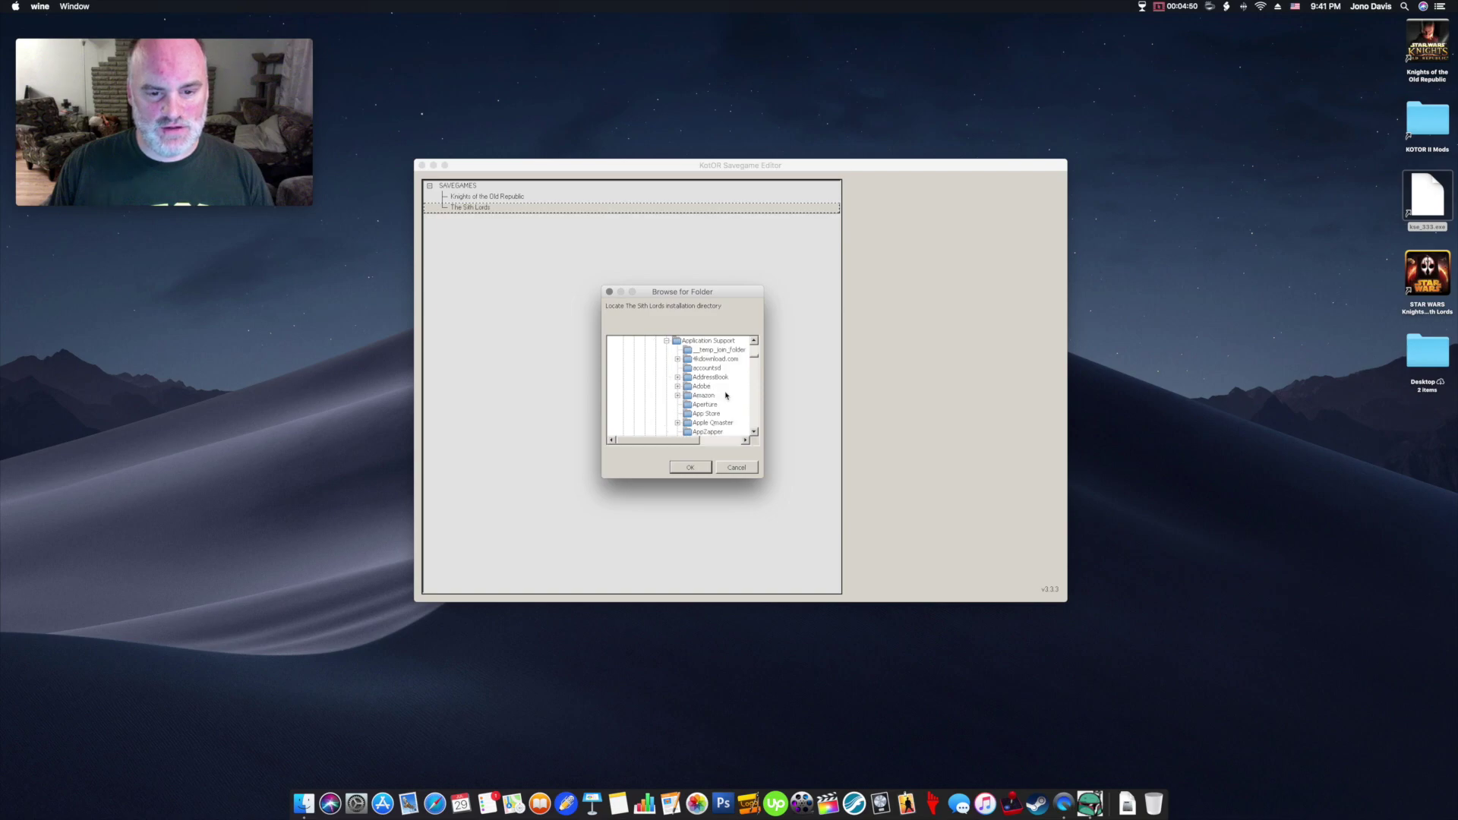
- Choose the Star Wars Knights of the Old Republic II folder itself, not its saves subfolder, as The Sith Lords installation directory
{"action": "scroll", "coordinate": [724, 395], "scroll_direction": "down", "scroll_amount": 15}
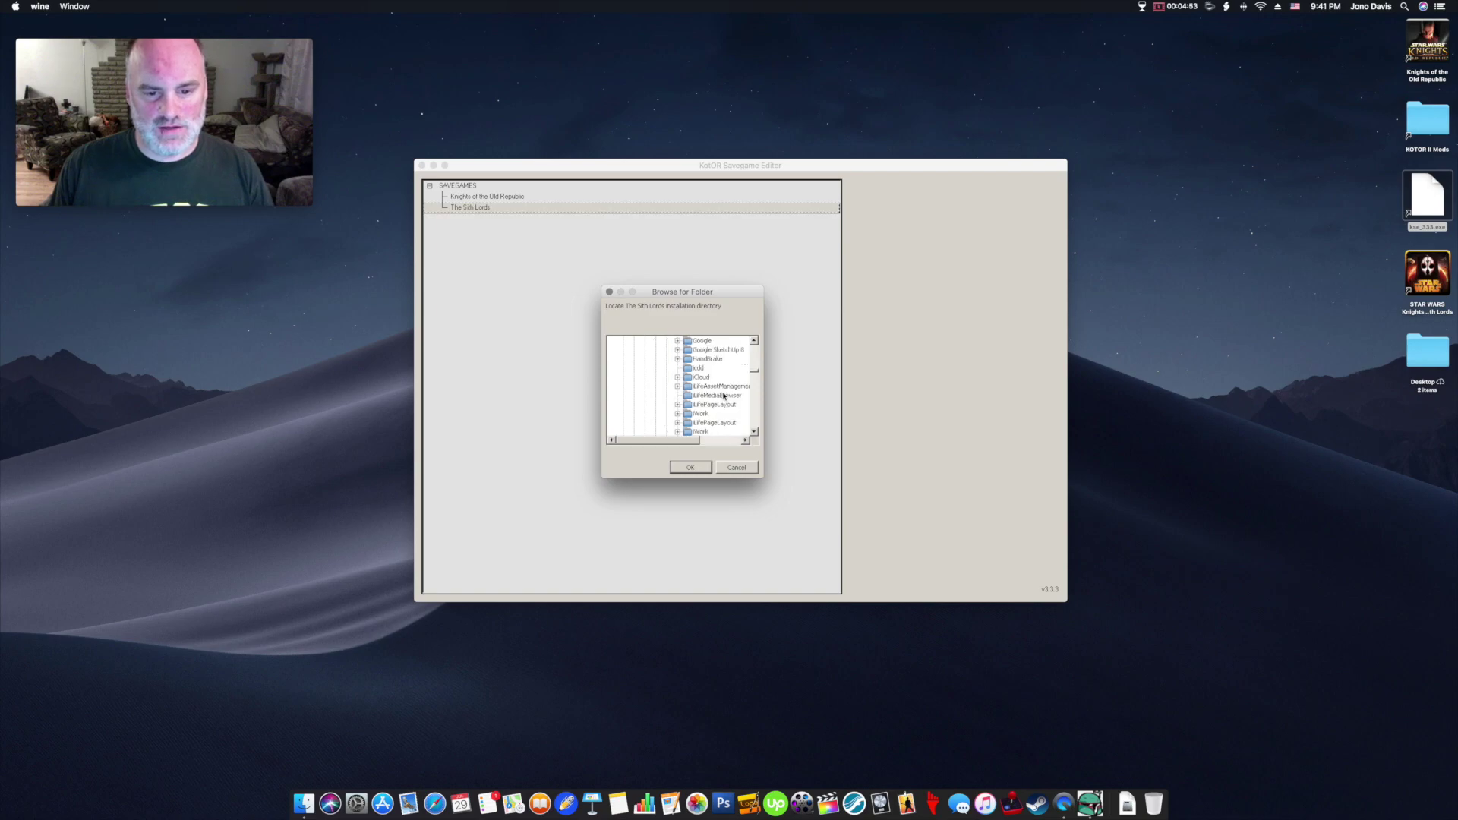
{"action": "scroll", "coordinate": [724, 395], "scroll_direction": "down", "scroll_amount": 5}
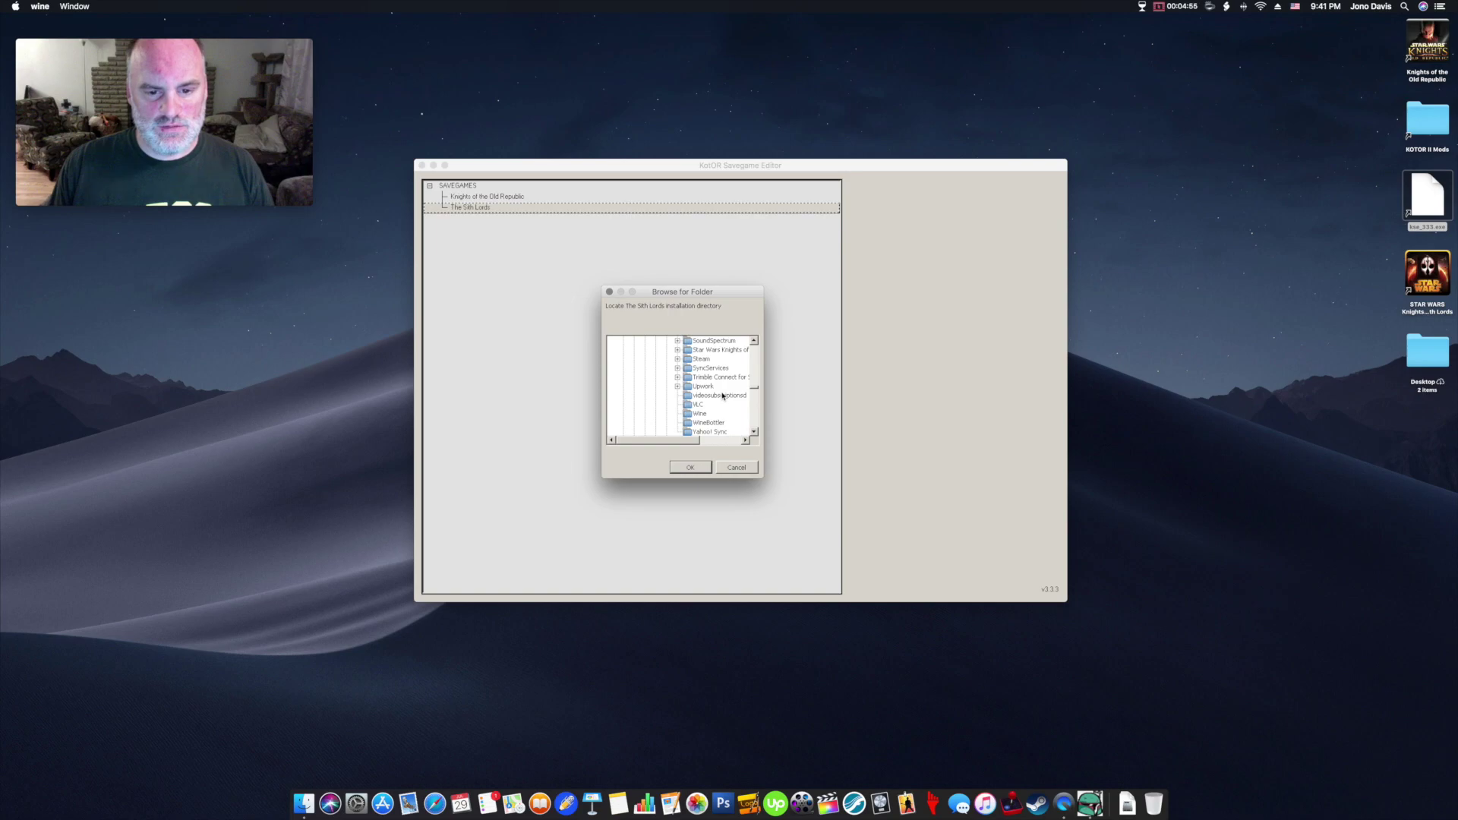
{"action": "left_click_drag", "start_coordinate": [684, 442], "coordinate": [699, 442]}
{"action": "double_click", "coordinate": [707, 351]}
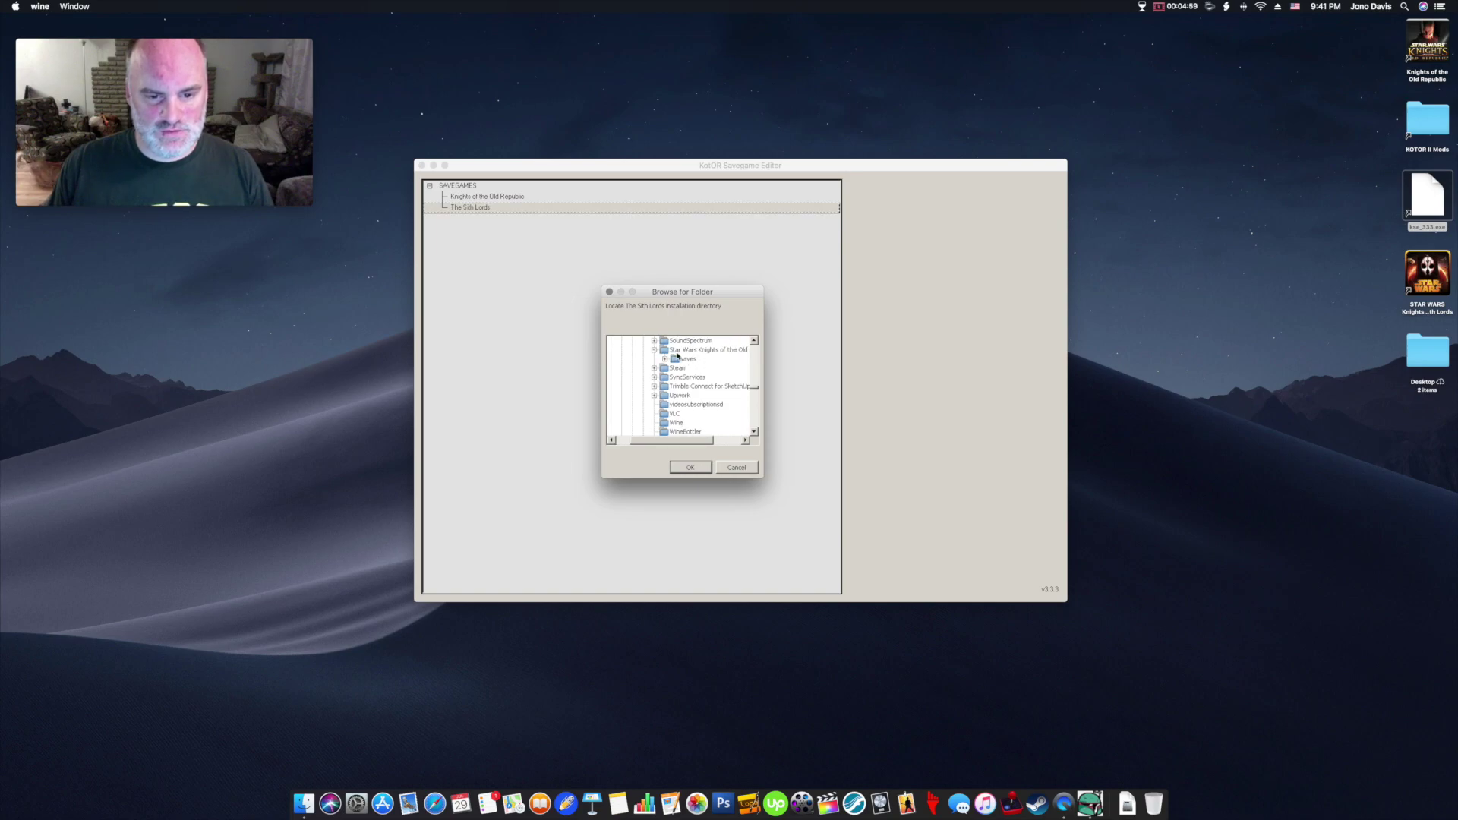
{"action": "left_click", "coordinate": [677, 351]}
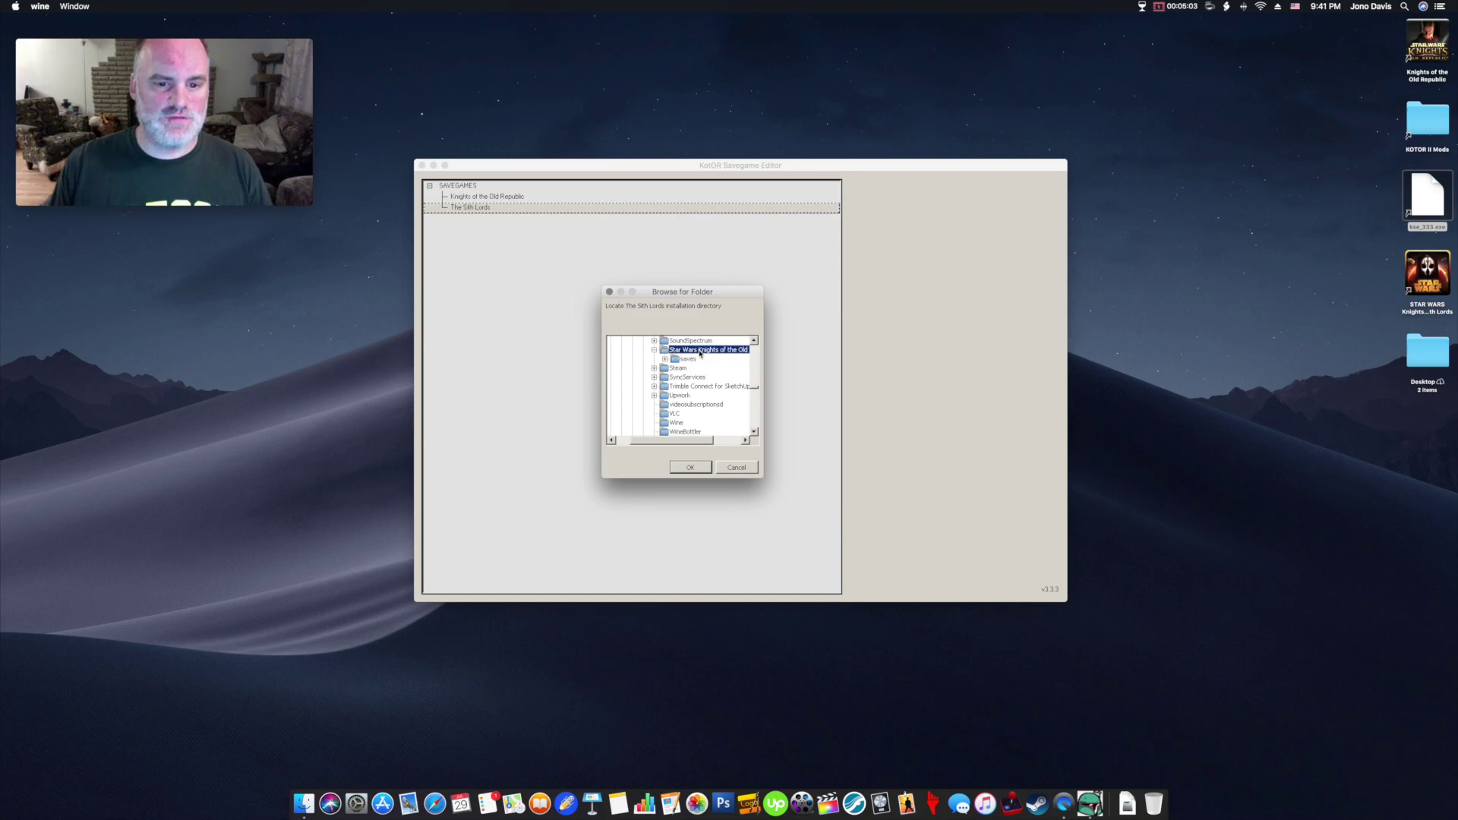
{"action": "left_click", "coordinate": [751, 465]}
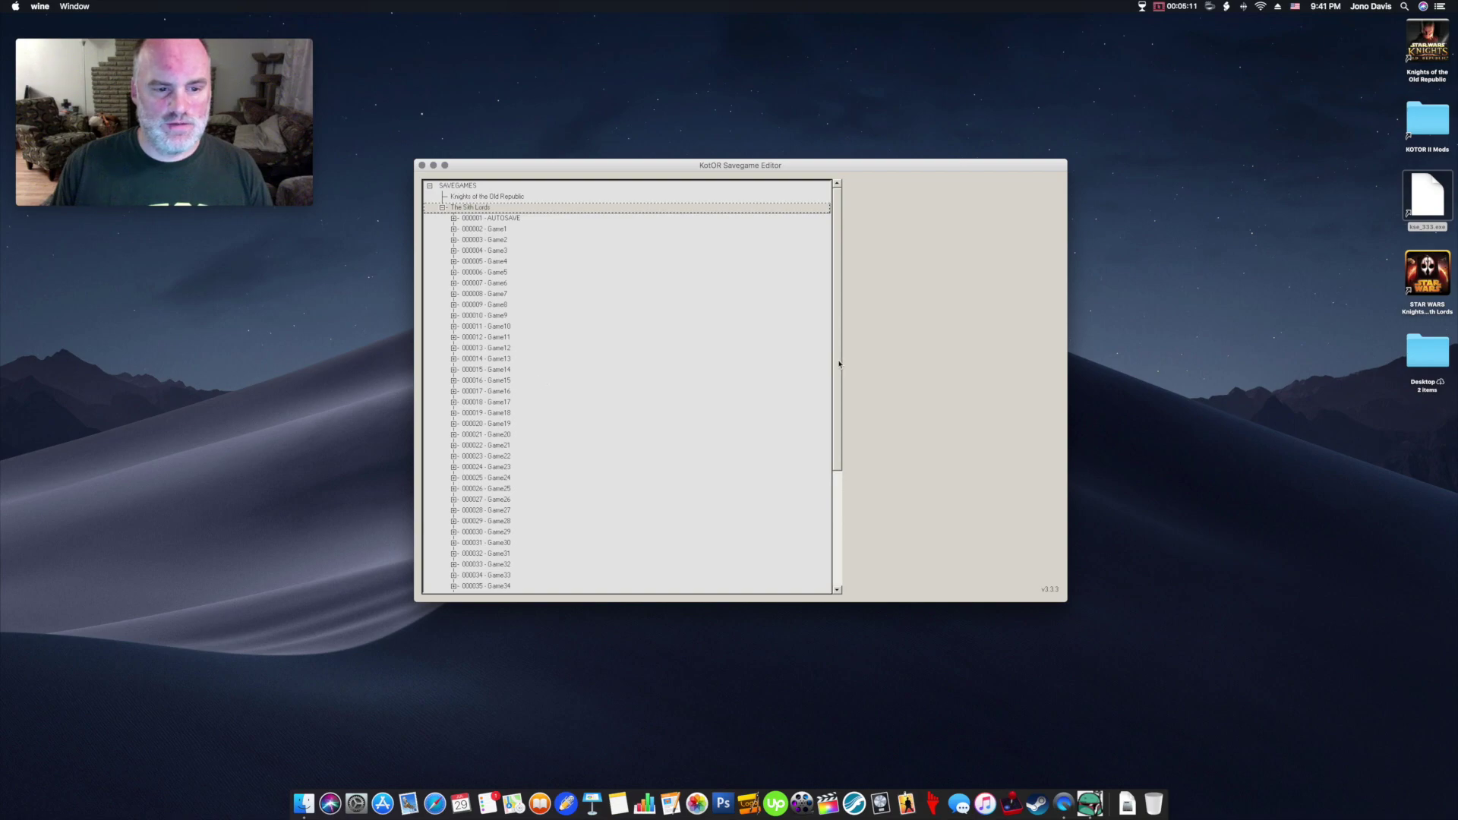
- Expand the savegame 000050 - Game49 under The Sith Lords and look through its properties down to Quests
{"action": "left_click_drag", "start_coordinate": [838, 377], "coordinate": [830, 515]}
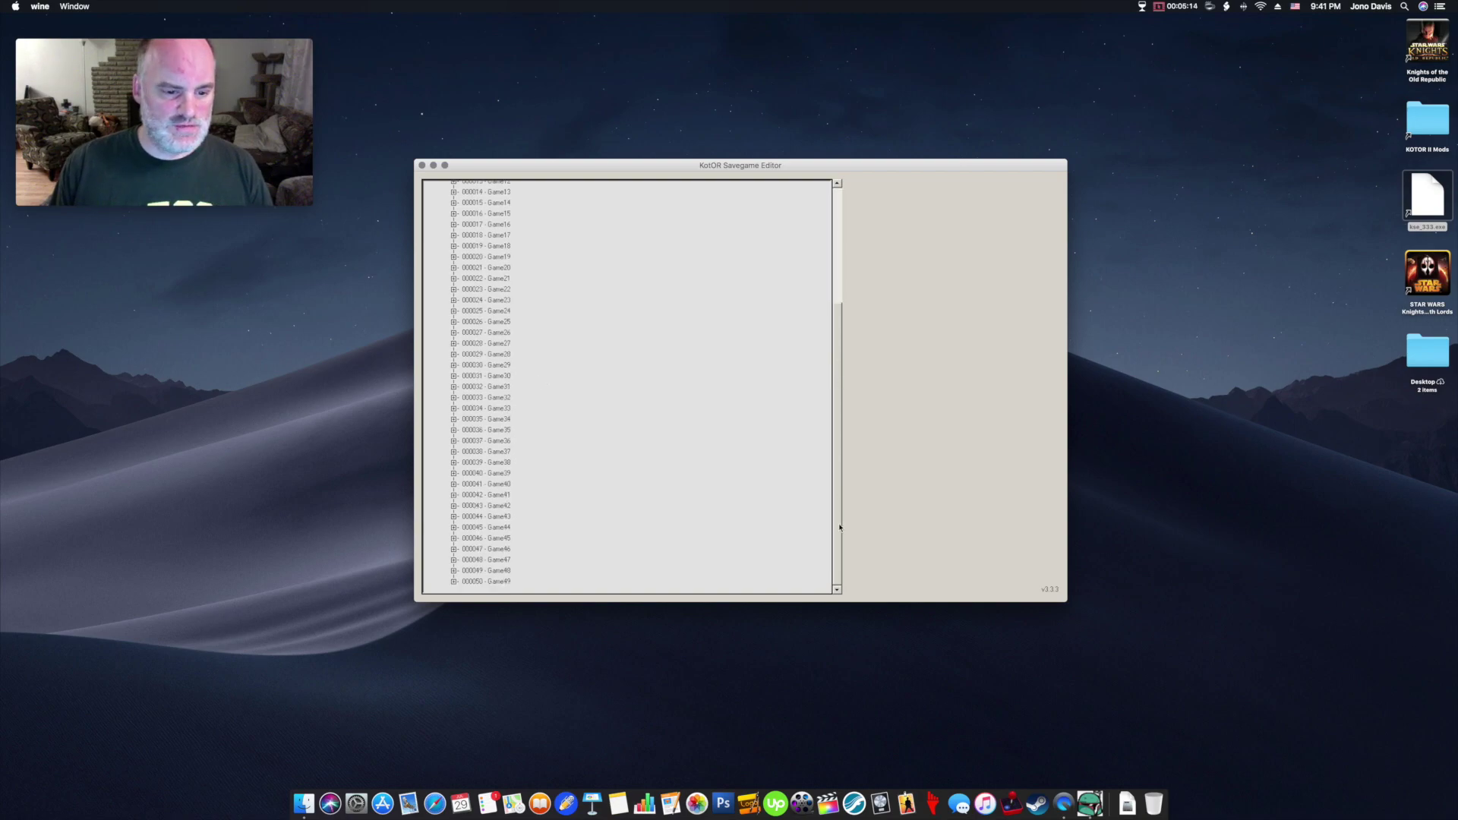
{"action": "left_click", "coordinate": [499, 583]}
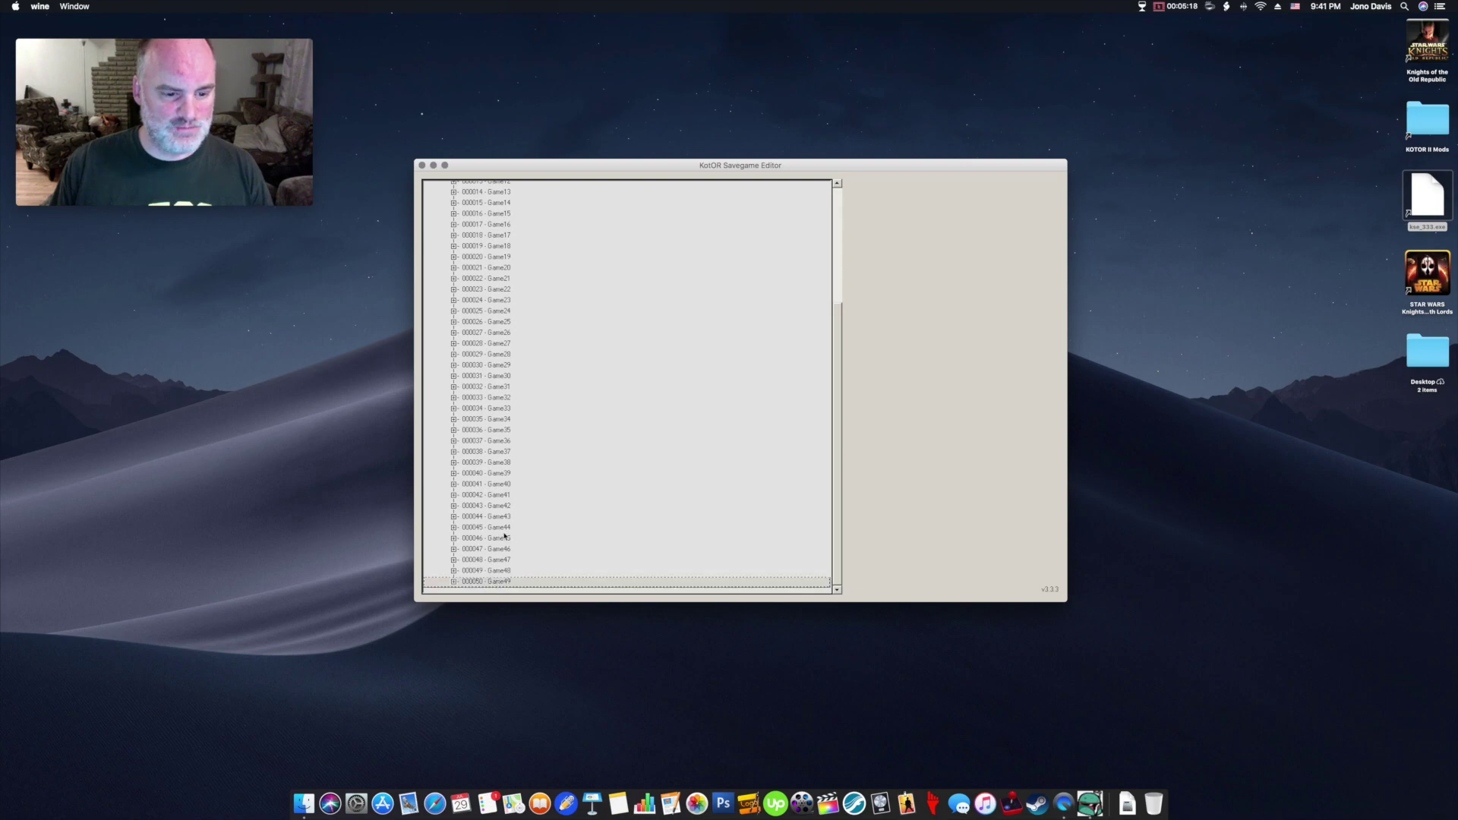
{"action": "left_click", "coordinate": [454, 582]}
{"action": "scroll", "coordinate": [509, 495], "scroll_direction": "down", "scroll_amount": 6}
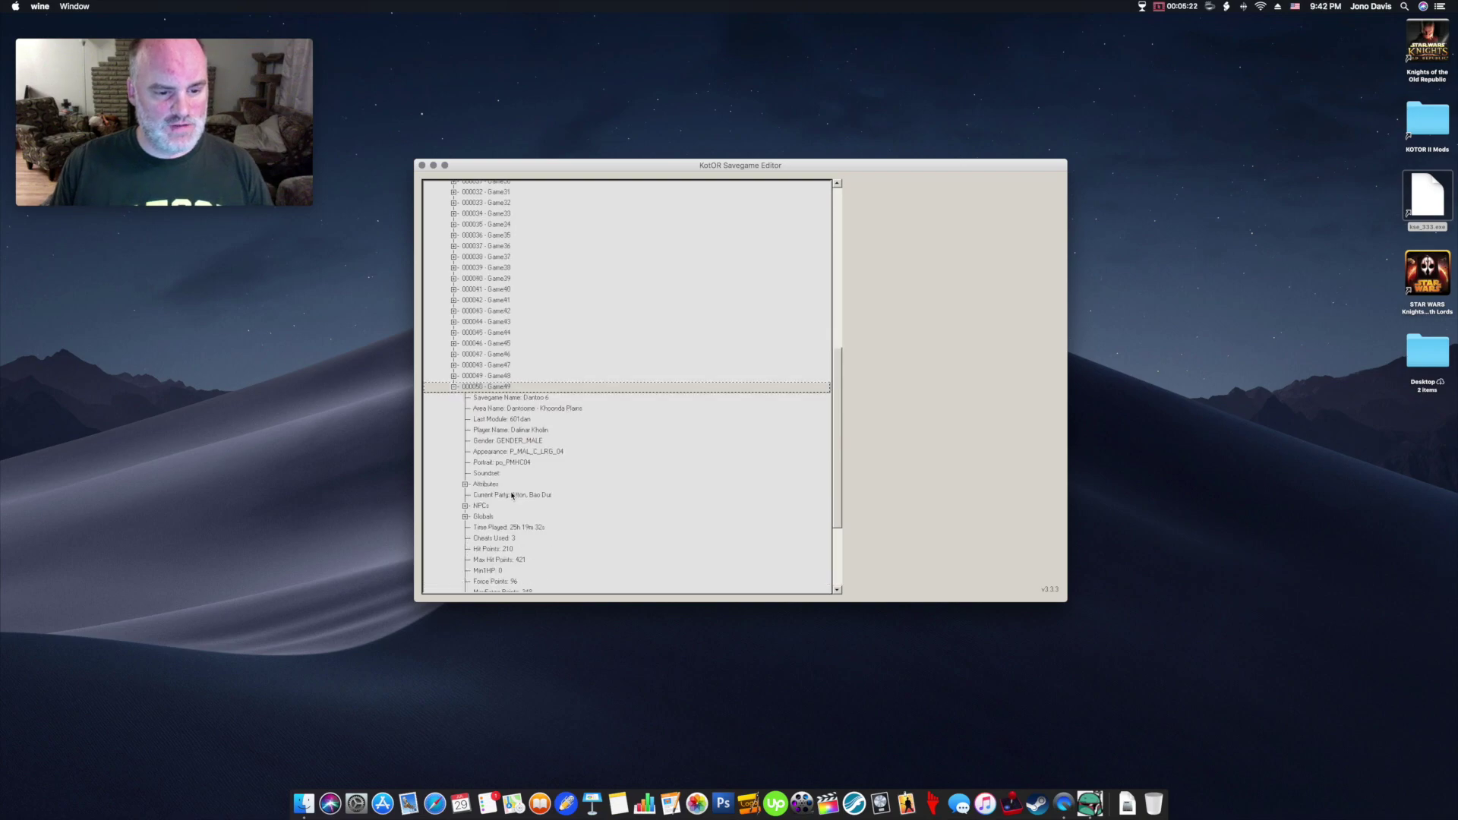
{"action": "scroll", "coordinate": [513, 495], "scroll_direction": "down", "scroll_amount": 3}
{"action": "scroll", "coordinate": [513, 495], "scroll_direction": "down", "scroll_amount": 1}
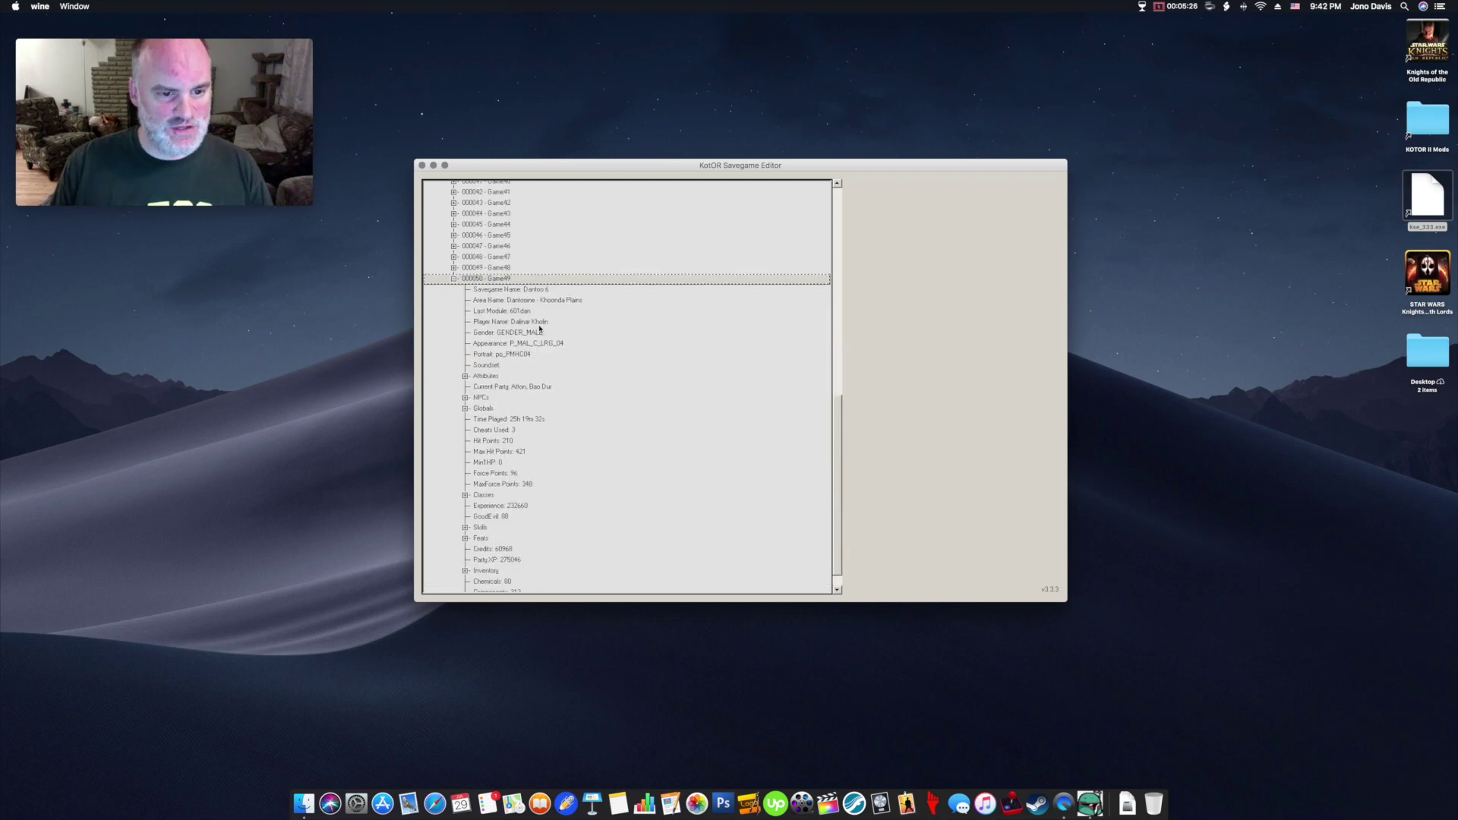
{"action": "scroll", "coordinate": [840, 447], "scroll_direction": "down", "scroll_amount": 1}
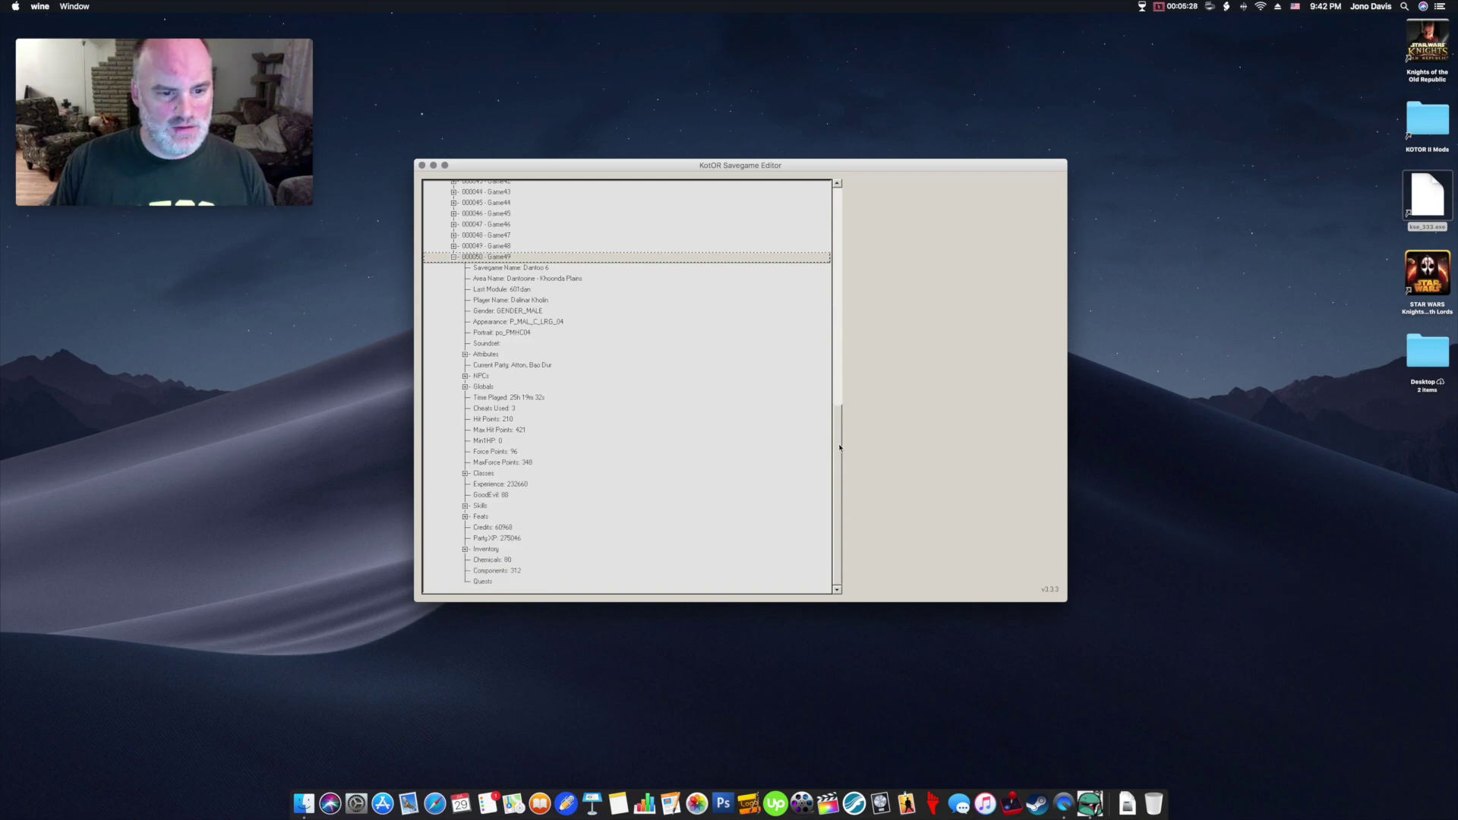
- Set the STR attribute of Game49 to 32, apply it and commit the changes to the savegame
{"action": "left_click", "coordinate": [466, 355]}
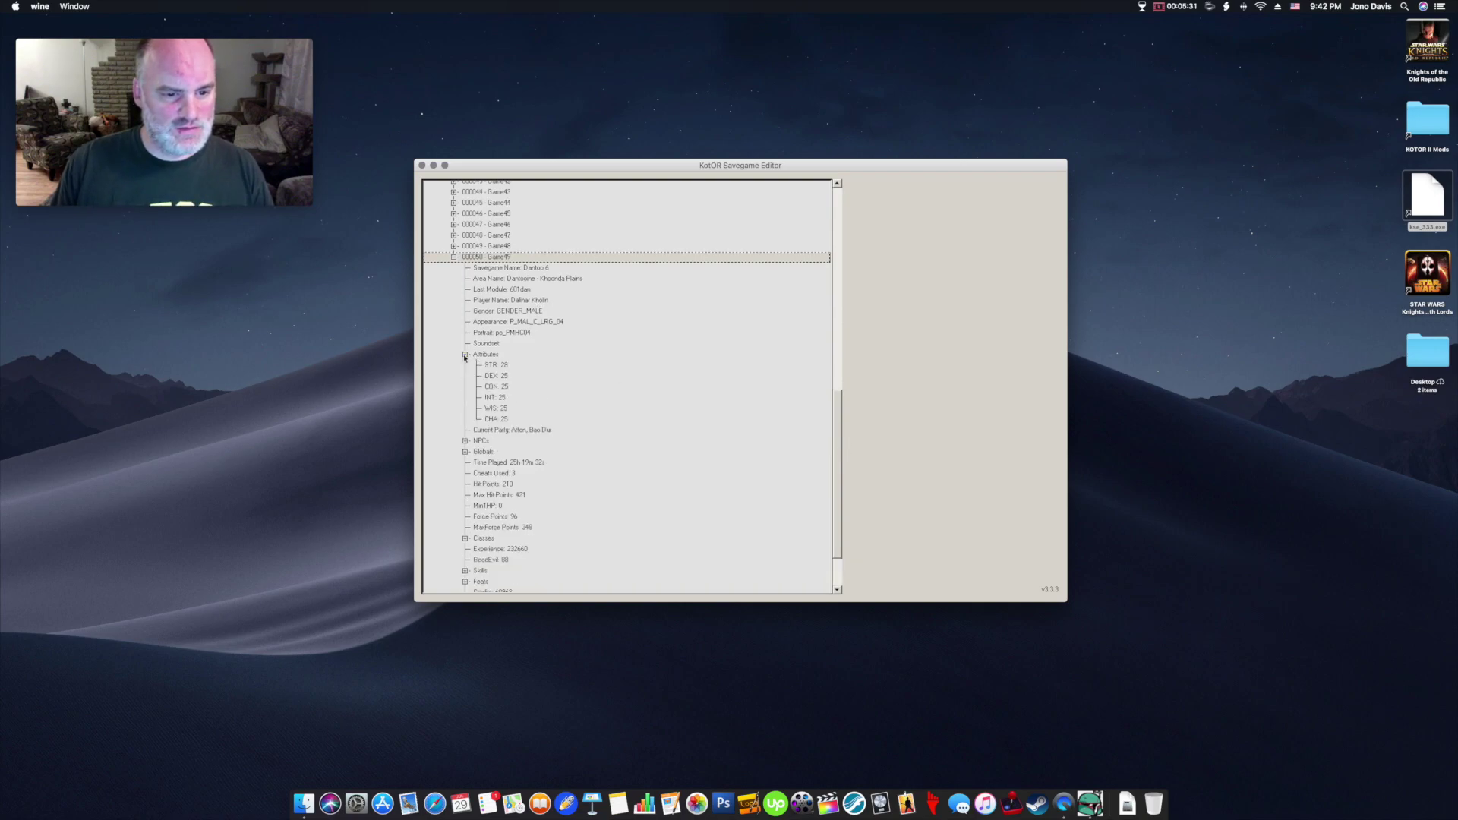
{"action": "left_click", "coordinate": [504, 367]}
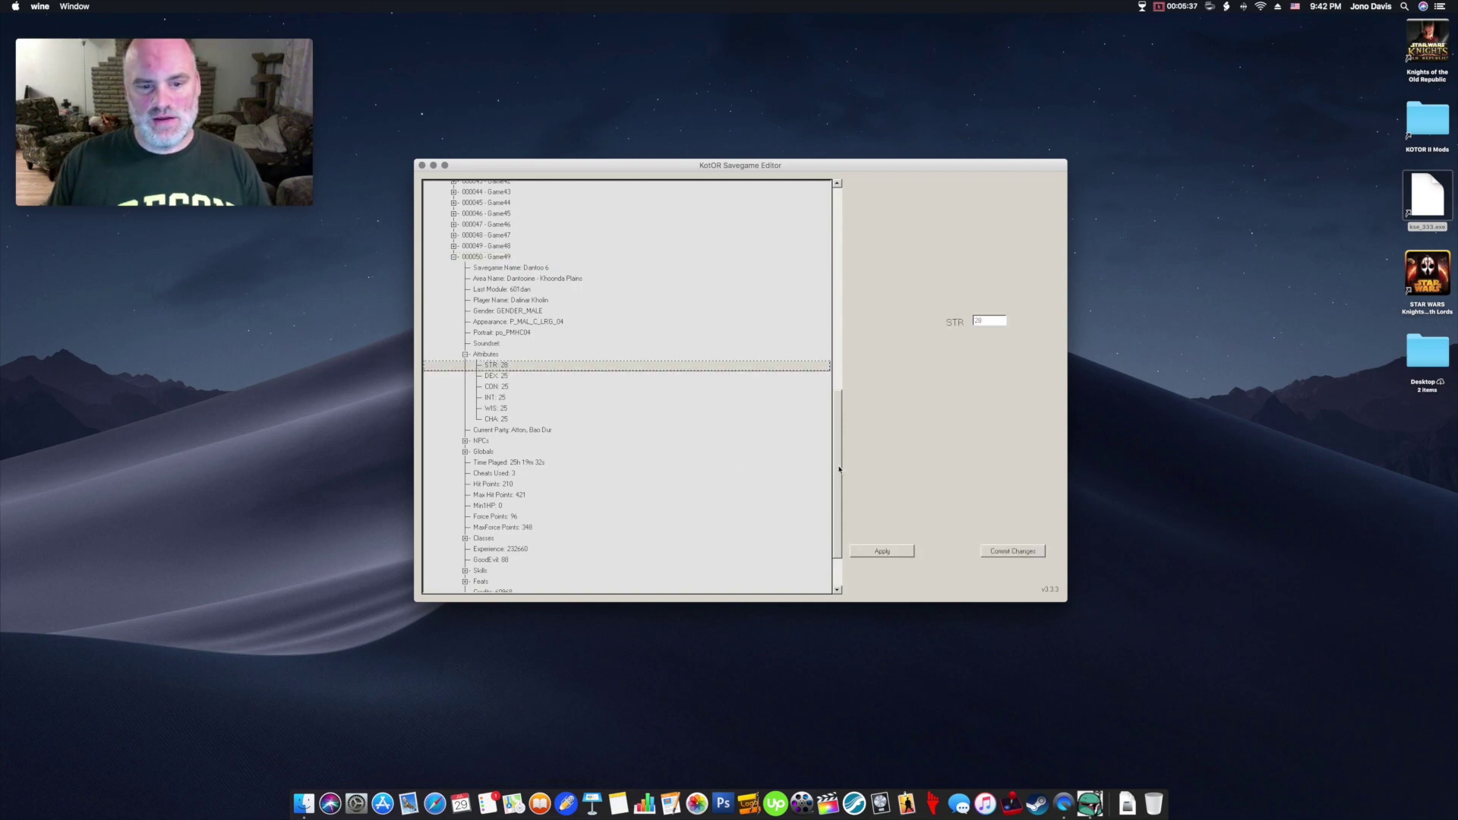
{"action": "scroll", "coordinate": [840, 468], "scroll_direction": "down", "scroll_amount": 3}
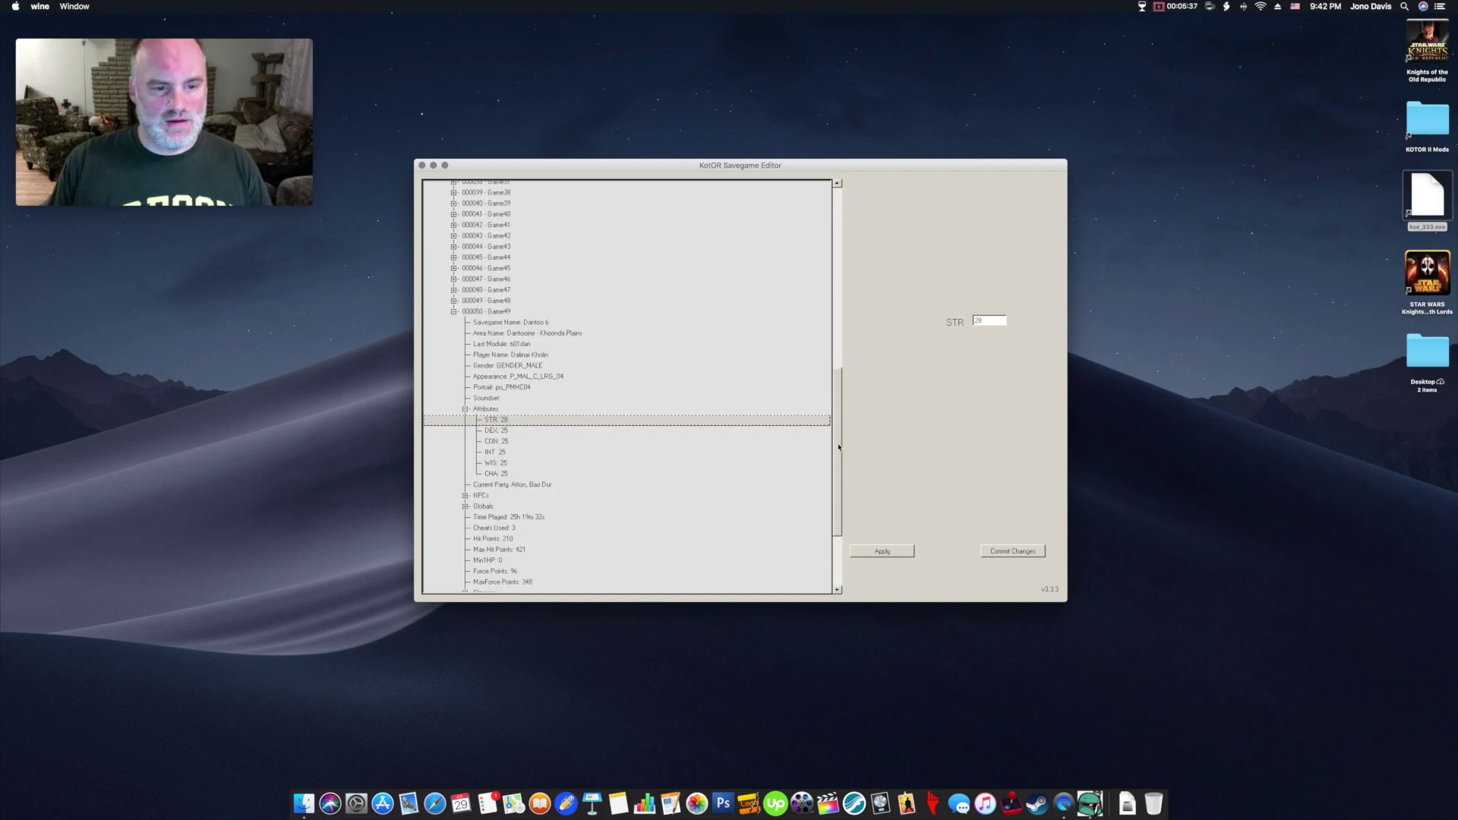
{"action": "double_click", "coordinate": [984, 322]}
{"action": "type", "text": "32"}
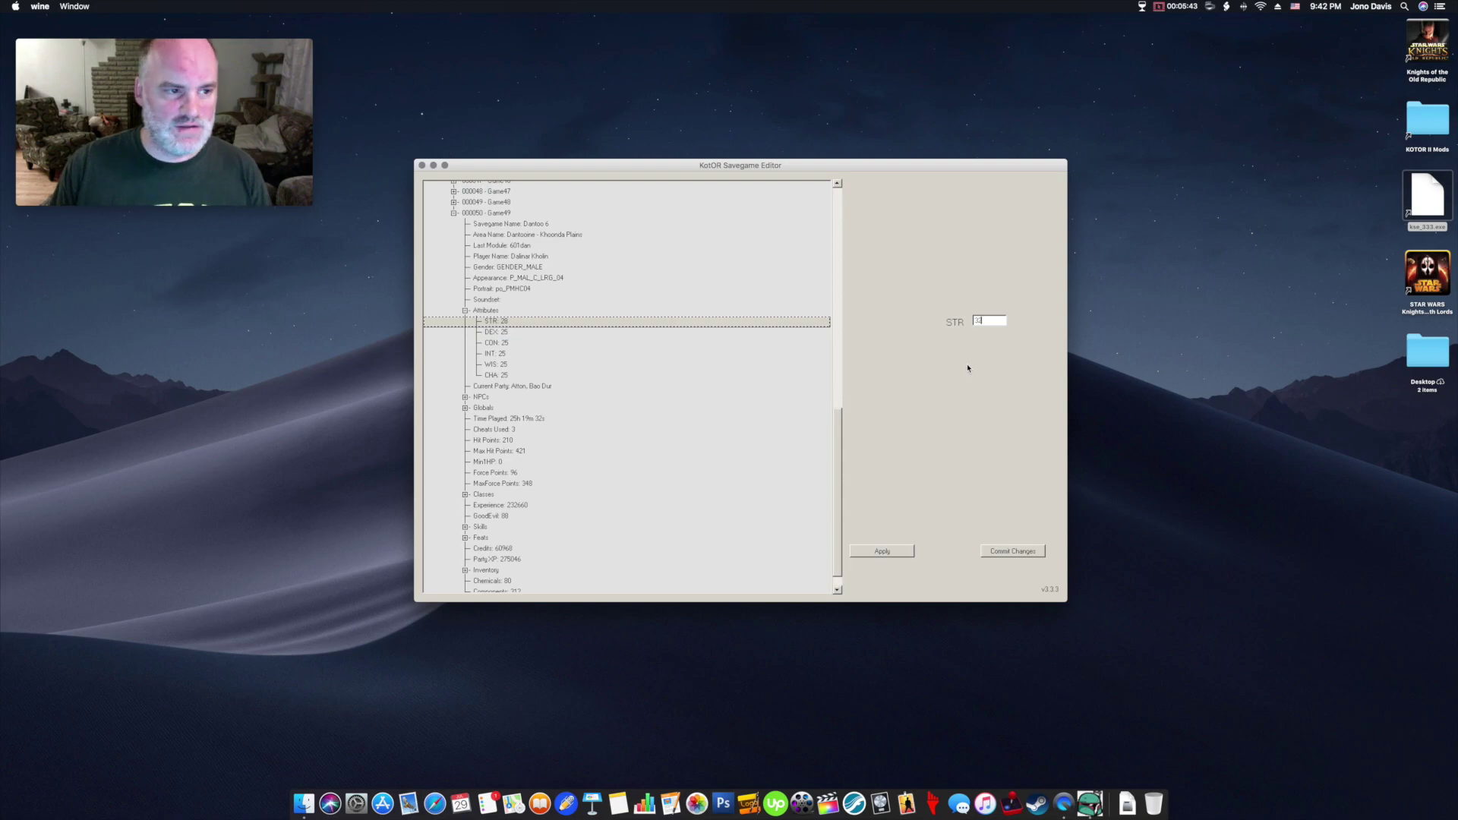
{"action": "left_click", "coordinate": [889, 553]}
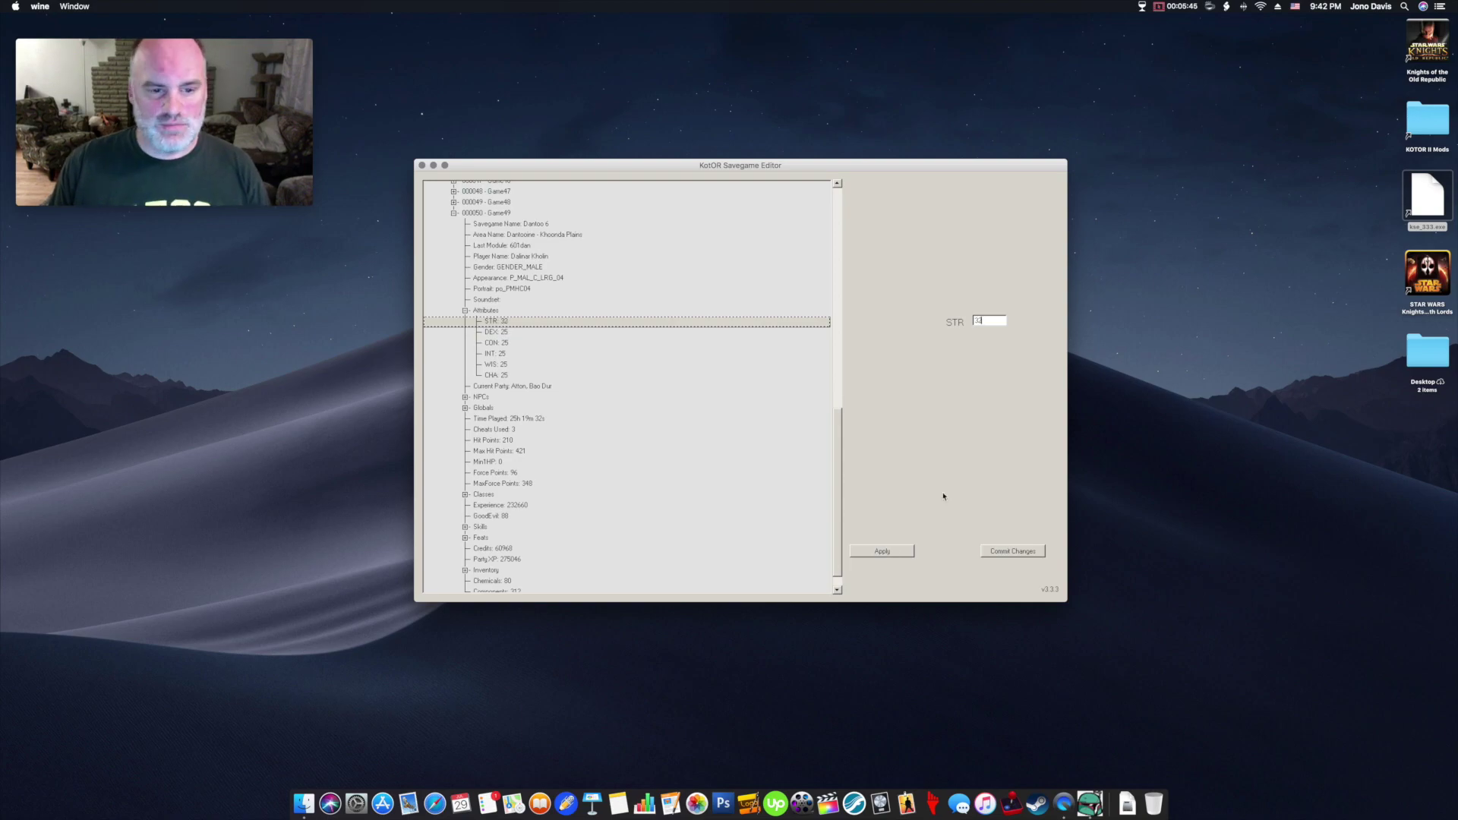
{"action": "left_click", "coordinate": [1007, 553]}
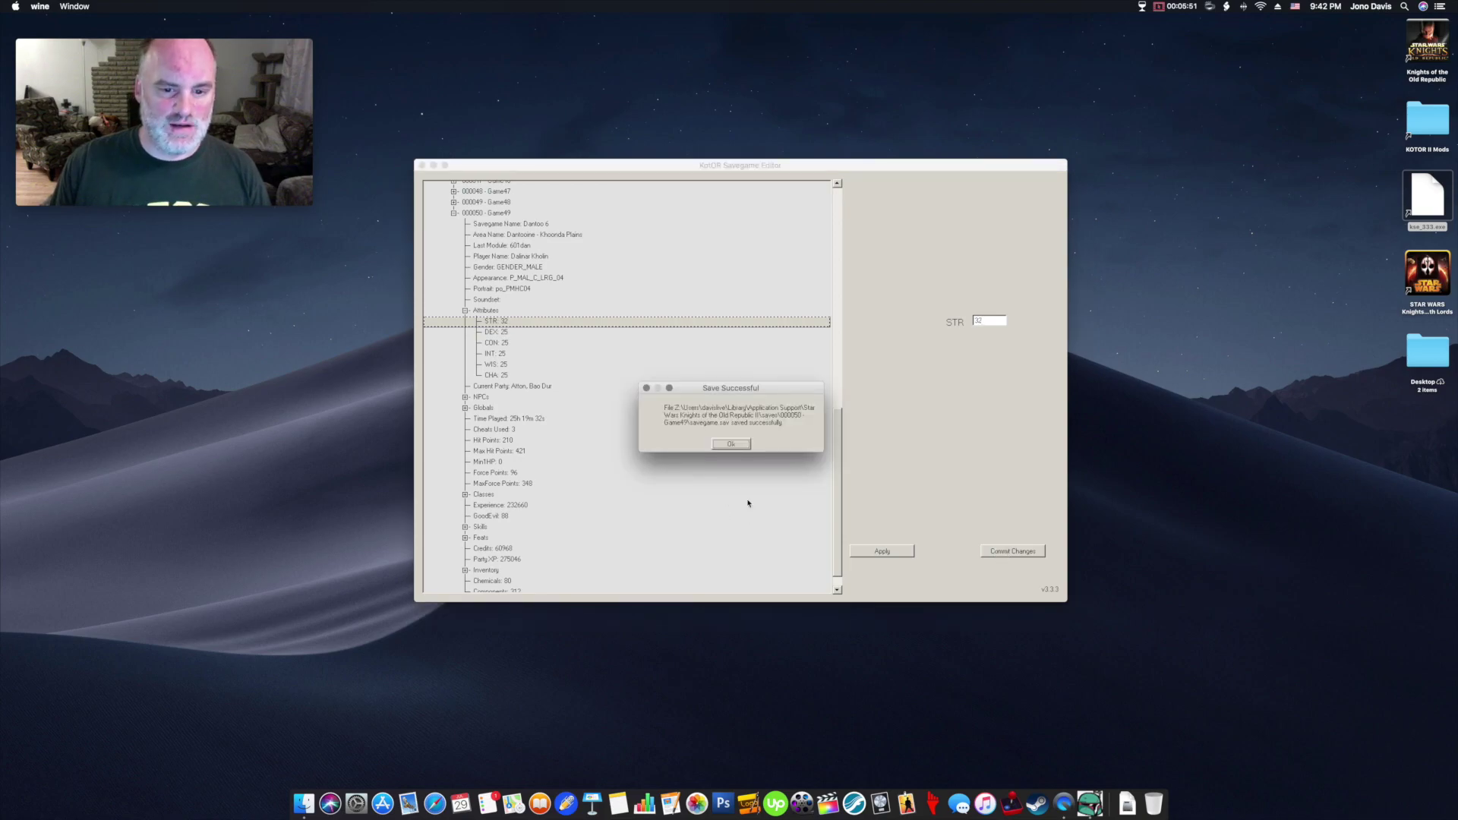
- Dismiss the save confirmation and look through the Atton and Handmaiden entries under Game49's NPCs, collapsing each one after viewing
{"action": "left_click", "coordinate": [732, 444]}
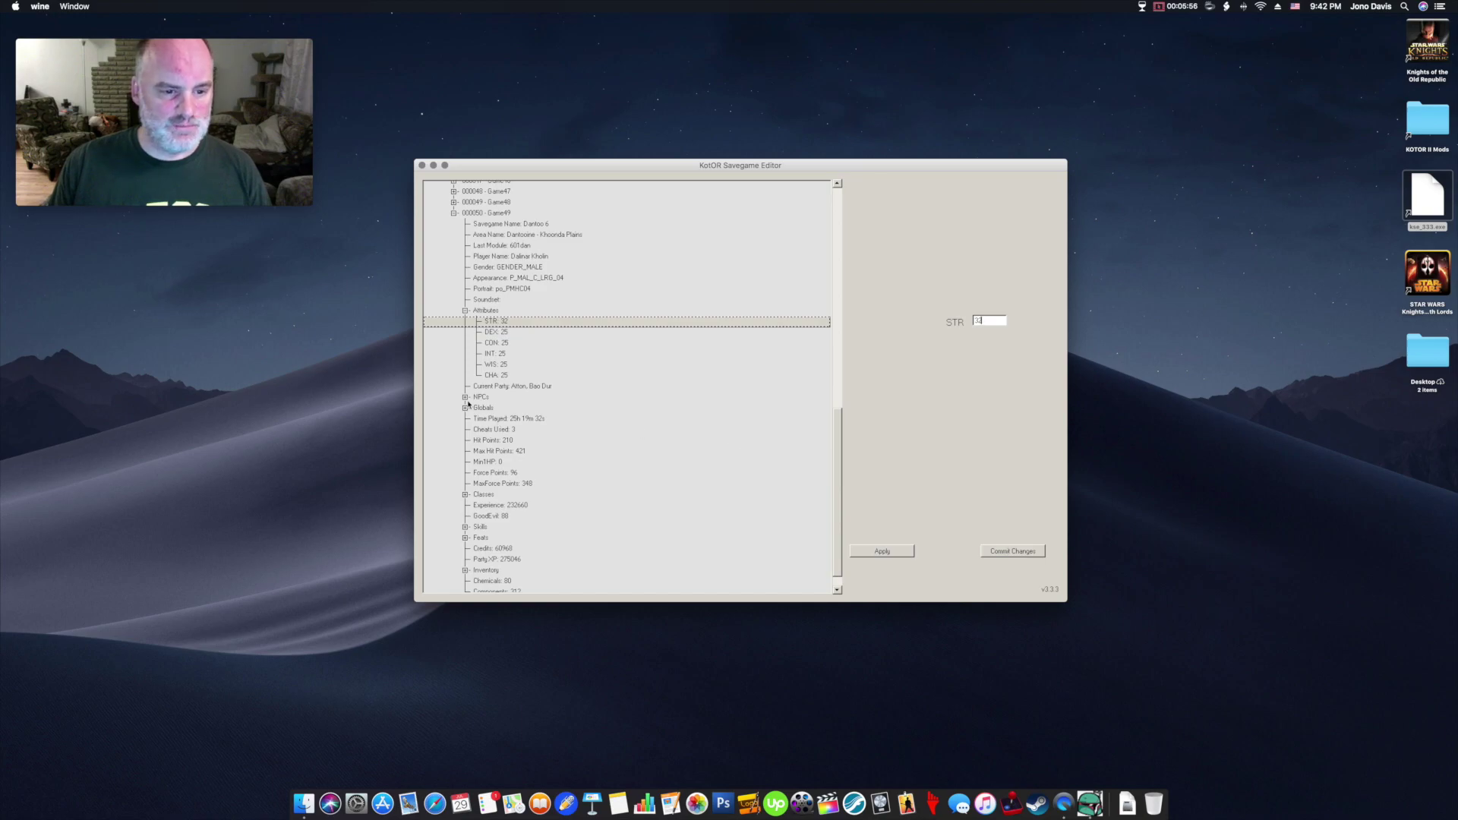
{"action": "scroll", "coordinate": [592, 383], "scroll_direction": "down", "scroll_amount": 1}
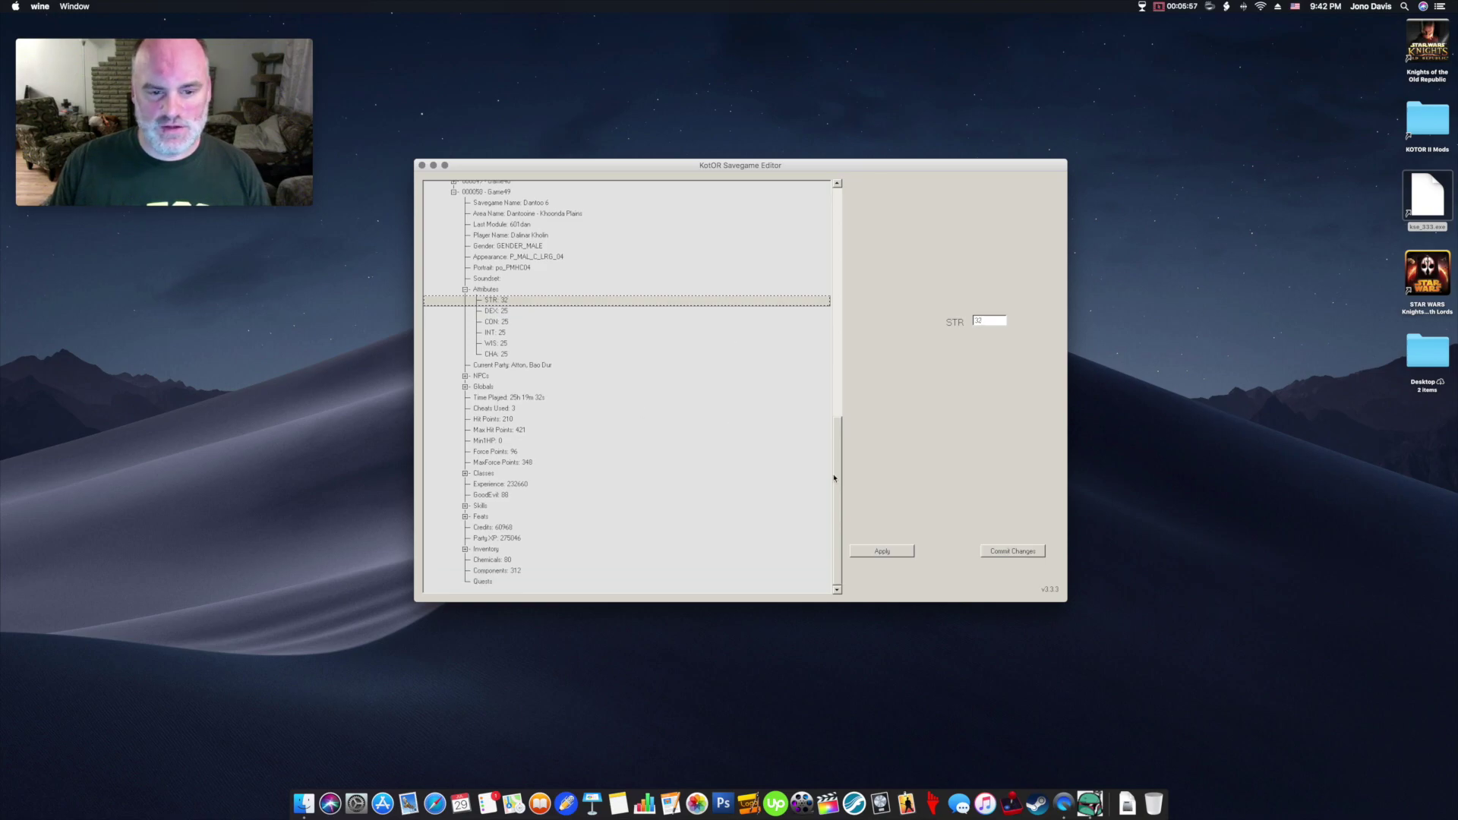
{"action": "left_click", "coordinate": [465, 377]}
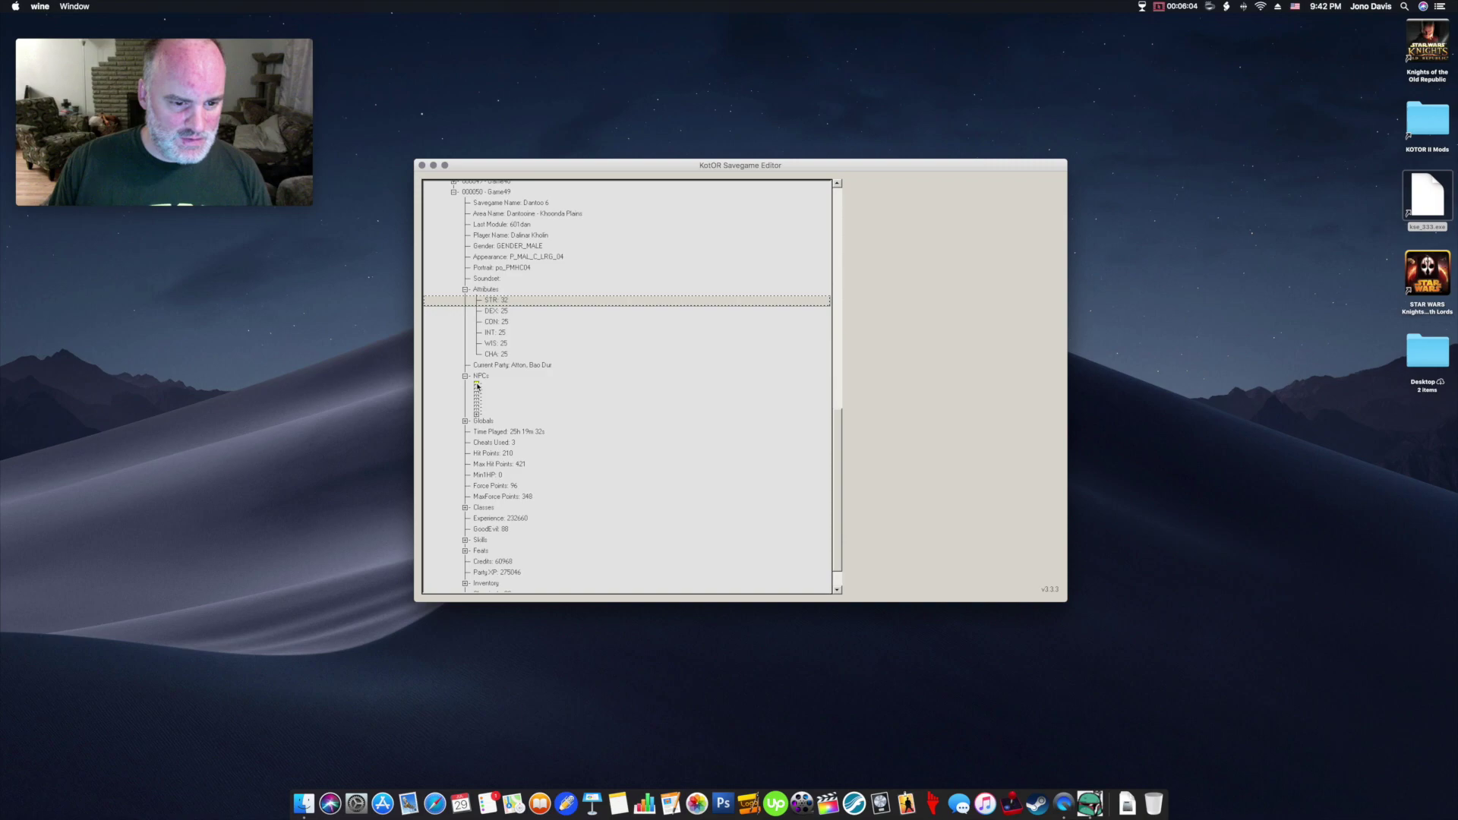
{"action": "left_click", "coordinate": [477, 385]}
{"action": "scroll", "coordinate": [477, 385], "scroll_direction": "down", "scroll_amount": 3}
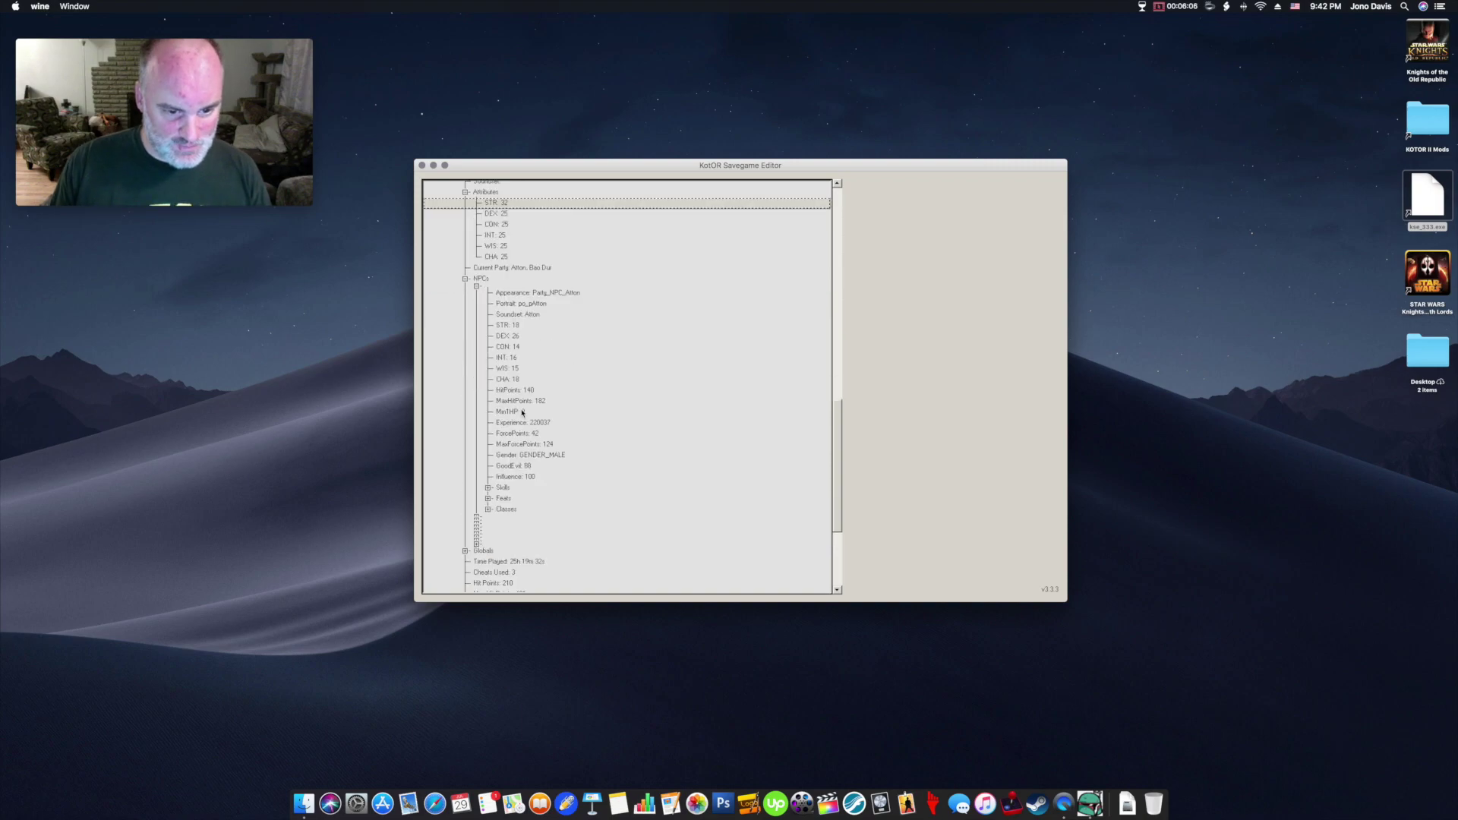
{"action": "left_click", "coordinate": [477, 288]}
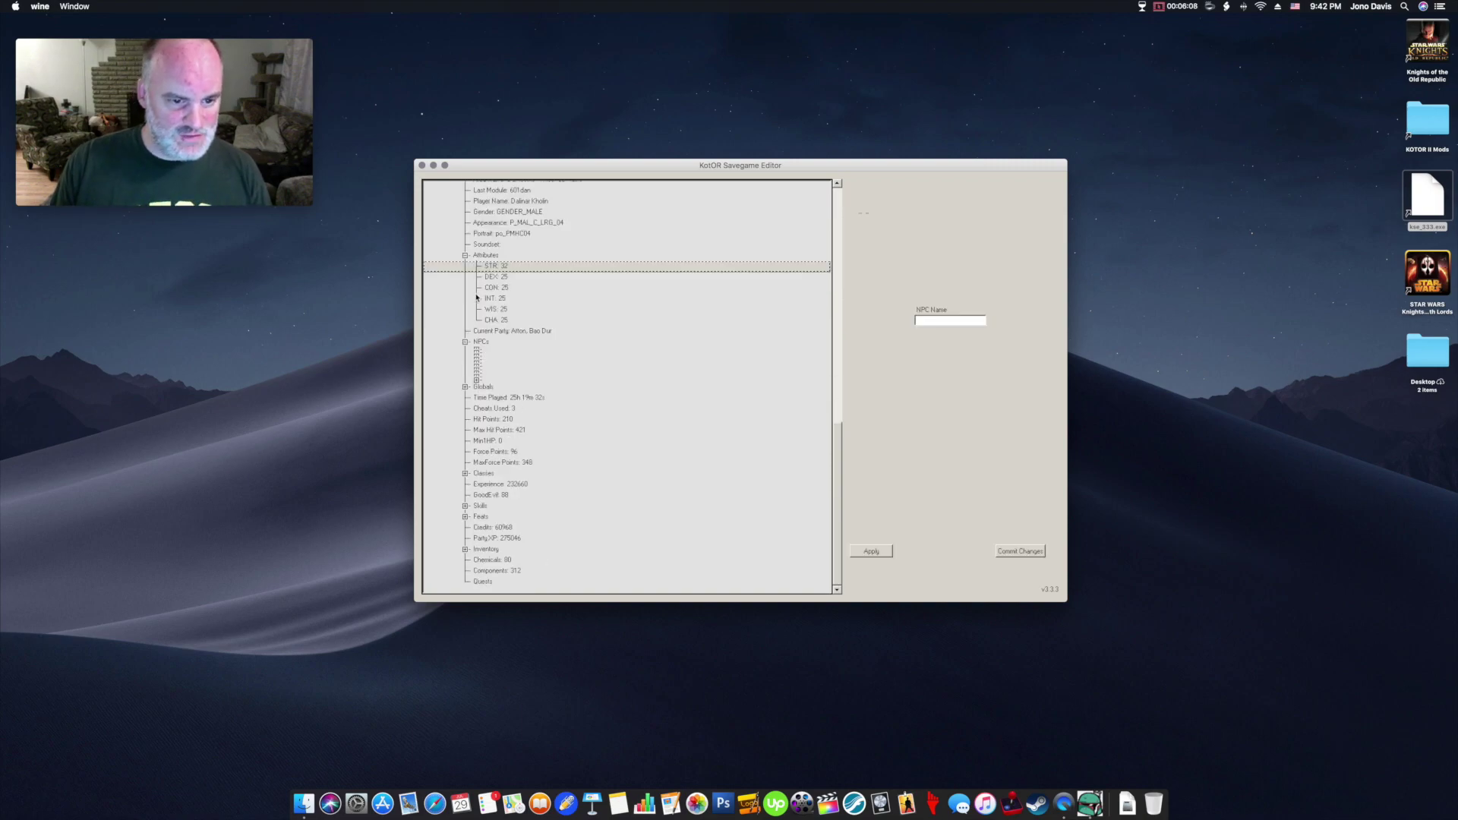
{"action": "left_click", "coordinate": [476, 365]}
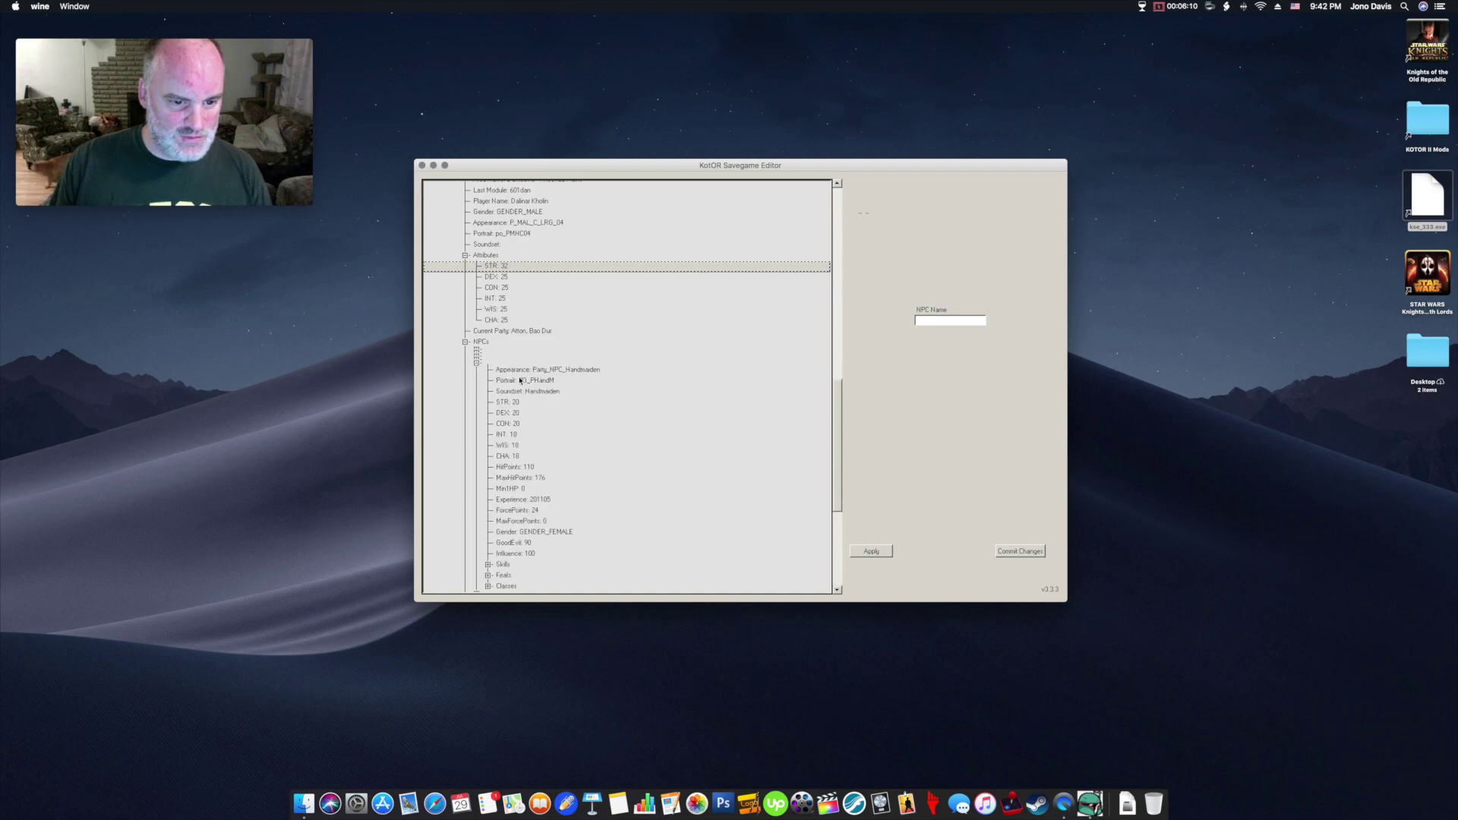
{"action": "scroll", "coordinate": [523, 380], "scroll_direction": "down", "scroll_amount": 3}
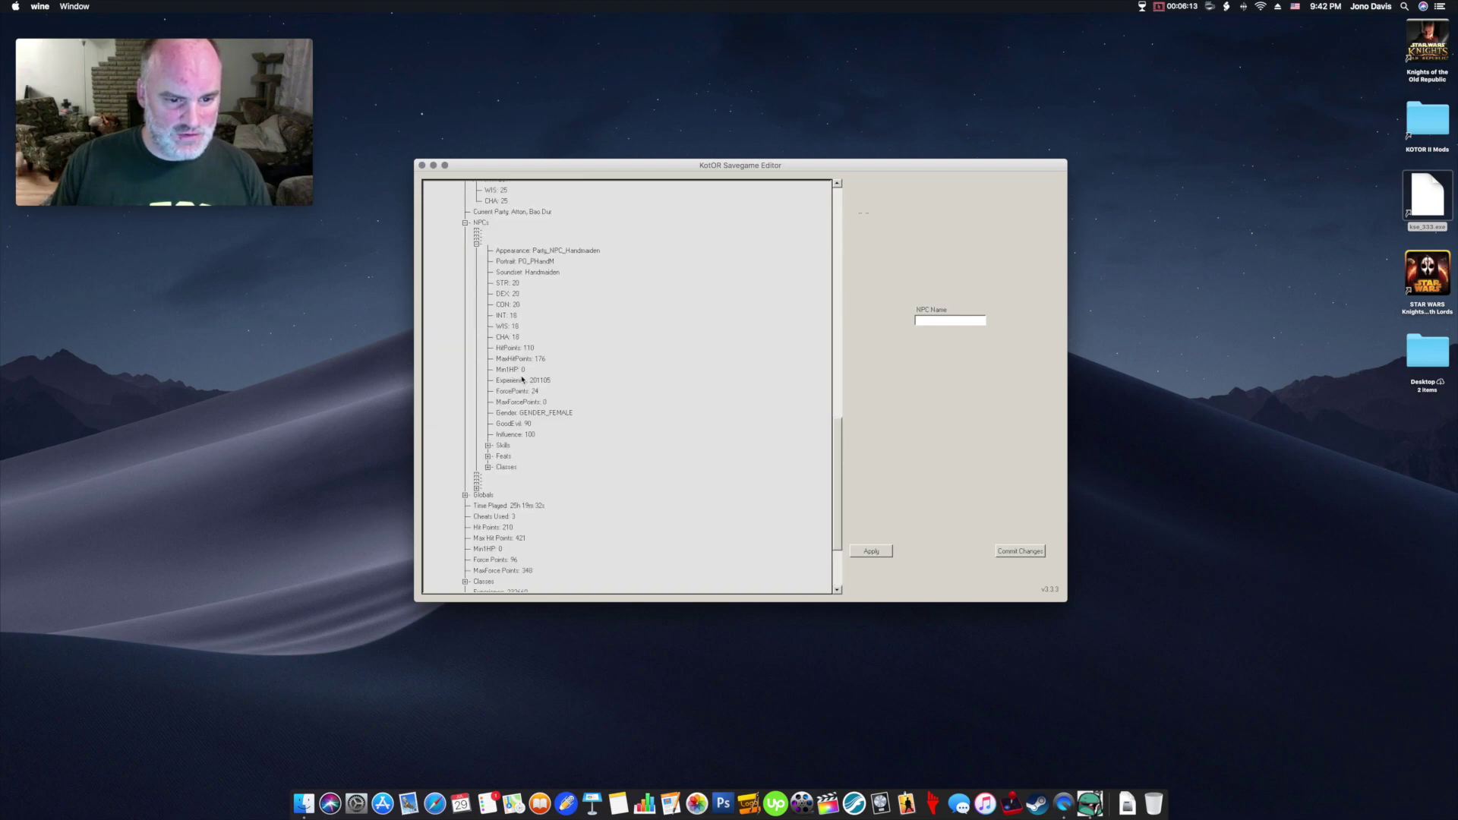
{"action": "left_click", "coordinate": [474, 246]}
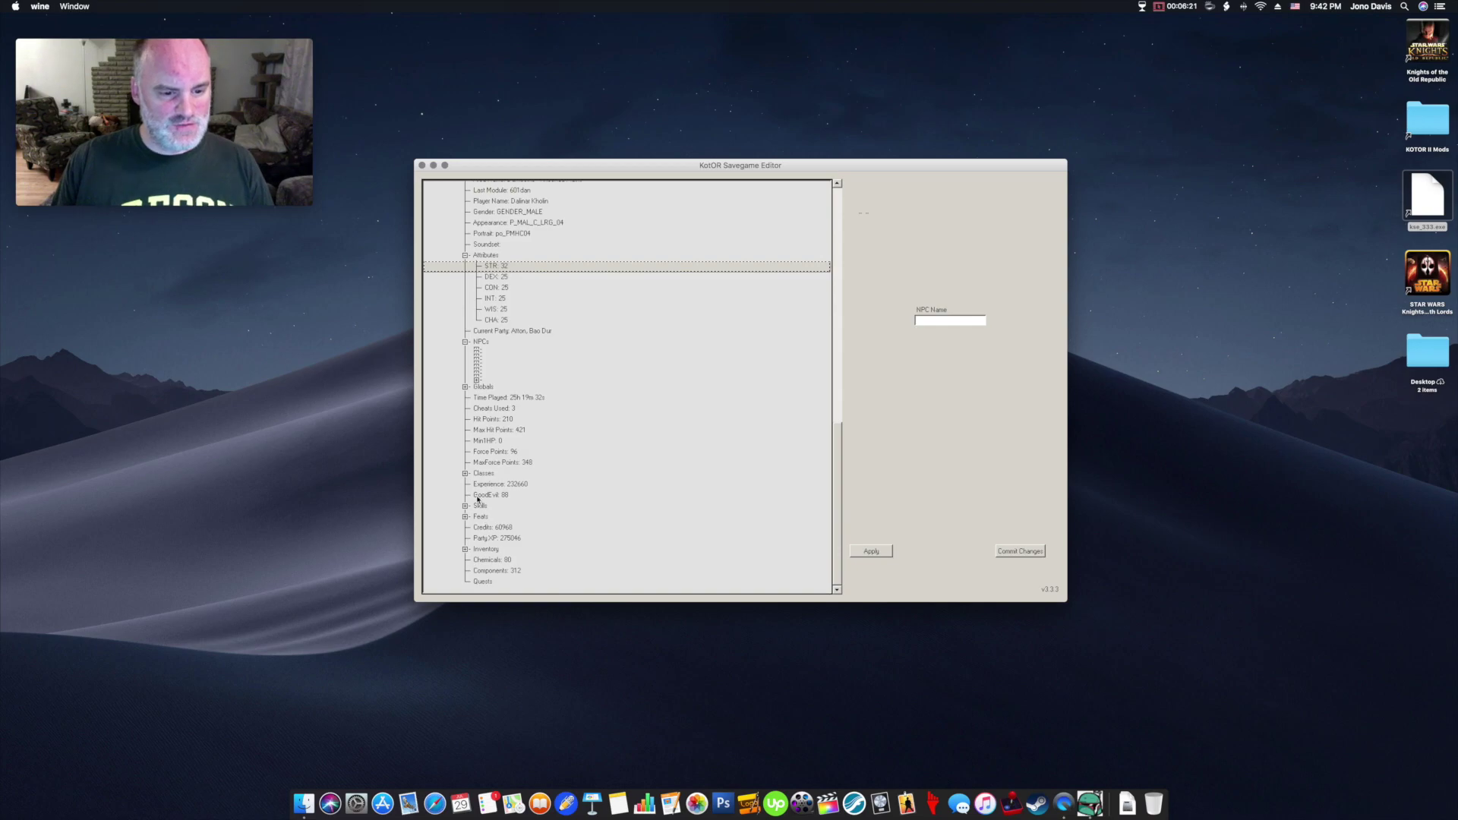
- Look at the Feats and Skills lists of Game49 and collapse them again
{"action": "left_click", "coordinate": [465, 517]}
{"action": "left_click", "coordinate": [484, 519]}
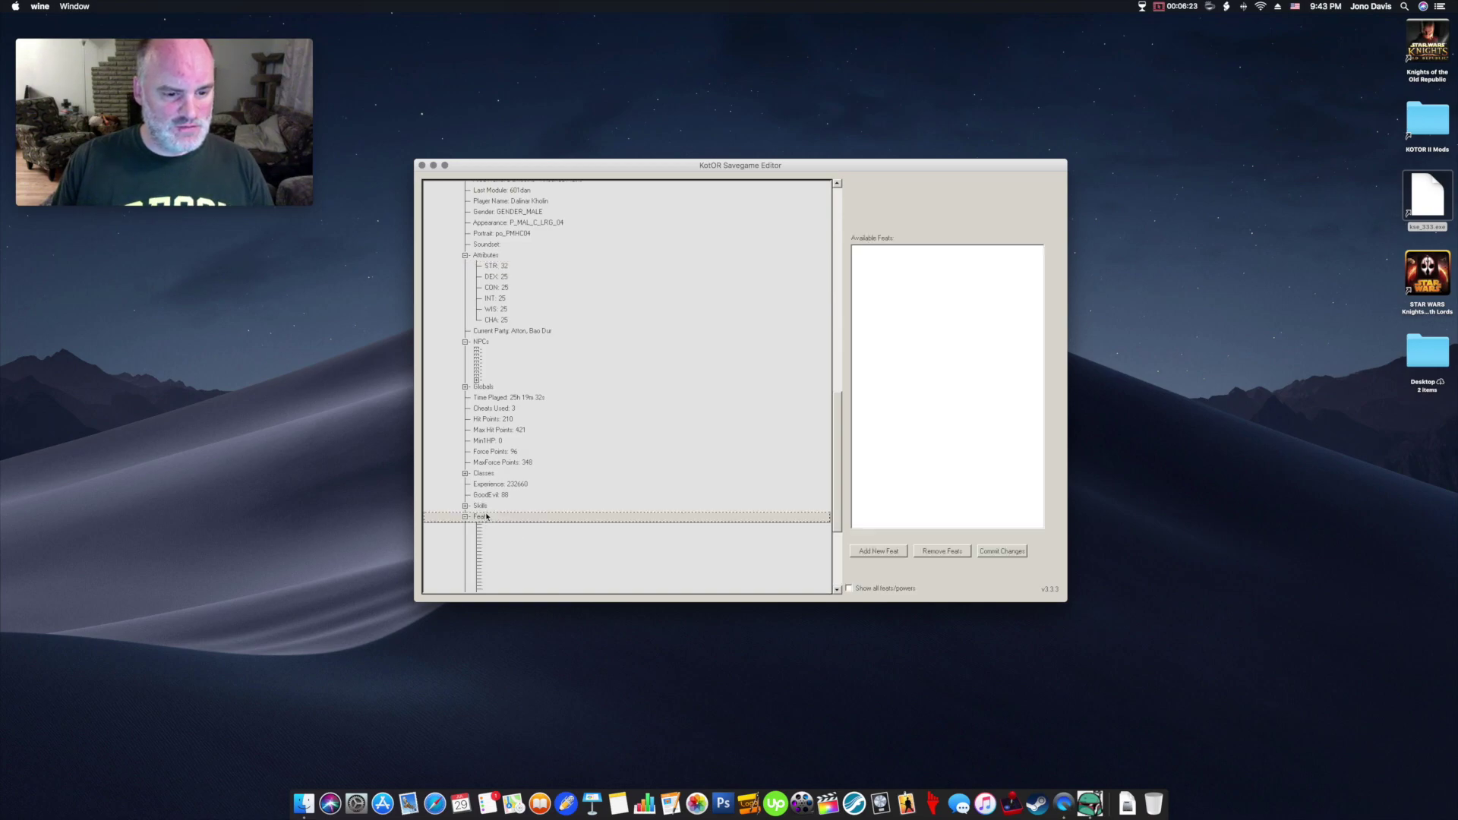
{"action": "left_click", "coordinate": [483, 507]}
{"action": "left_click", "coordinate": [465, 506]}
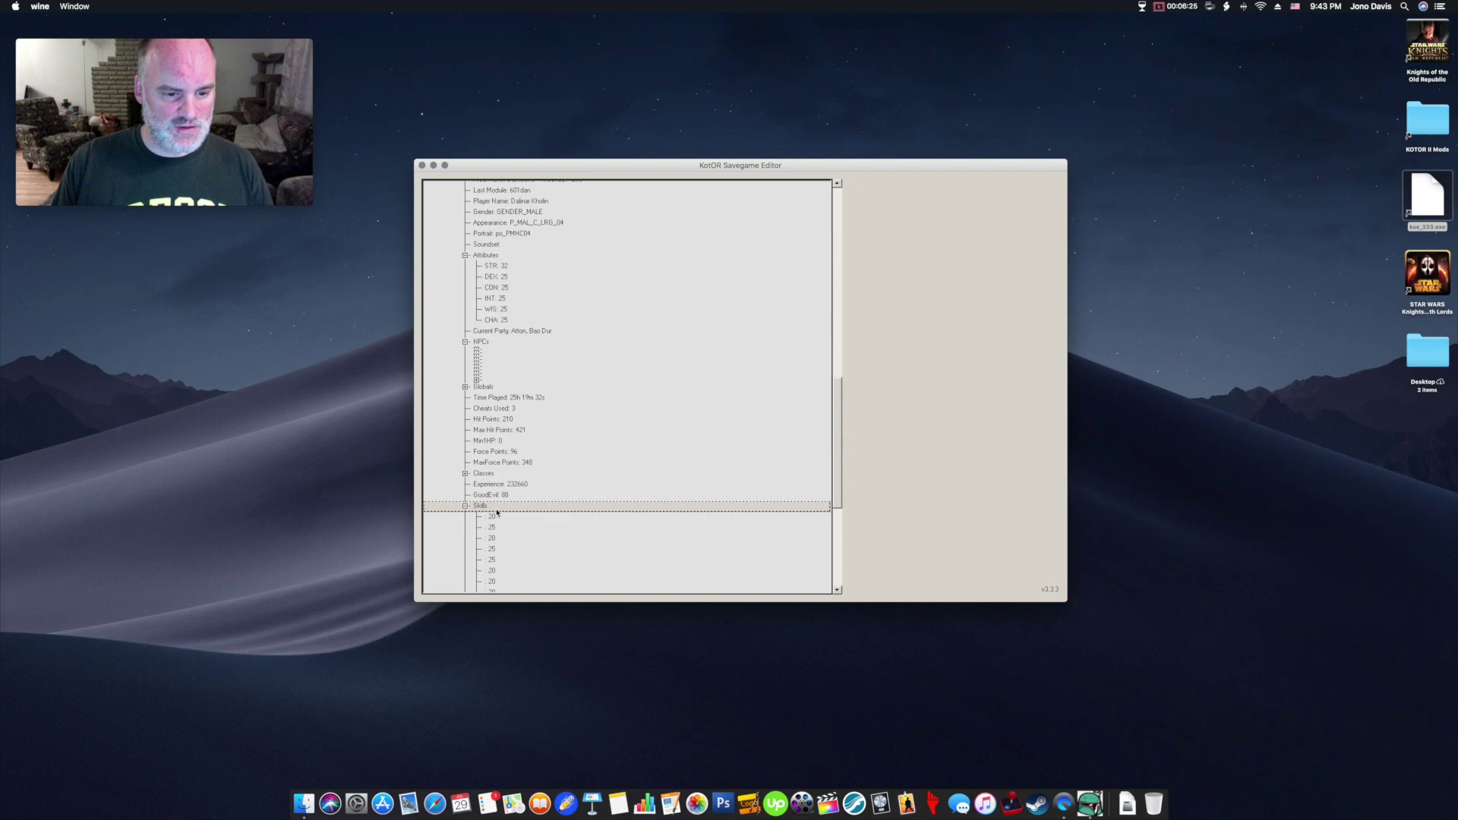
{"action": "left_click", "coordinate": [465, 506]}
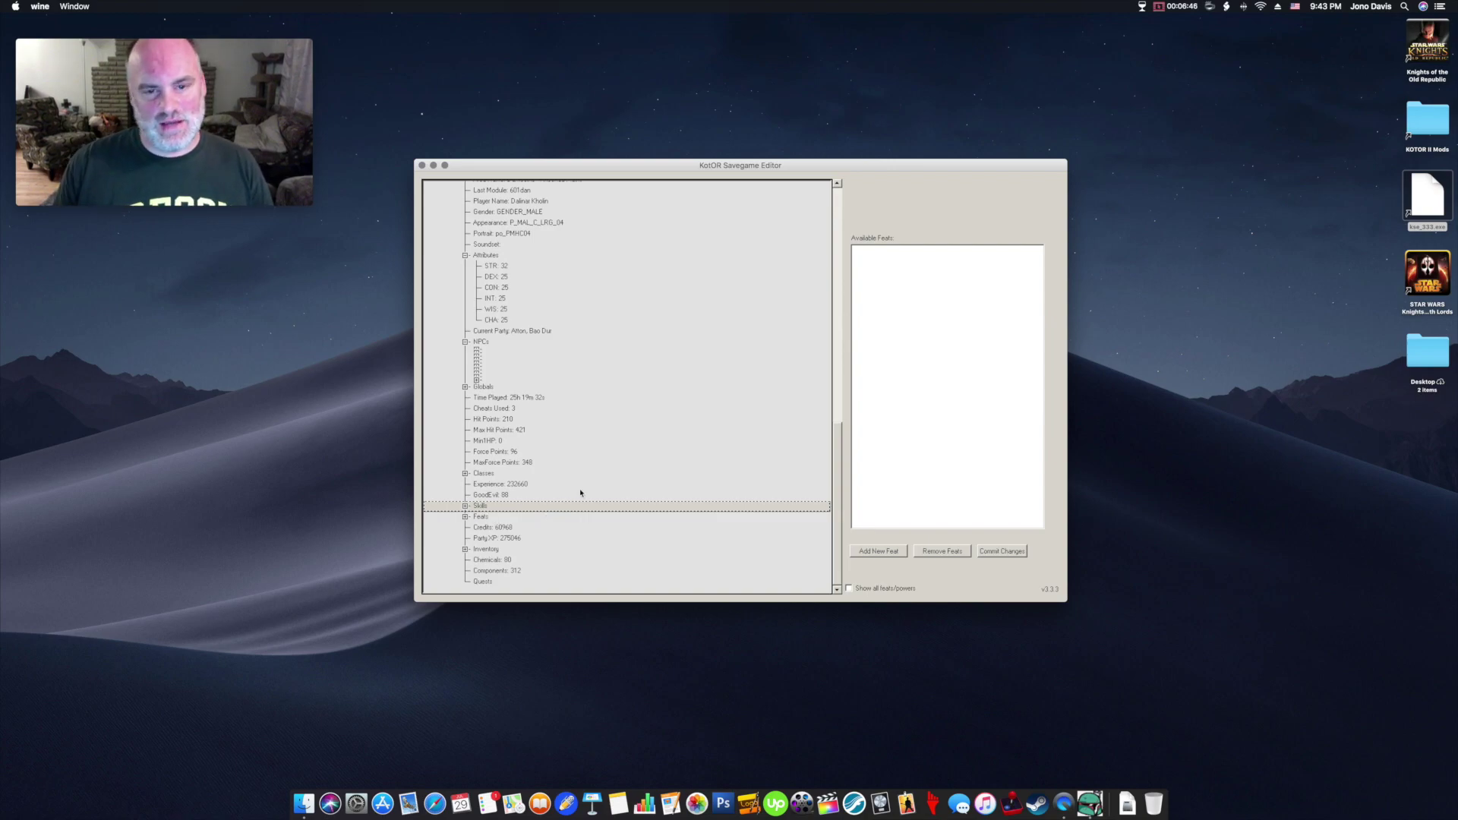
- Collapse The Sith Lords savegame list and close the savegame editor
{"action": "scroll", "coordinate": [640, 440], "scroll_direction": "up", "scroll_amount": 15}
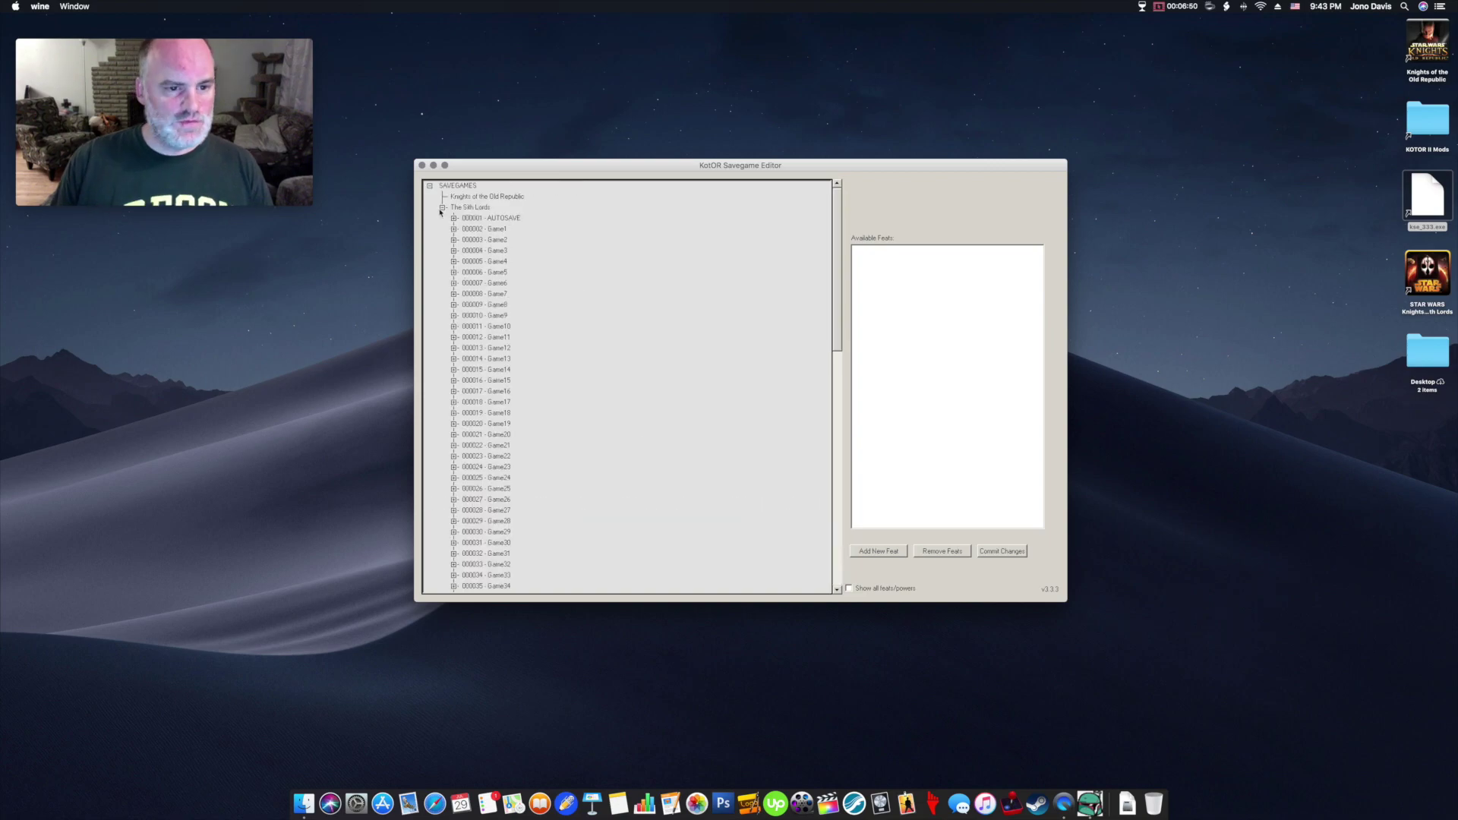
{"action": "left_click", "coordinate": [442, 207]}
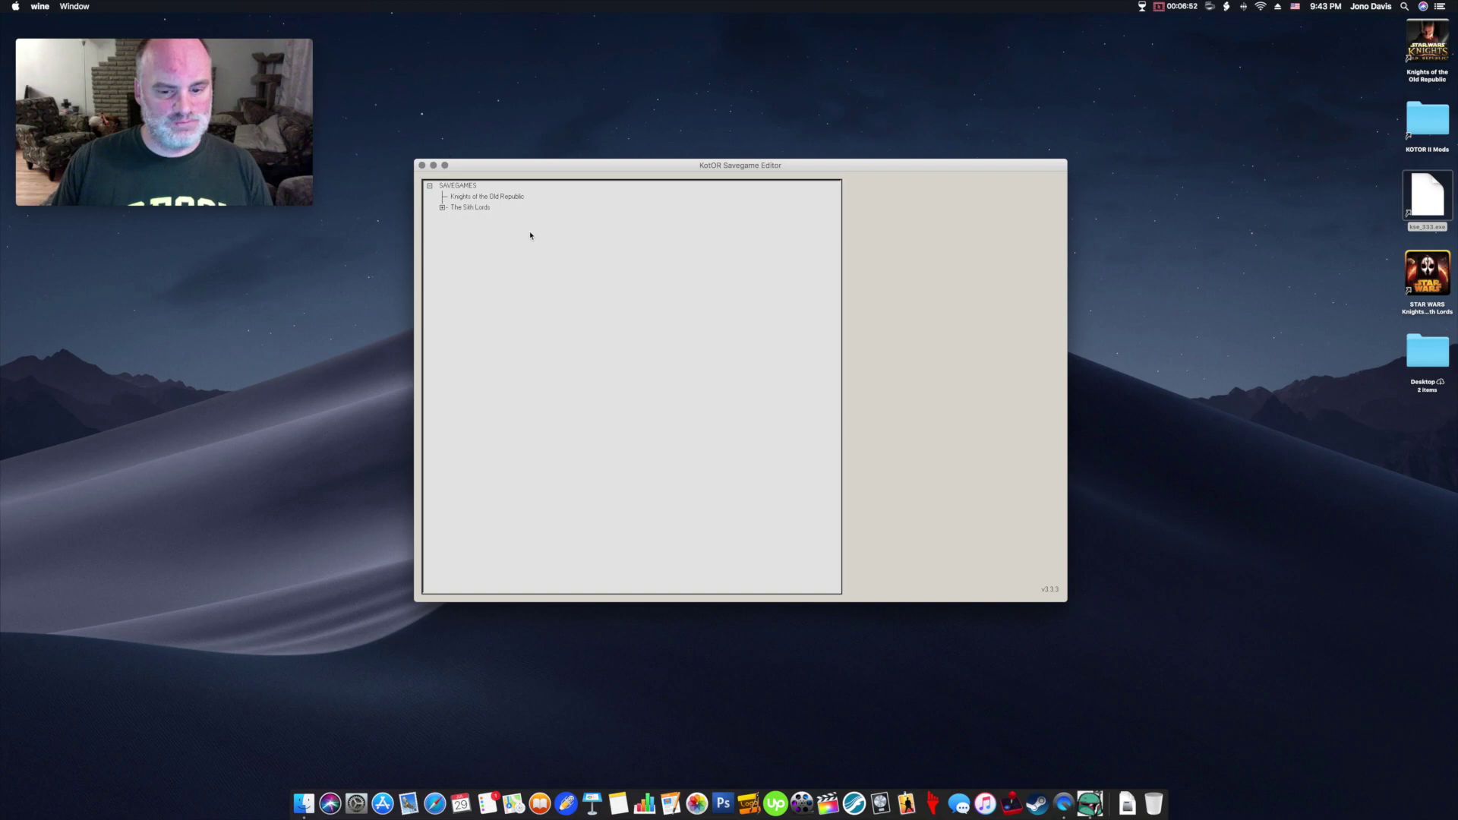
{"action": "left_click", "coordinate": [422, 166]}
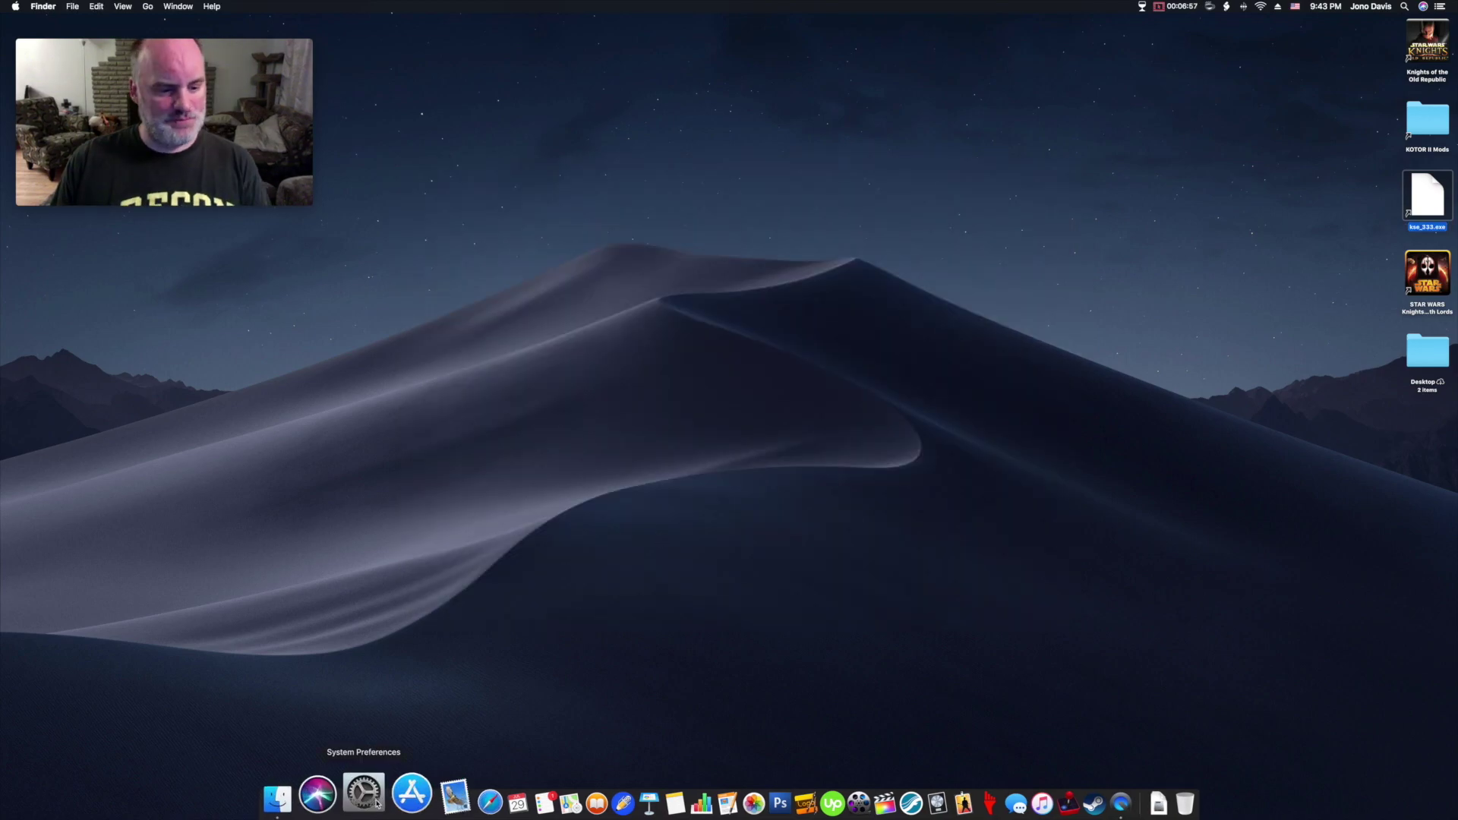
- Switch to Finder, go to Library > Application Support, expand the Star Wars Knights of the Old Republic II folder and move the window aside
{"action": "left_click", "coordinate": [304, 797]}
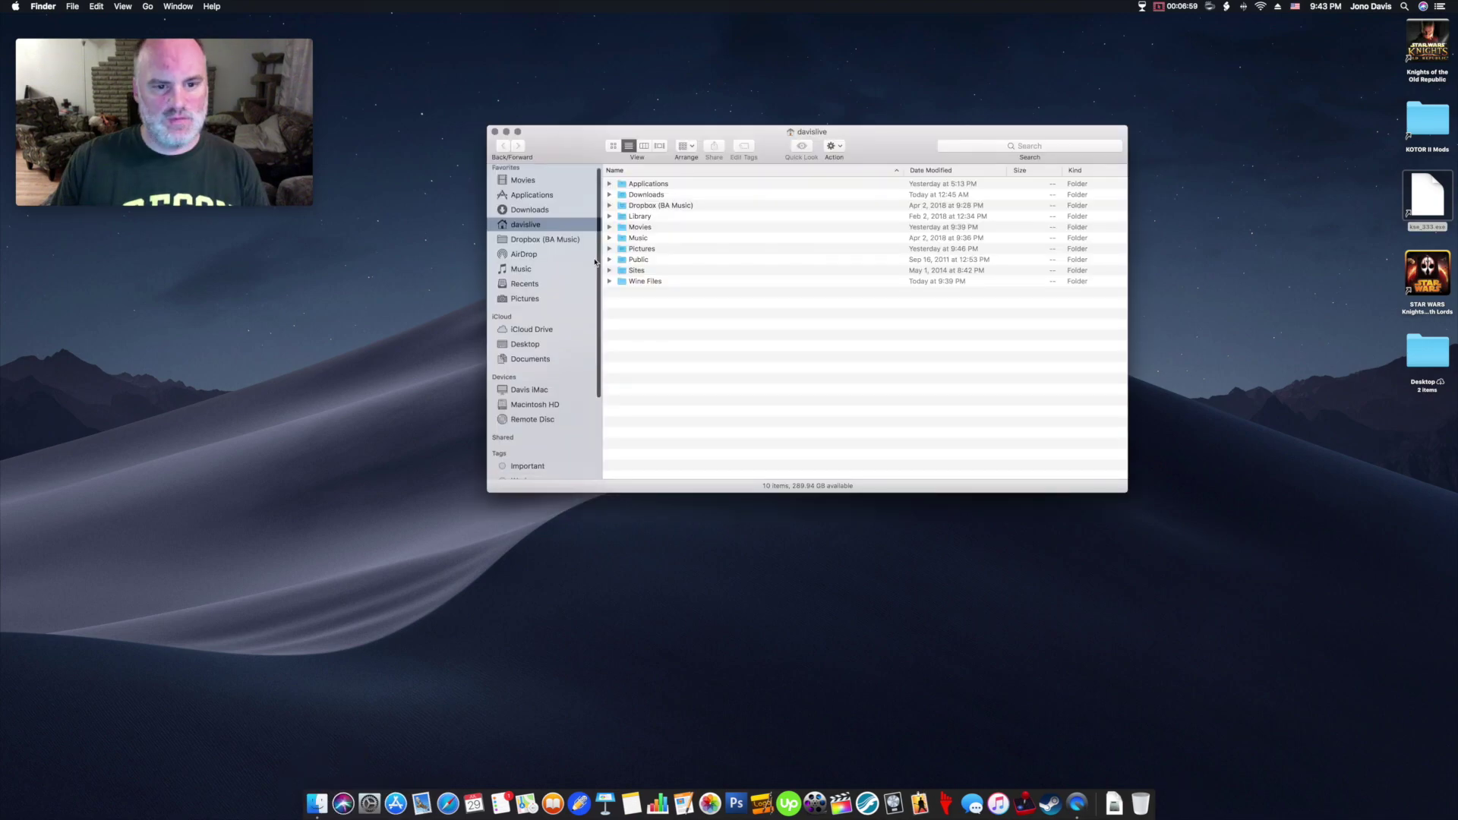
{"action": "double_click", "coordinate": [661, 217]}
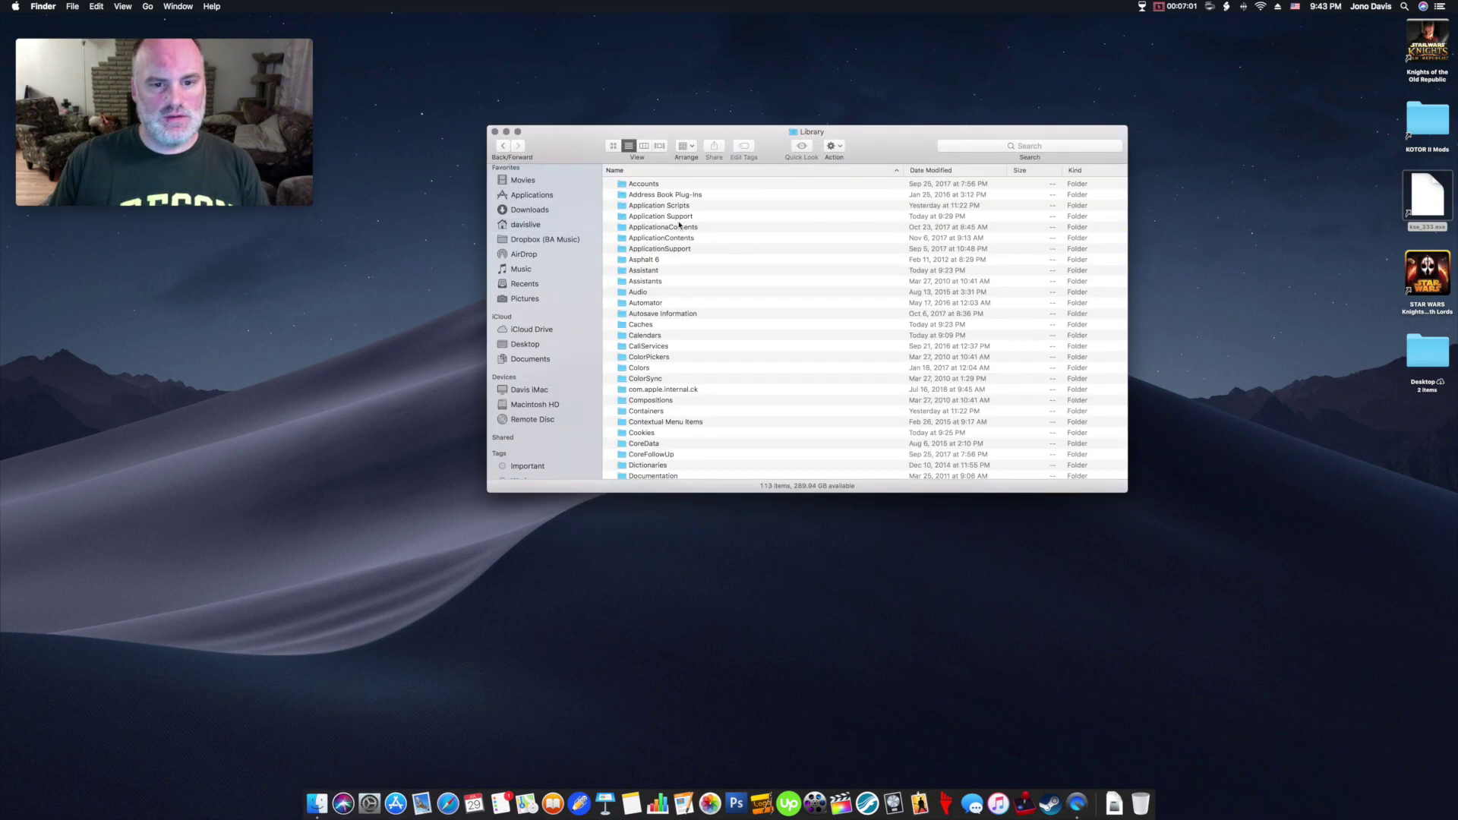
{"action": "double_click", "coordinate": [679, 219]}
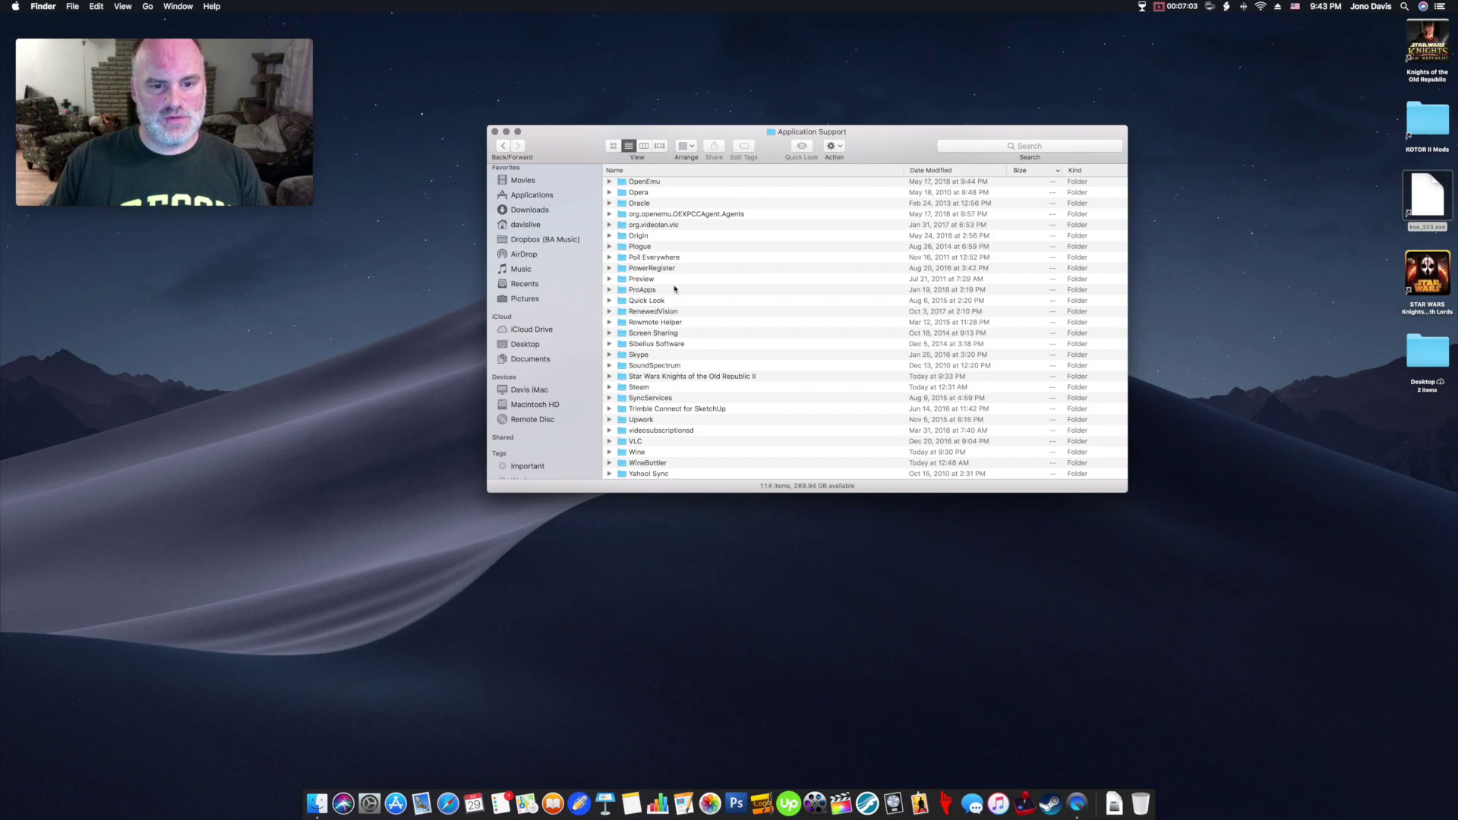
{"action": "left_click", "coordinate": [686, 377]}
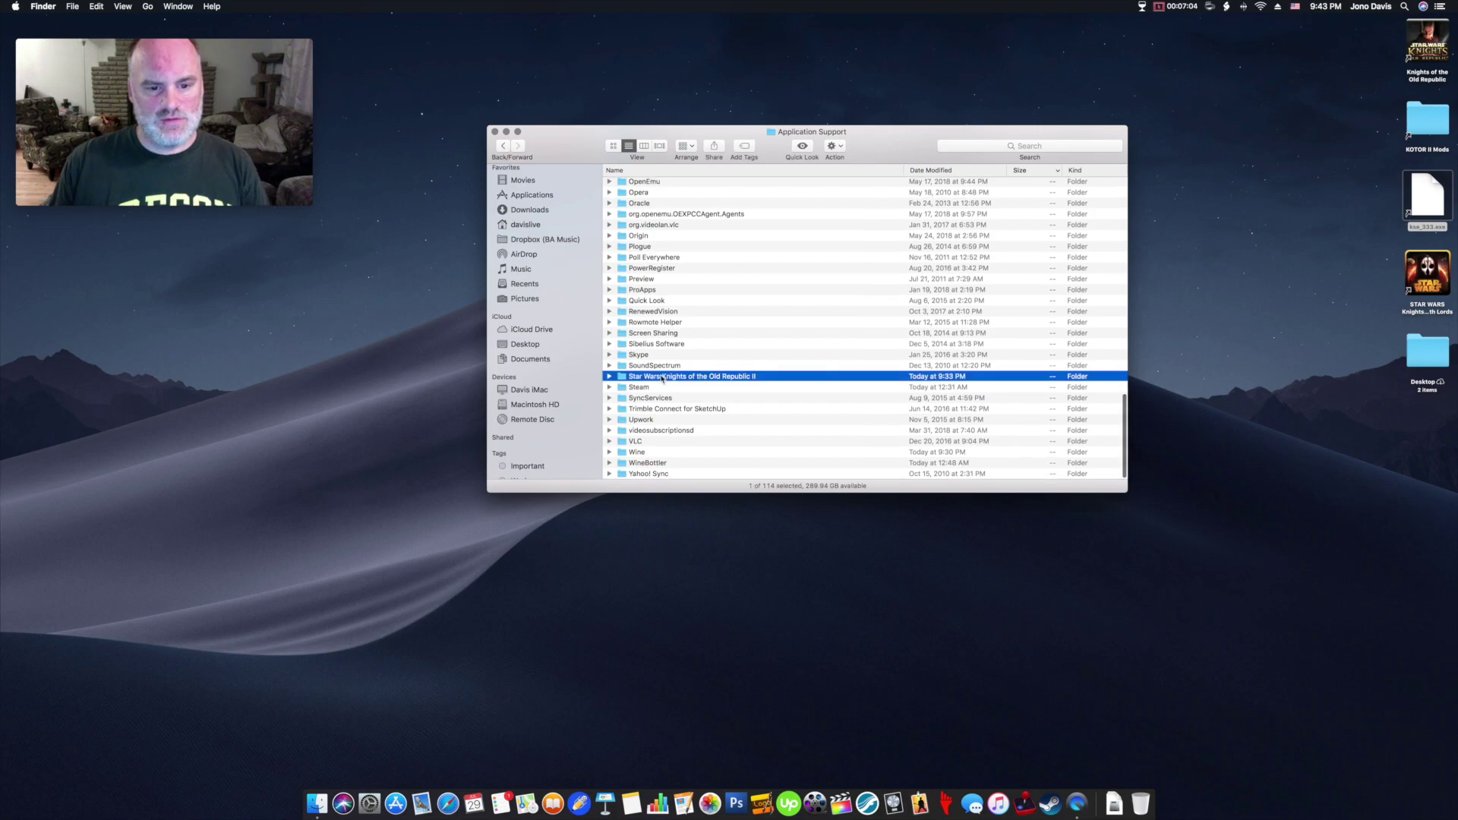
{"action": "left_click", "coordinate": [610, 377]}
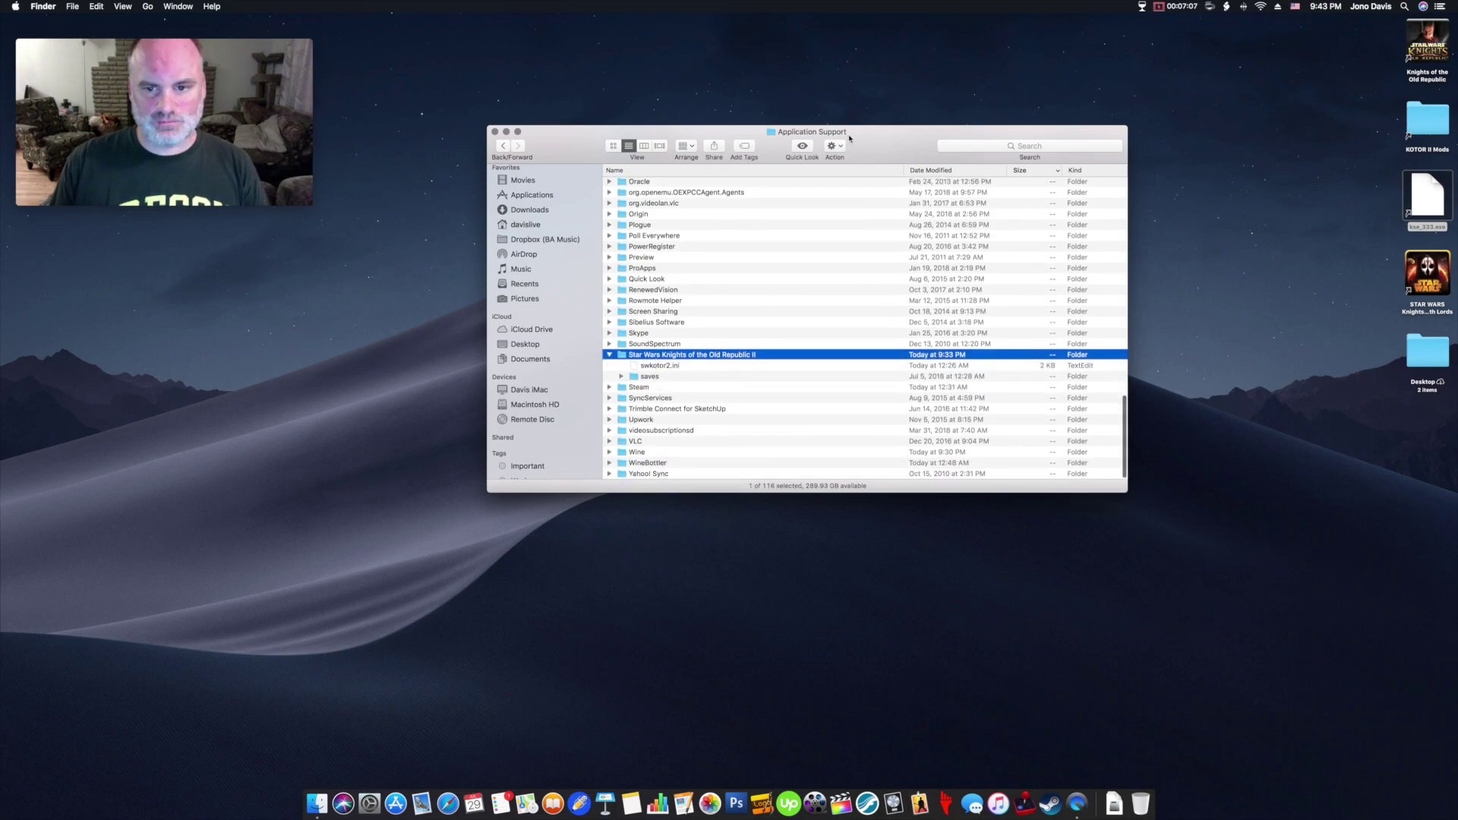
{"action": "left_click_drag", "start_coordinate": [853, 147], "coordinate": [554, 261]}
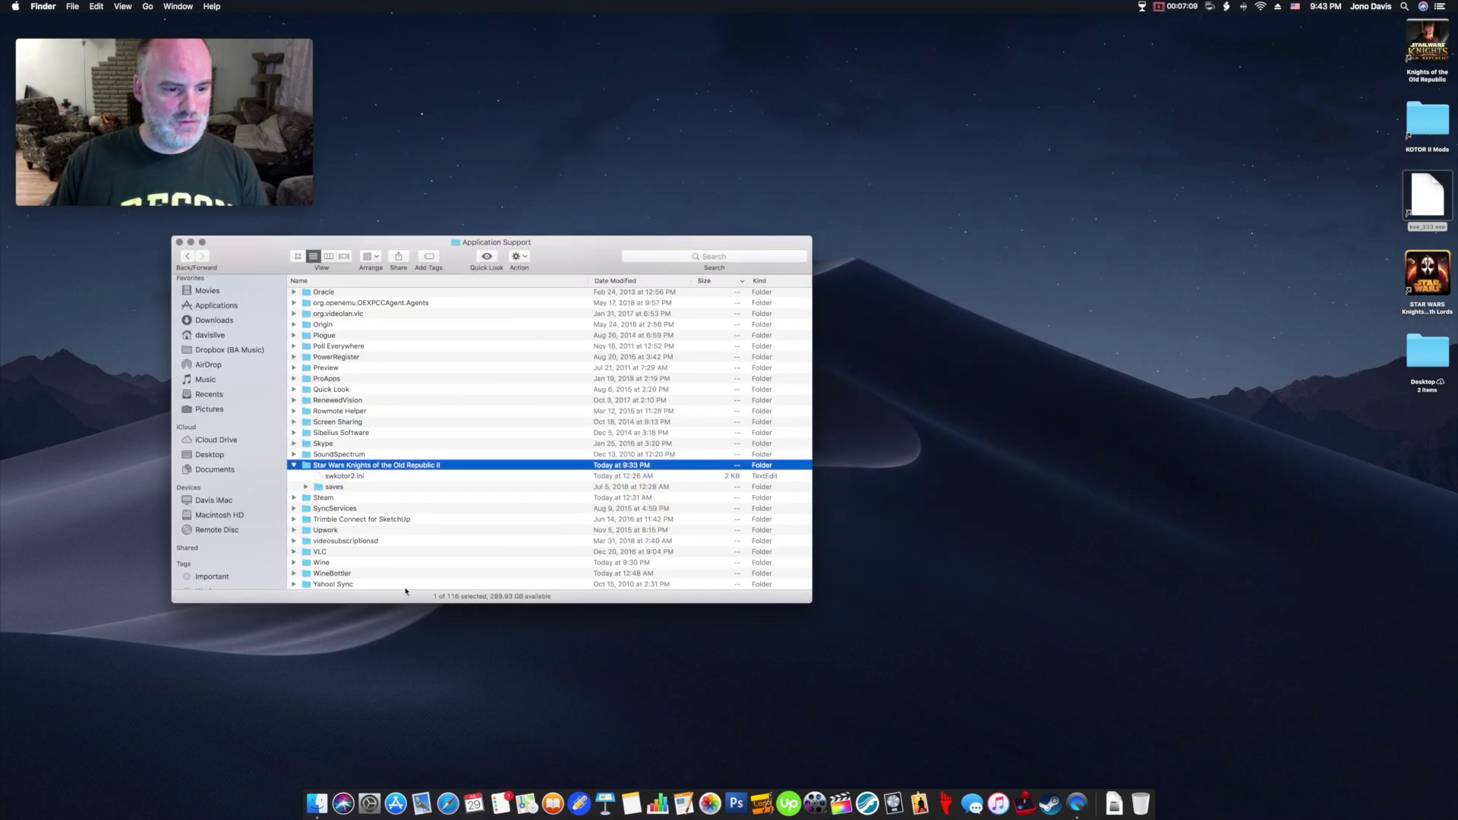
- Open a second Finder window beside the first one and go to Library > Application Support in it
{"action": "right_click", "coordinate": [317, 796]}
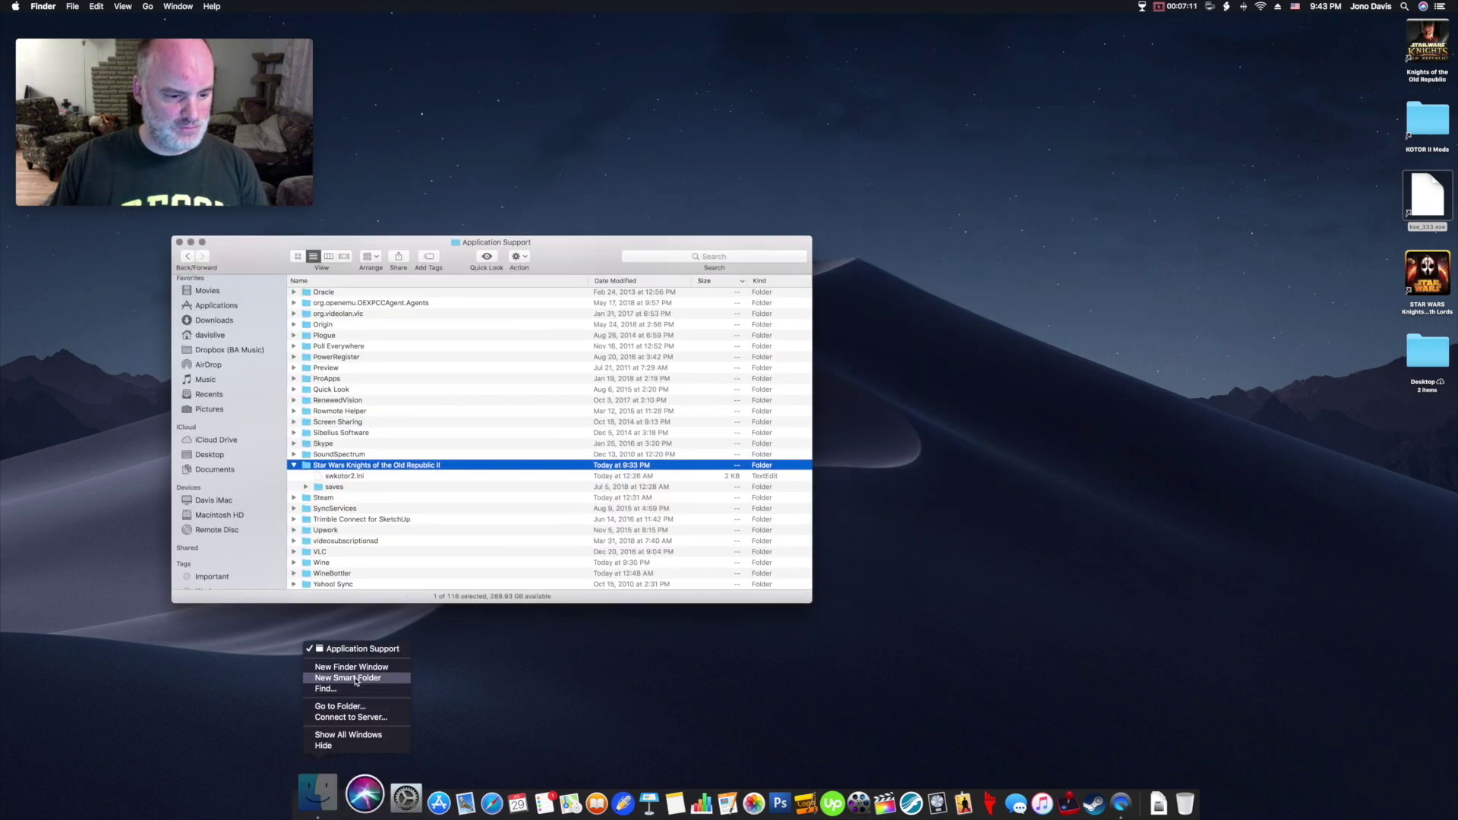
{"action": "left_click", "coordinate": [351, 666]}
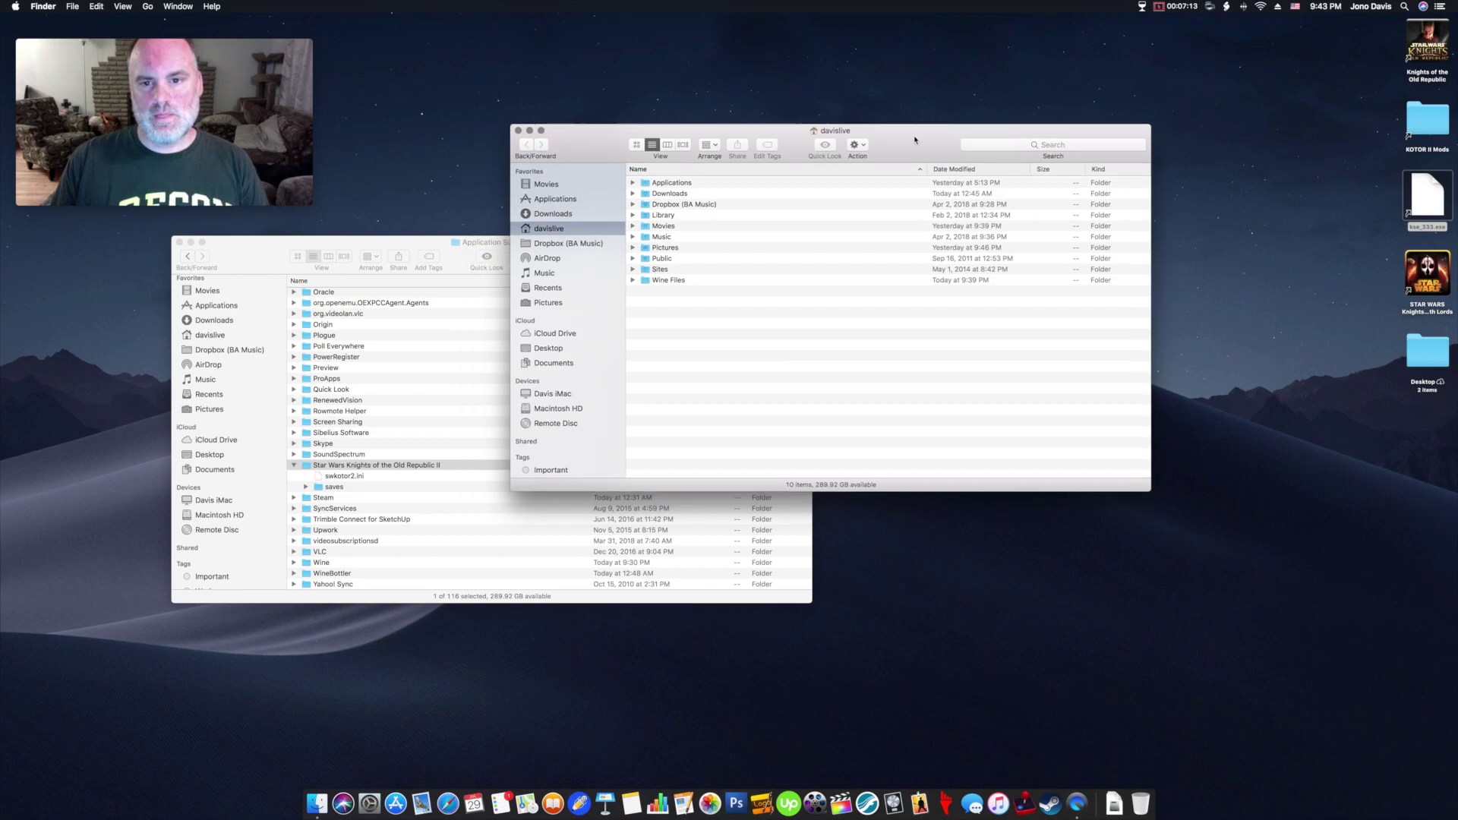
{"action": "left_click_drag", "start_coordinate": [915, 139], "coordinate": [1198, 168]}
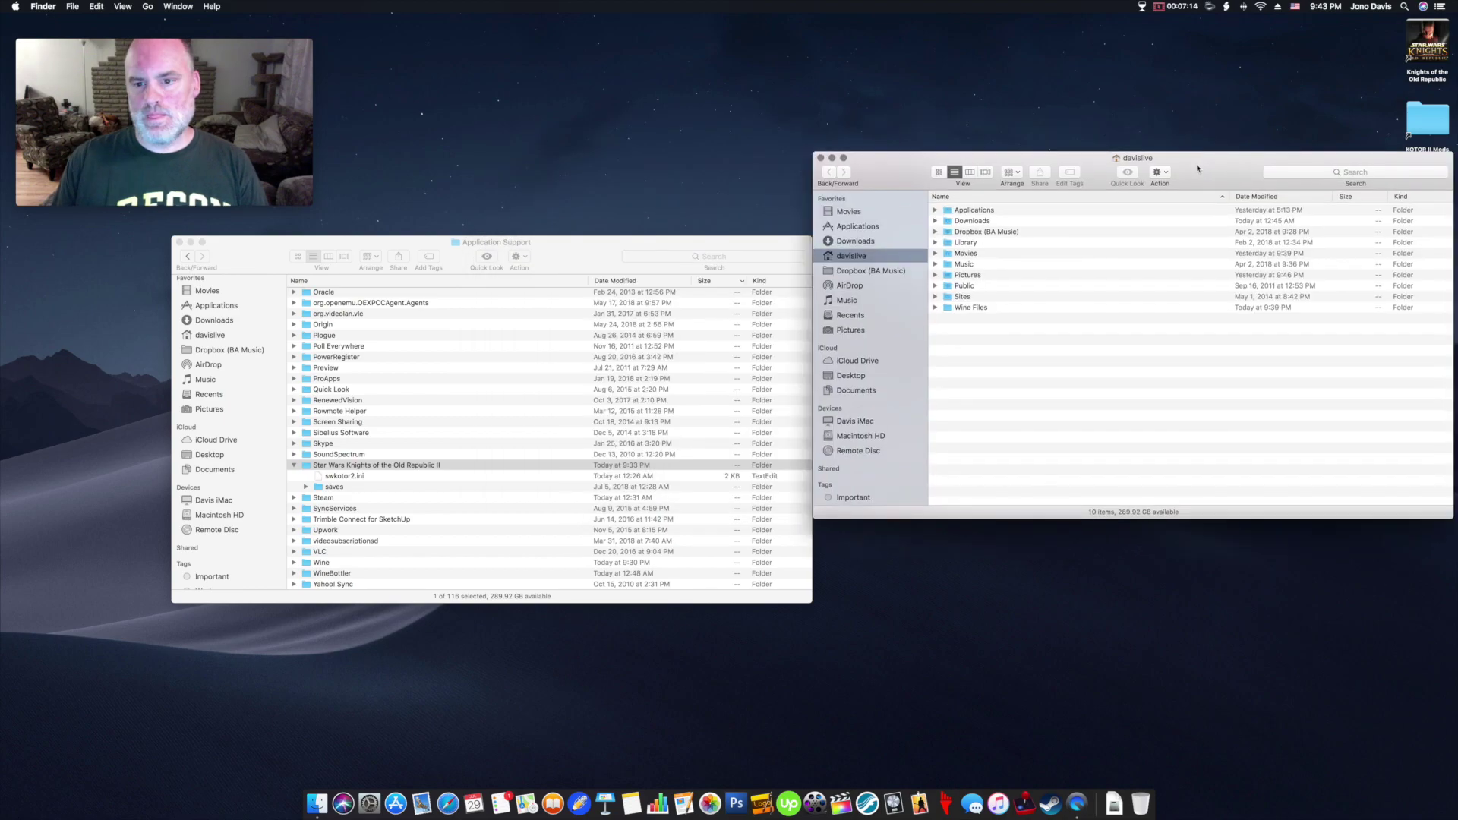
{"action": "double_click", "coordinate": [962, 243]}
{"action": "left_click", "coordinate": [990, 244]}
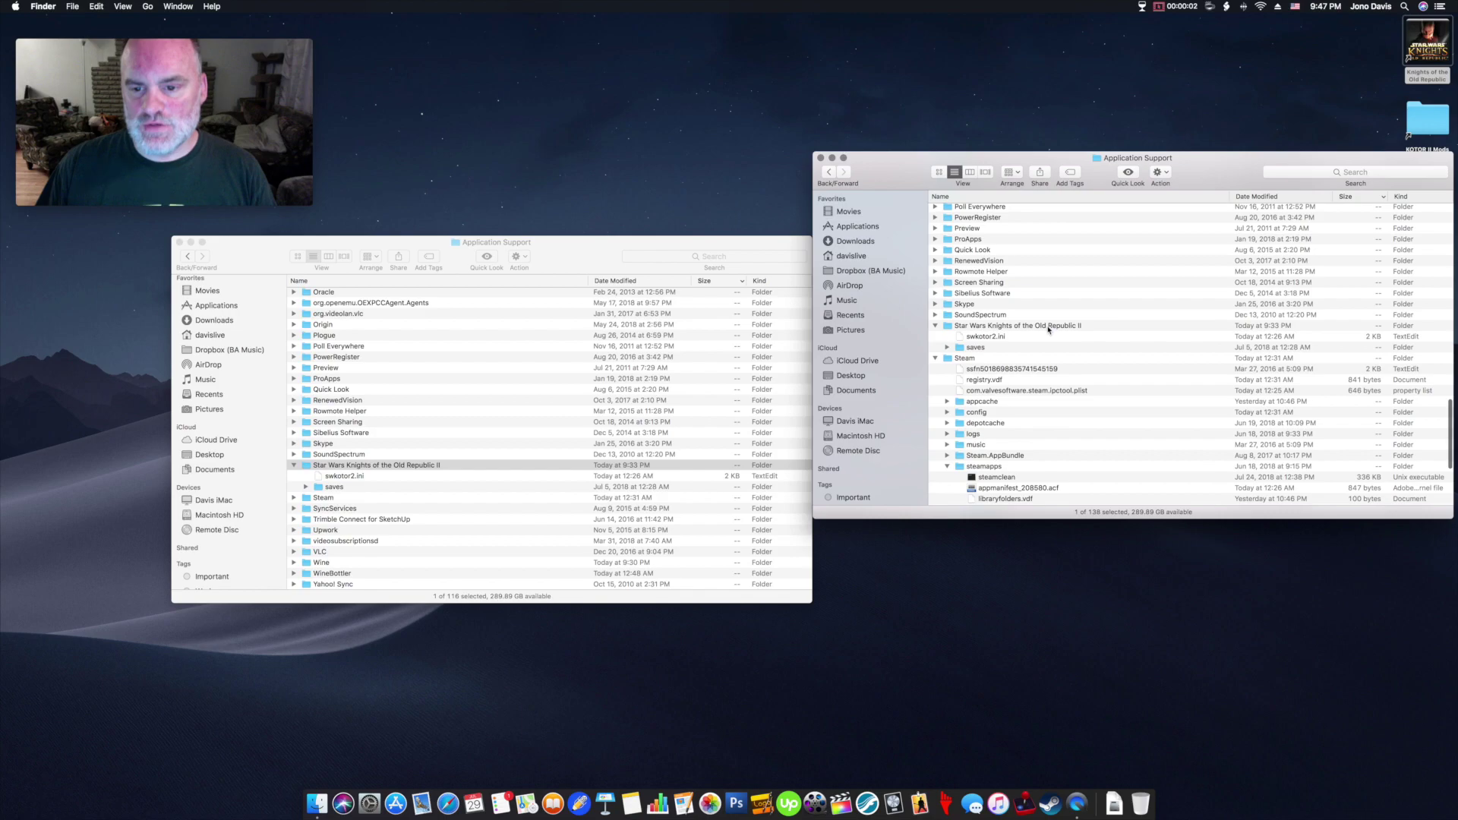
- Collapse and re-expand the Steam folder to examine steamapps > common > Knights of the Old Republic II beneath the game's saves folder
{"action": "left_click", "coordinate": [936, 357]}
{"action": "scroll", "coordinate": [951, 380], "scroll_direction": "up", "scroll_amount": 1}
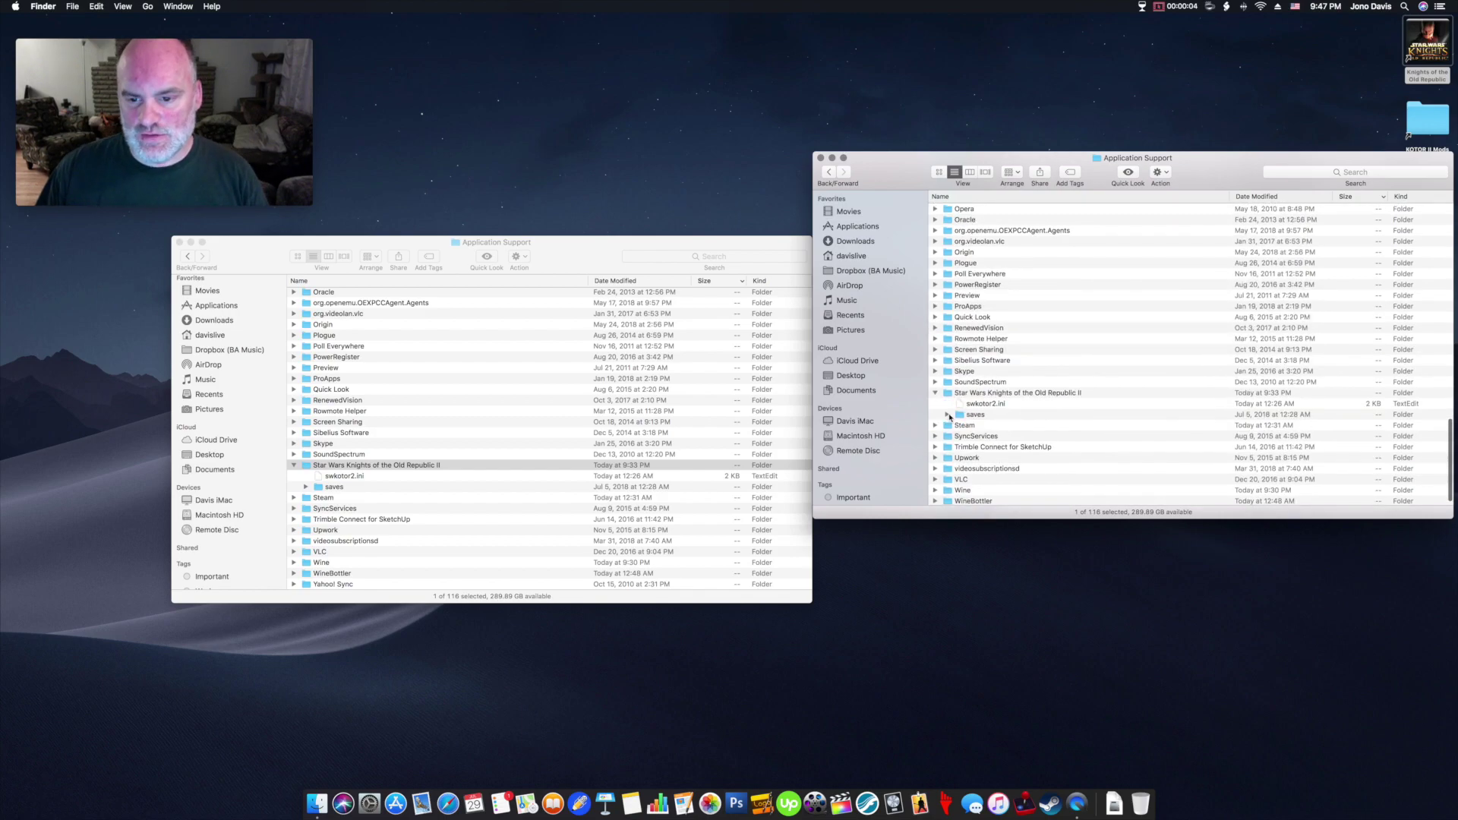
{"action": "left_click", "coordinate": [936, 426]}
{"action": "scroll", "coordinate": [1014, 430], "scroll_direction": "down", "scroll_amount": 5}
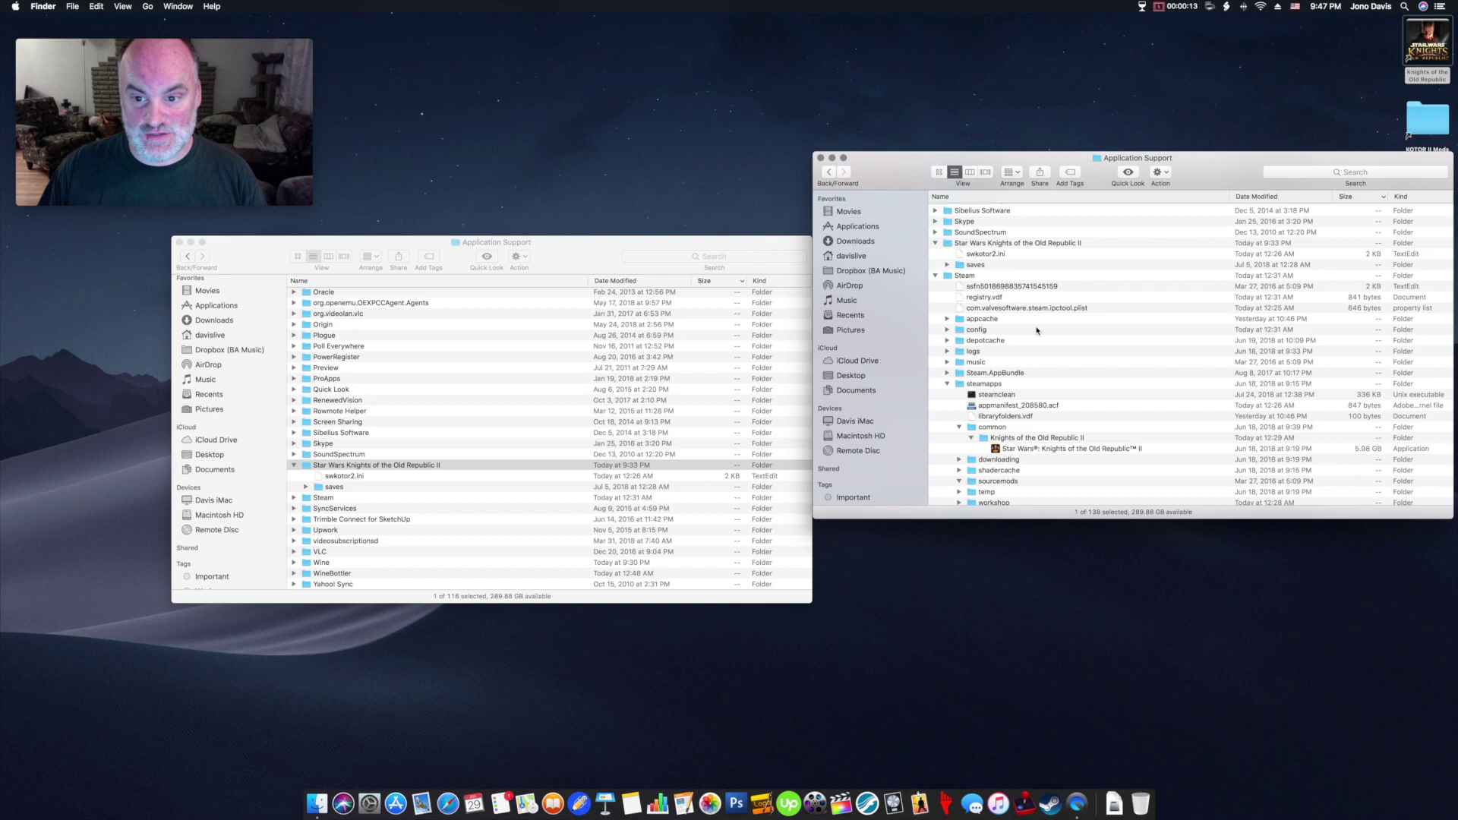
- Uncover the desktop's Knights of the Old Republic alias, show its original and browse its package contents through Contents to KOTOR Data
{"action": "left_click_drag", "start_coordinate": [1228, 180], "coordinate": [1228, 243]}
{"action": "right_click", "coordinate": [1417, 43]}
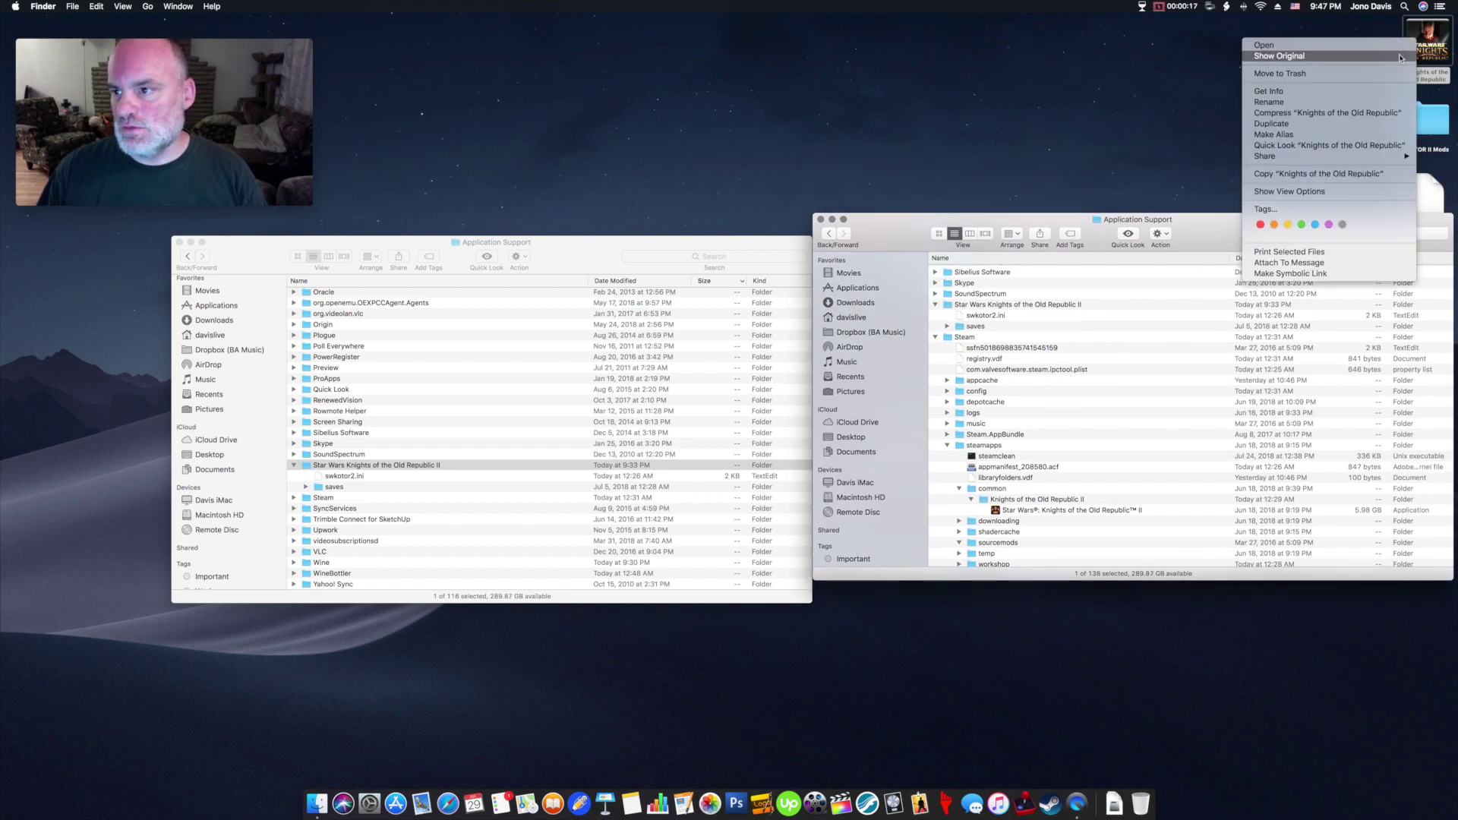
{"action": "left_click", "coordinate": [1411, 45]}
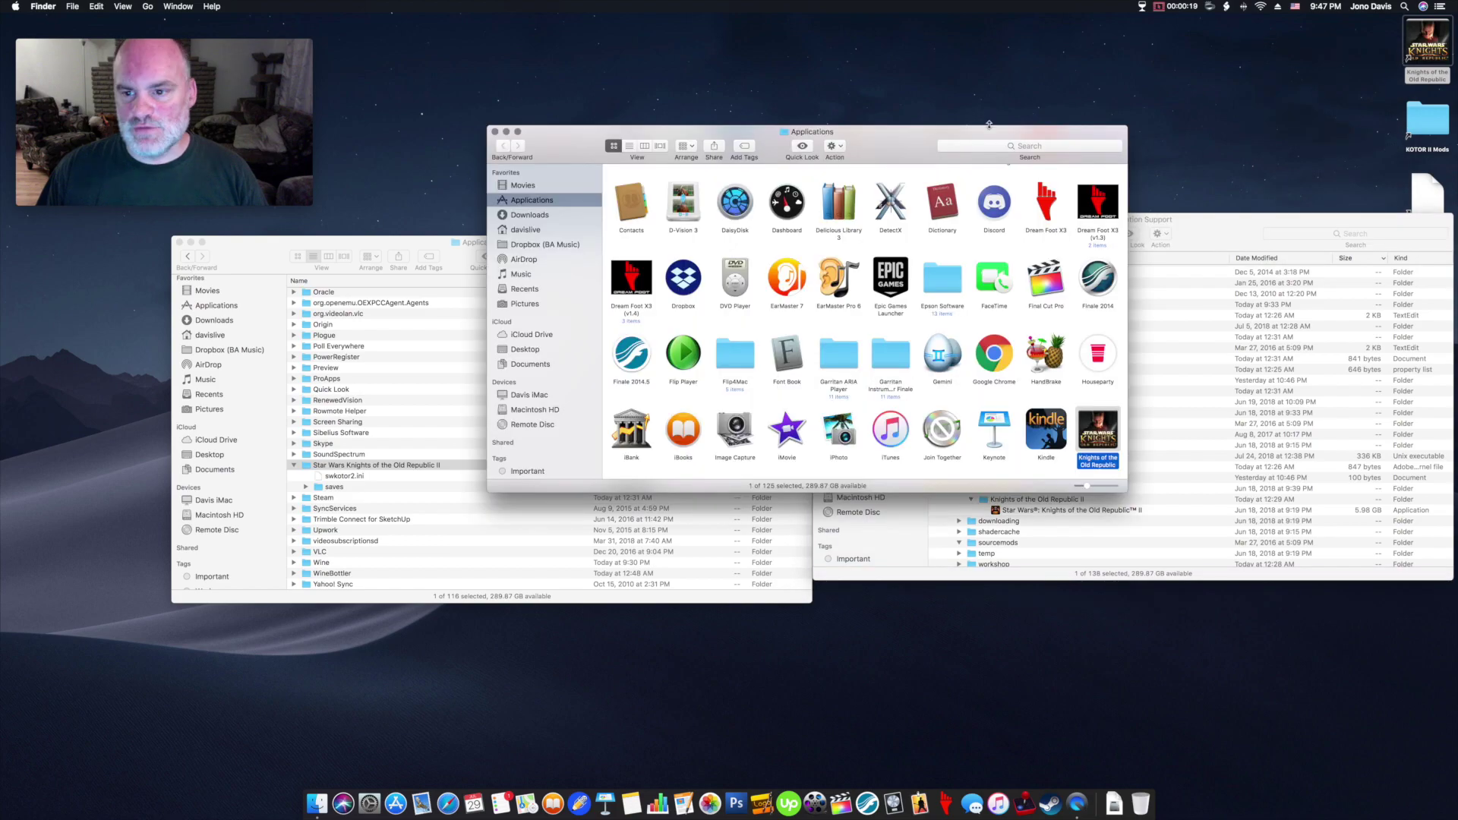
{"action": "right_click", "coordinate": [1090, 431]}
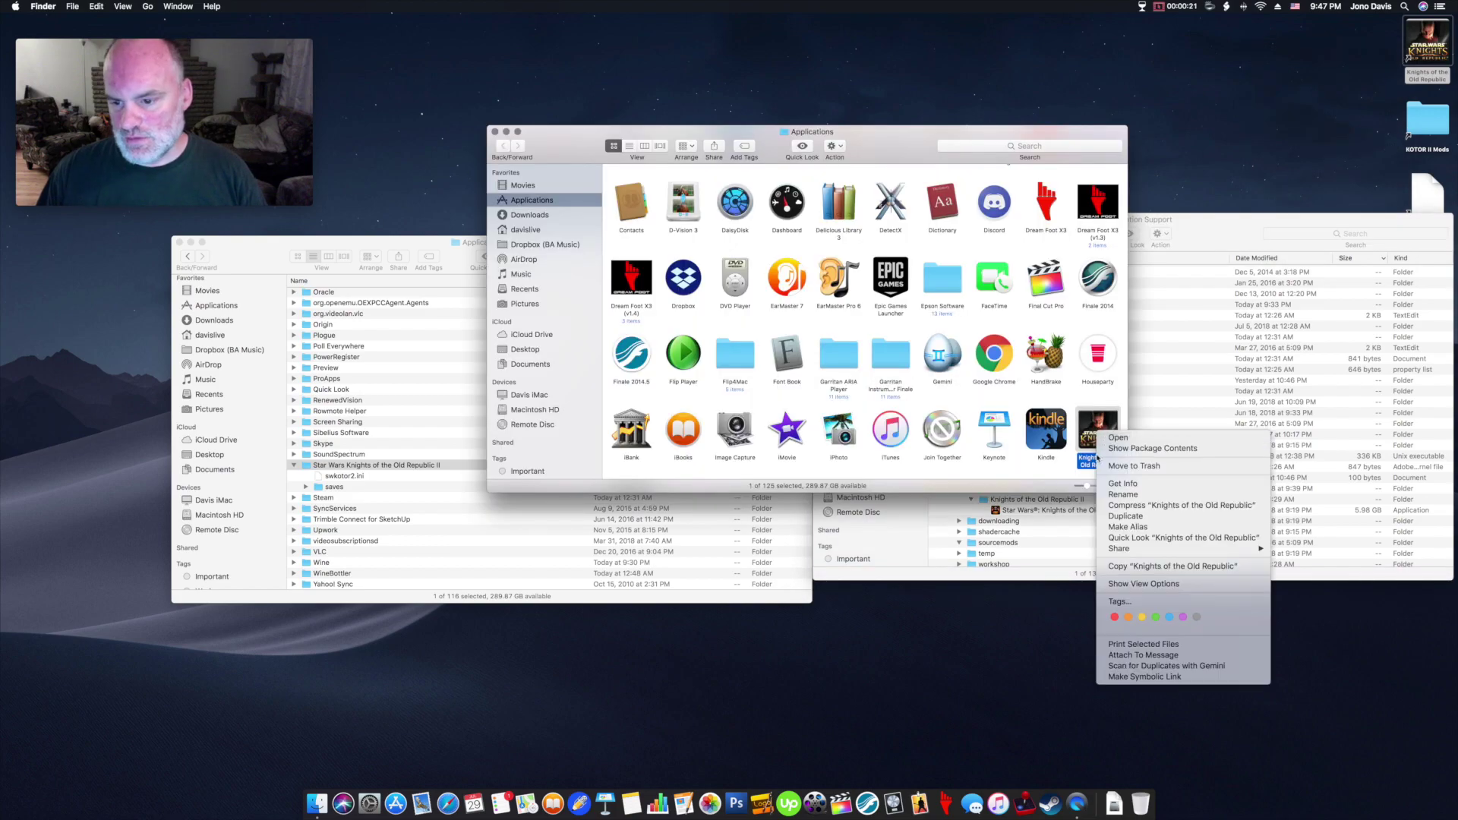
{"action": "left_click", "coordinate": [1145, 453]}
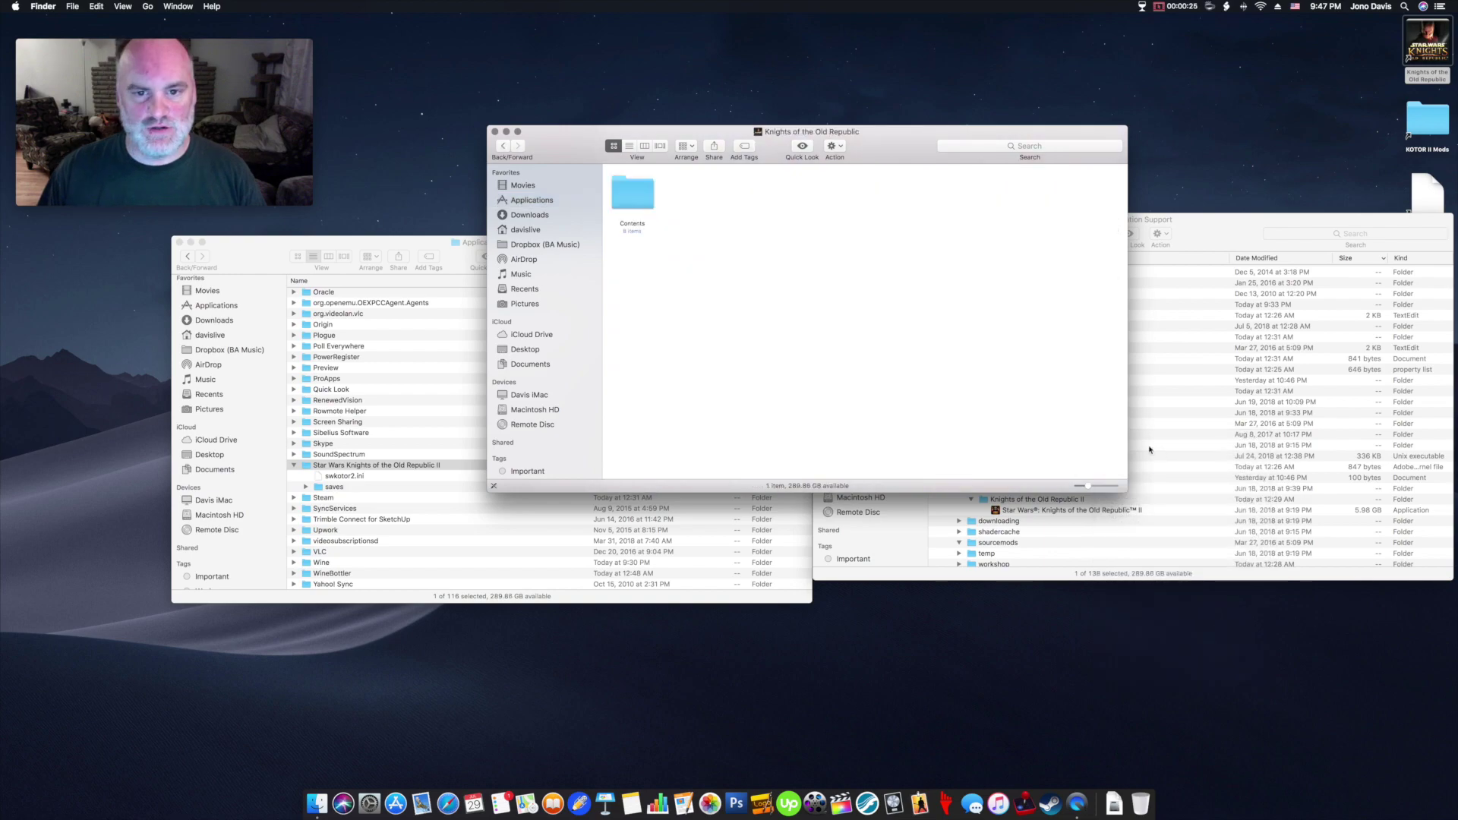
{"action": "double_click", "coordinate": [633, 194]}
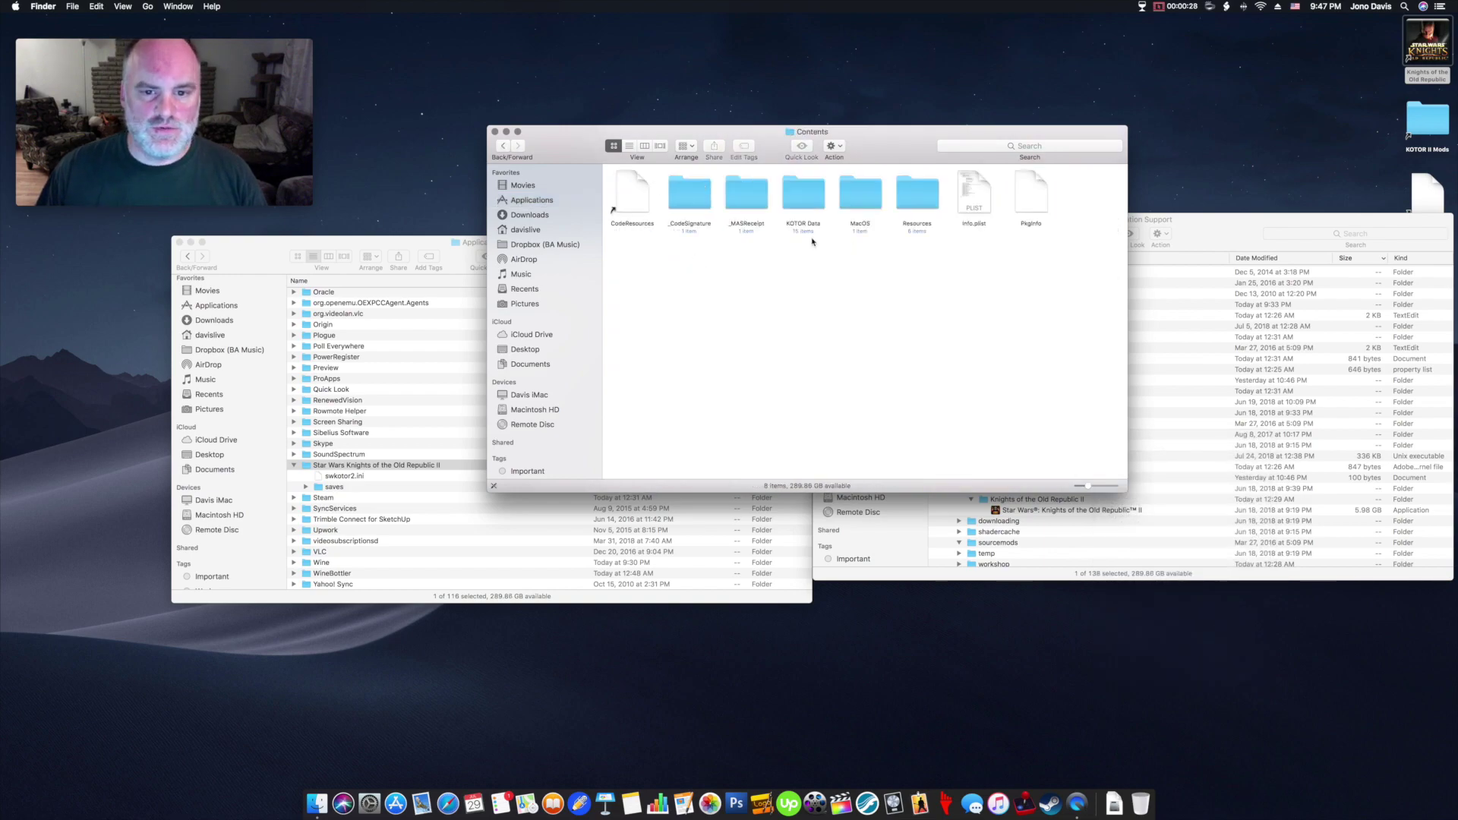
{"action": "double_click", "coordinate": [797, 194]}
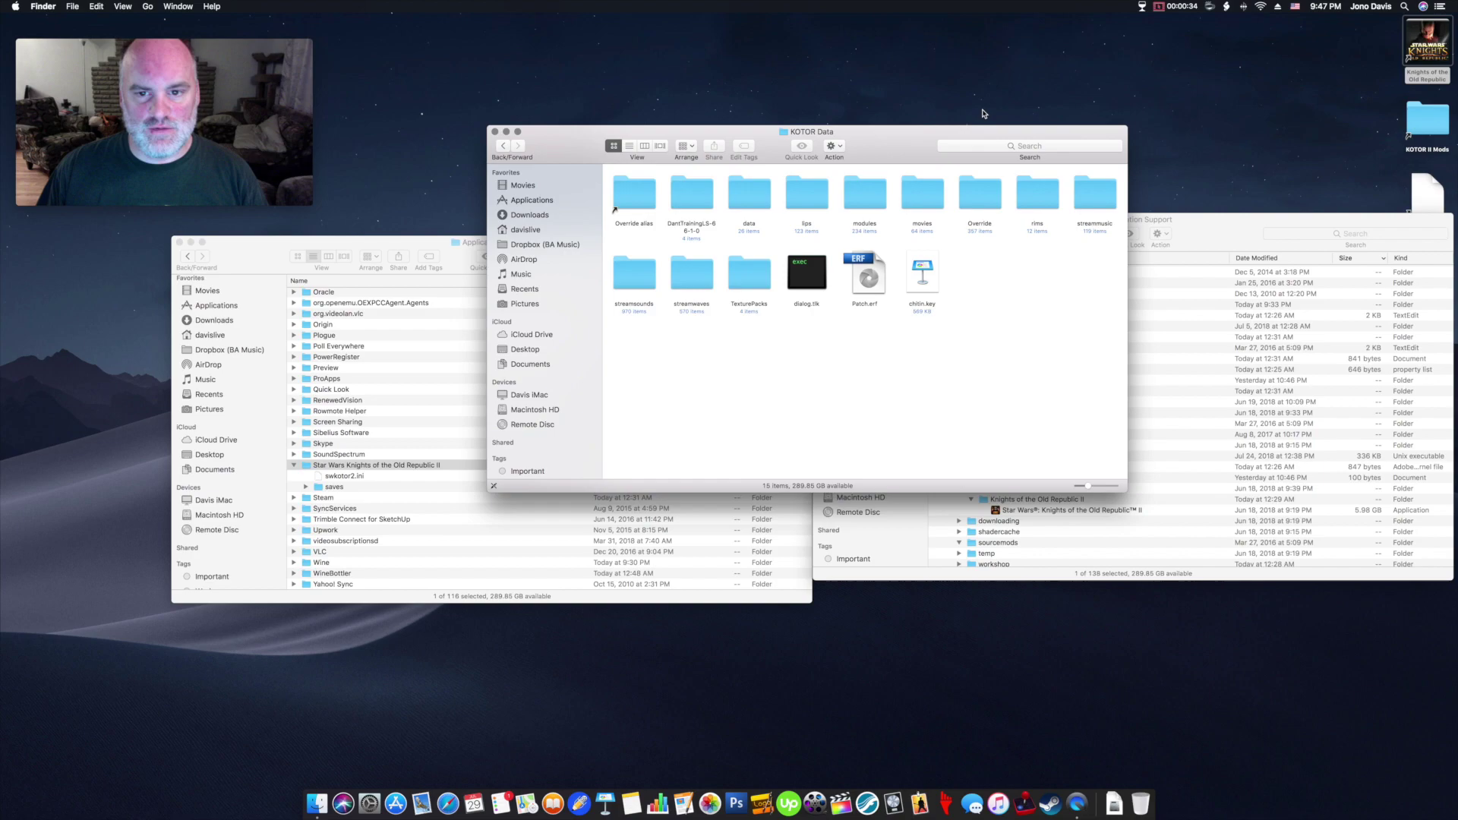
- Close the KOTOR Data window and select the saves folder inside Star Wars Knights of the Old Republic II in the second Finder window
{"action": "left_click_drag", "start_coordinate": [502, 139], "coordinate": [457, 26]}
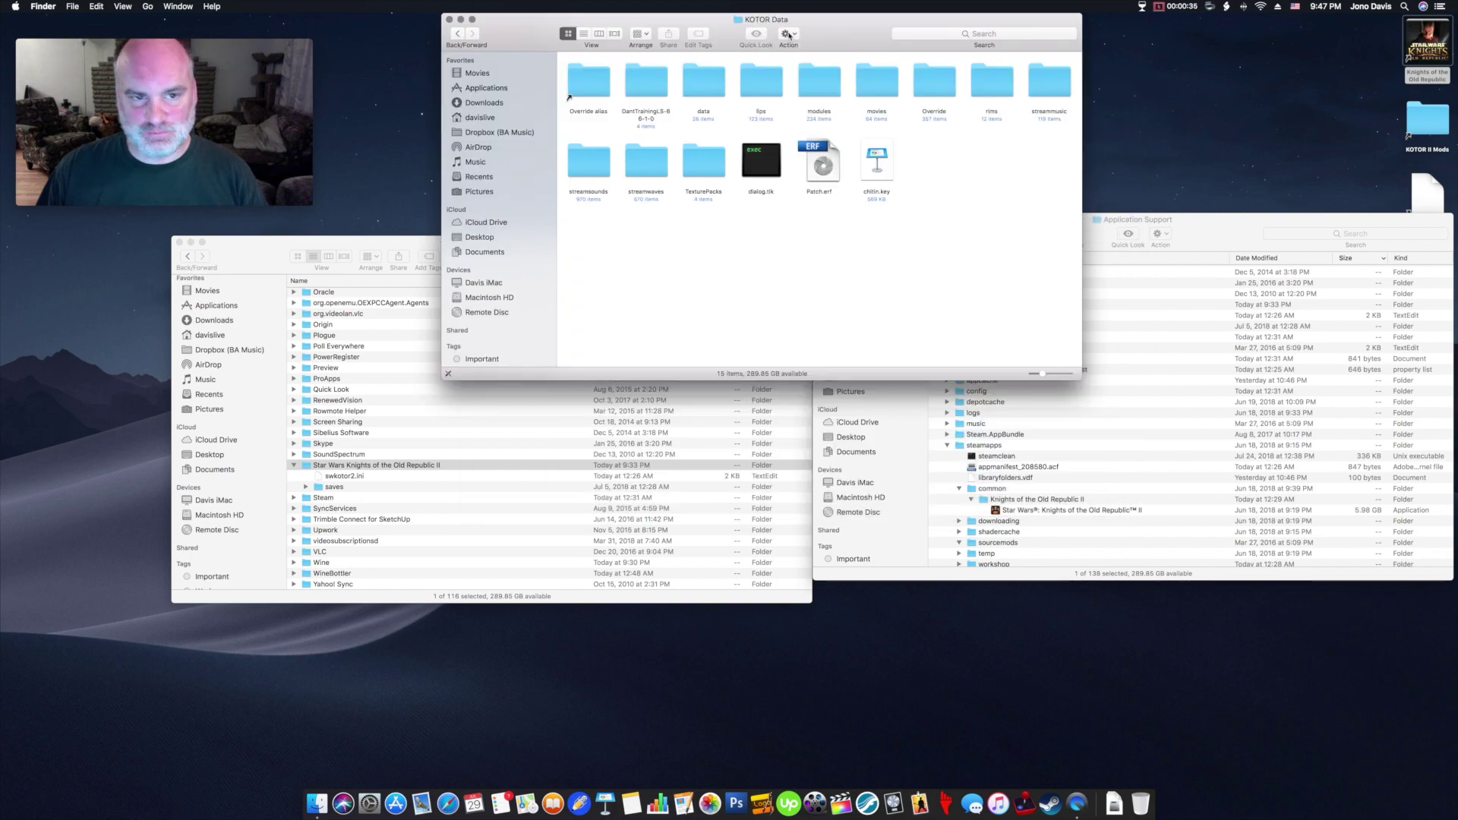
{"action": "left_click", "coordinate": [450, 20]}
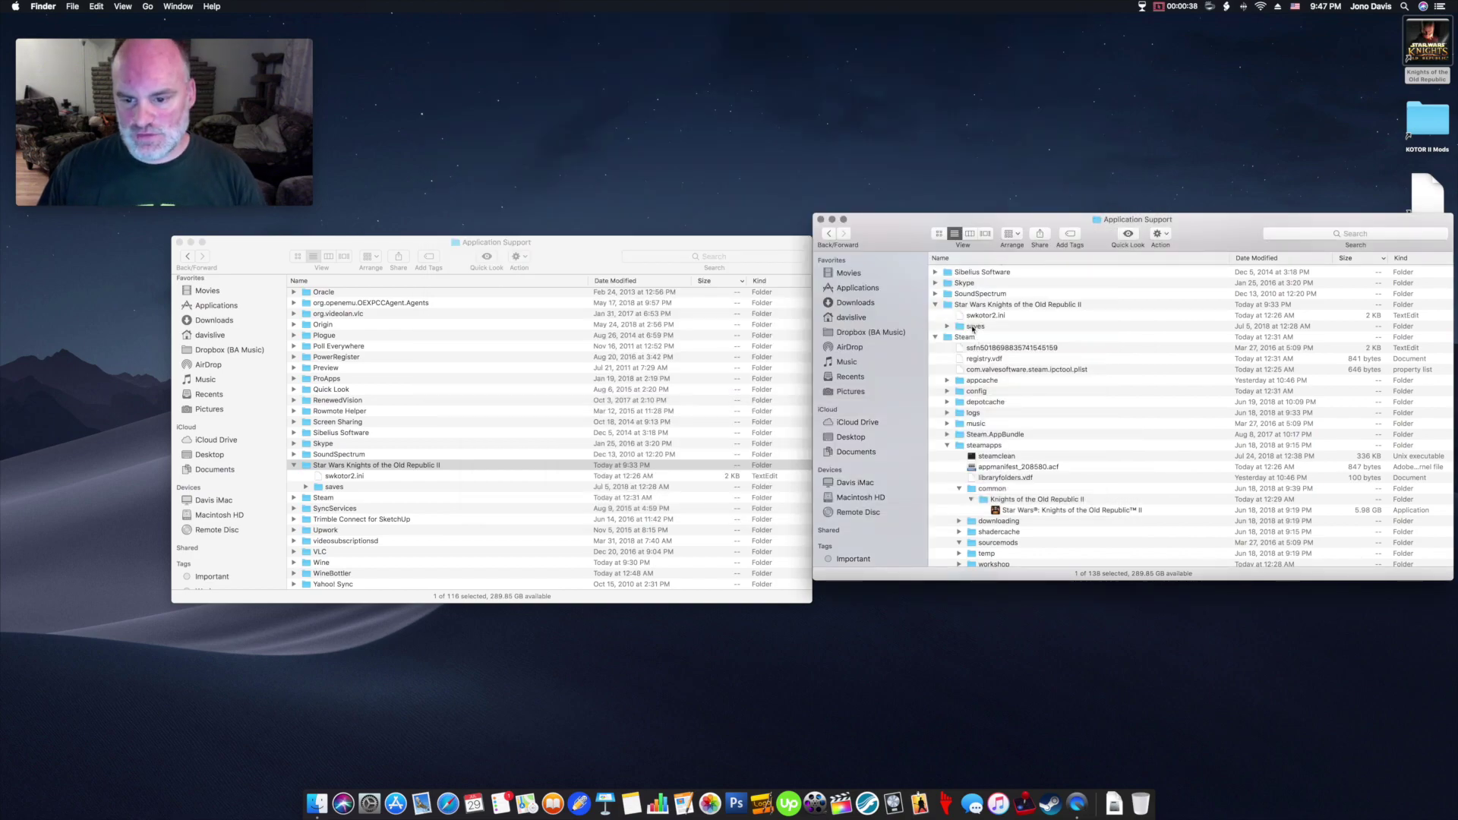
{"action": "left_click", "coordinate": [974, 329]}
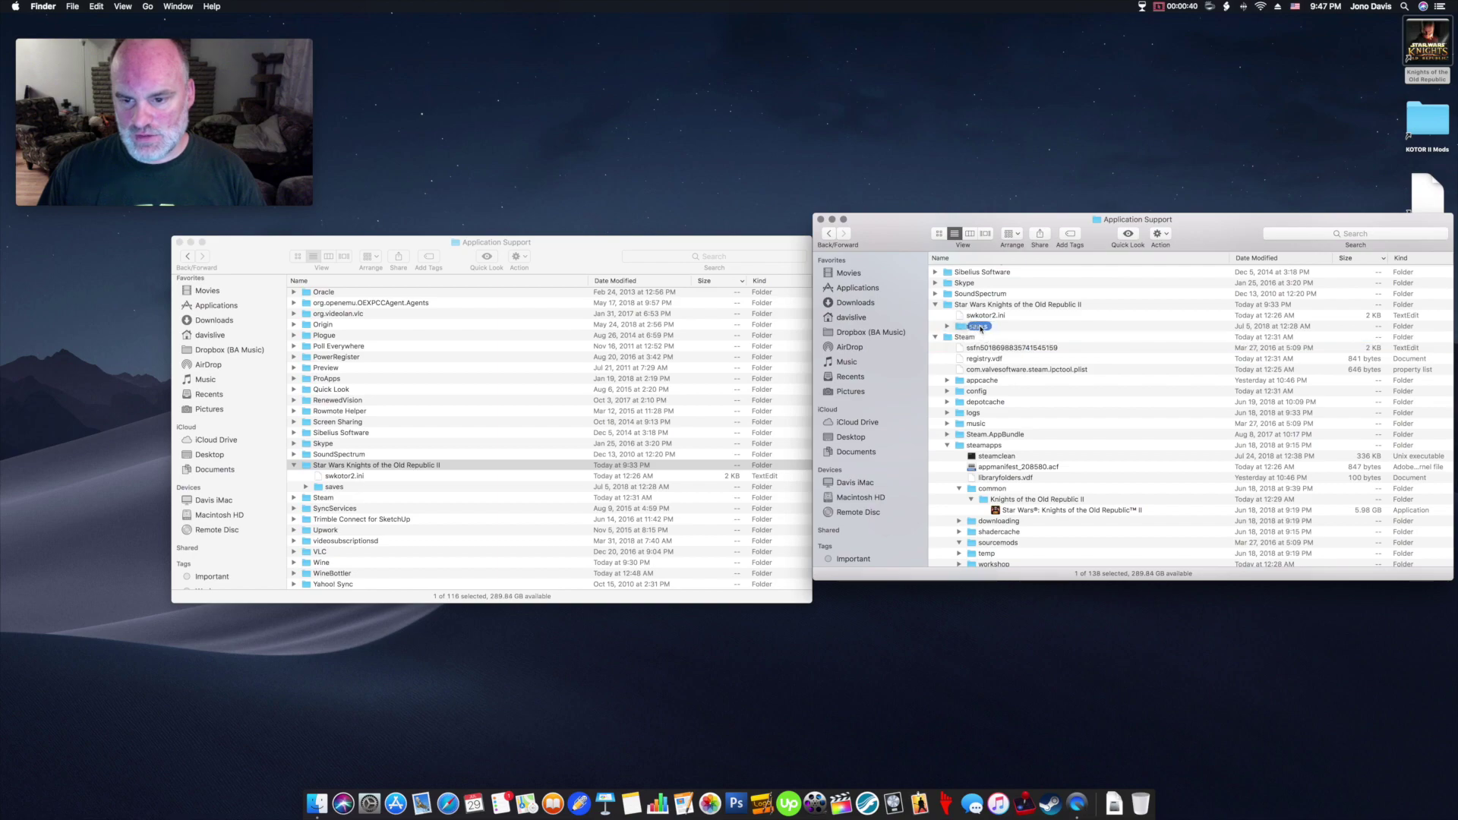
- Show the package contents of the Knights of the Old Republic II app under Steam > steamapps > common and open its Contents folder
{"action": "scroll", "coordinate": [953, 317], "scroll_direction": "down", "scroll_amount": 2}
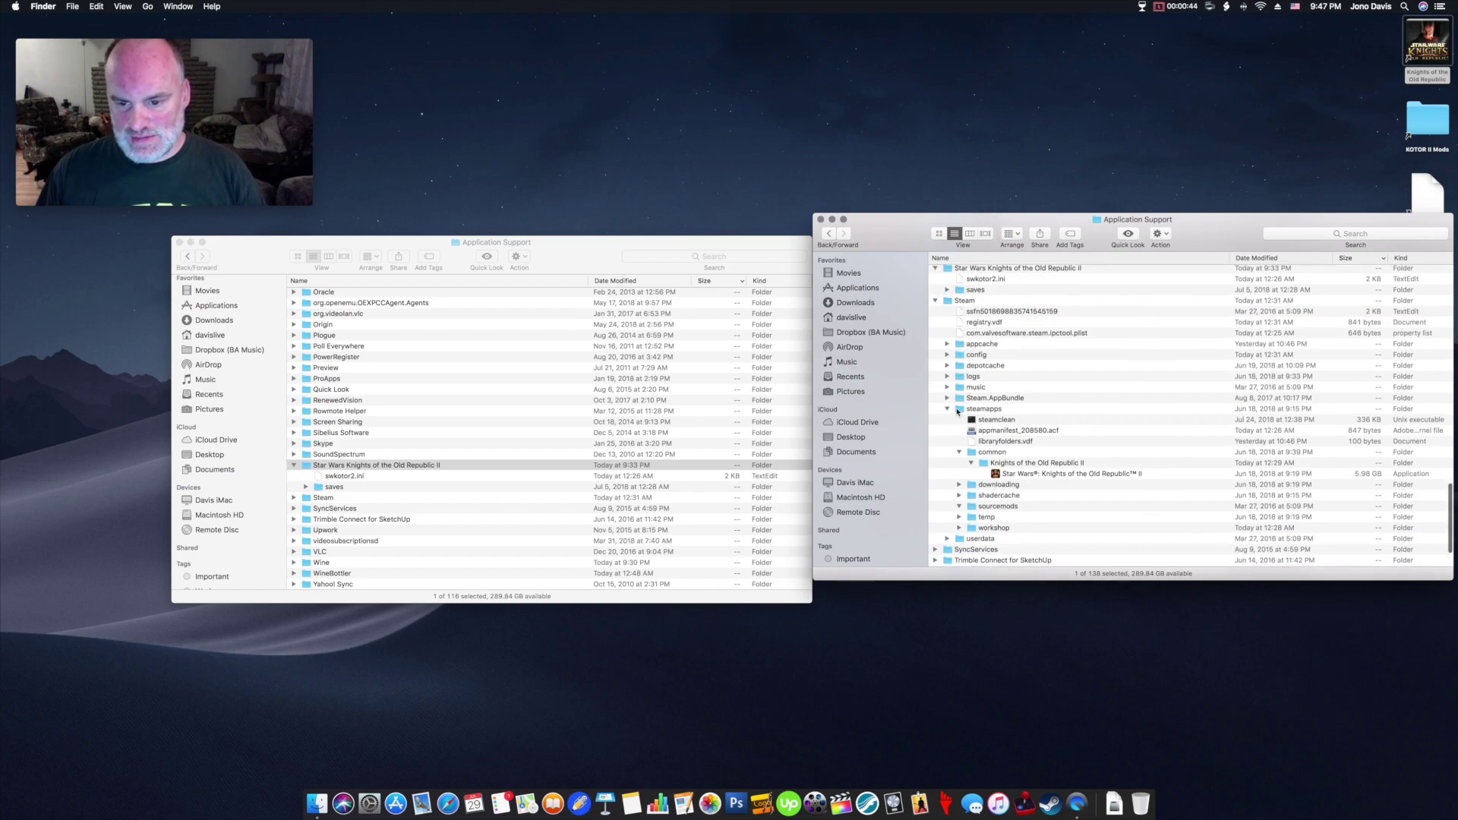
{"action": "scroll", "coordinate": [948, 411], "scroll_direction": "up", "scroll_amount": 3}
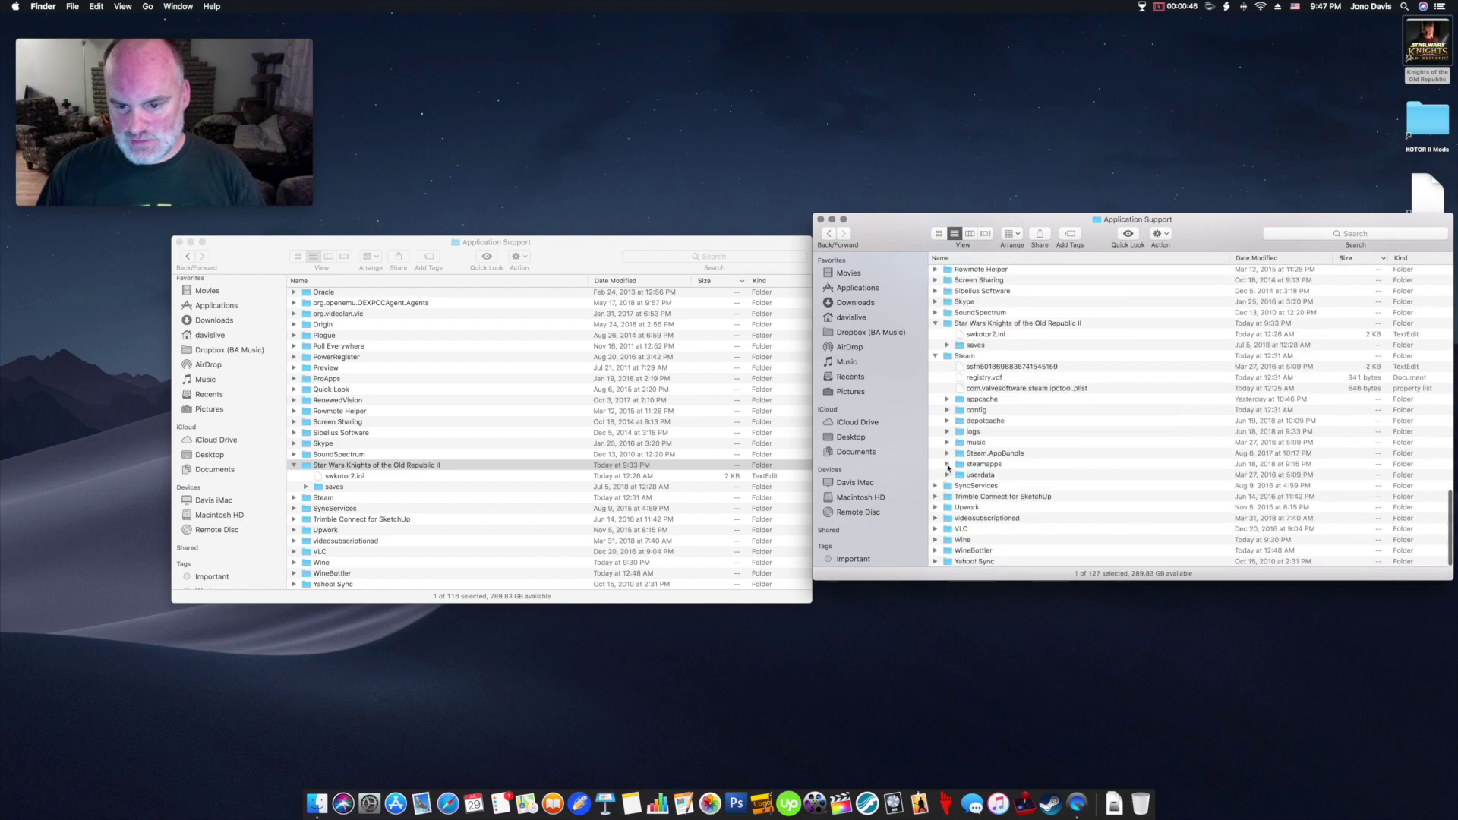
{"action": "scroll", "coordinate": [996, 471], "scroll_direction": "down", "scroll_amount": 2}
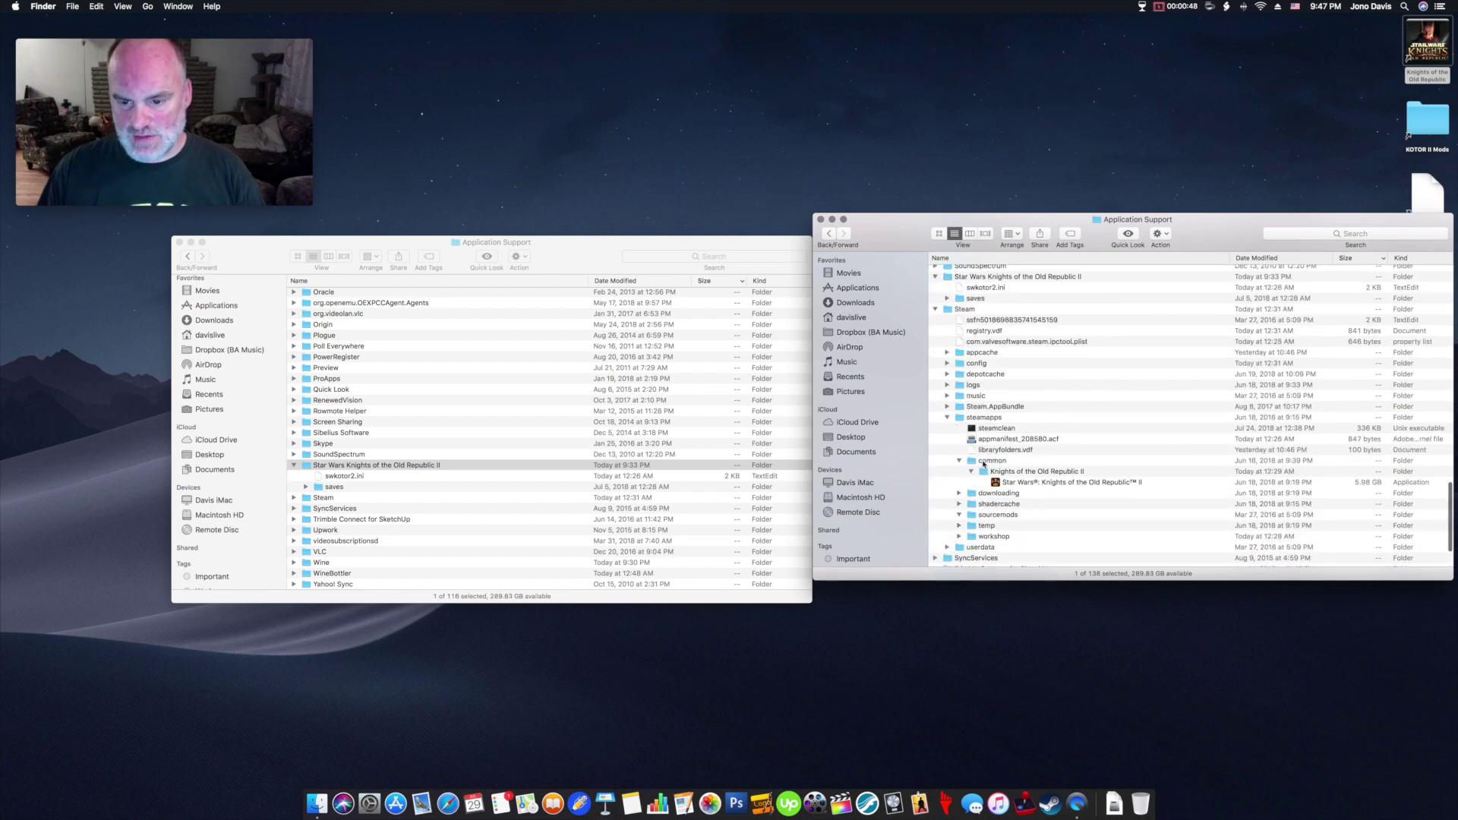
{"action": "left_click", "coordinate": [985, 461]}
{"action": "scroll", "coordinate": [1002, 463], "scroll_direction": "down", "scroll_amount": 2}
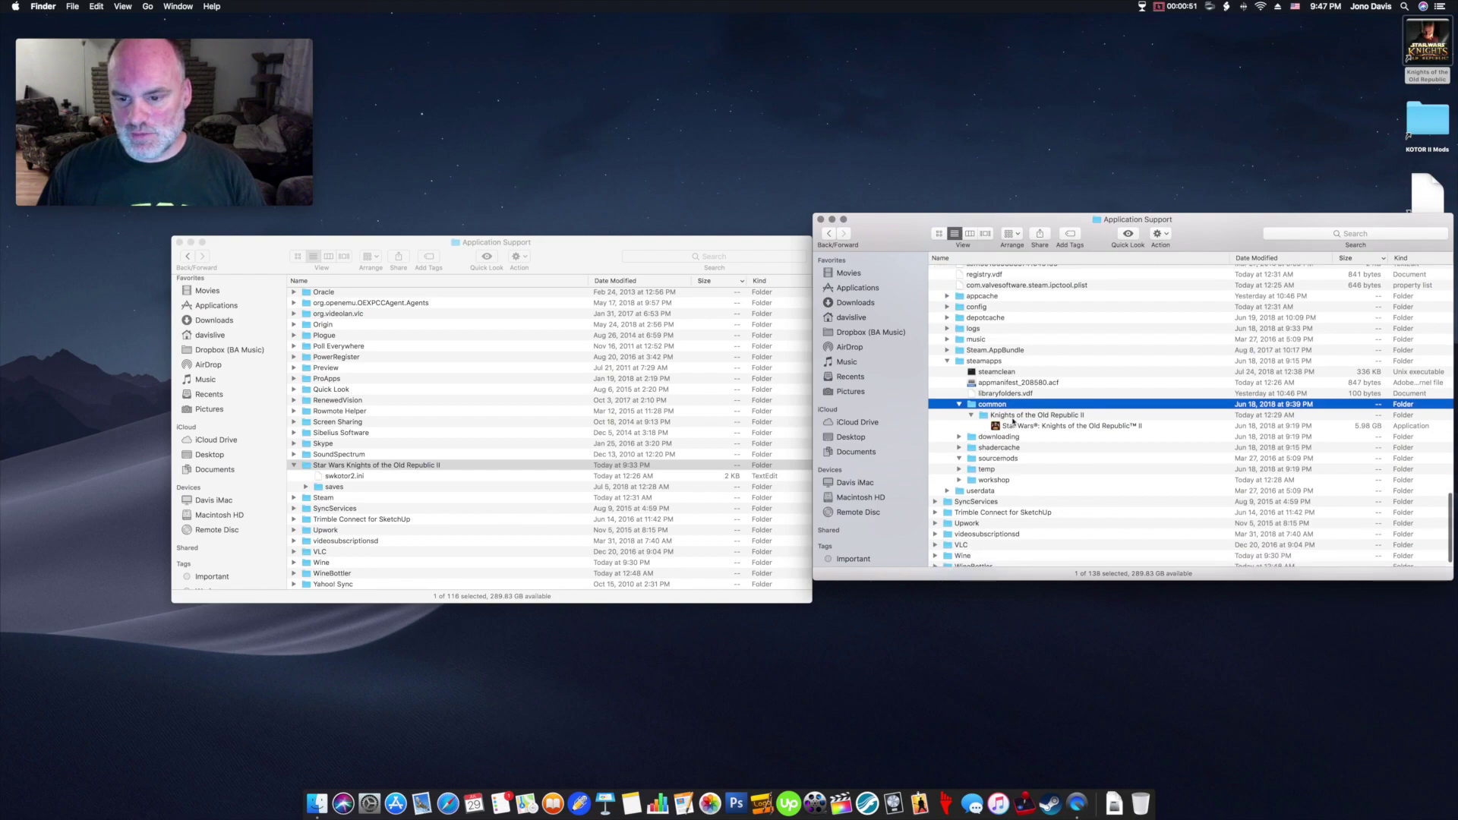
{"action": "left_click", "coordinate": [1014, 417]}
{"action": "left_click", "coordinate": [1026, 426]}
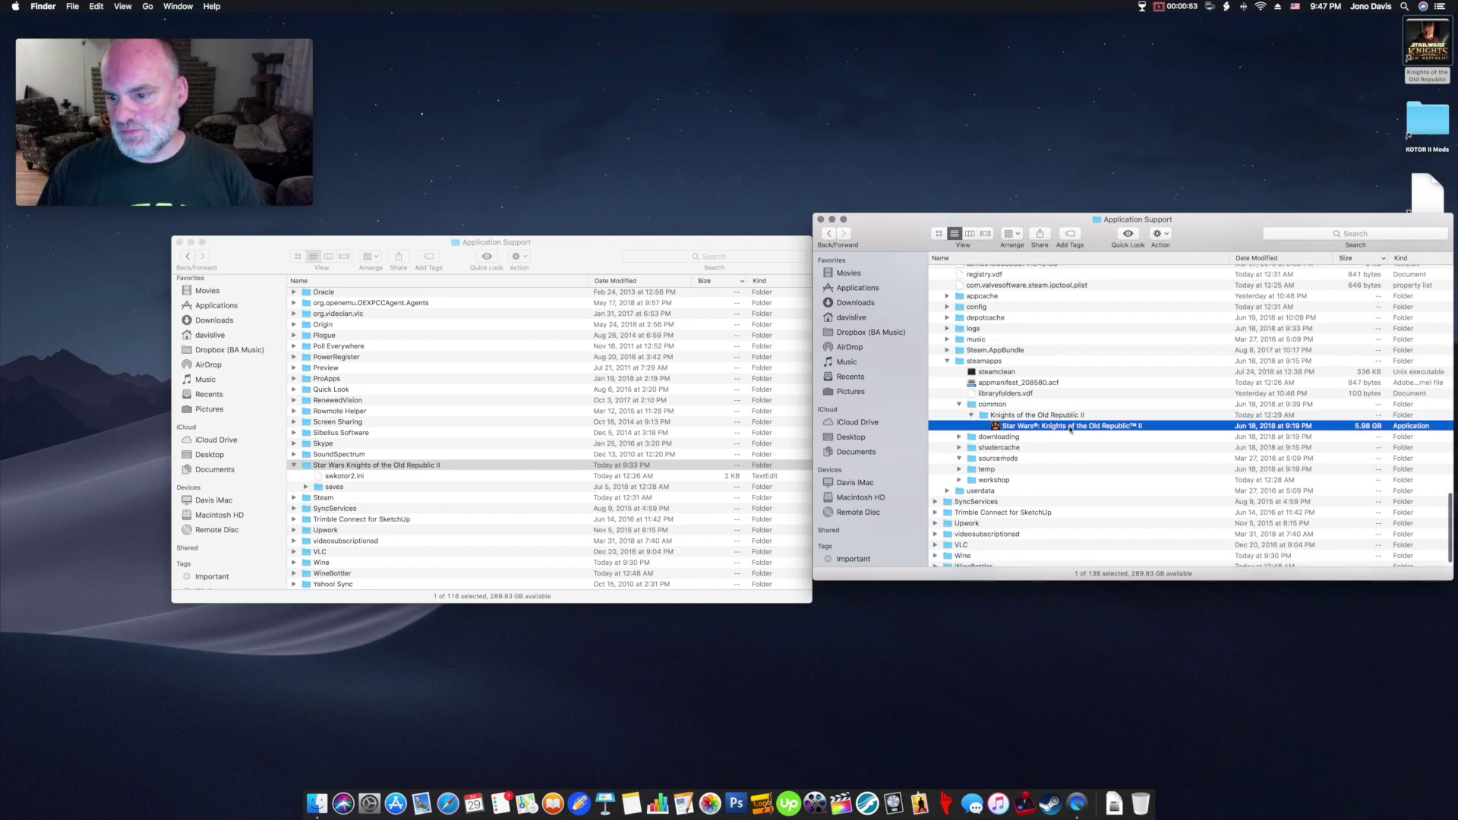
{"action": "right_click", "coordinate": [1071, 428]}
{"action": "left_click", "coordinate": [1108, 447]}
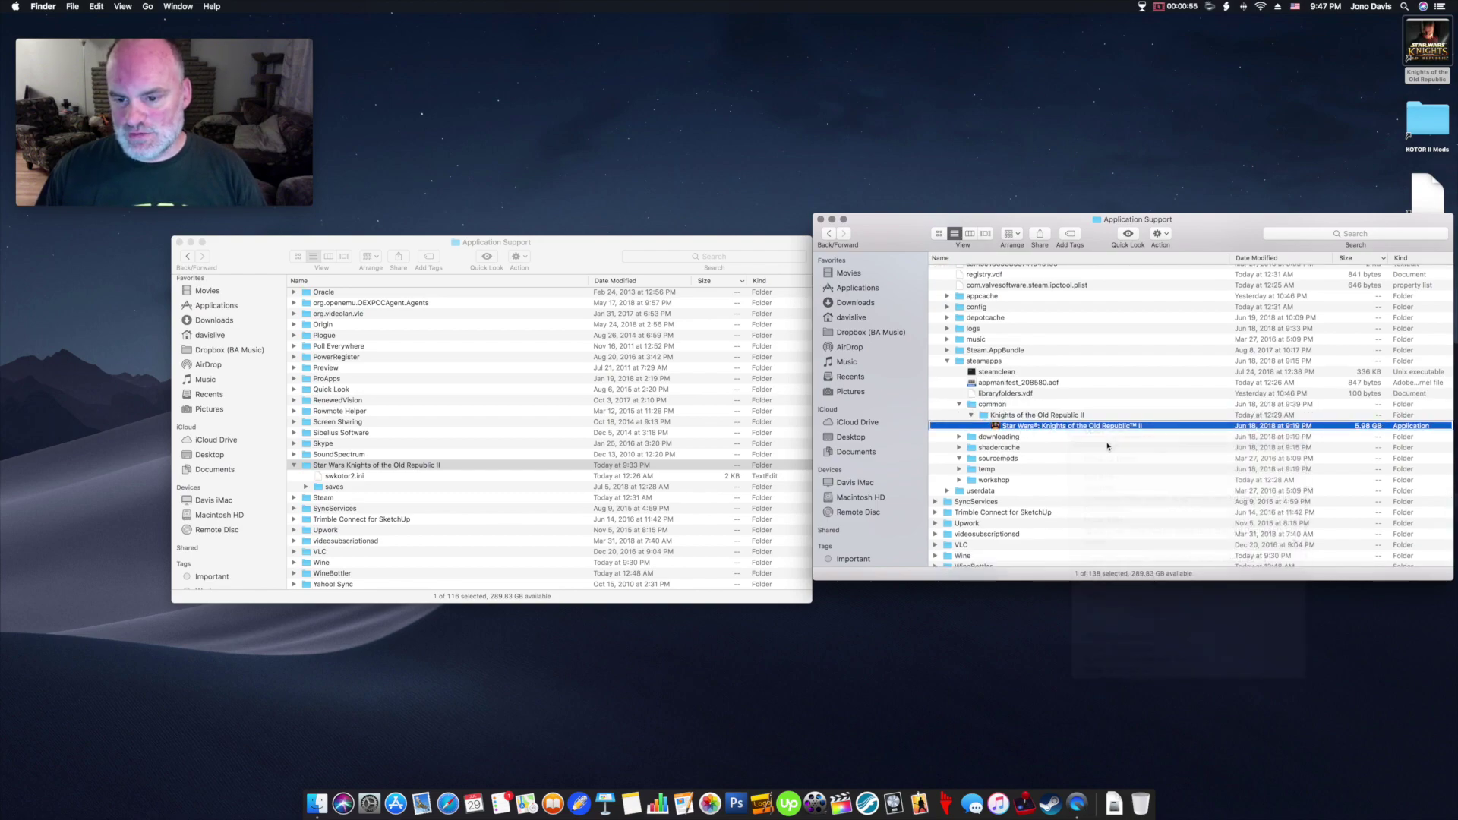
{"action": "double_click", "coordinate": [954, 274]}
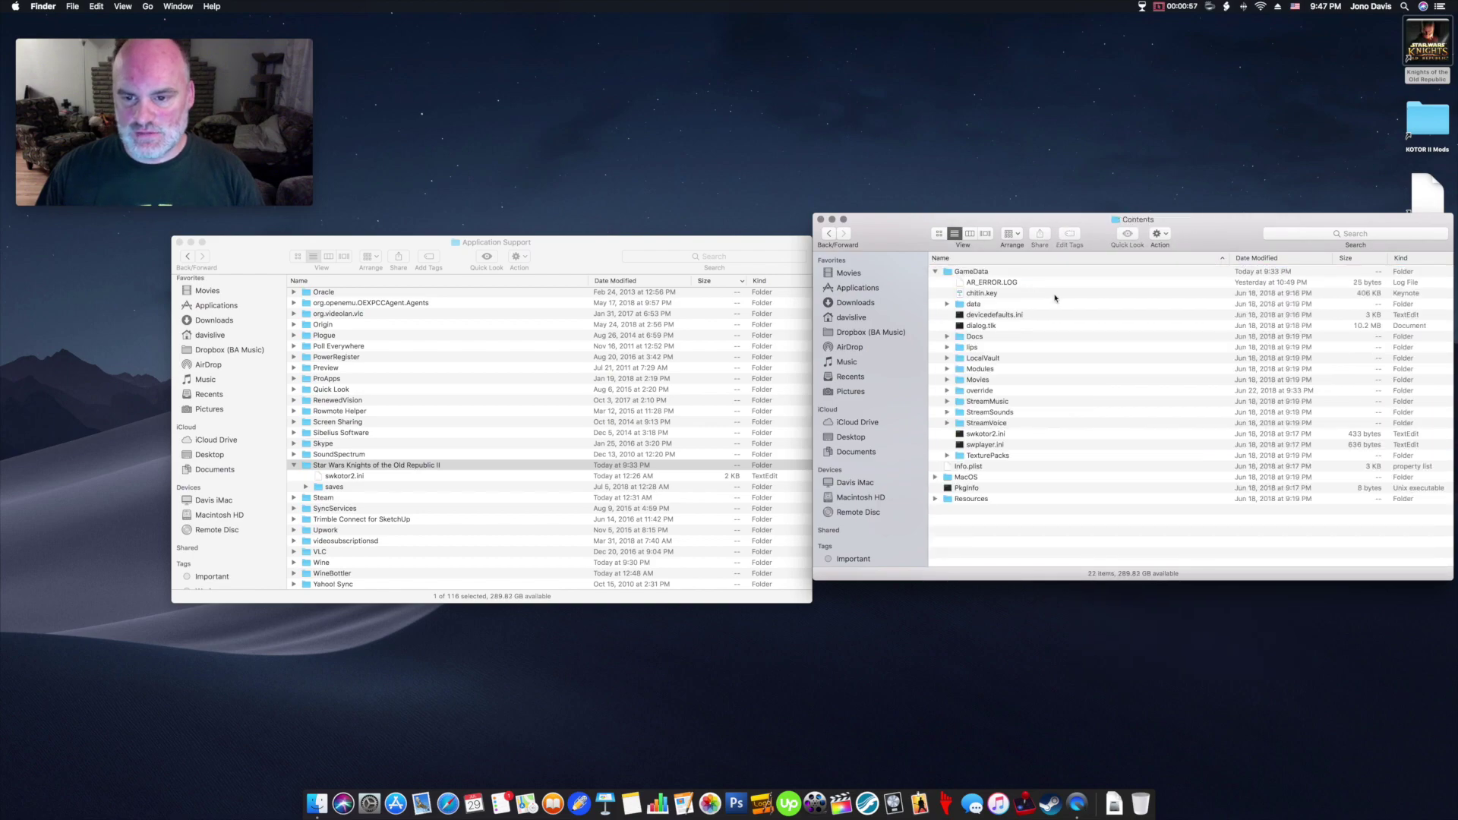
- Move the saves folder from Application Support > Star Wars Knights of the Old Republic II into the app's GameData folder
{"action": "left_click", "coordinate": [967, 272]}
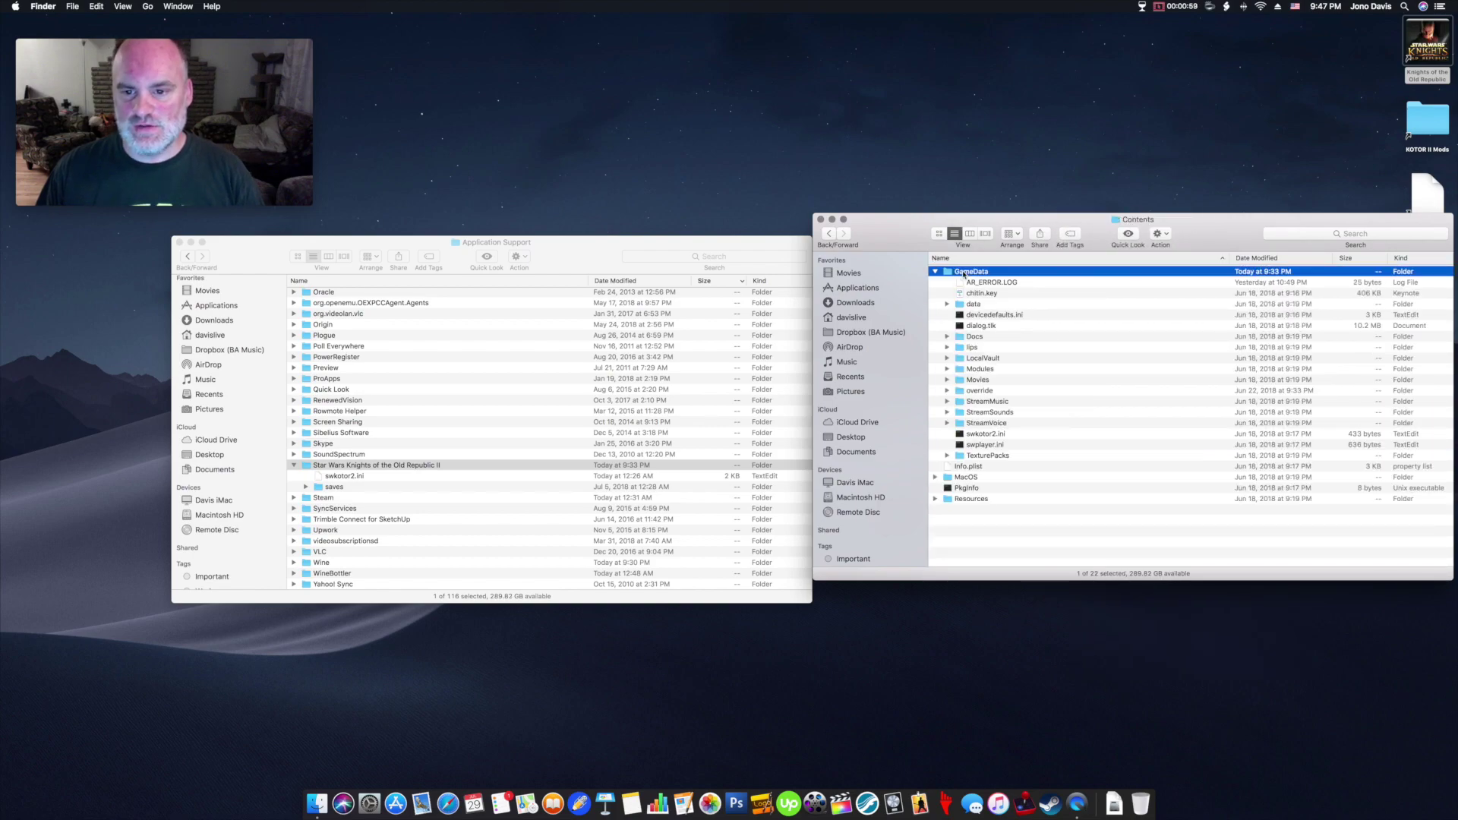
{"action": "key", "text": "Left"}
{"action": "key", "text": "Right"}
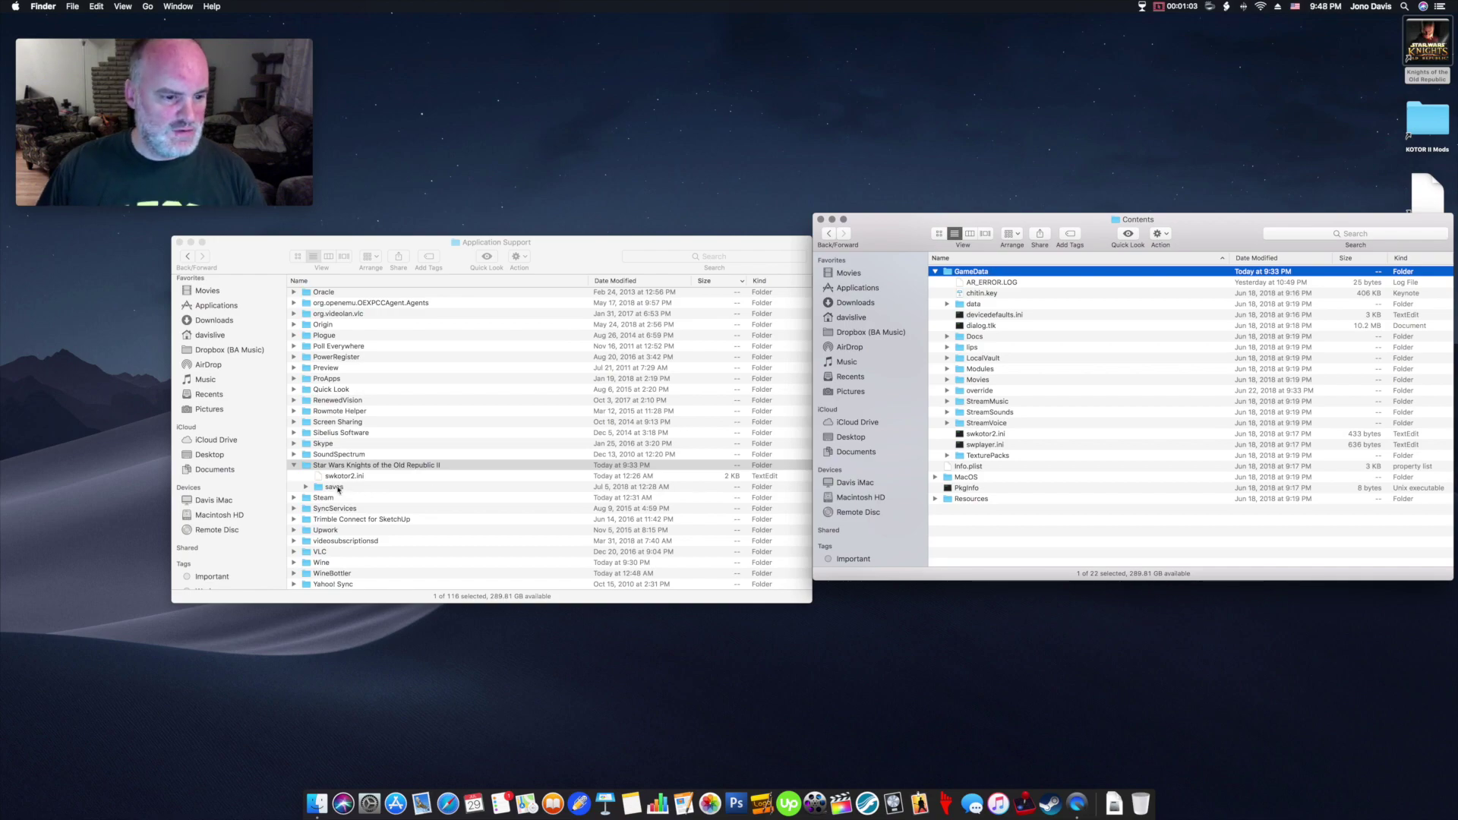
{"action": "left_click_drag", "start_coordinate": [338, 490], "coordinate": [980, 278]}
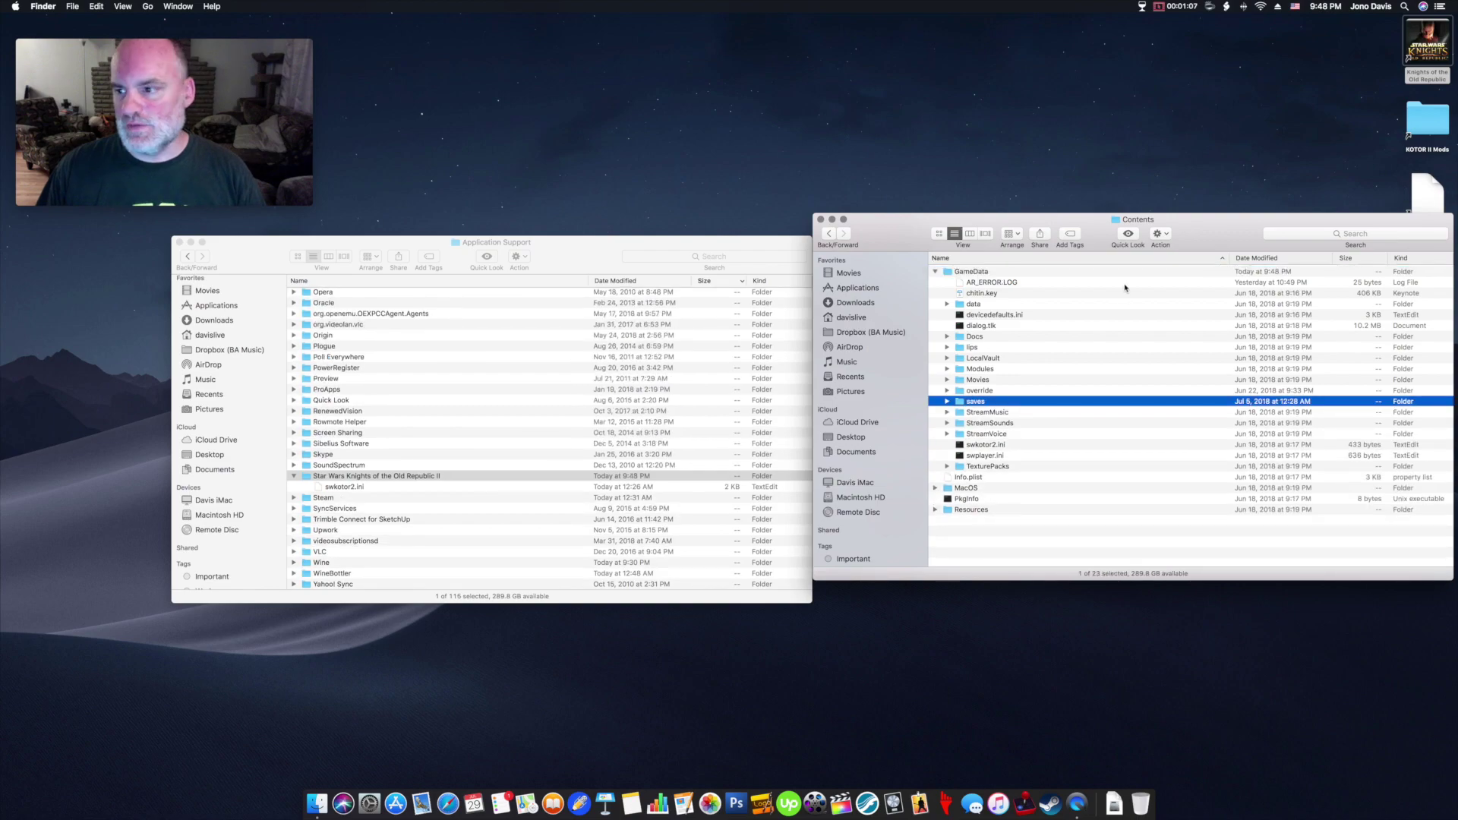
- Run the desktop's savegame editor executable directly in Wine and line up the two Finder windows side by side
{"action": "double_click", "coordinate": [1426, 194]}
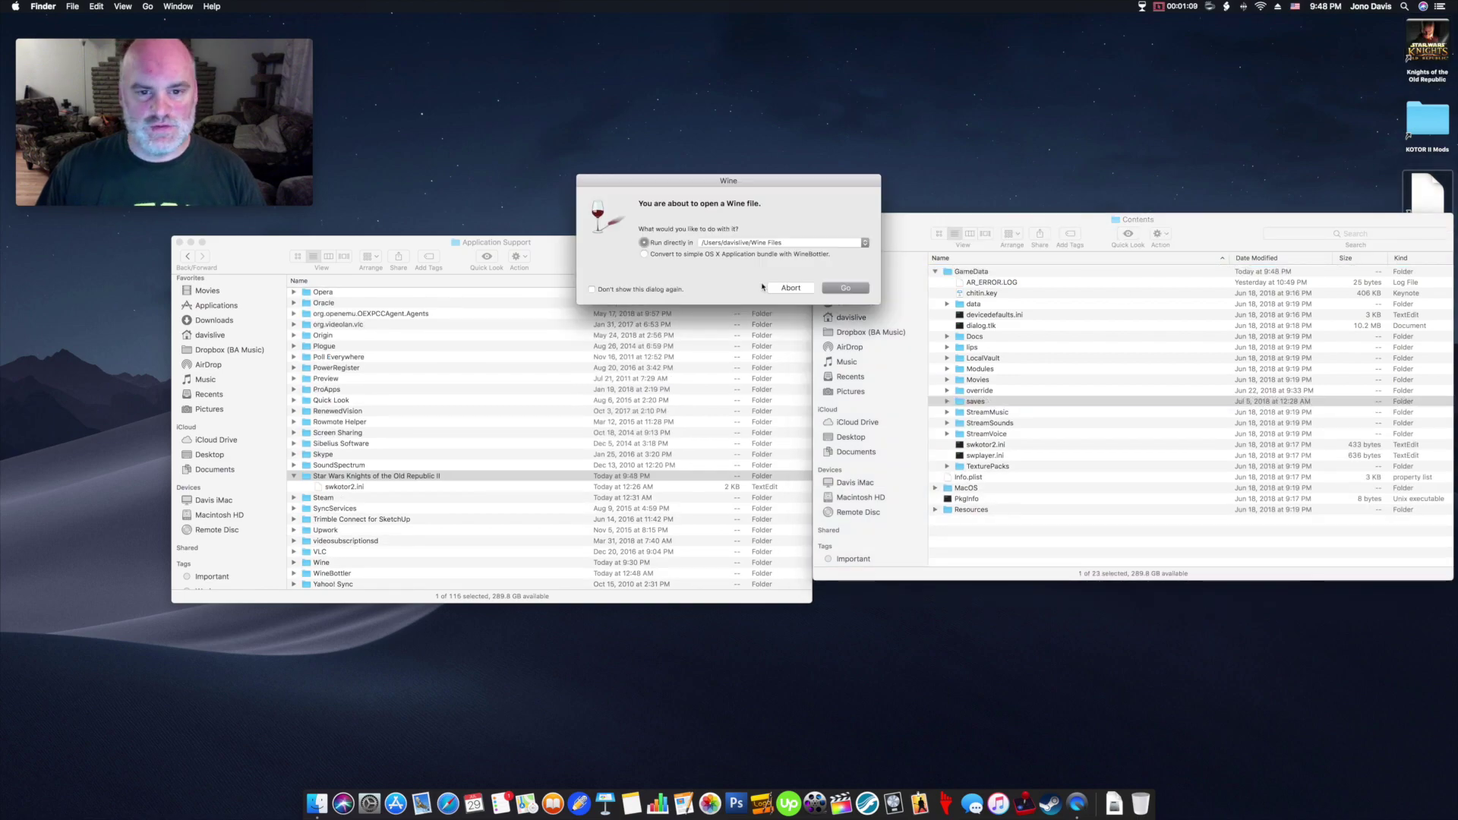
{"action": "left_click", "coordinate": [844, 289]}
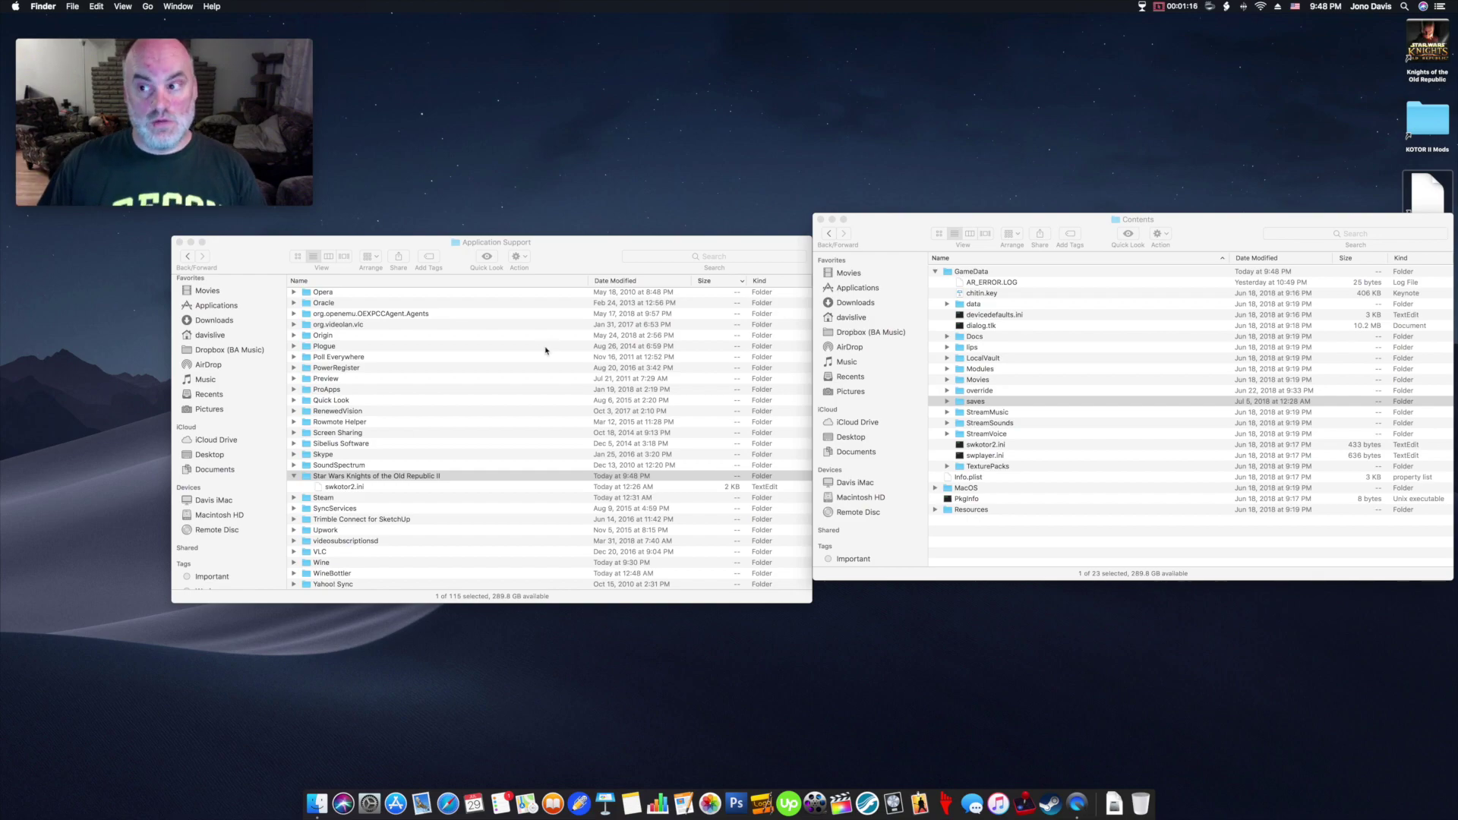
{"action": "left_click_drag", "start_coordinate": [908, 234], "coordinate": [906, 257]}
{"action": "left_click", "coordinate": [748, 246]}
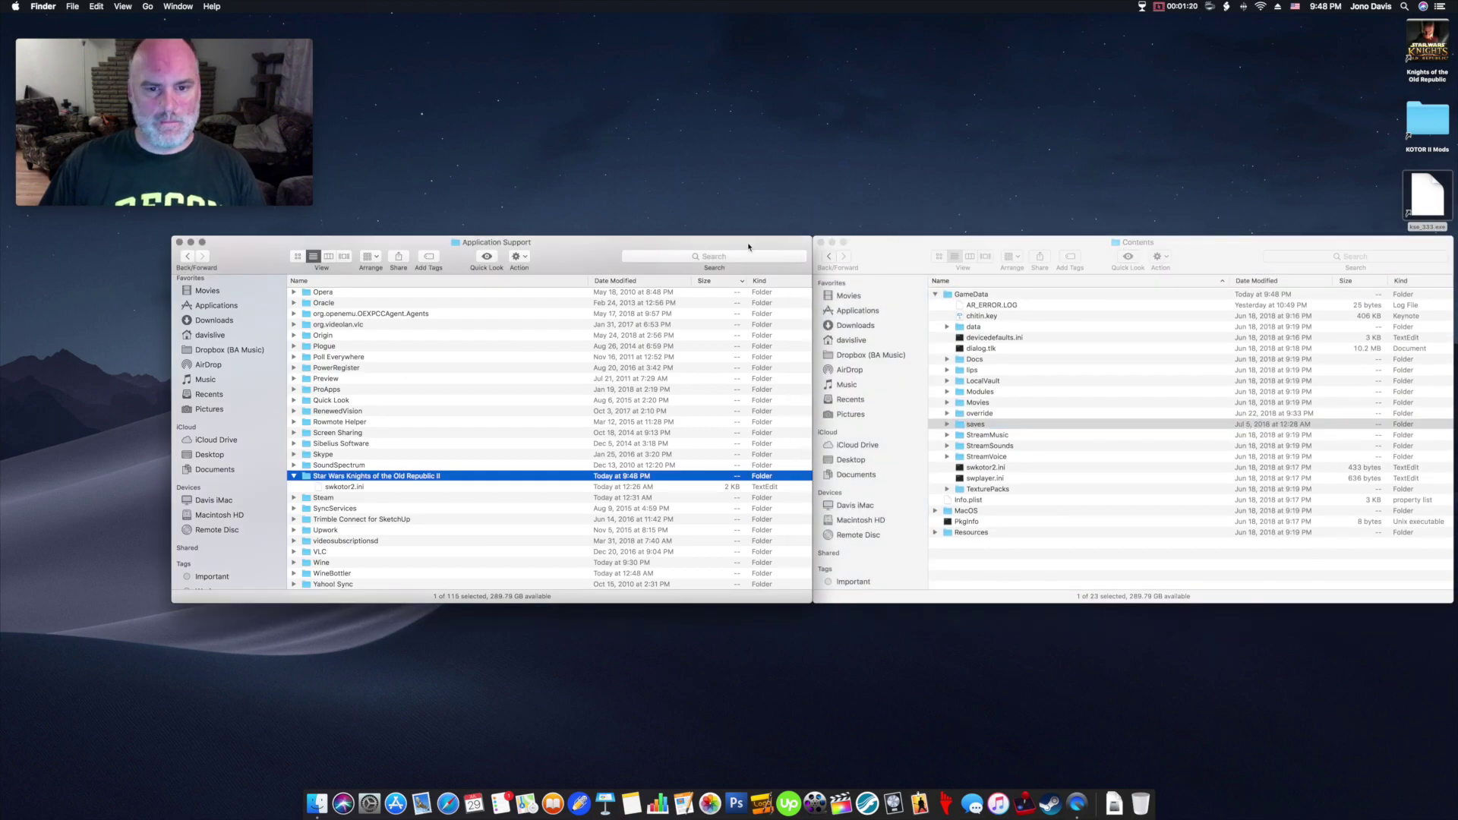
{"action": "left_click_drag", "start_coordinate": [761, 243], "coordinate": [730, 244]}
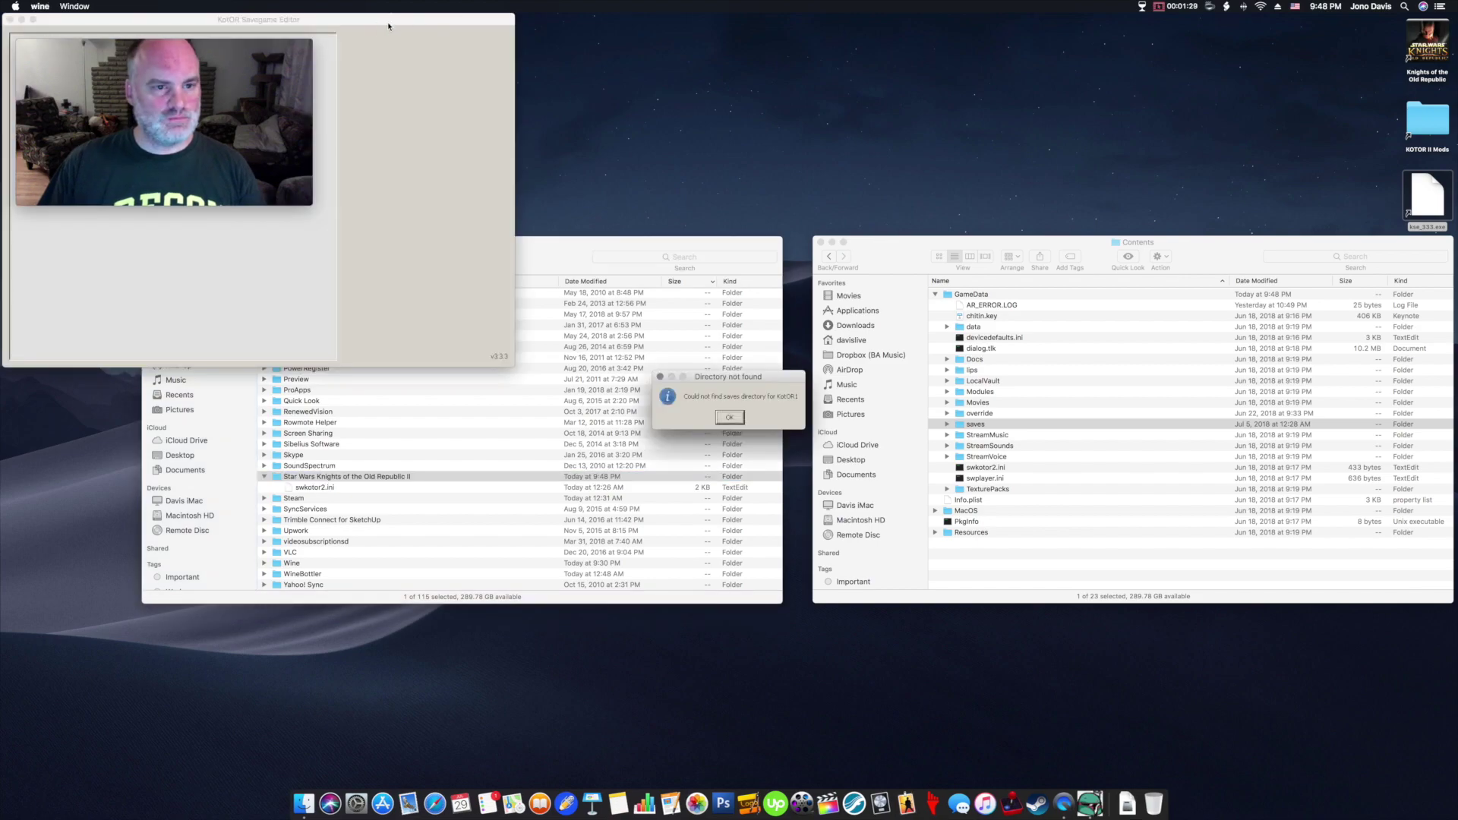
- Dismiss the missing-directory notice, move the KotOR Savegame Editor over the Finder windows and start locating The Sith Lords installation directory
{"action": "left_click", "coordinate": [729, 417]}
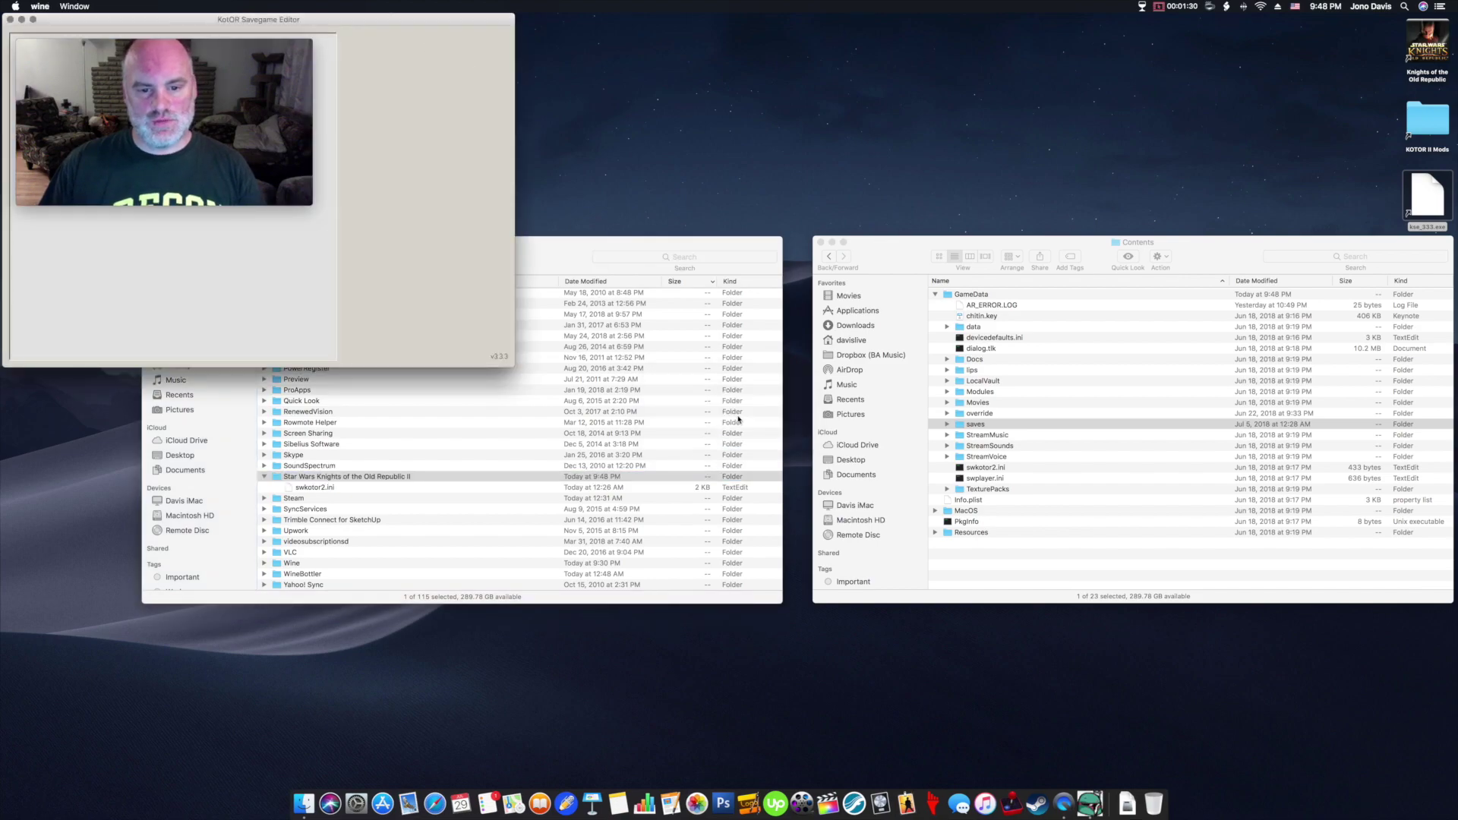
{"action": "left_click_drag", "start_coordinate": [354, 22], "coordinate": [835, 140]}
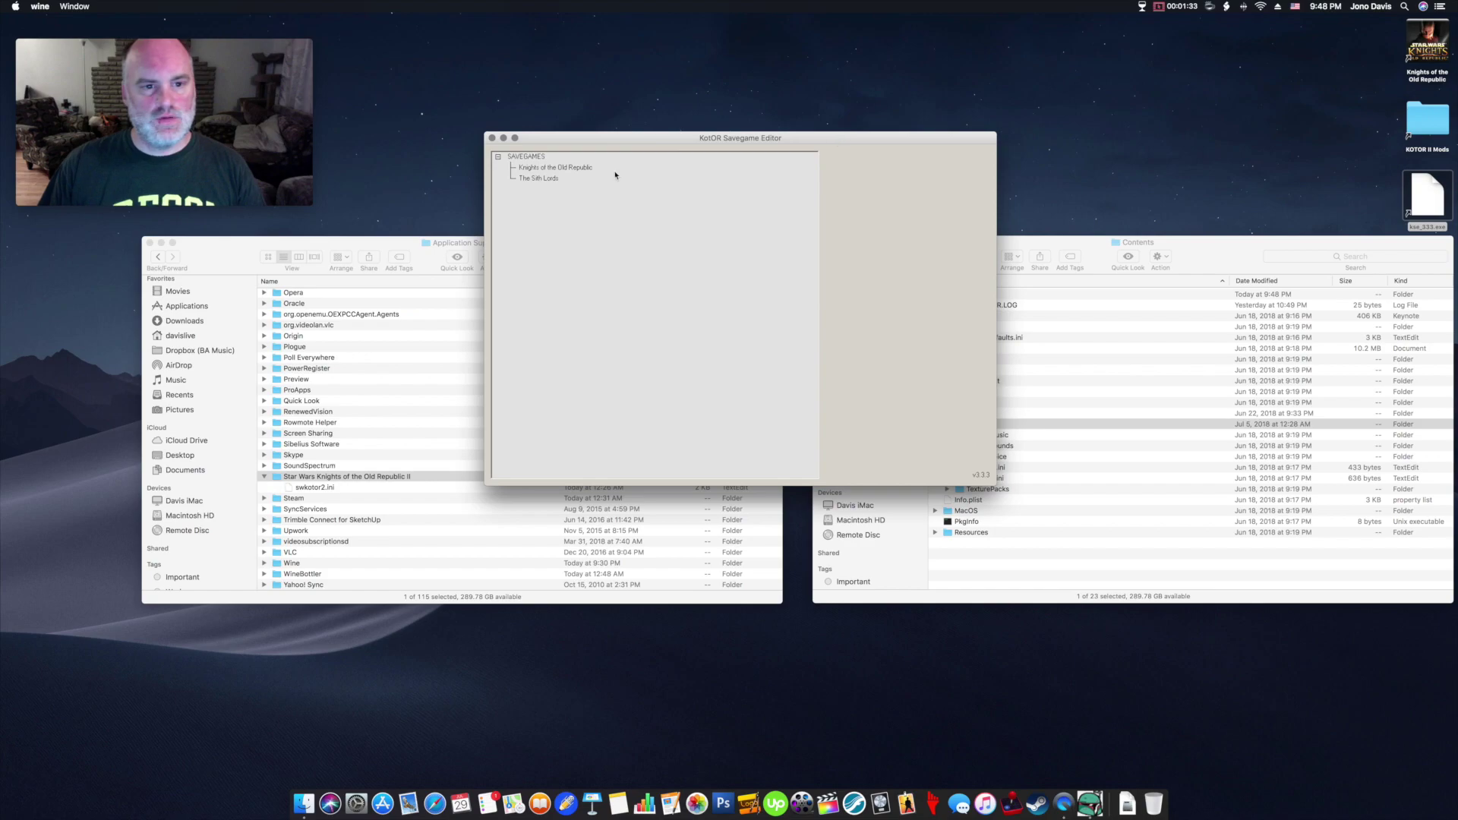
{"action": "right_click", "coordinate": [557, 180]}
{"action": "left_click", "coordinate": [597, 185]}
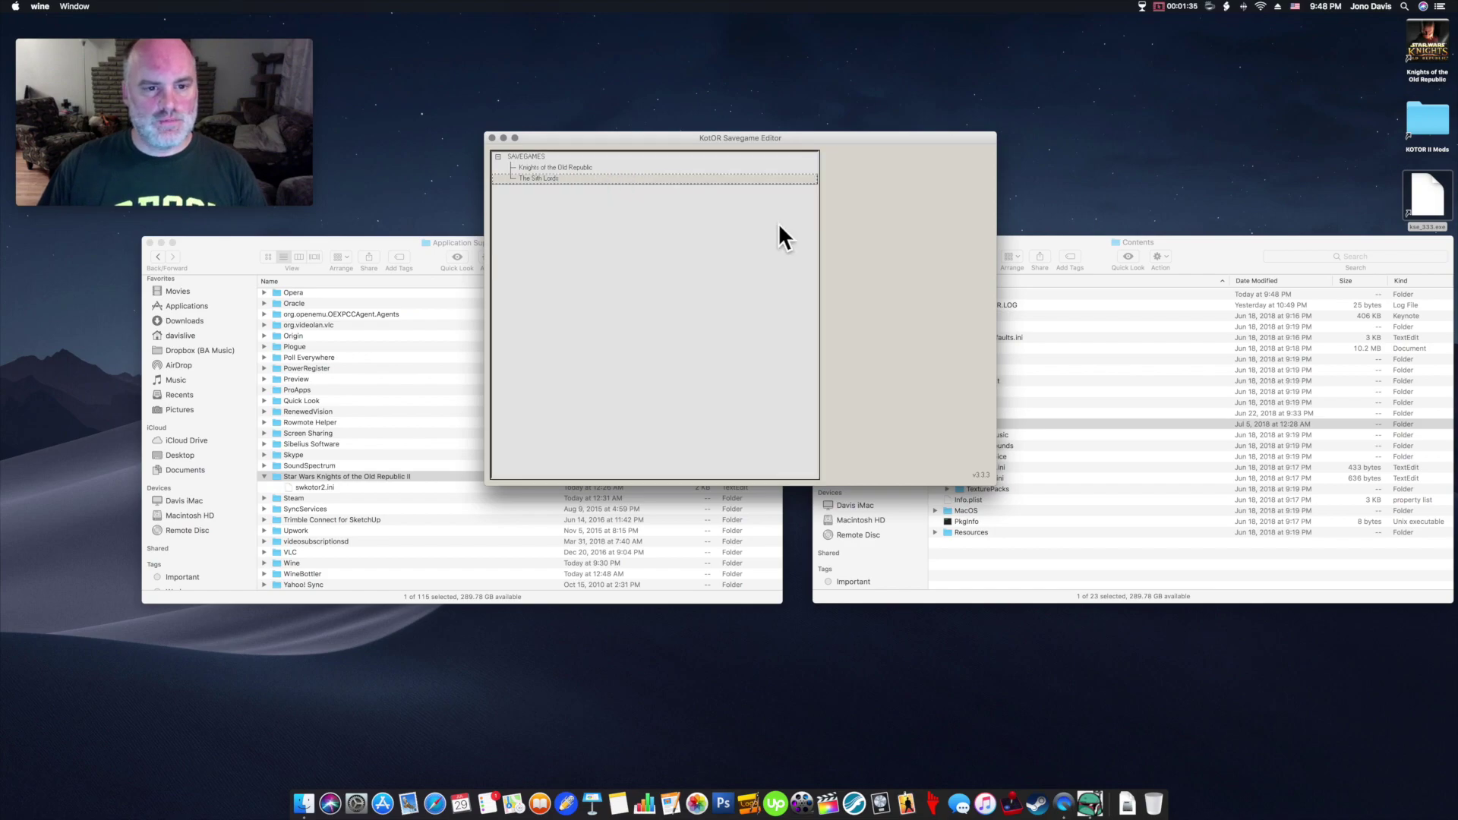
{"action": "left_click_drag", "start_coordinate": [162, 36], "coordinate": [761, 221]}
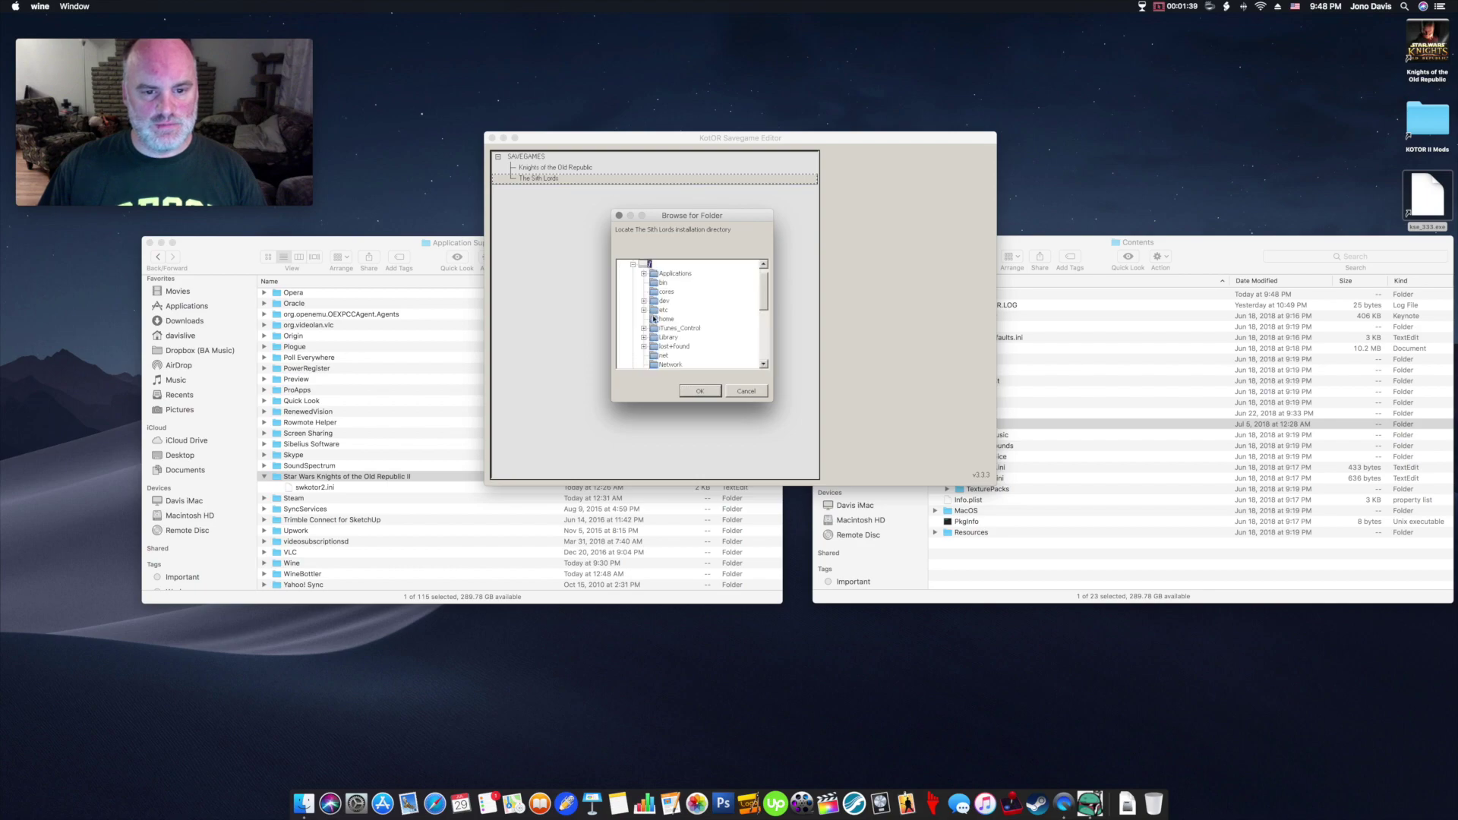
- In the folder browser, expand Users, the home folder's Library, Application Support and Steam
{"action": "scroll", "coordinate": [657, 328], "scroll_direction": "down", "scroll_amount": 3}
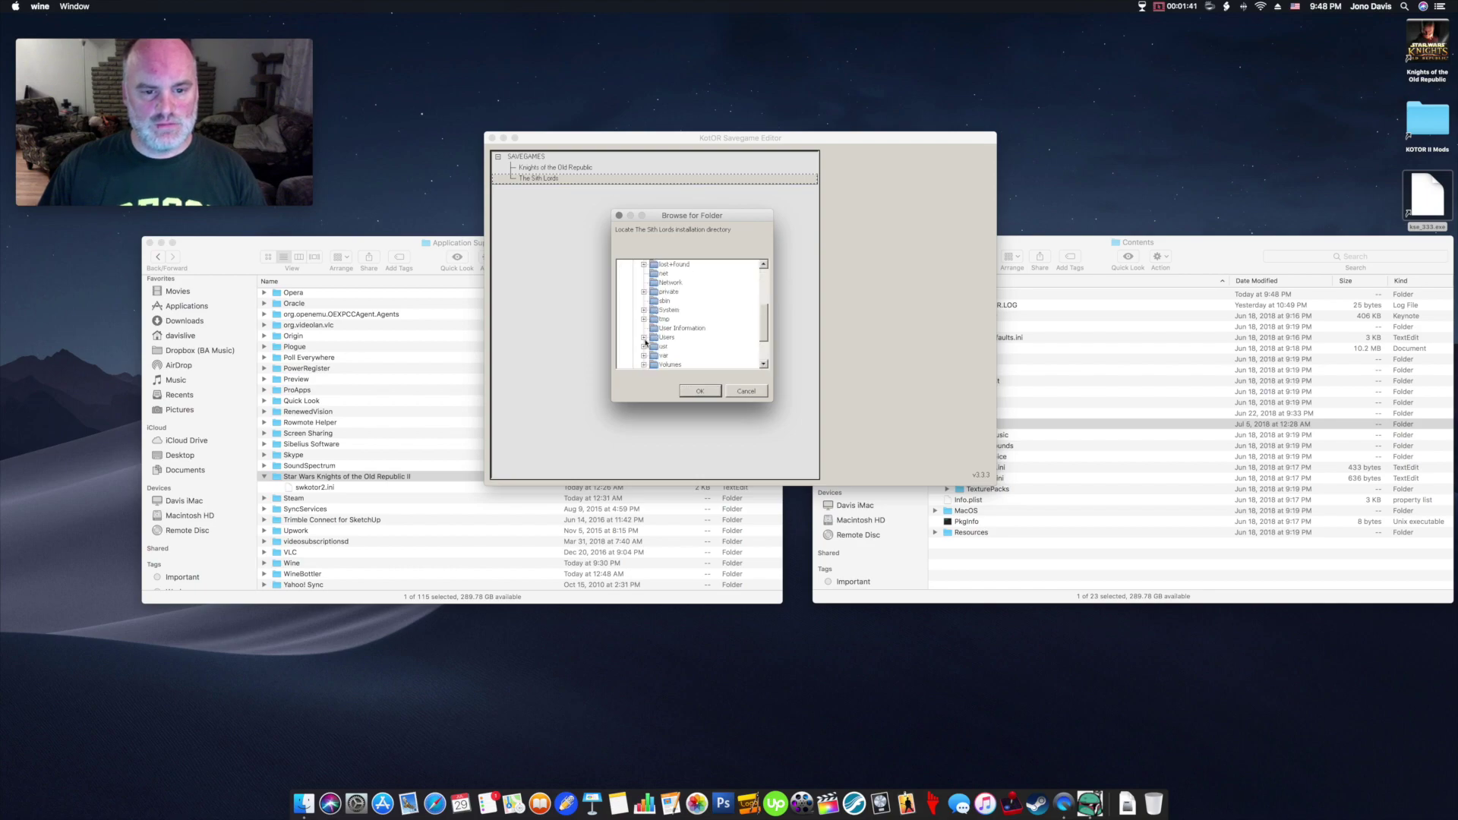
{"action": "left_click", "coordinate": [645, 338]}
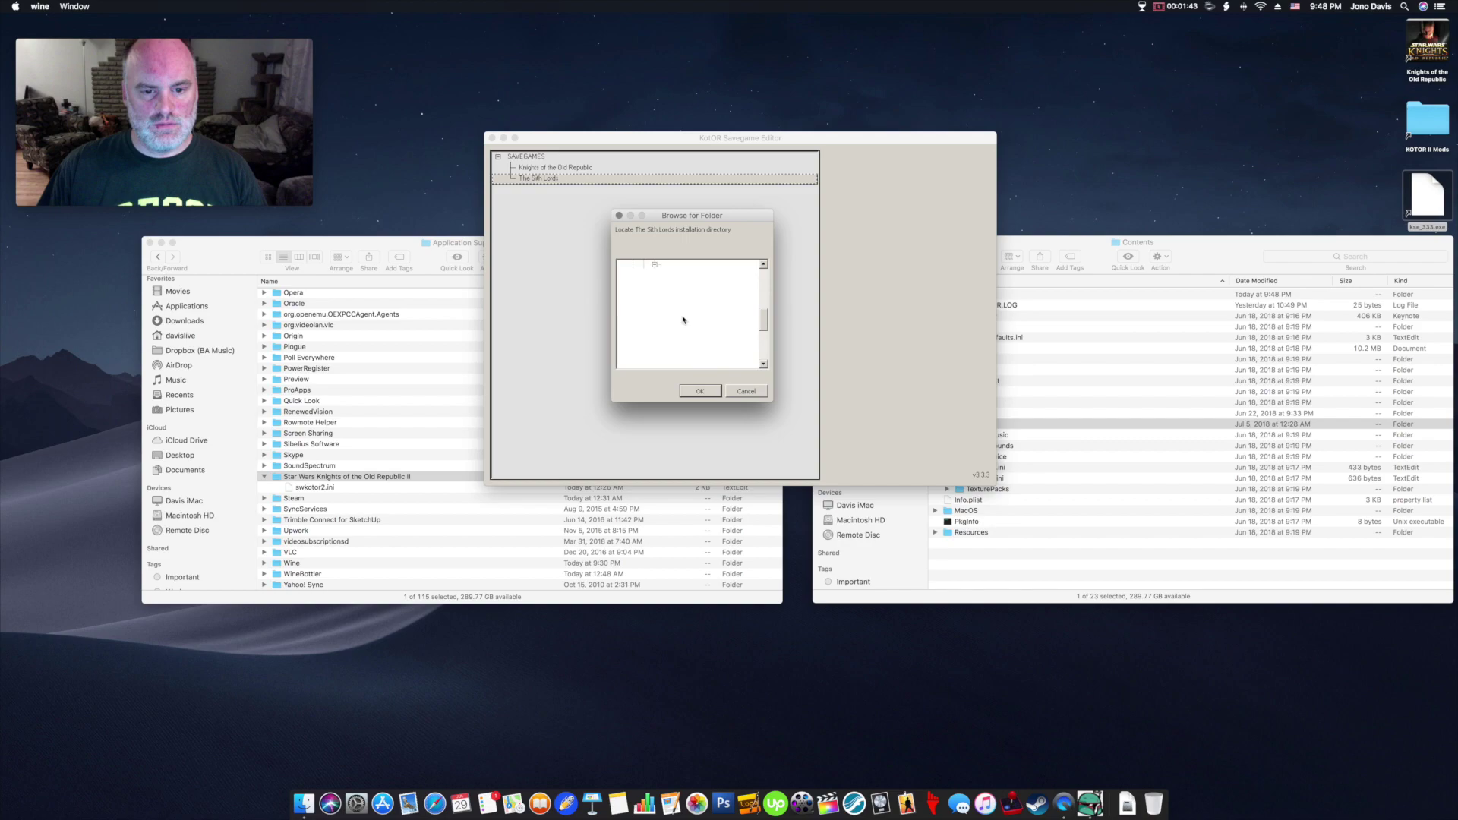
{"action": "double_click", "coordinate": [691, 319]}
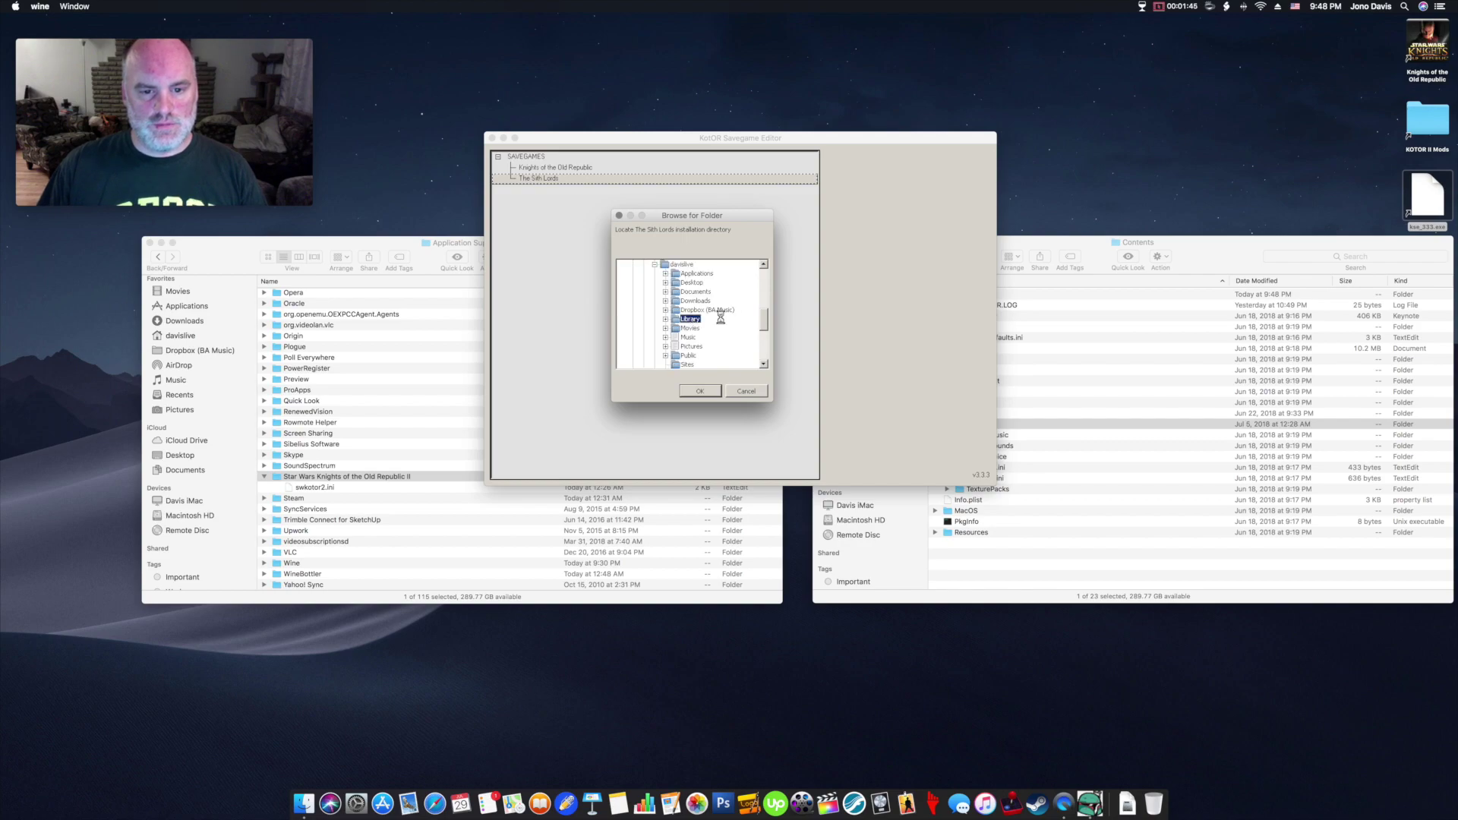
{"action": "double_click", "coordinate": [714, 301]}
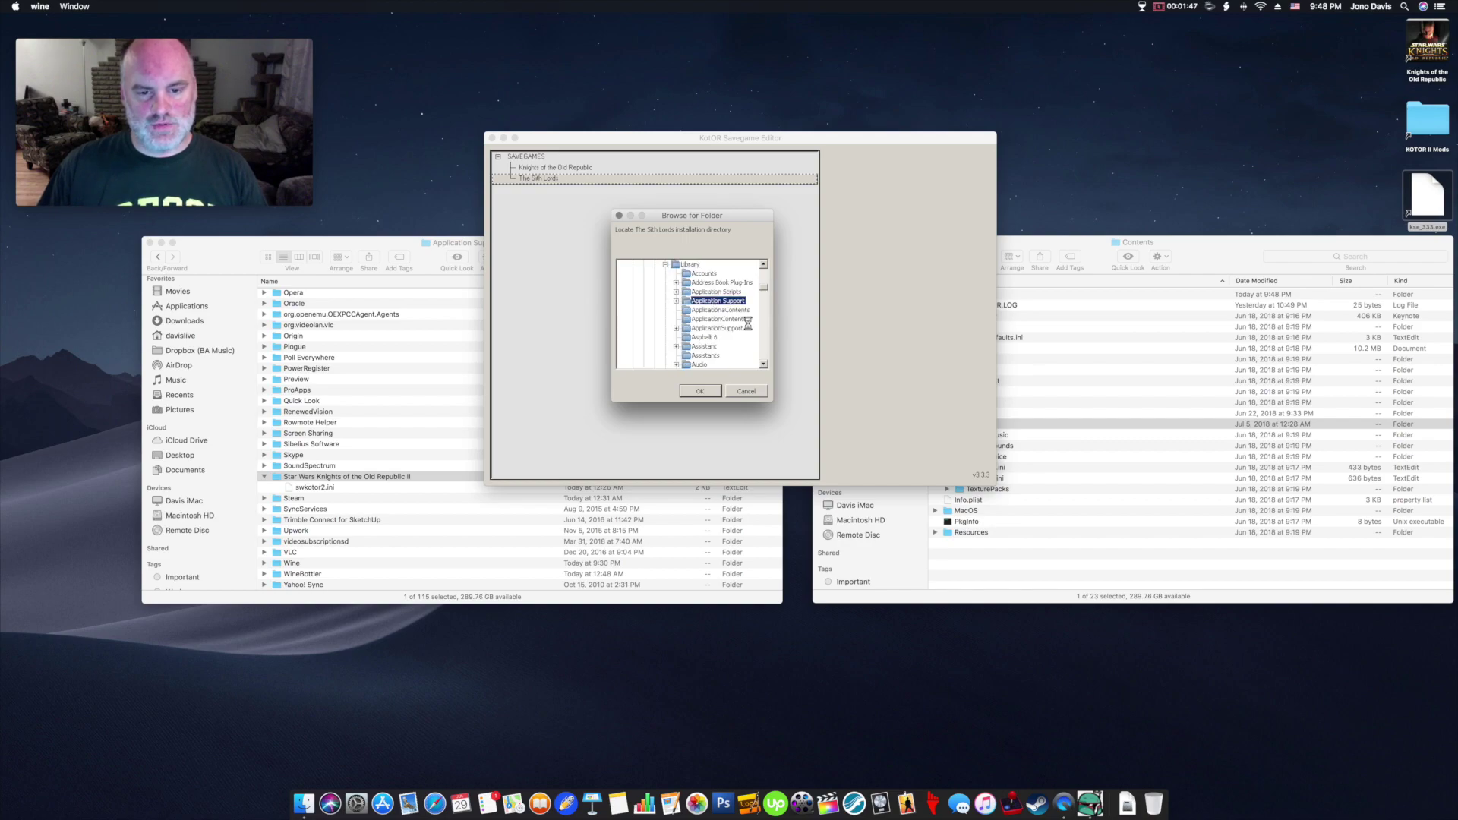
{"action": "scroll", "coordinate": [736, 332], "scroll_direction": "down", "scroll_amount": 3}
{"action": "scroll", "coordinate": [736, 332], "scroll_direction": "down", "scroll_amount": 12}
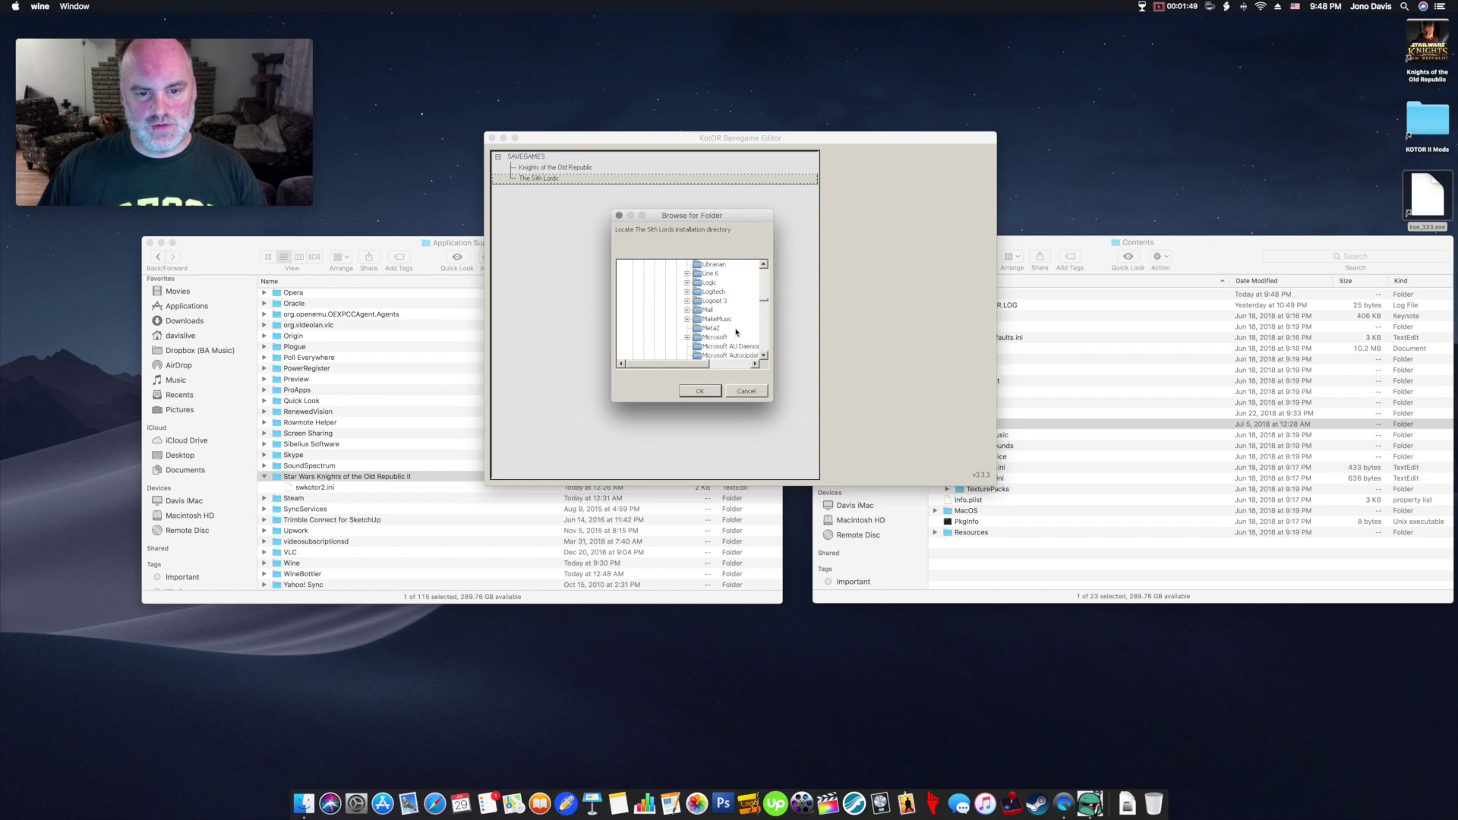
{"action": "scroll", "coordinate": [736, 332], "scroll_direction": "down", "scroll_amount": 5}
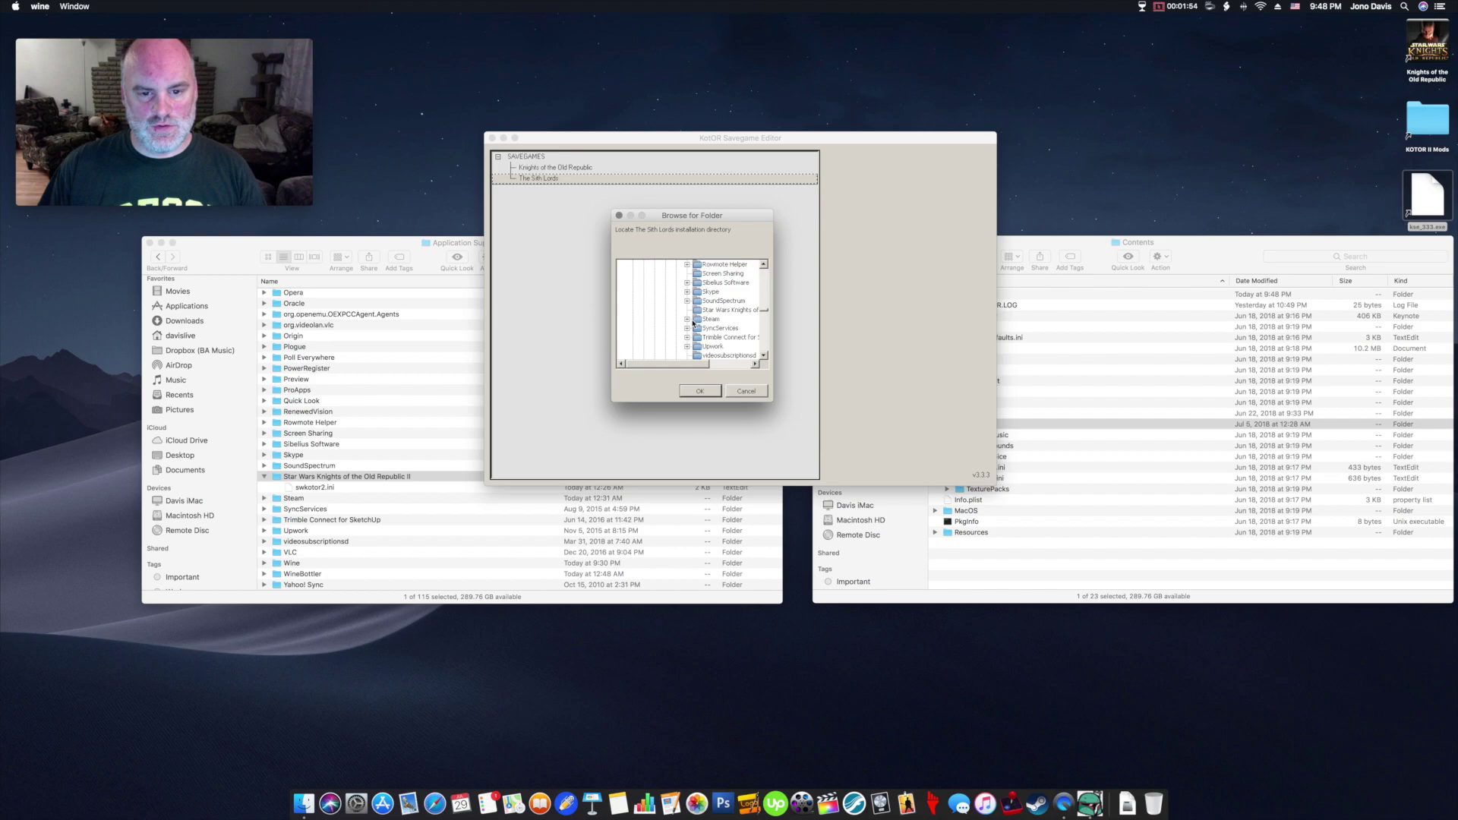
{"action": "double_click", "coordinate": [693, 321]}
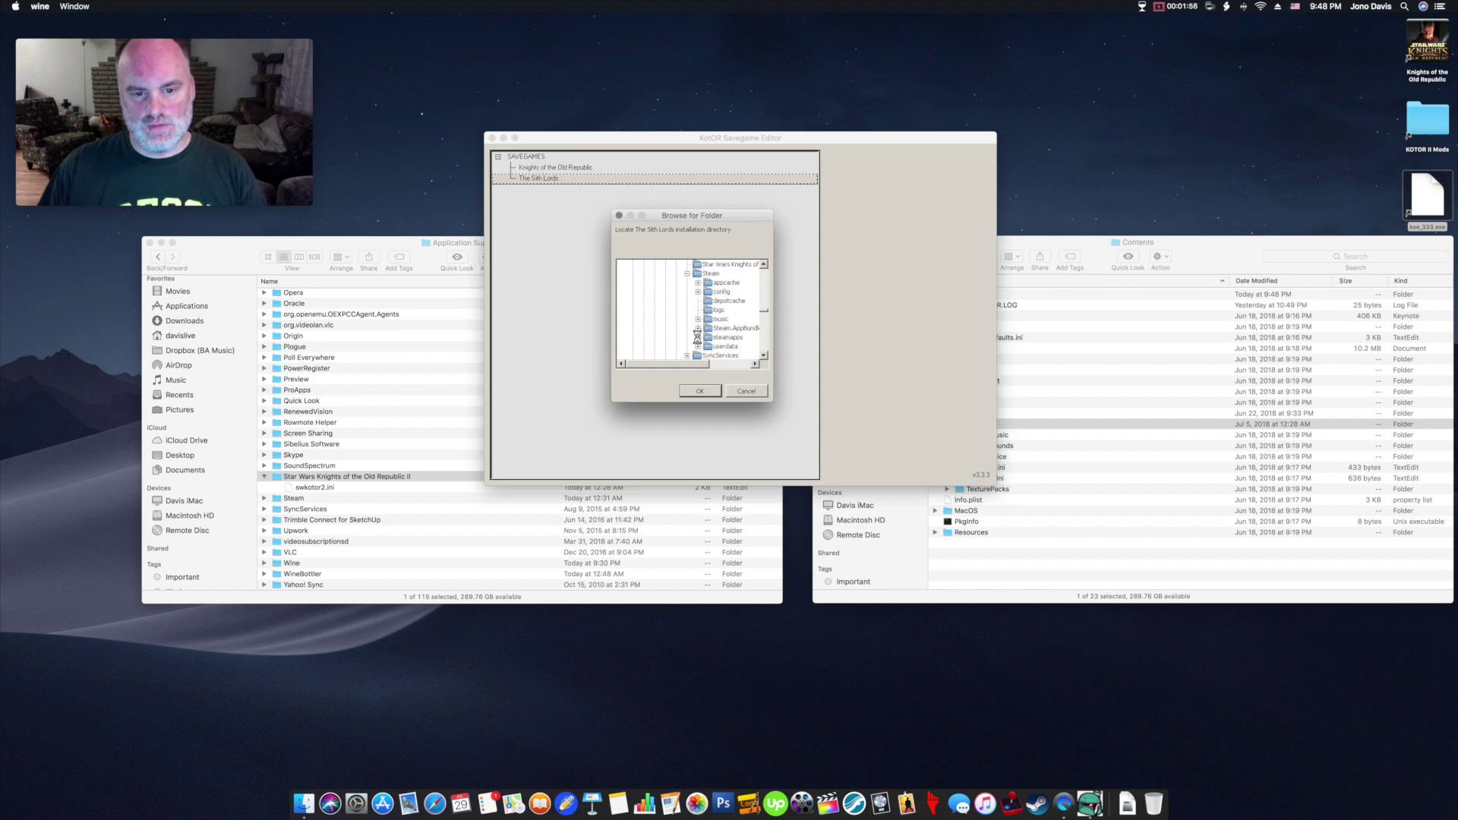
- Set The Sith Lords installation directory to GameData under steamapps > common > Knights of the Old Republic II > KOTOR2.app > Contents
{"action": "double_click", "coordinate": [724, 335]}
{"action": "left_click", "coordinate": [709, 301]}
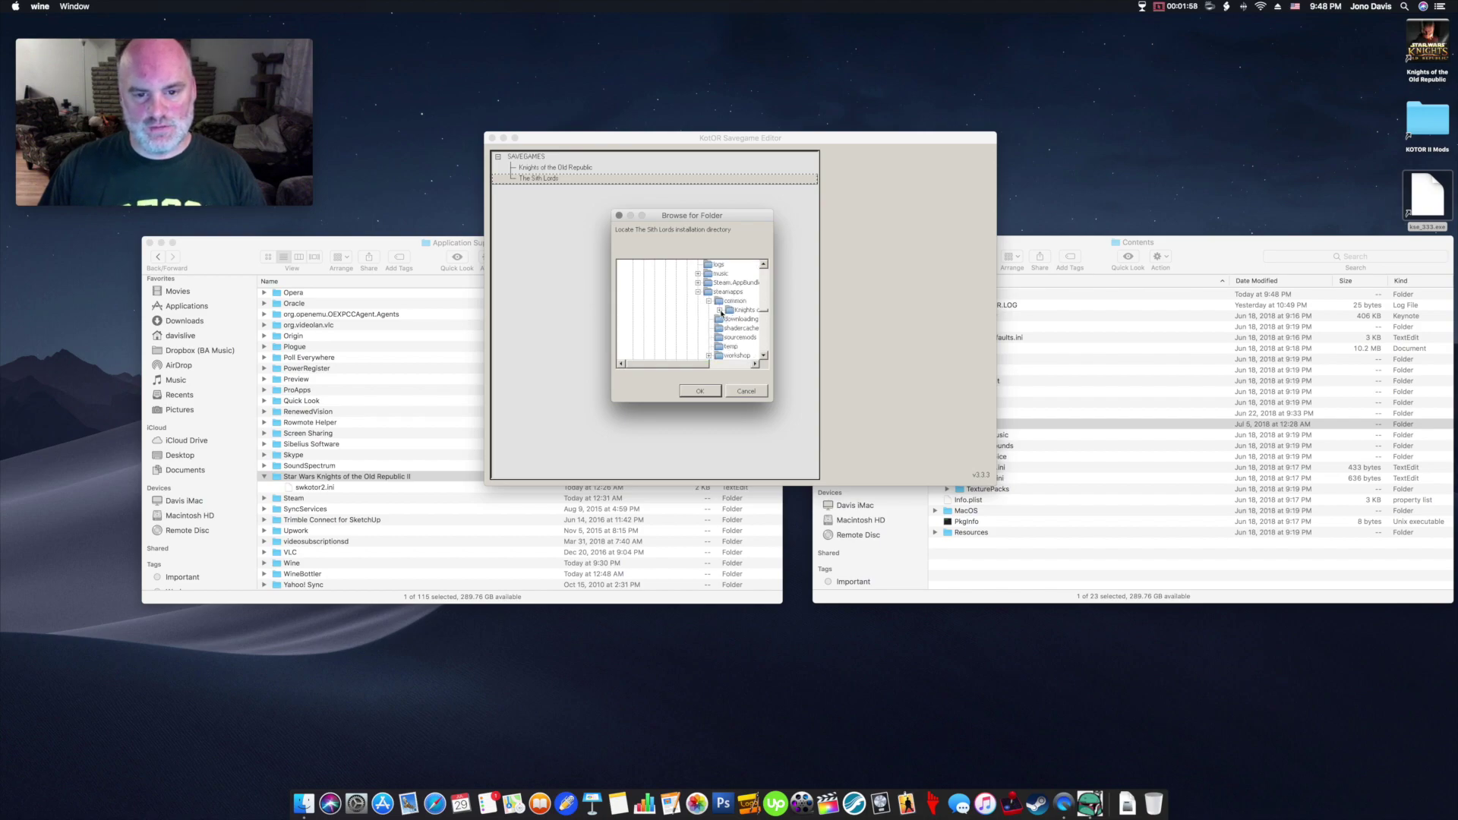
{"action": "left_click", "coordinate": [720, 311]}
{"action": "left_click_drag", "start_coordinate": [704, 364], "coordinate": [754, 367]}
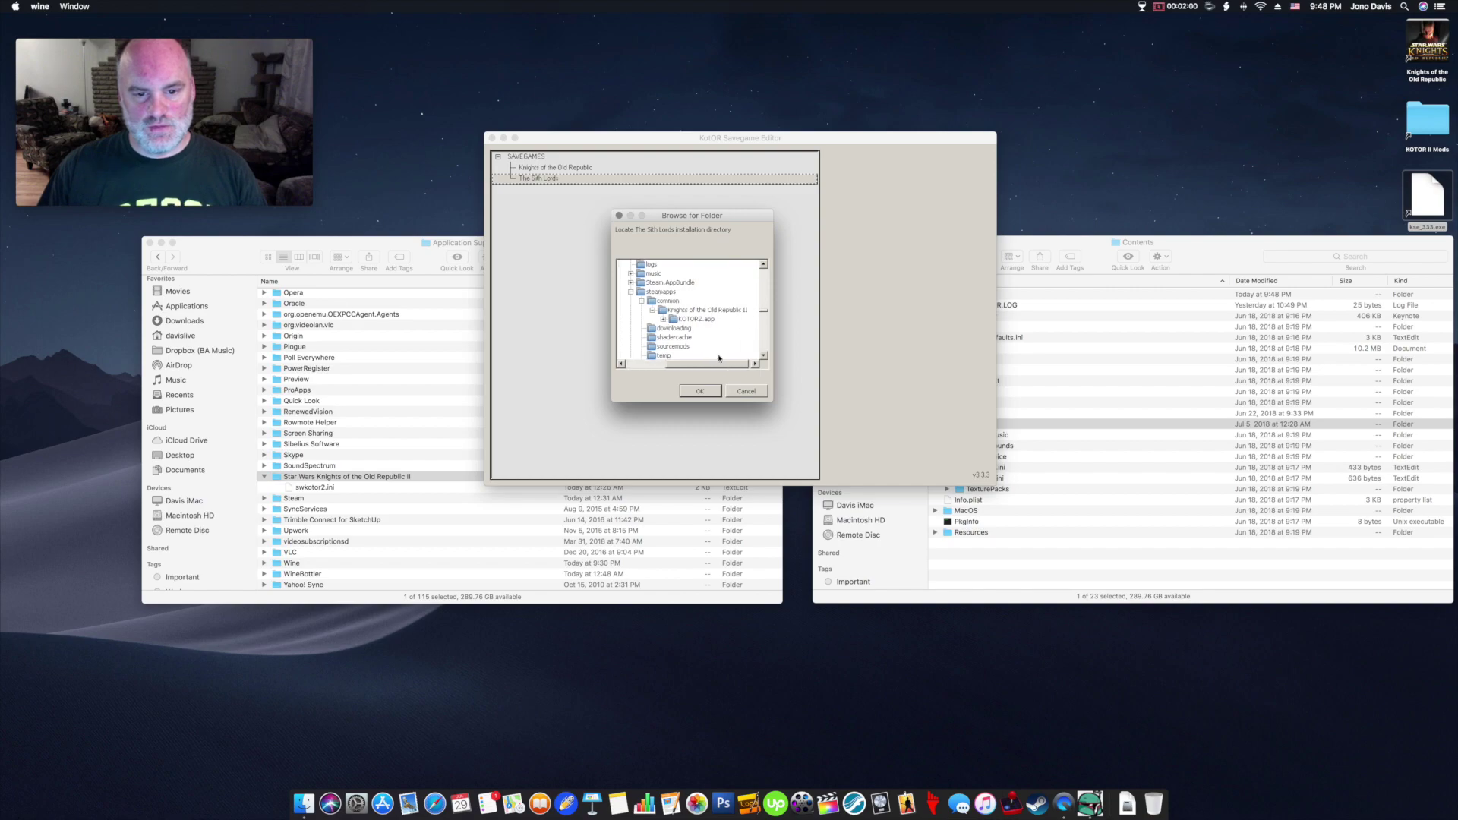
{"action": "left_click", "coordinate": [664, 319]}
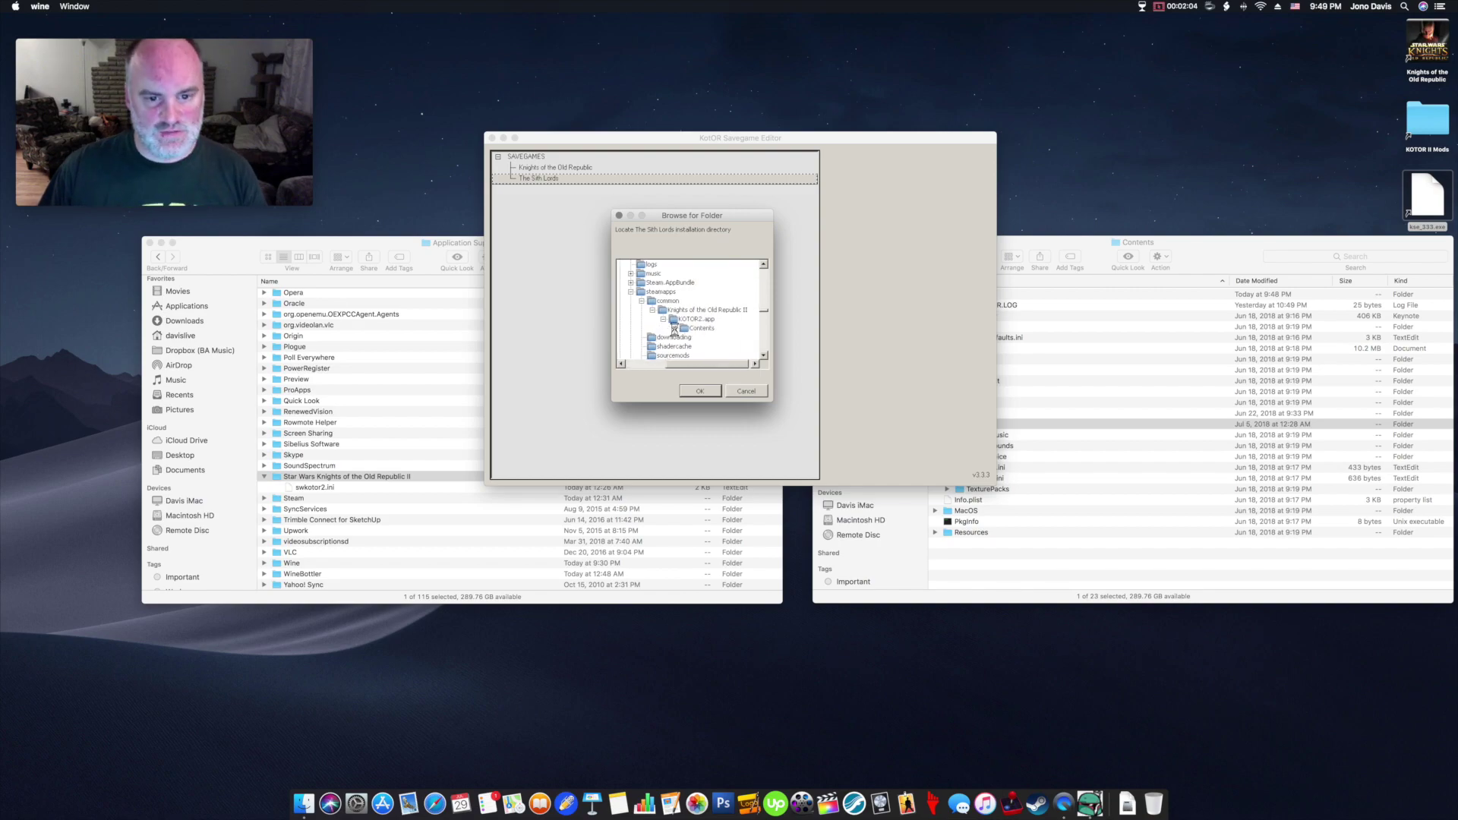
{"action": "left_click", "coordinate": [673, 329]}
{"action": "left_click", "coordinate": [709, 331]}
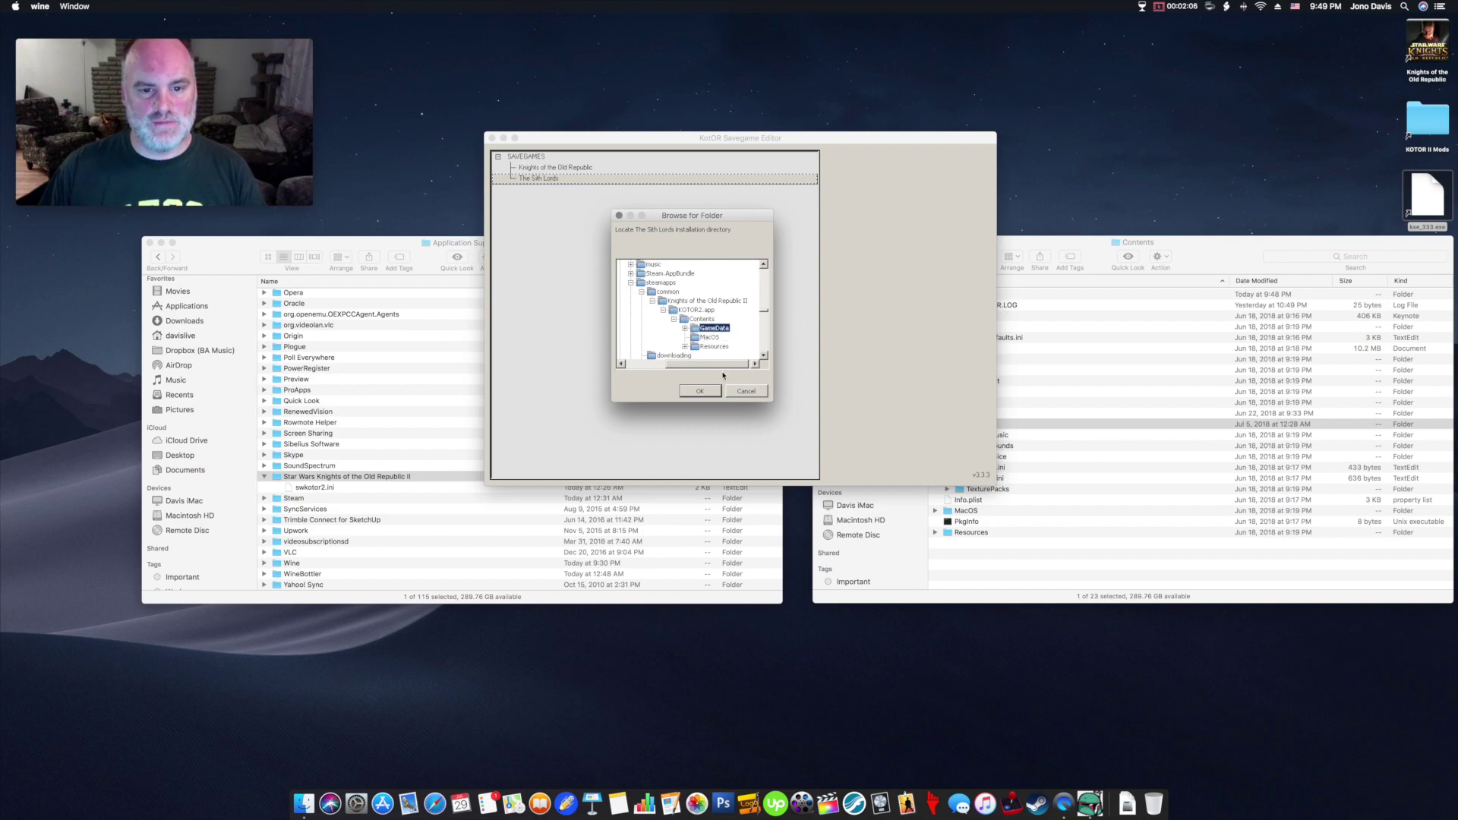
{"action": "left_click", "coordinate": [686, 329]}
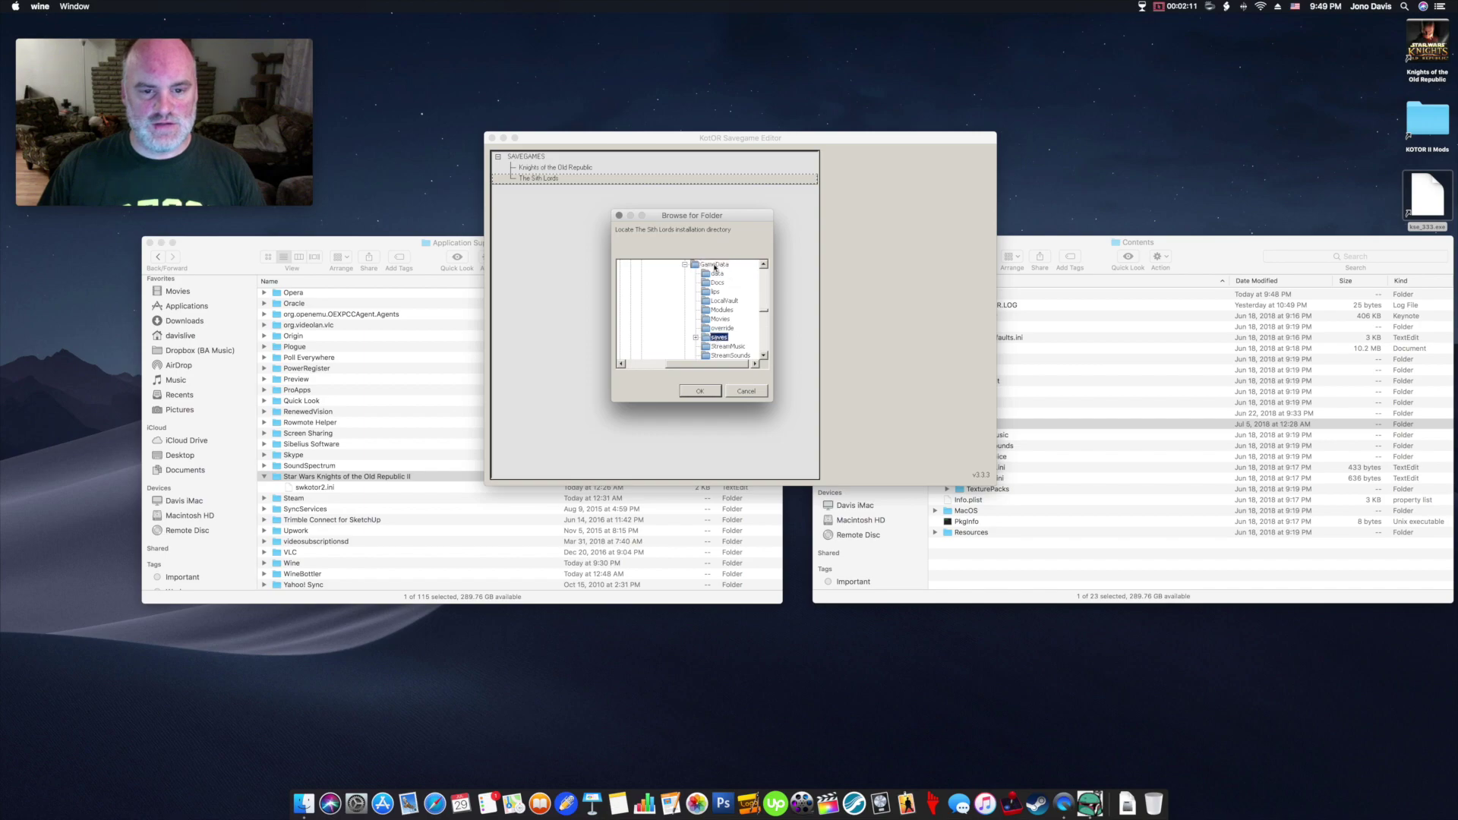
{"action": "left_click", "coordinate": [701, 392]}
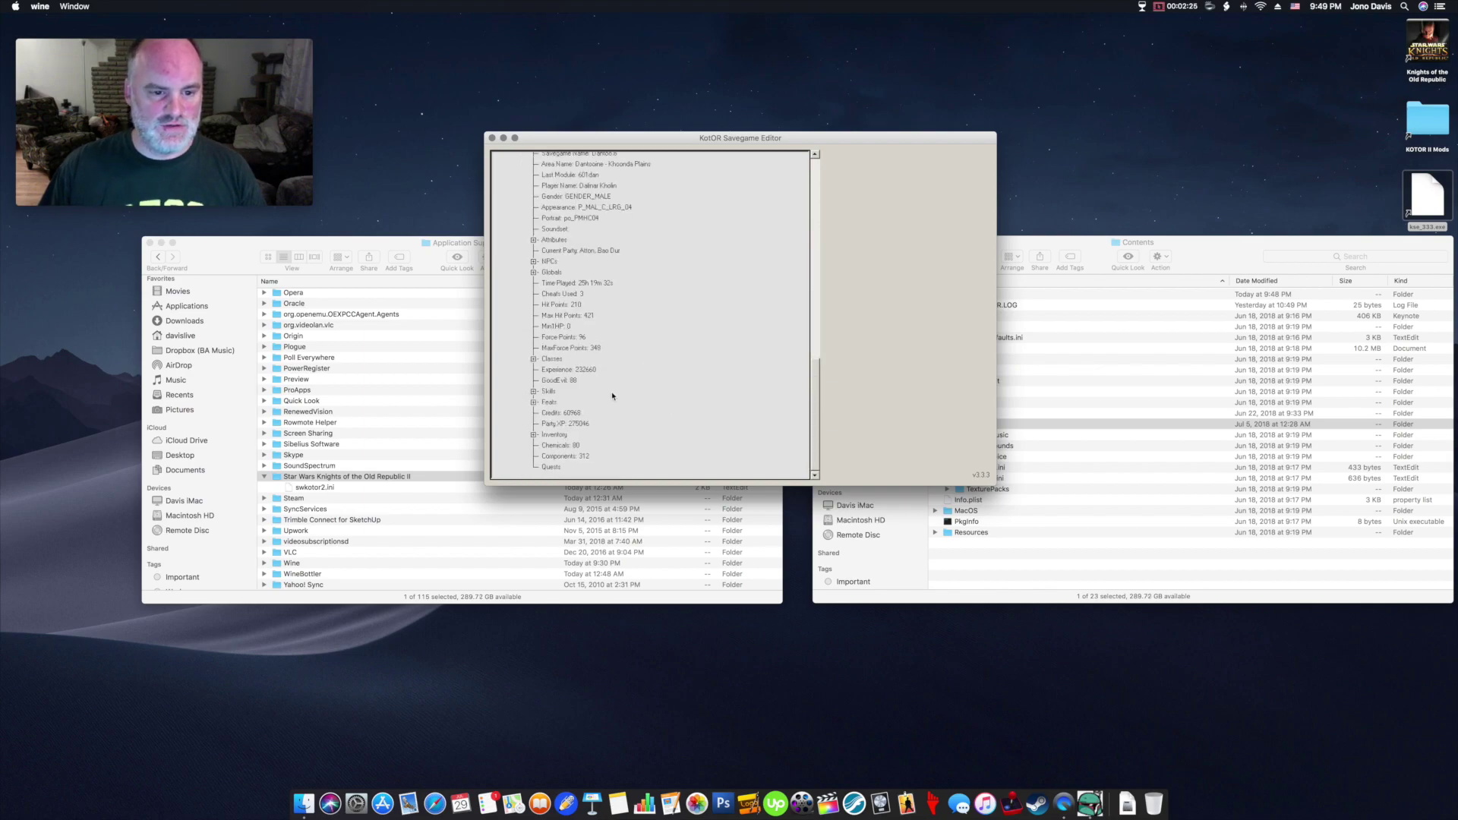
- Expand the Feats of the Game49 save and examine its feat list alongside the available feats
{"action": "left_click", "coordinate": [534, 406]}
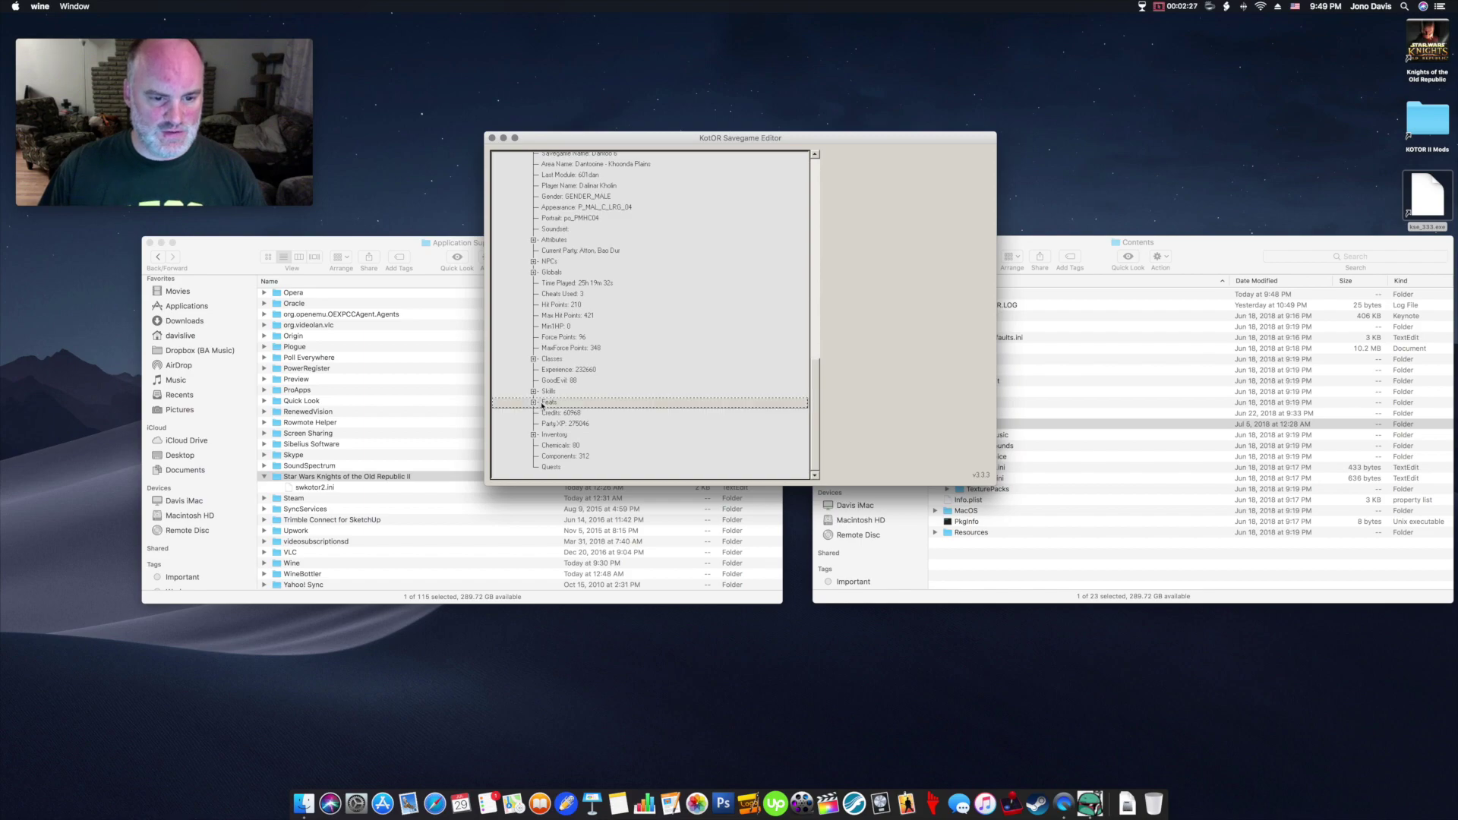
{"action": "left_click", "coordinate": [534, 403]}
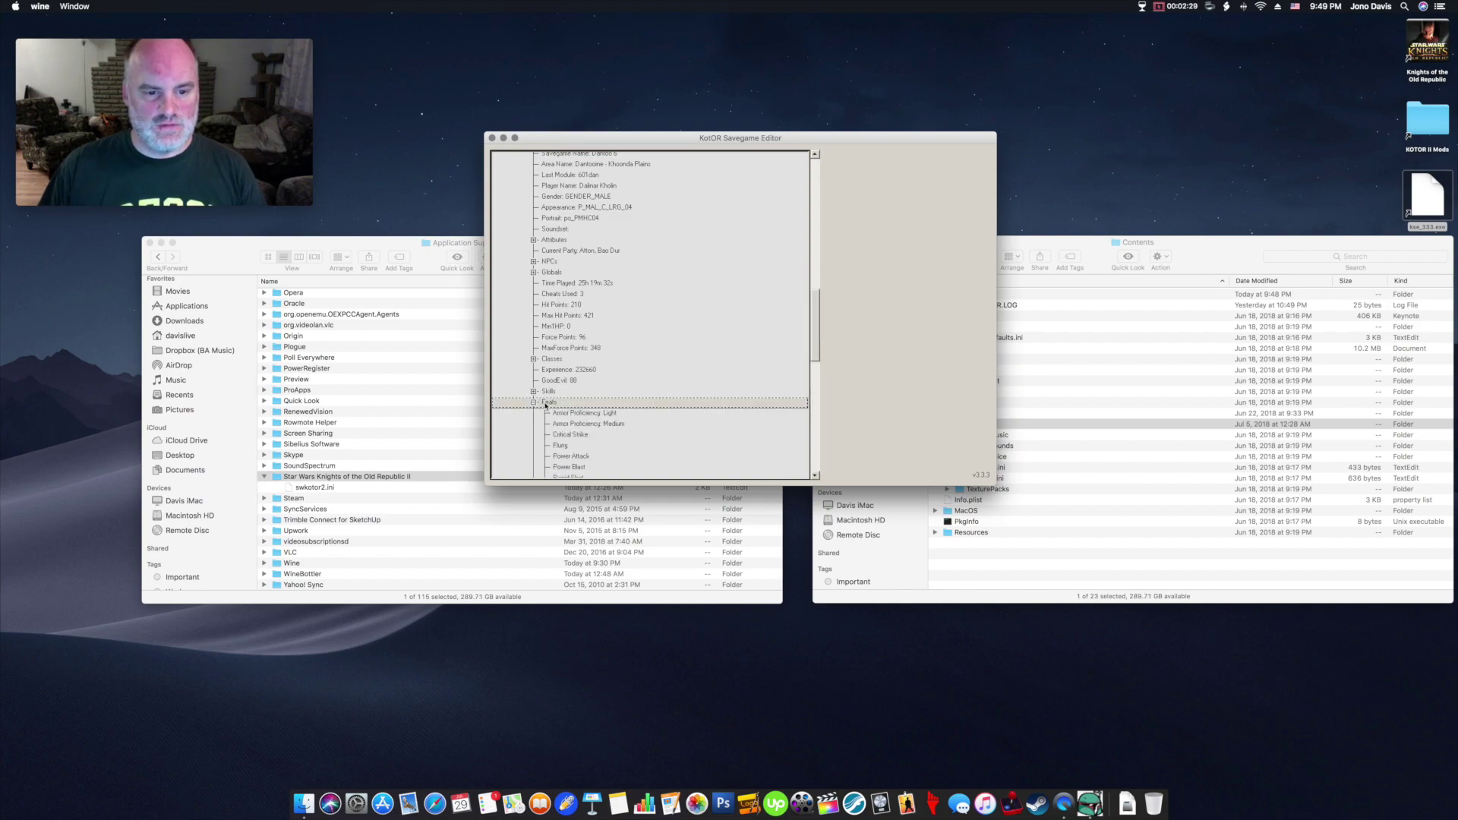
{"action": "left_click", "coordinate": [547, 403]}
{"action": "scroll", "coordinate": [595, 422], "scroll_direction": "down", "scroll_amount": 8}
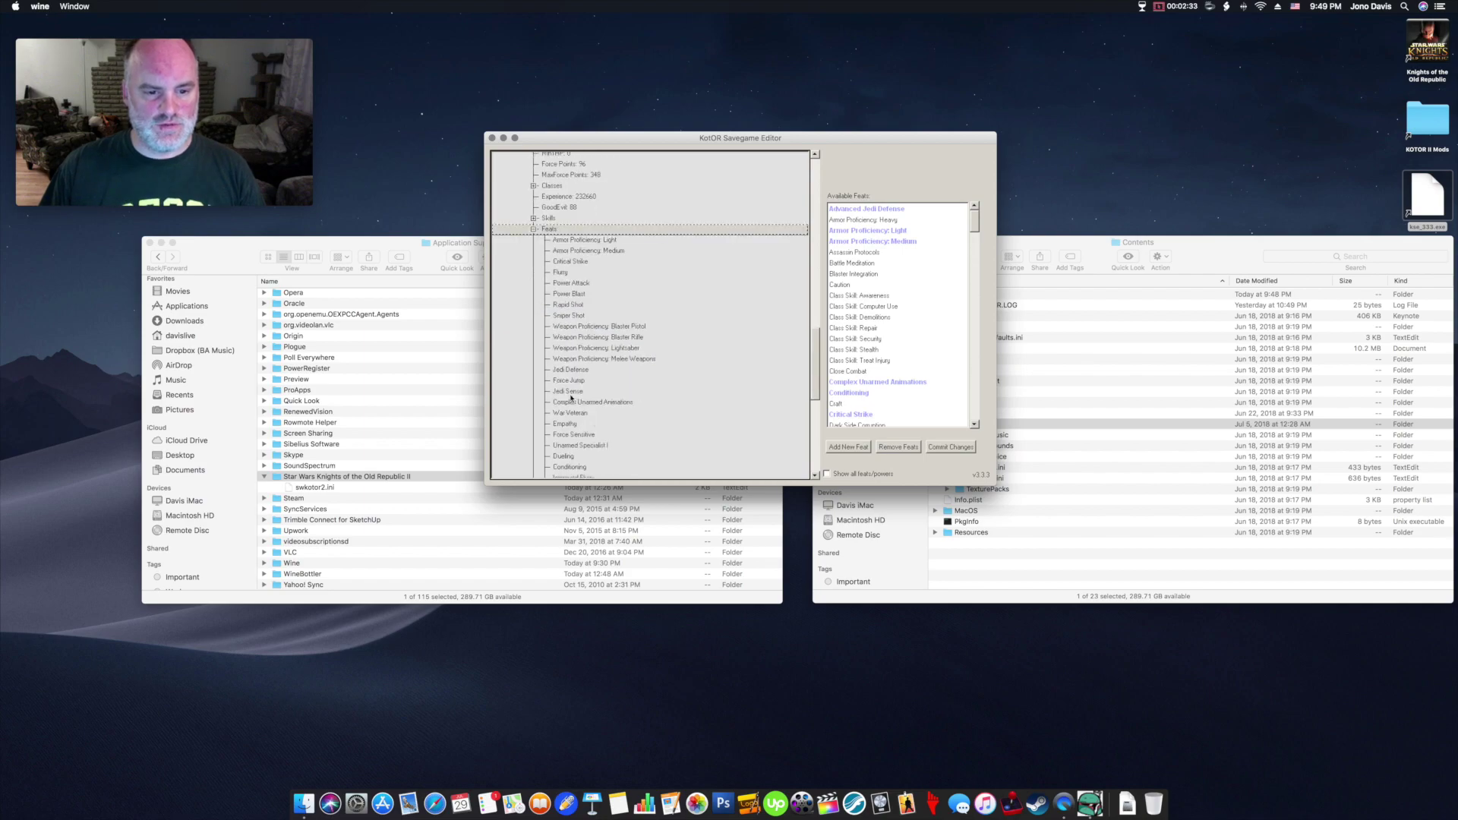
{"action": "left_click", "coordinate": [572, 392]}
{"action": "left_click", "coordinate": [547, 228]}
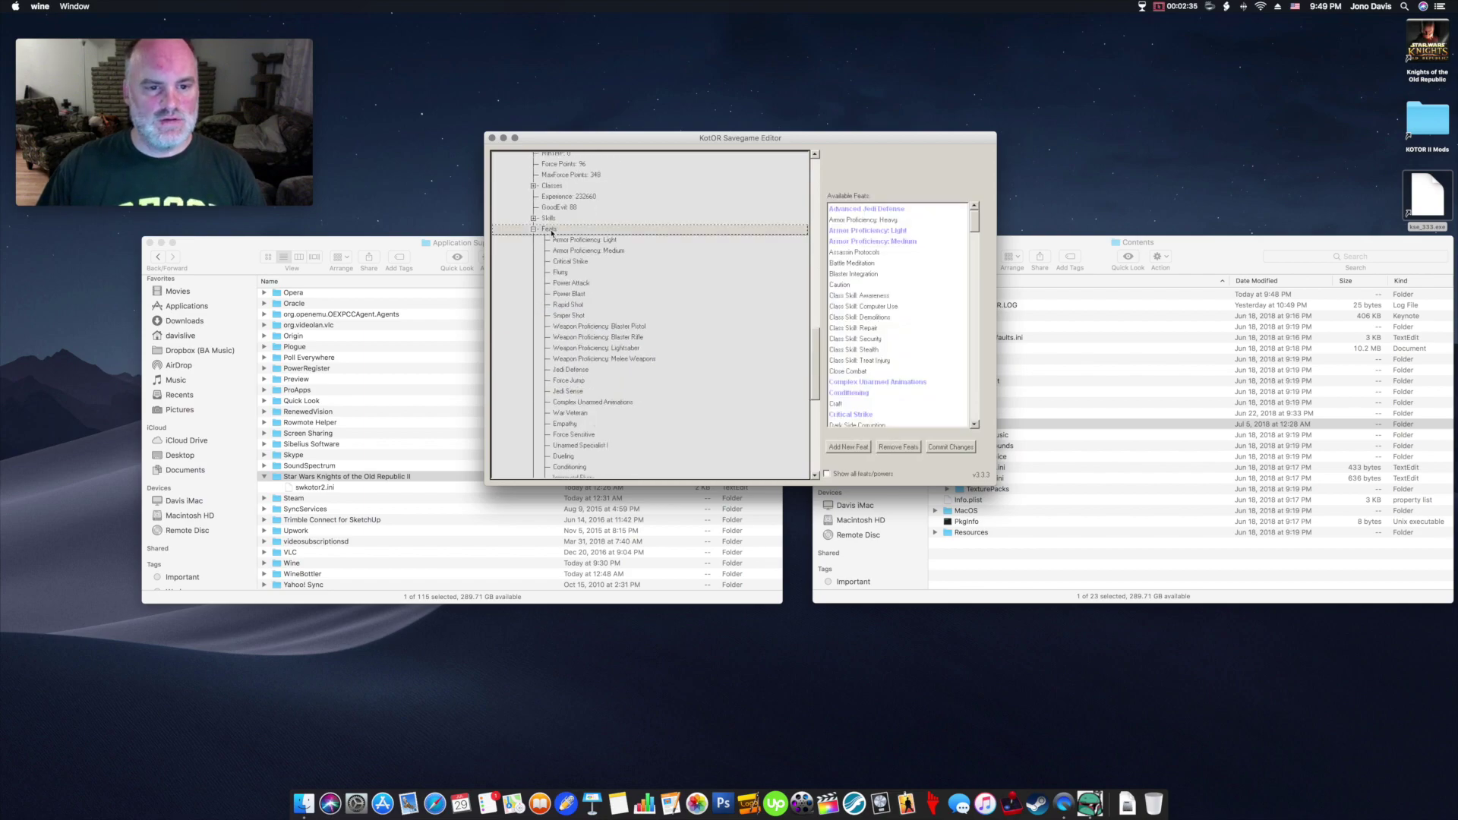
{"action": "scroll", "coordinate": [580, 272], "scroll_direction": "down", "scroll_amount": 5}
{"action": "scroll", "coordinate": [580, 272], "scroll_direction": "up", "scroll_amount": 5}
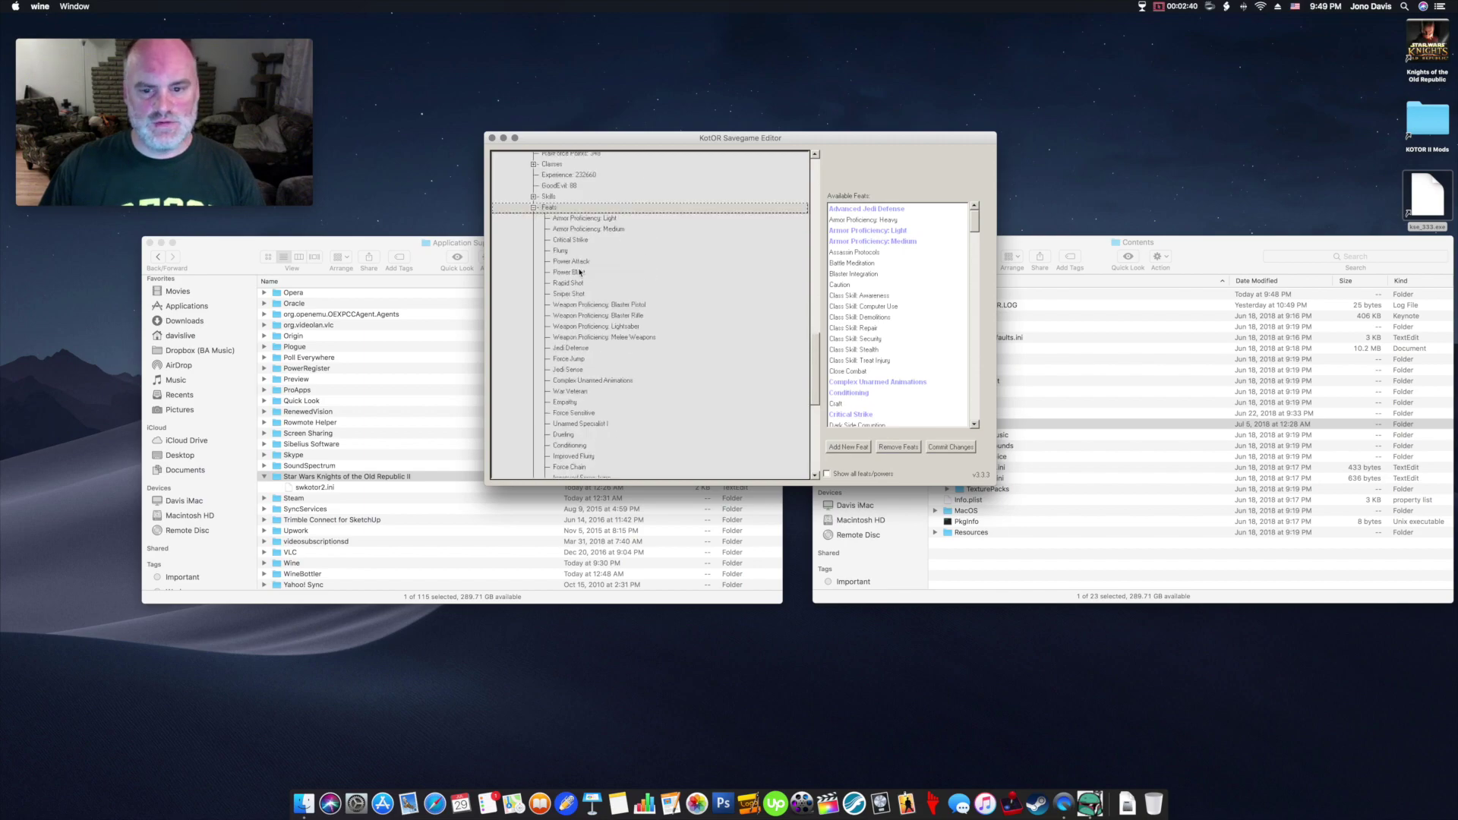
{"action": "scroll", "coordinate": [596, 267], "scroll_direction": "up", "scroll_amount": 5}
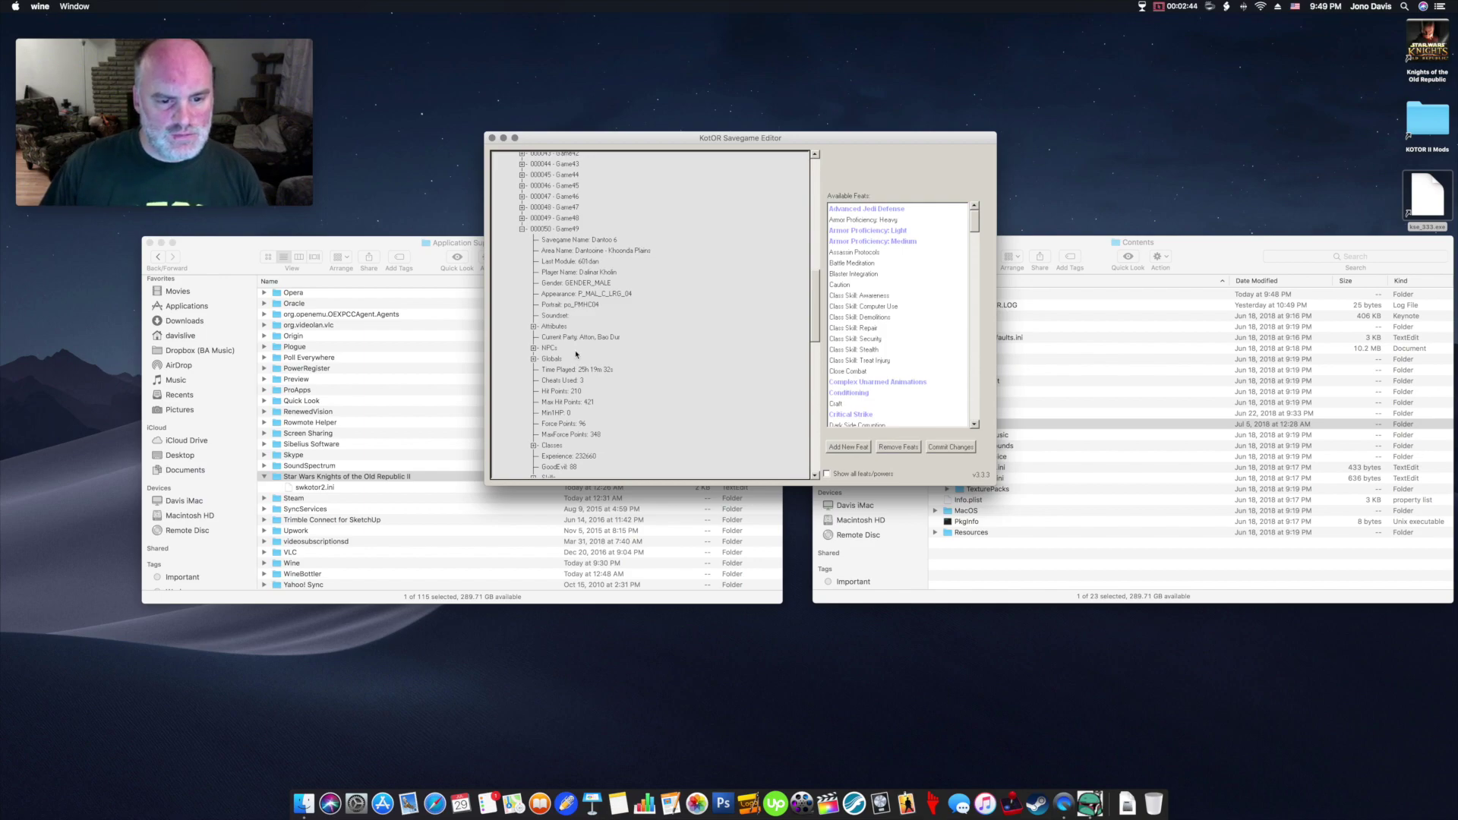
- Expand the save's Classes down to Jedi Weapon Master and inspect that class, its level and its Force Powers
{"action": "left_click", "coordinate": [534, 446]}
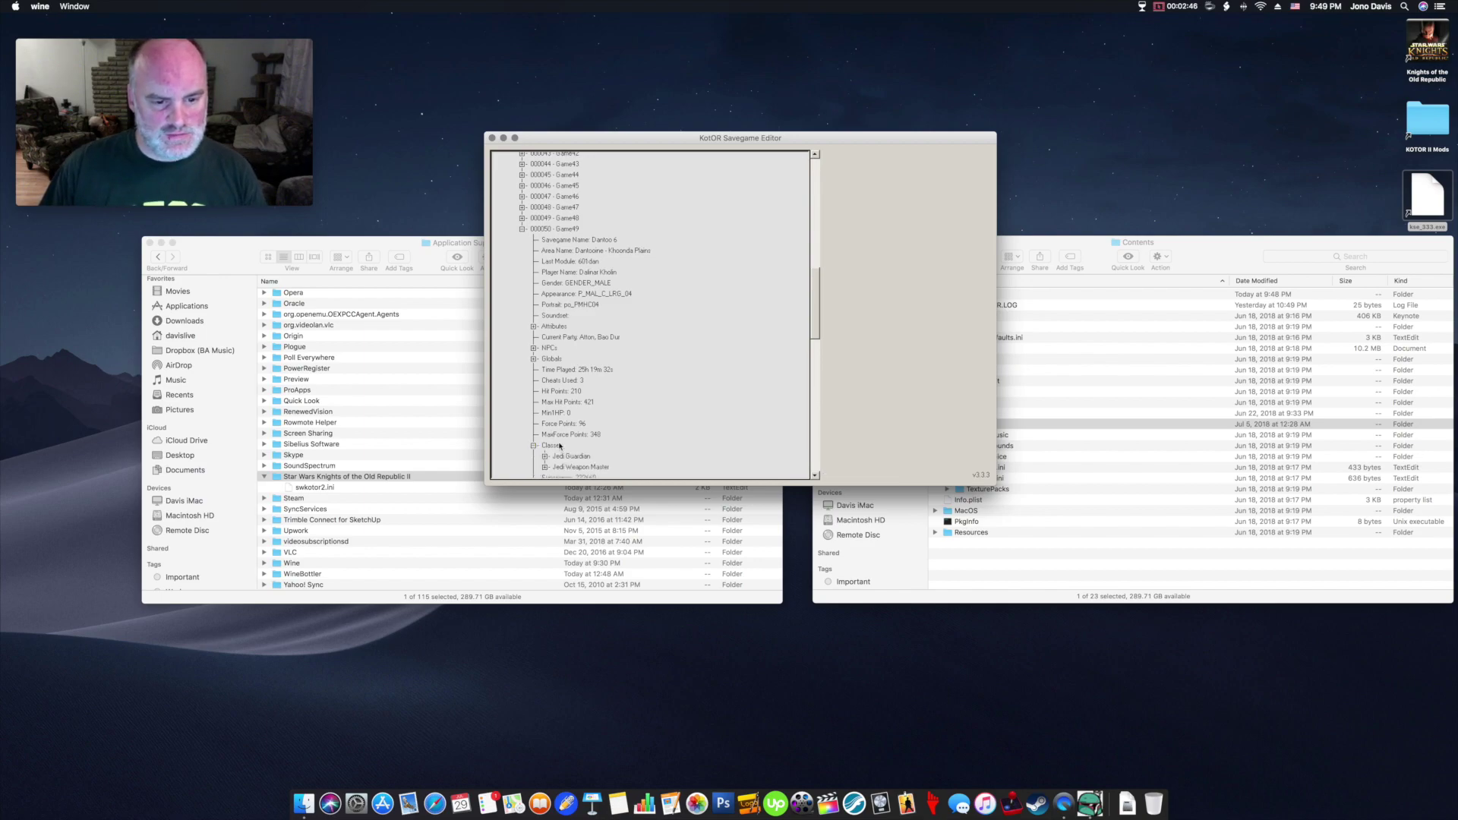
{"action": "scroll", "coordinate": [567, 304], "scroll_direction": "down", "scroll_amount": 5}
{"action": "left_click", "coordinate": [572, 315]}
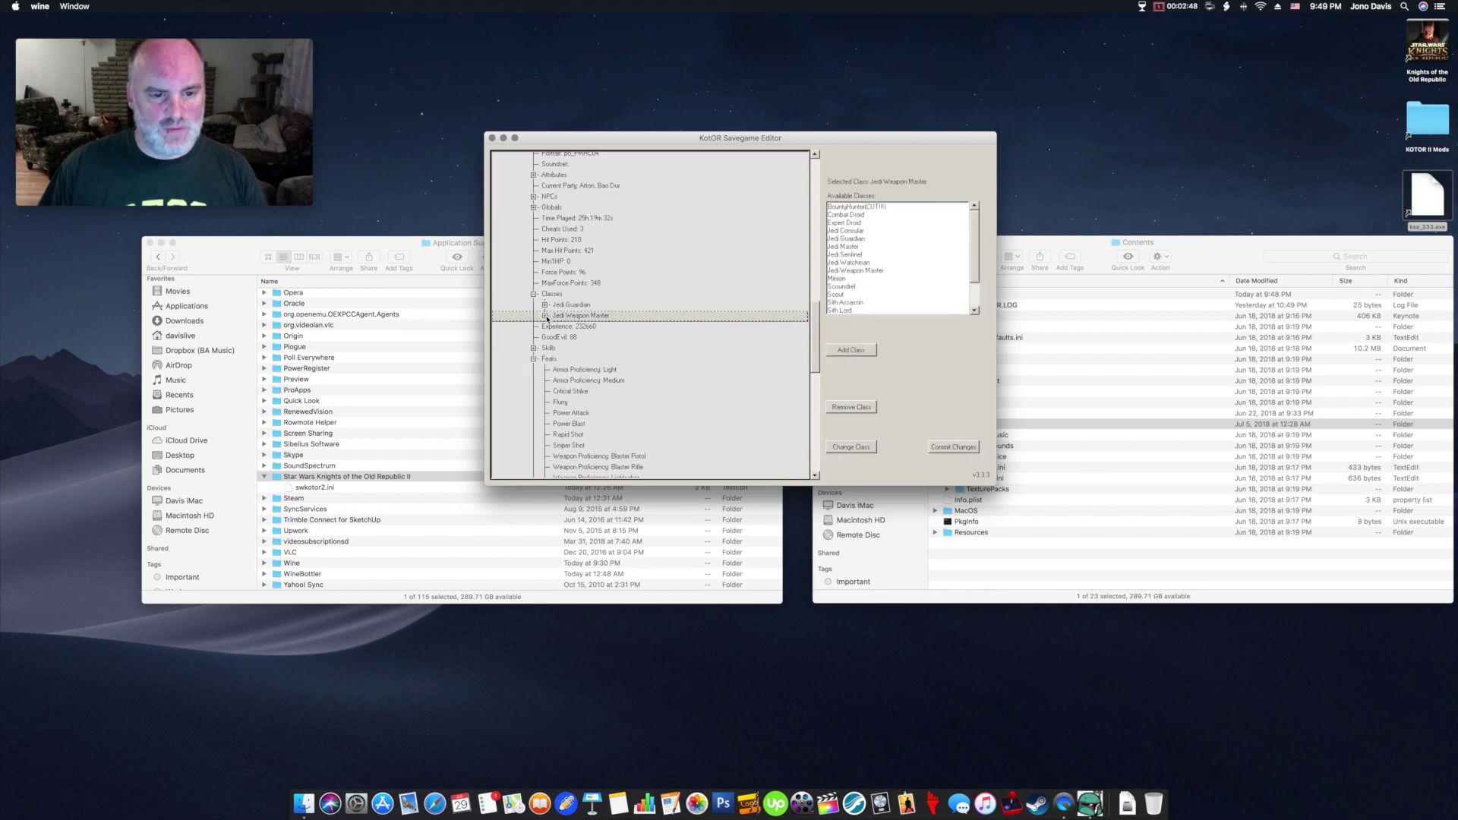
{"action": "left_click", "coordinate": [546, 316]}
{"action": "left_click", "coordinate": [578, 326]}
{"action": "left_click", "coordinate": [576, 337]}
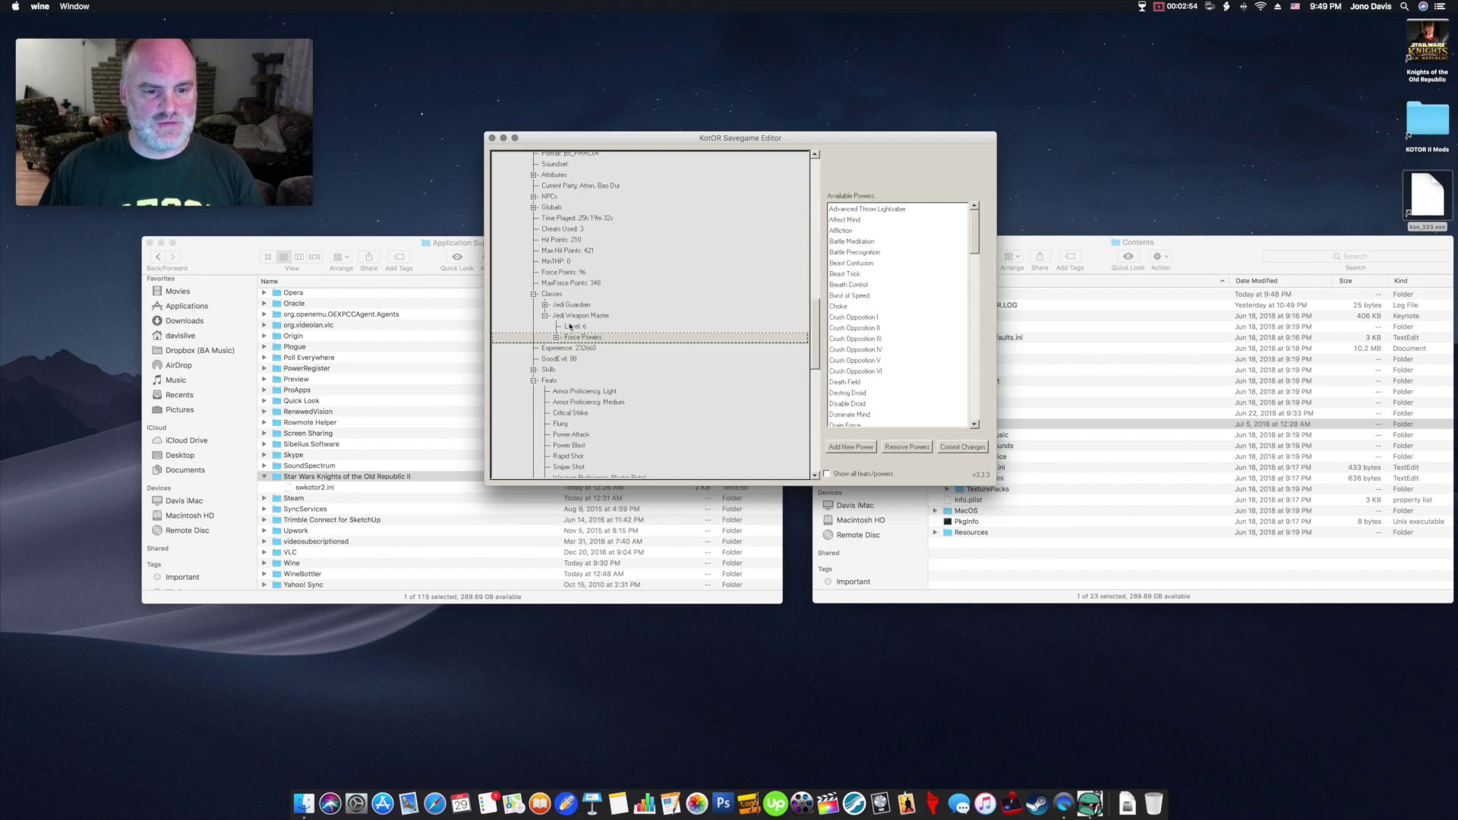
{"action": "scroll", "coordinate": [570, 327], "scroll_direction": "down", "scroll_amount": 3}
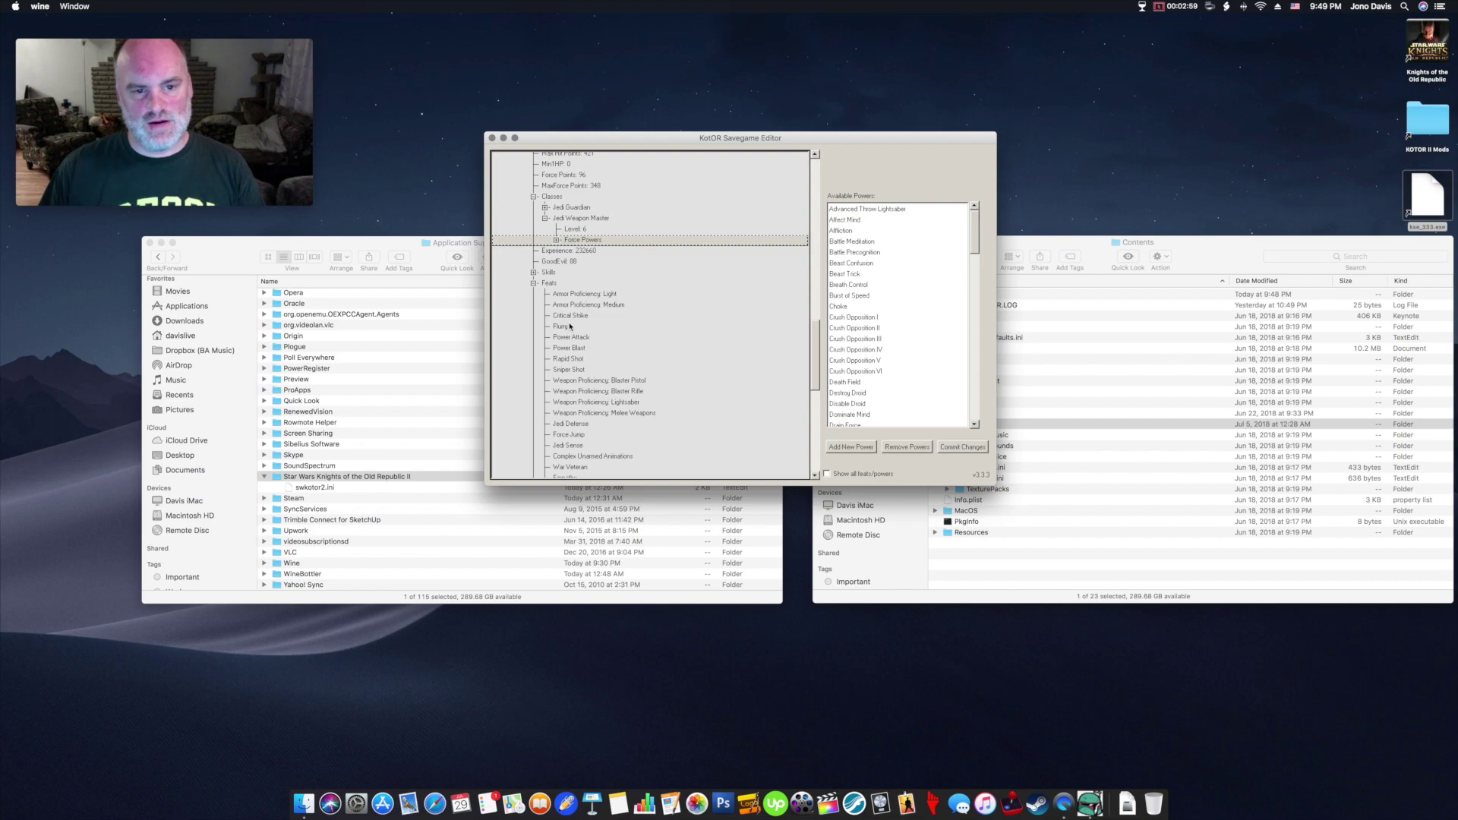
{"action": "scroll", "coordinate": [571, 326], "scroll_direction": "up", "scroll_amount": 10}
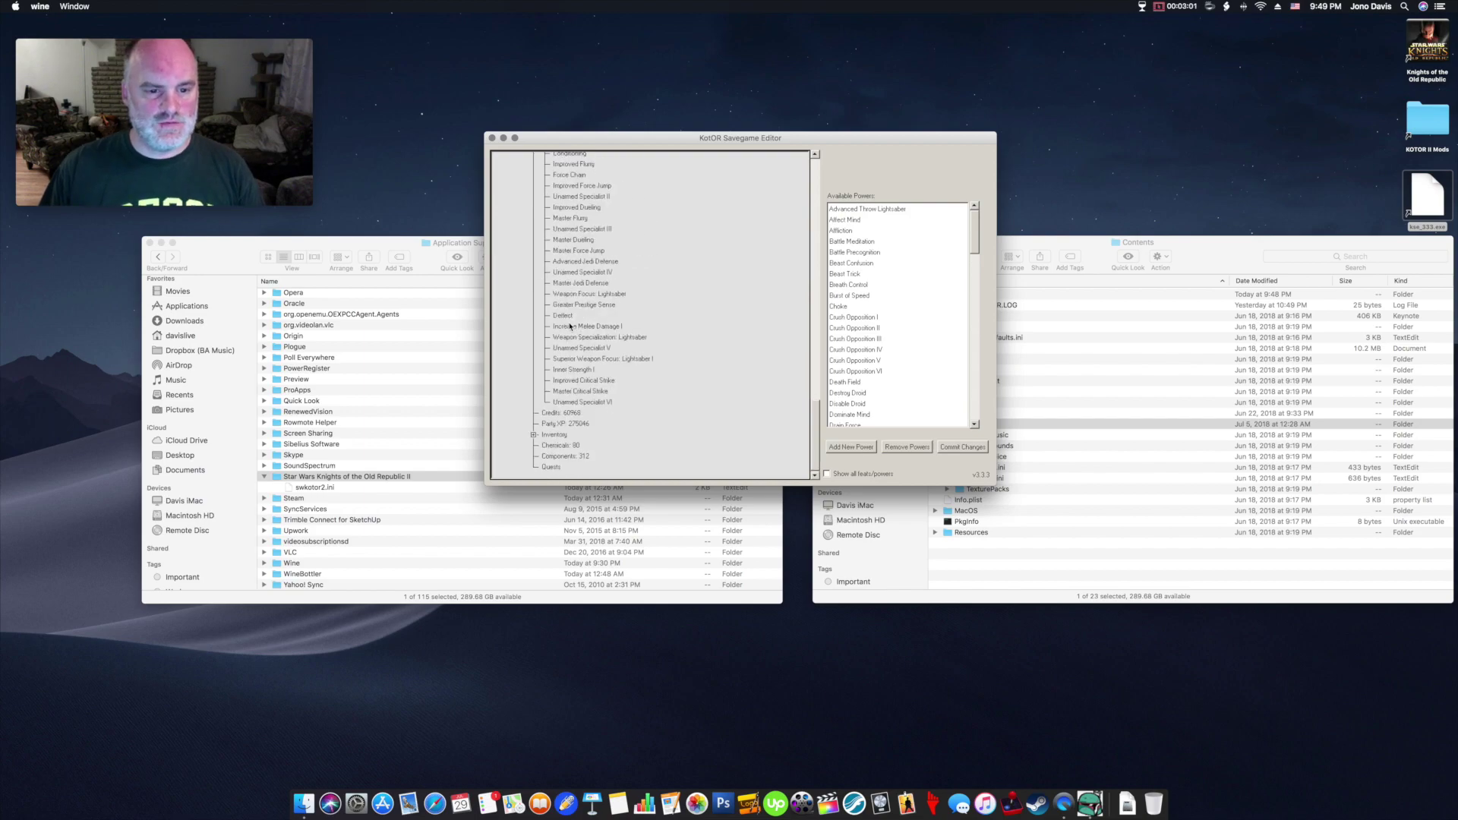
{"action": "scroll", "coordinate": [571, 327], "scroll_direction": "down", "scroll_amount": 7}
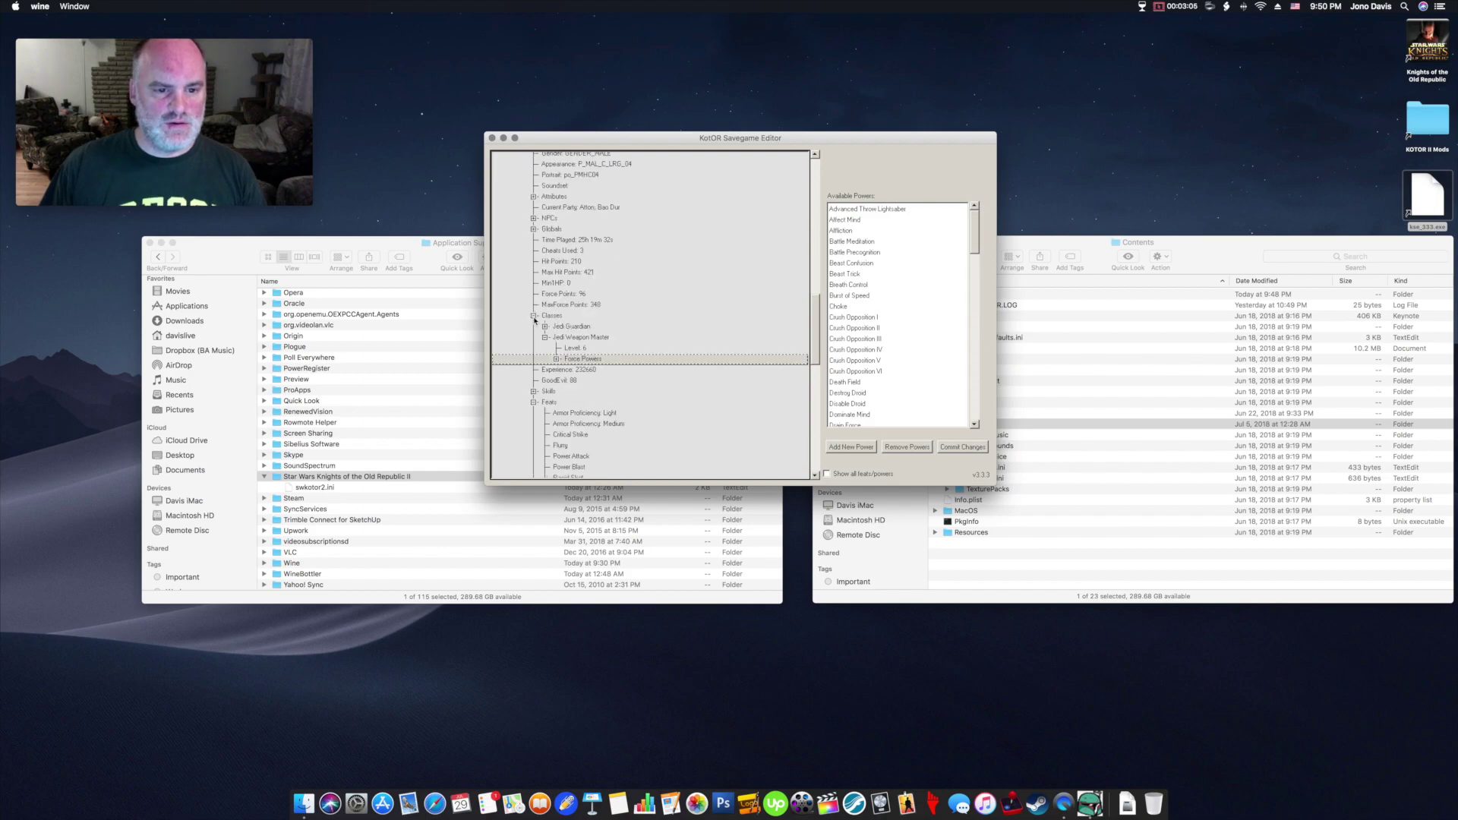
- Collapse Classes and expand Skills to review the character's individual skill values
{"action": "left_click", "coordinate": [534, 316]}
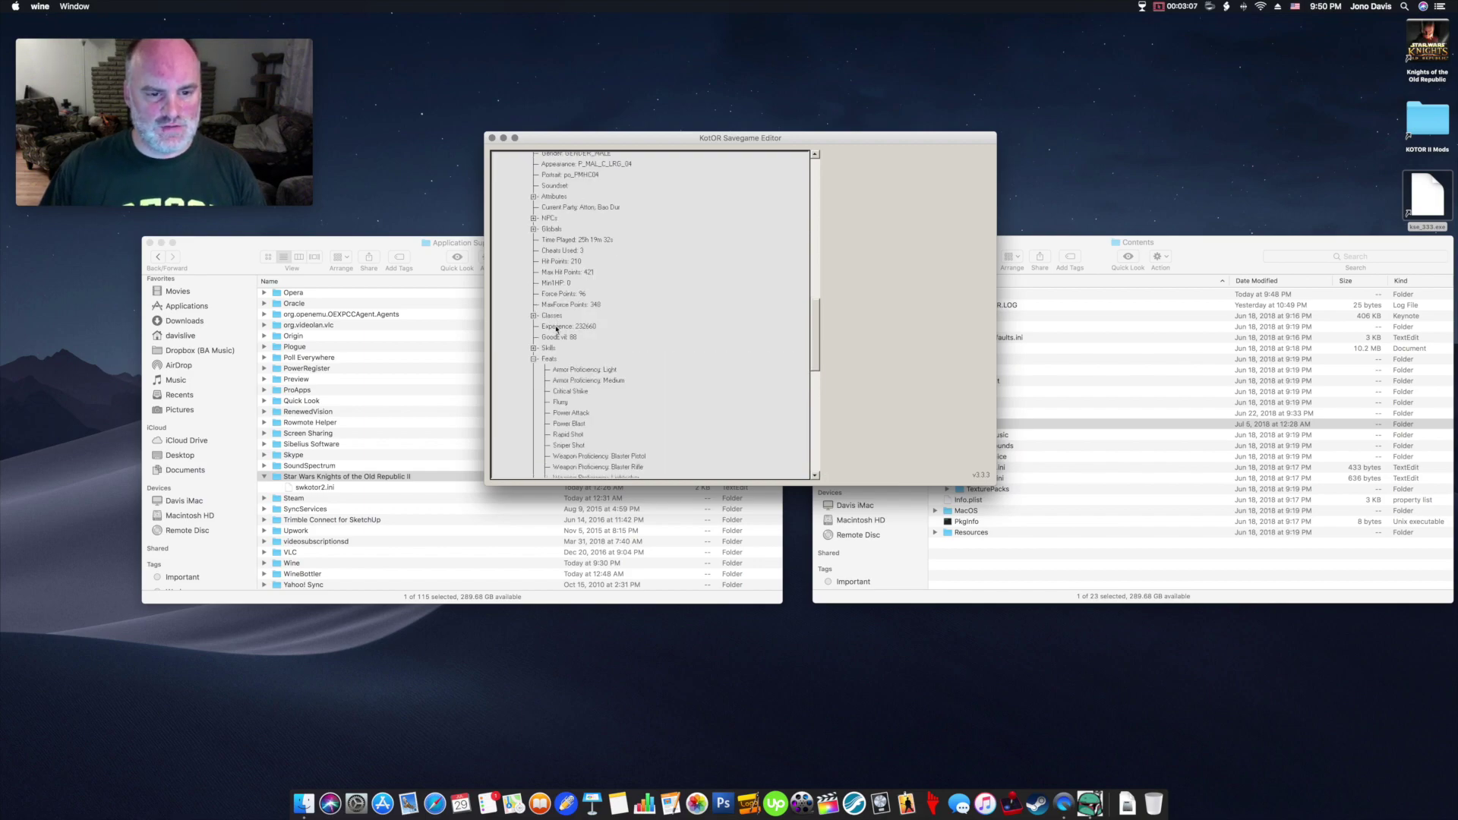
{"action": "scroll", "coordinate": [556, 329], "scroll_direction": "down", "scroll_amount": 2}
{"action": "left_click", "coordinate": [534, 284]}
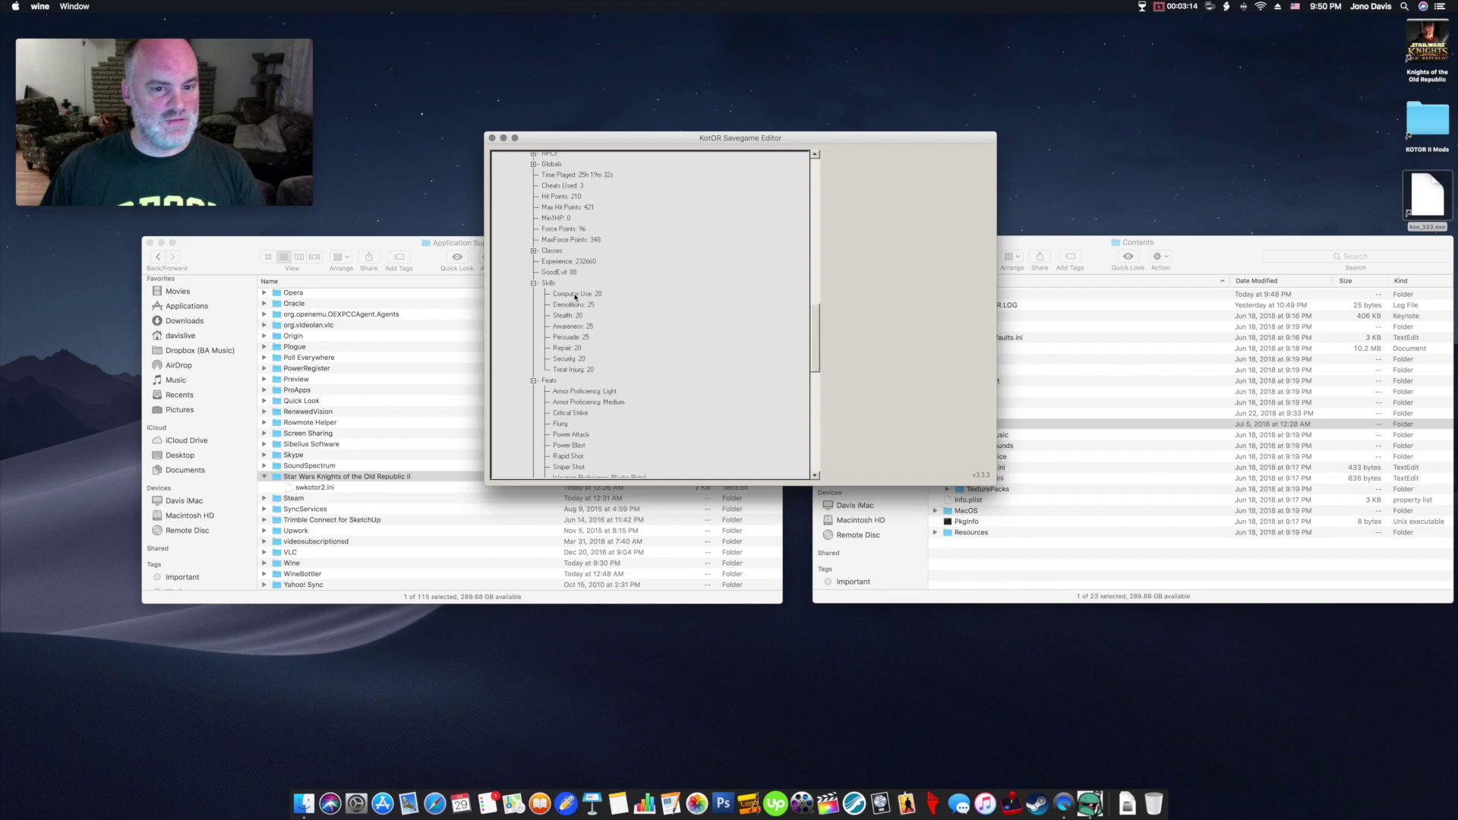
{"action": "scroll", "coordinate": [600, 354], "scroll_direction": "up", "scroll_amount": 1}
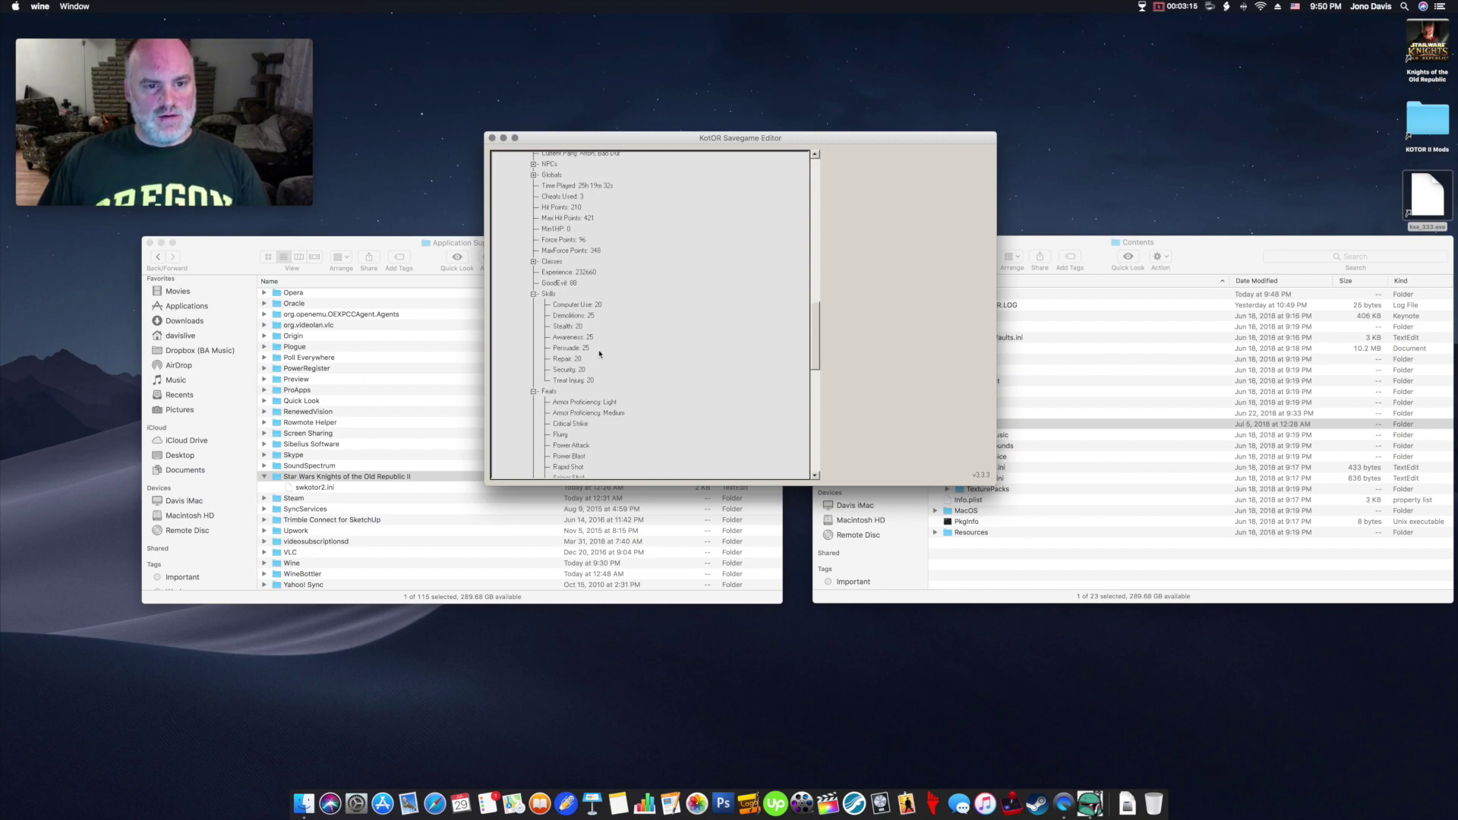
- Expand the save's Inventory, inspect the a_shield_02 item's quantity field and bring up the list of available items
{"action": "scroll", "coordinate": [600, 354], "scroll_direction": "down", "scroll_amount": 10}
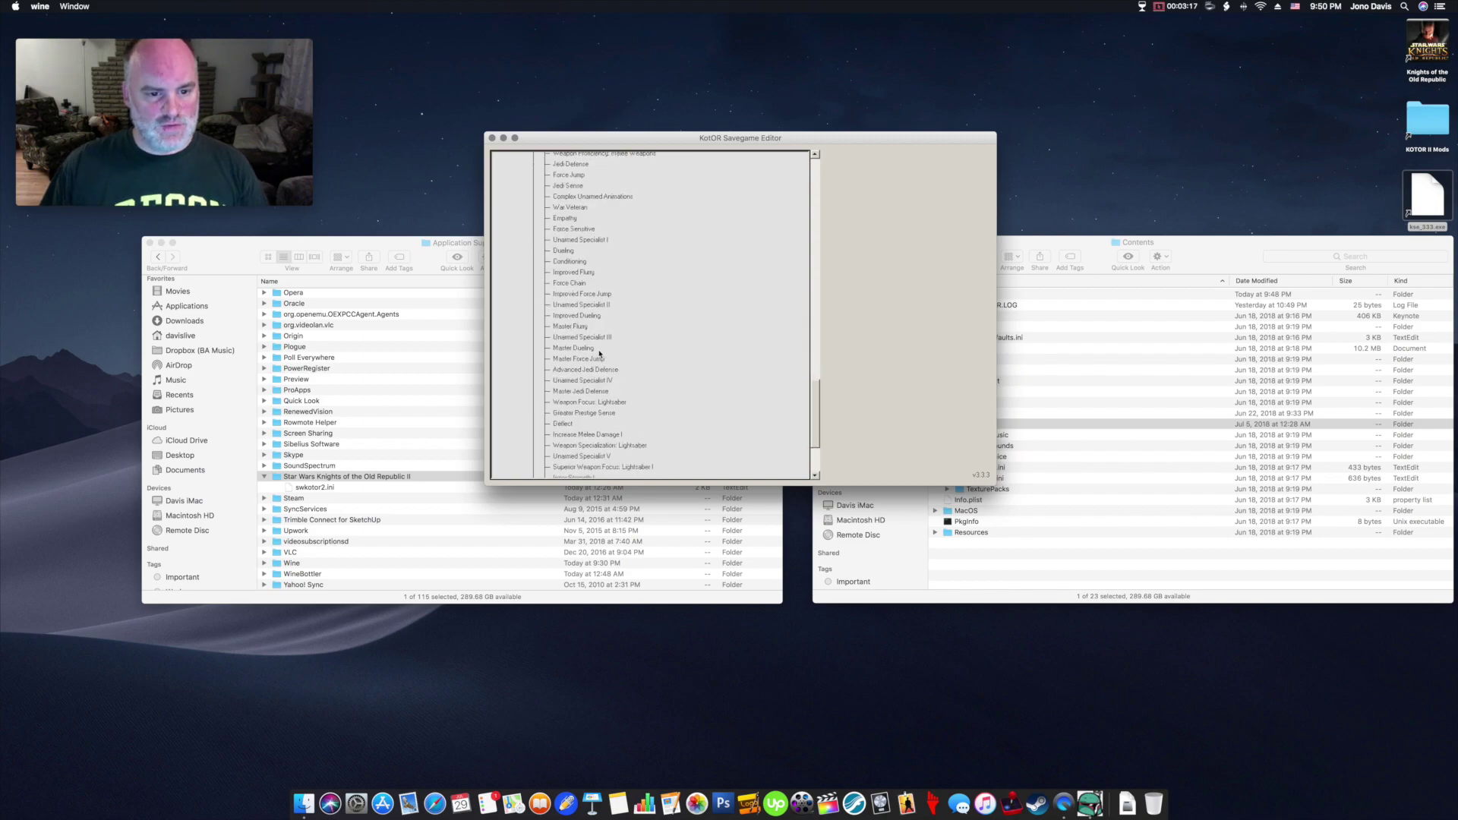
{"action": "scroll", "coordinate": [600, 354], "scroll_direction": "down", "scroll_amount": 5}
{"action": "left_click", "coordinate": [534, 435]}
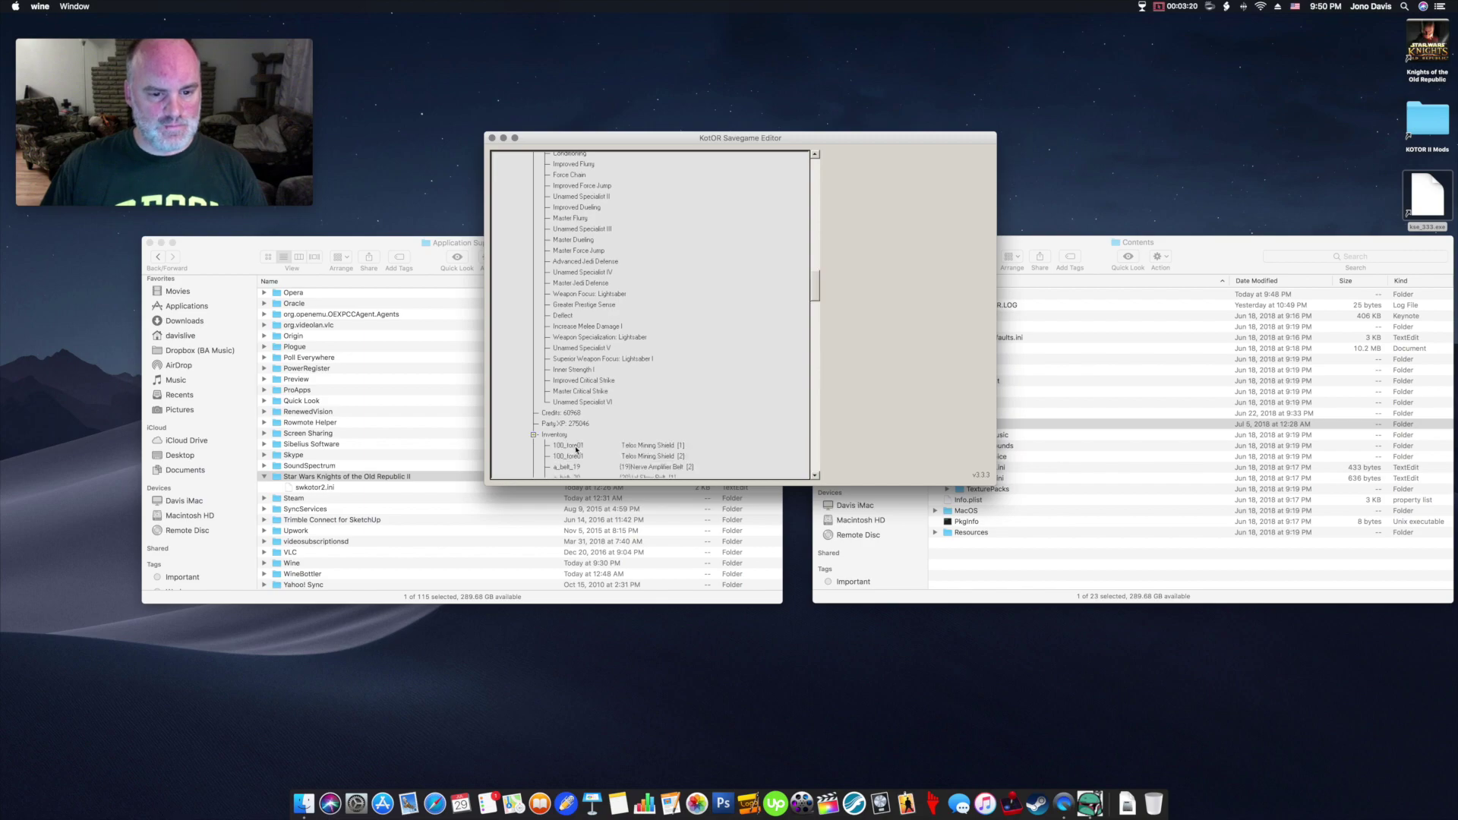
{"action": "scroll", "coordinate": [577, 450], "scroll_direction": "down", "scroll_amount": 5}
{"action": "scroll", "coordinate": [578, 450], "scroll_direction": "down", "scroll_amount": 1}
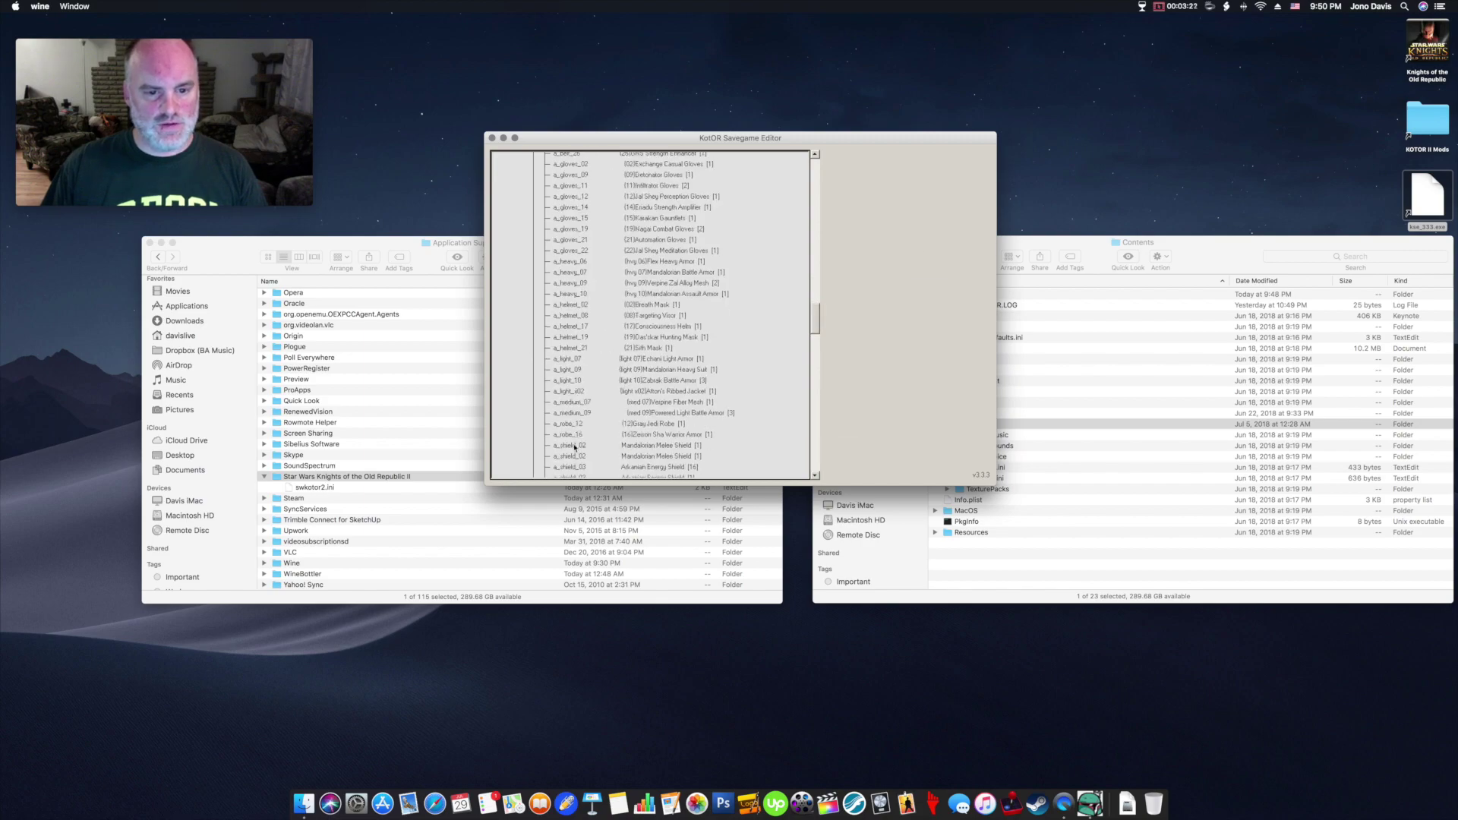
{"action": "left_click", "coordinate": [575, 448]}
{"action": "scroll", "coordinate": [575, 448], "scroll_direction": "down", "scroll_amount": 2}
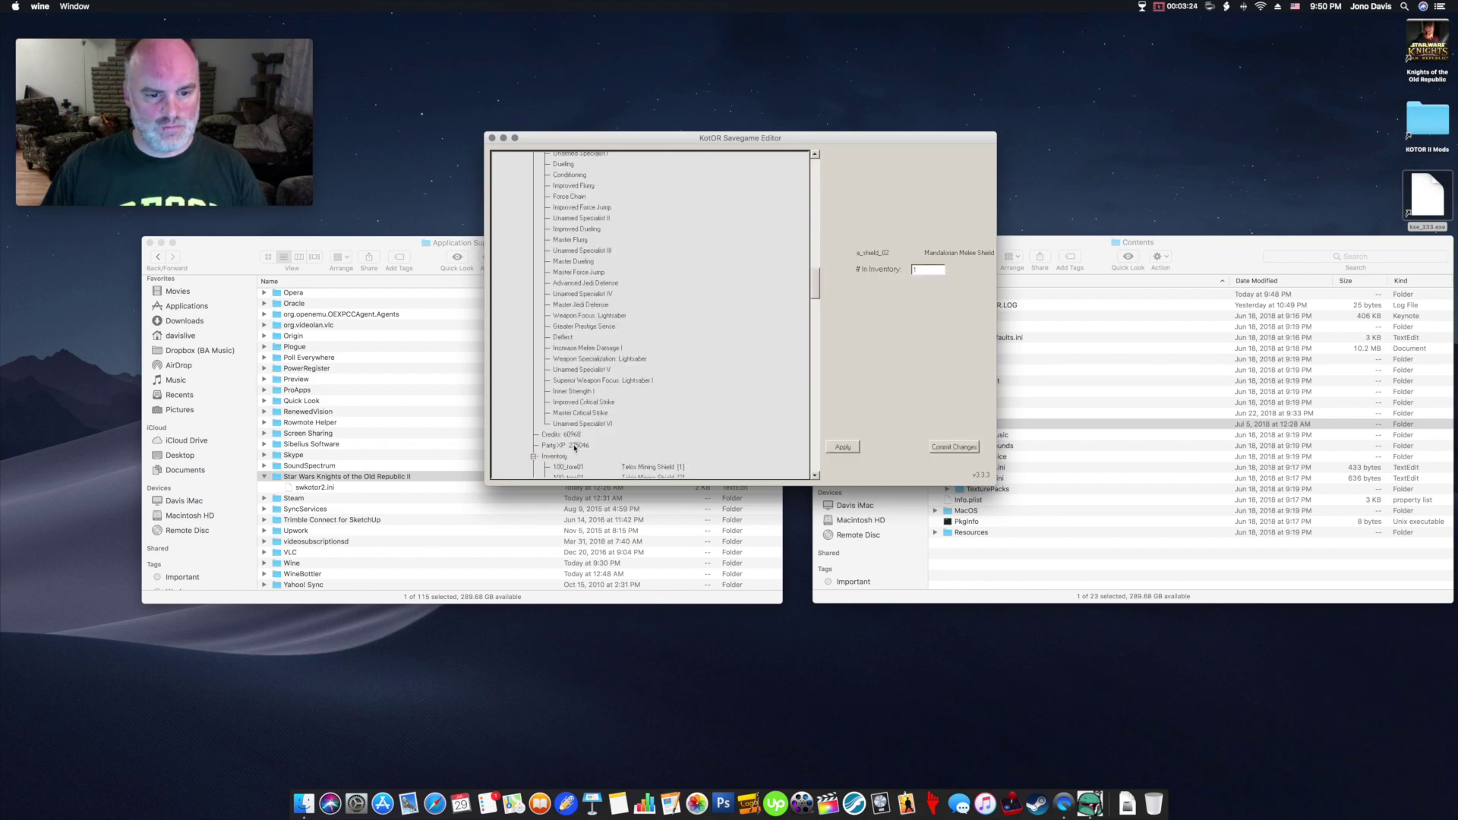
{"action": "left_click", "coordinate": [581, 456]}
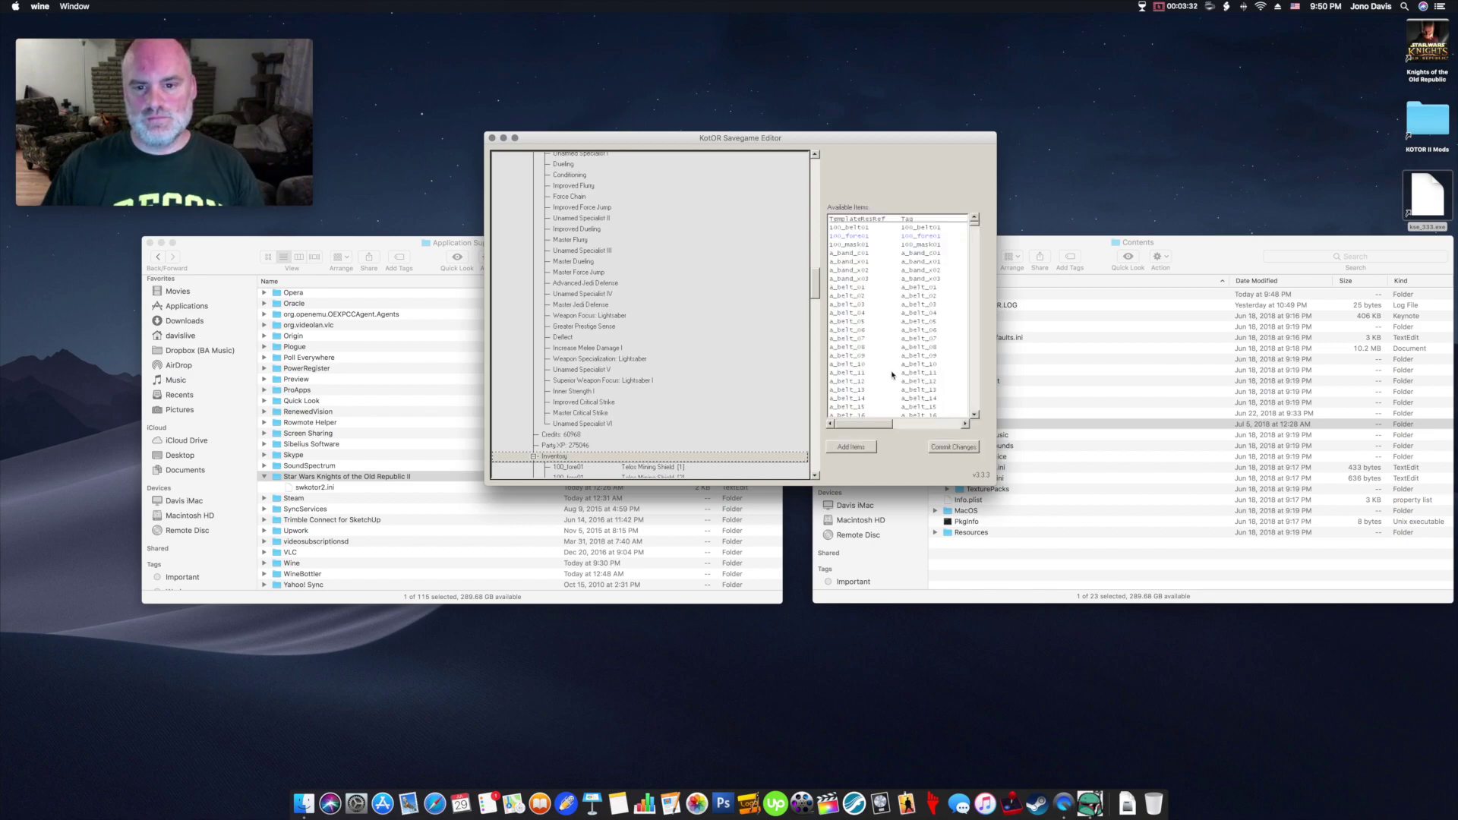
- Browse the available items past the a_shield entries and preview several item icons, finishing on d_armor_03
{"action": "left_click_drag", "start_coordinate": [975, 223], "coordinate": [970, 262]}
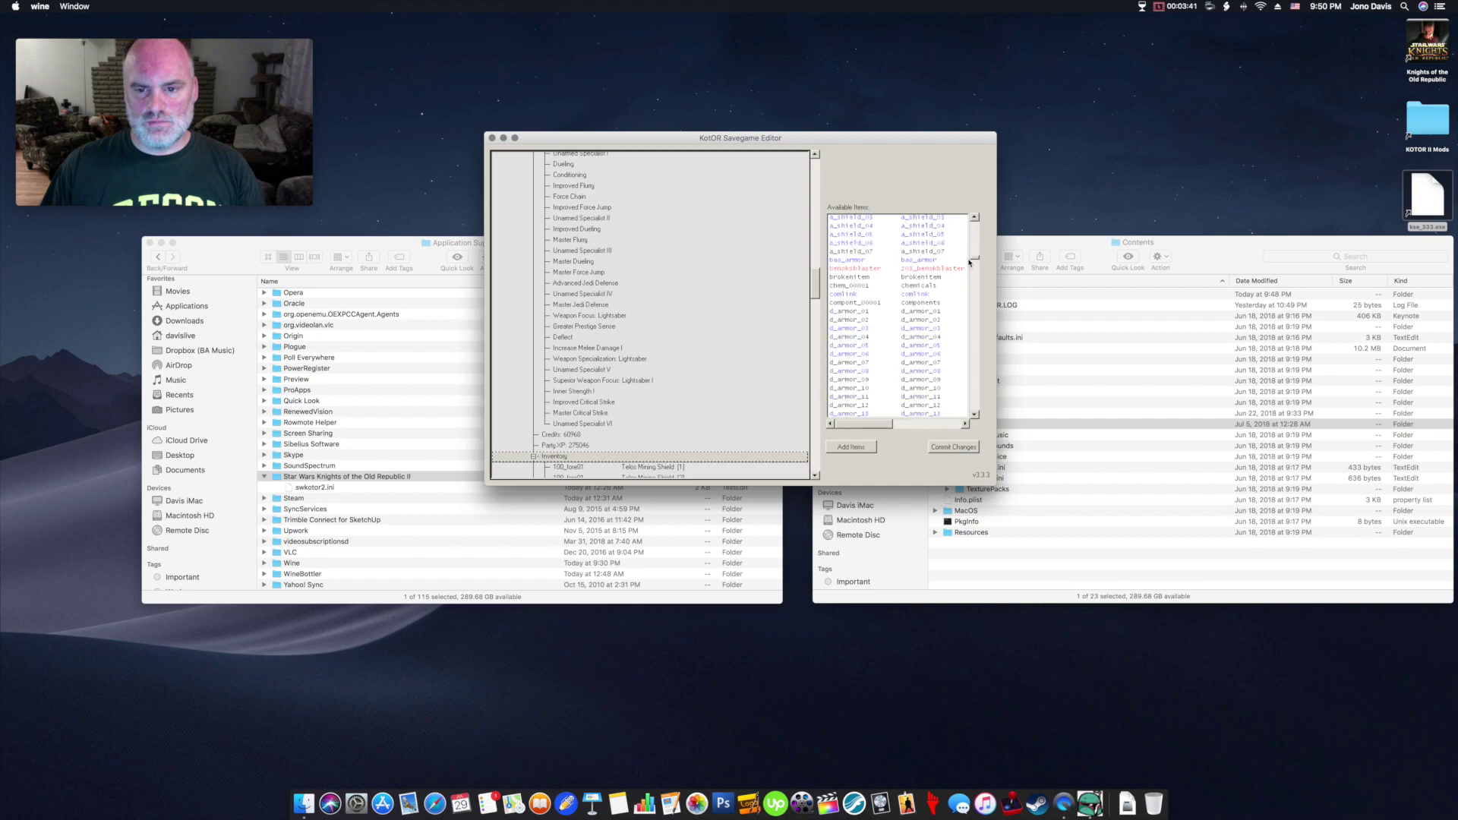
{"action": "left_click", "coordinate": [860, 263]}
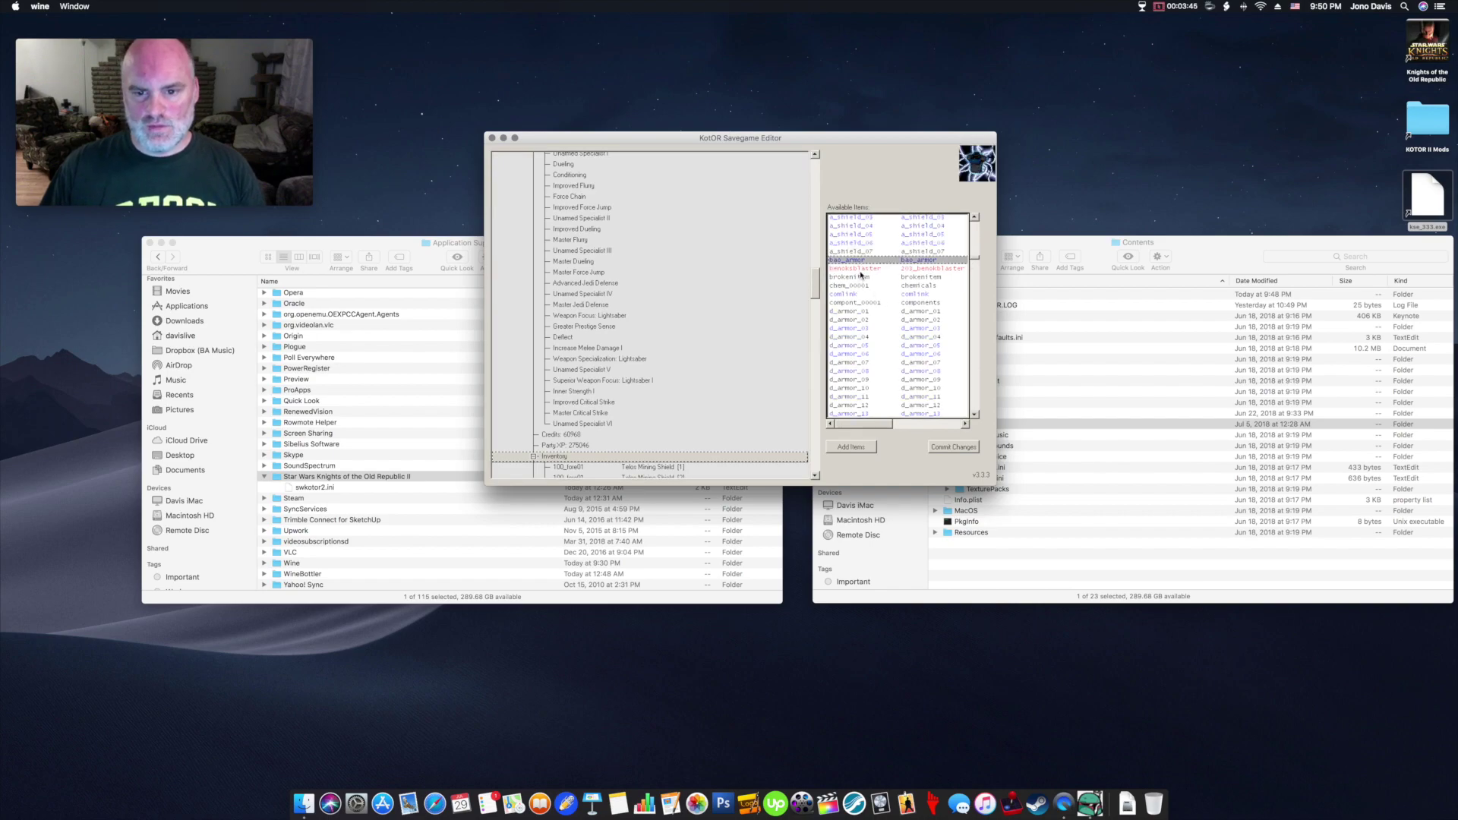
{"action": "left_click", "coordinate": [855, 271]}
{"action": "key", "text": "Up"}
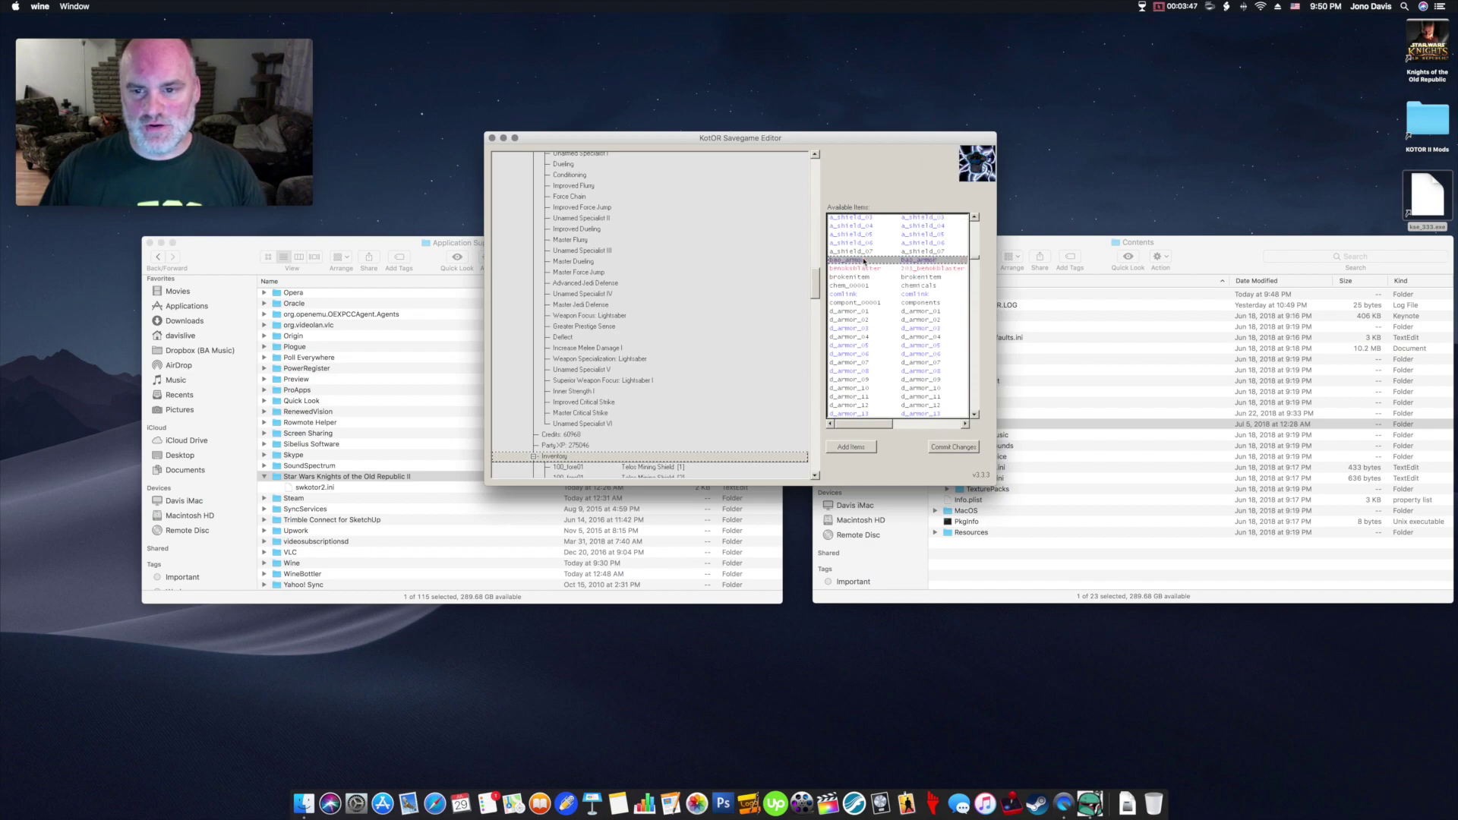
{"action": "key", "text": "Down"}
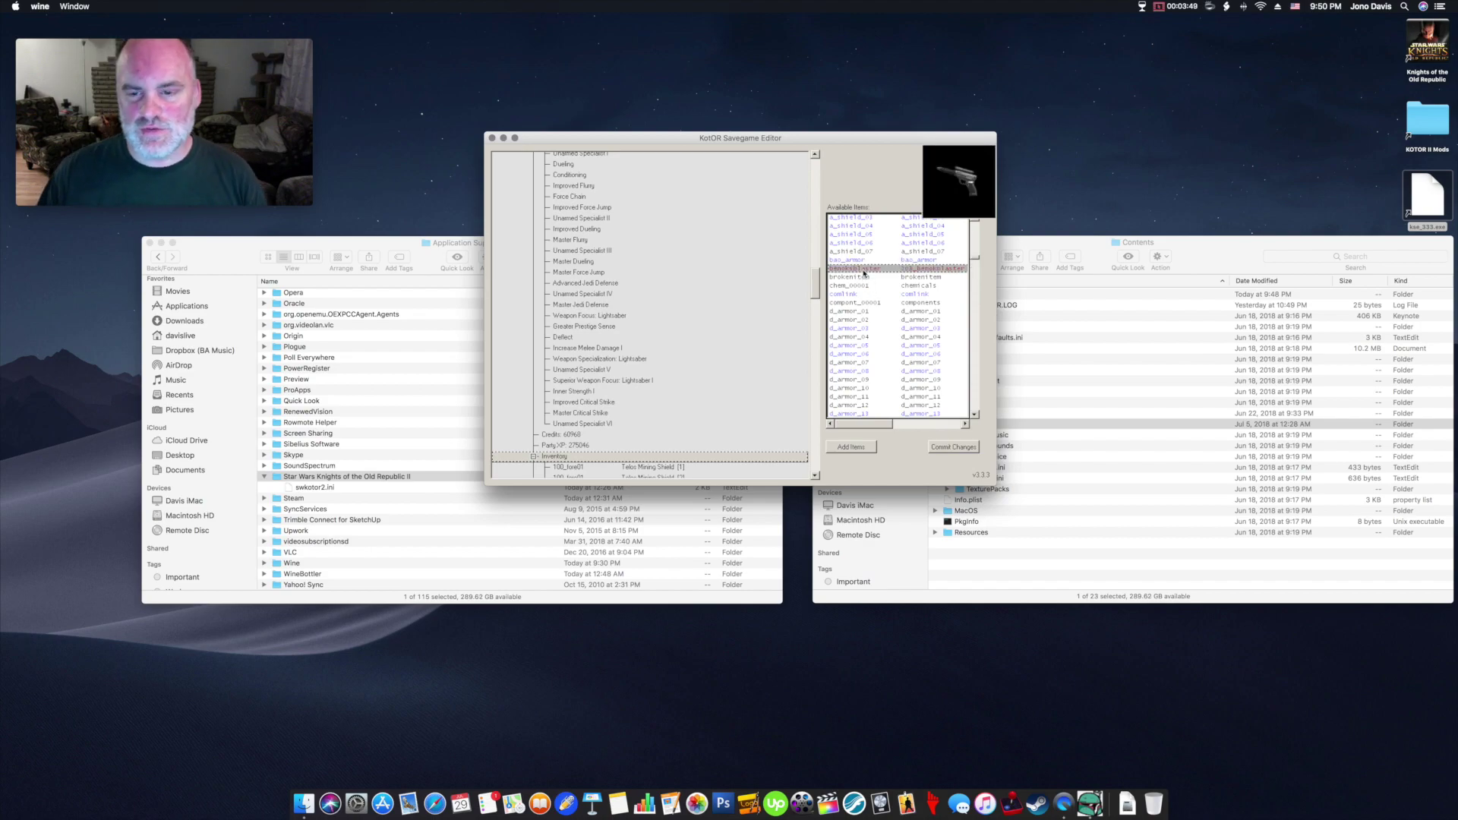
{"action": "left_click", "coordinate": [865, 278]}
{"action": "left_click", "coordinate": [864, 262]}
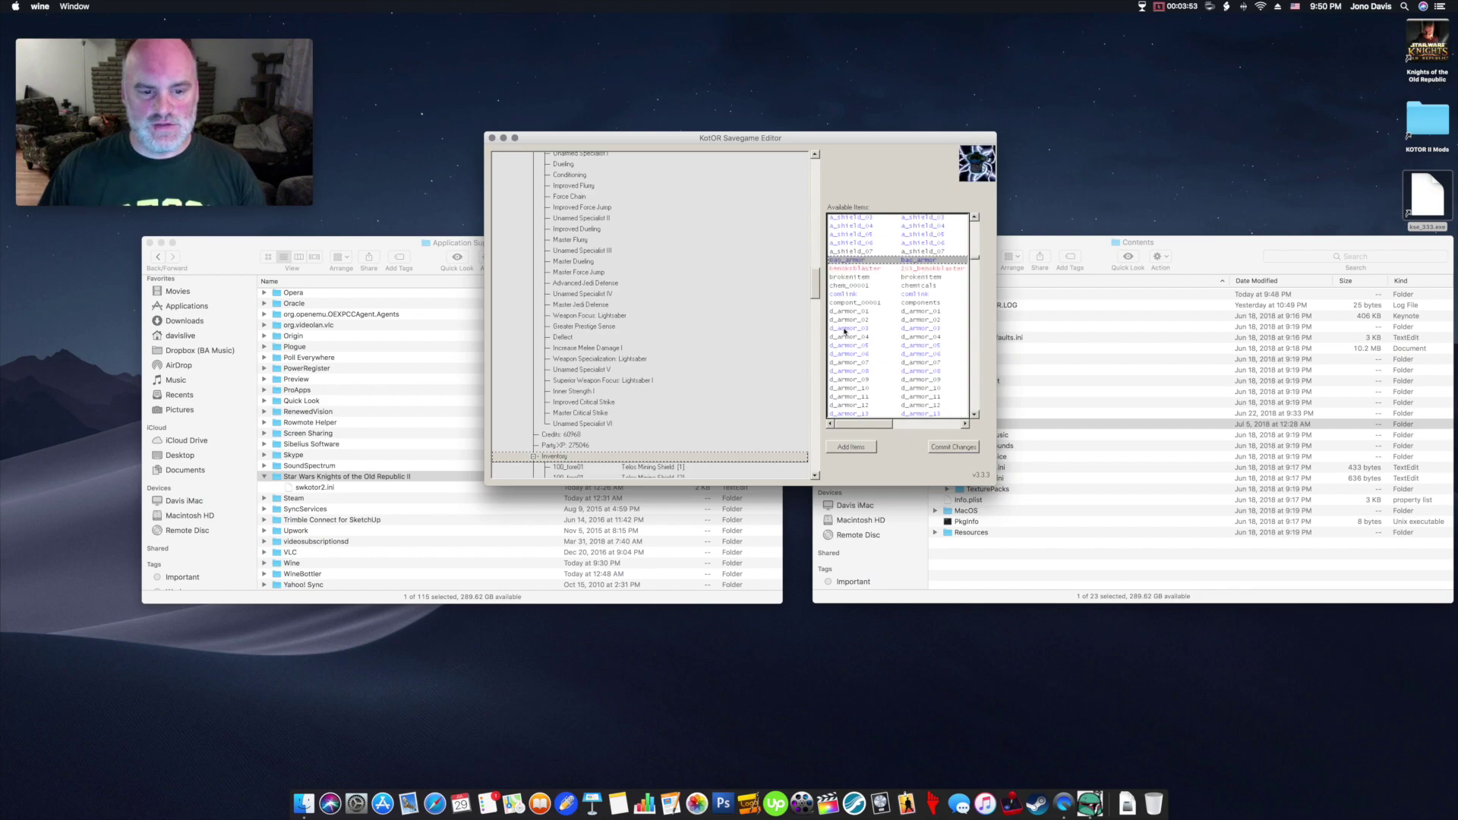
{"action": "left_click", "coordinate": [863, 278]}
{"action": "left_click", "coordinate": [869, 329]}
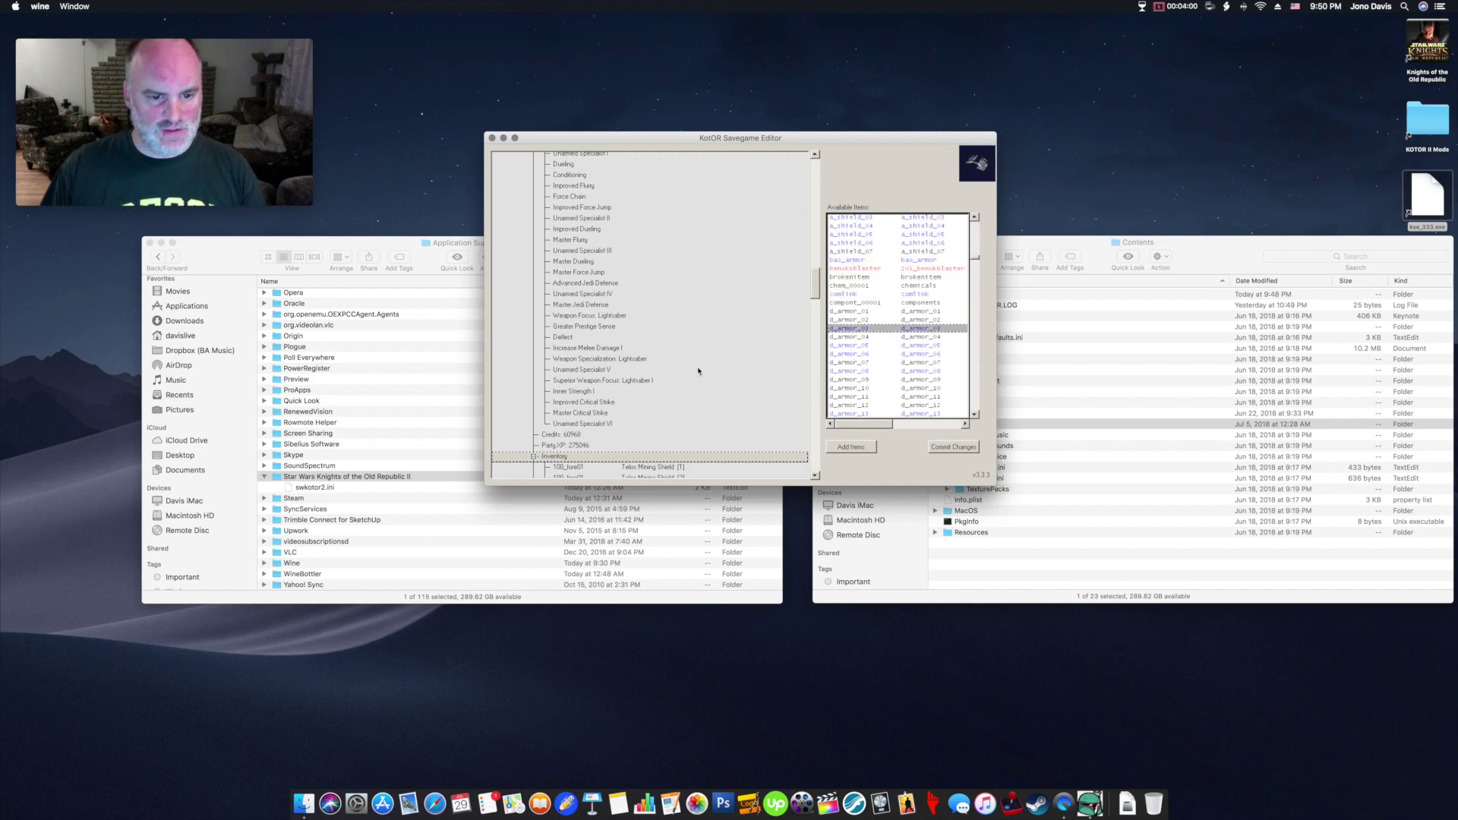
- Look back over the savegame tree and close the KotOR Savegame Editor without adding any items
{"action": "scroll", "coordinate": [752, 303], "scroll_direction": "up", "scroll_amount": 15}
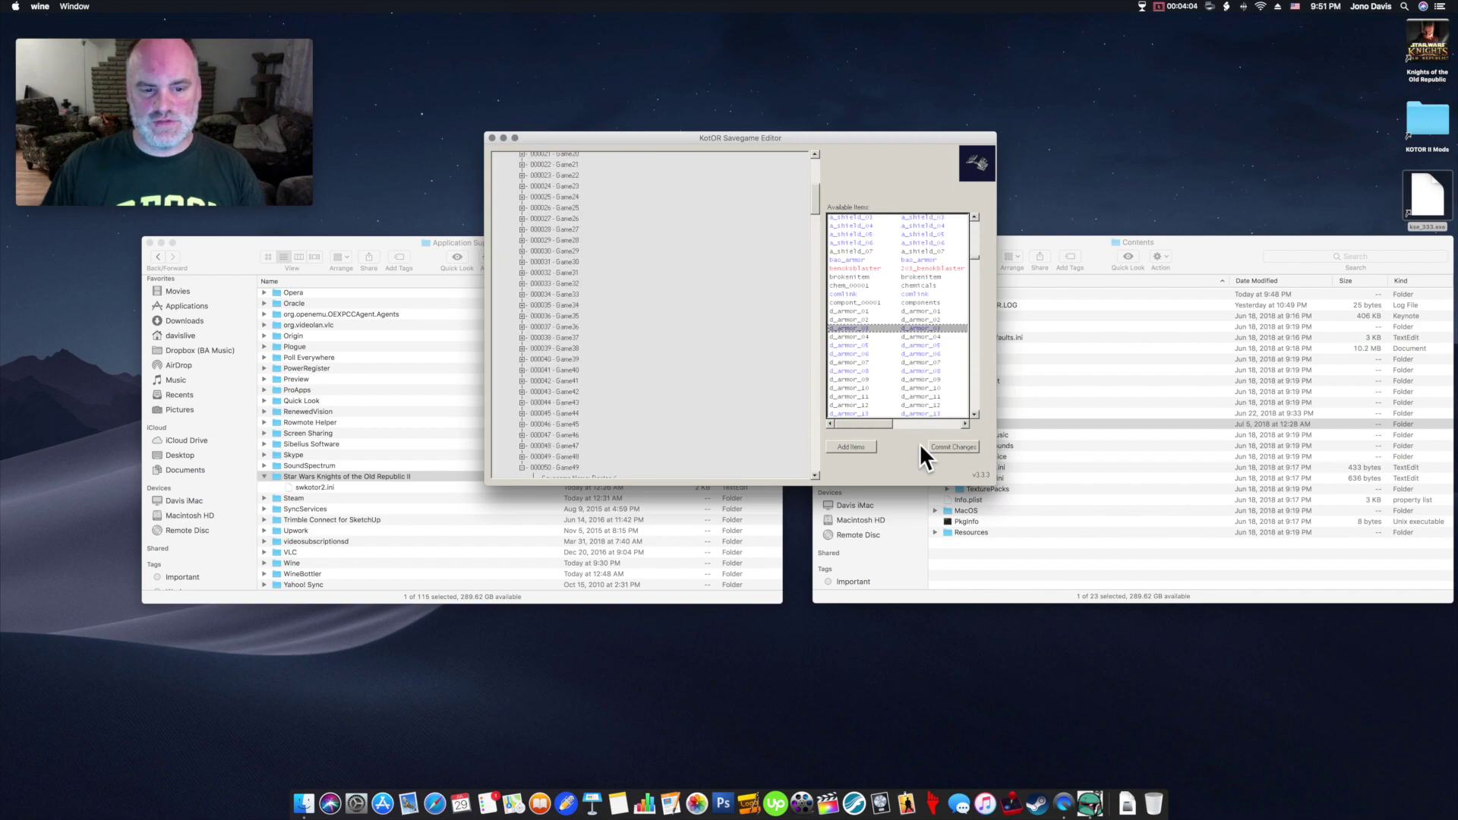
{"action": "scroll", "coordinate": [786, 232], "scroll_direction": "down", "scroll_amount": 10}
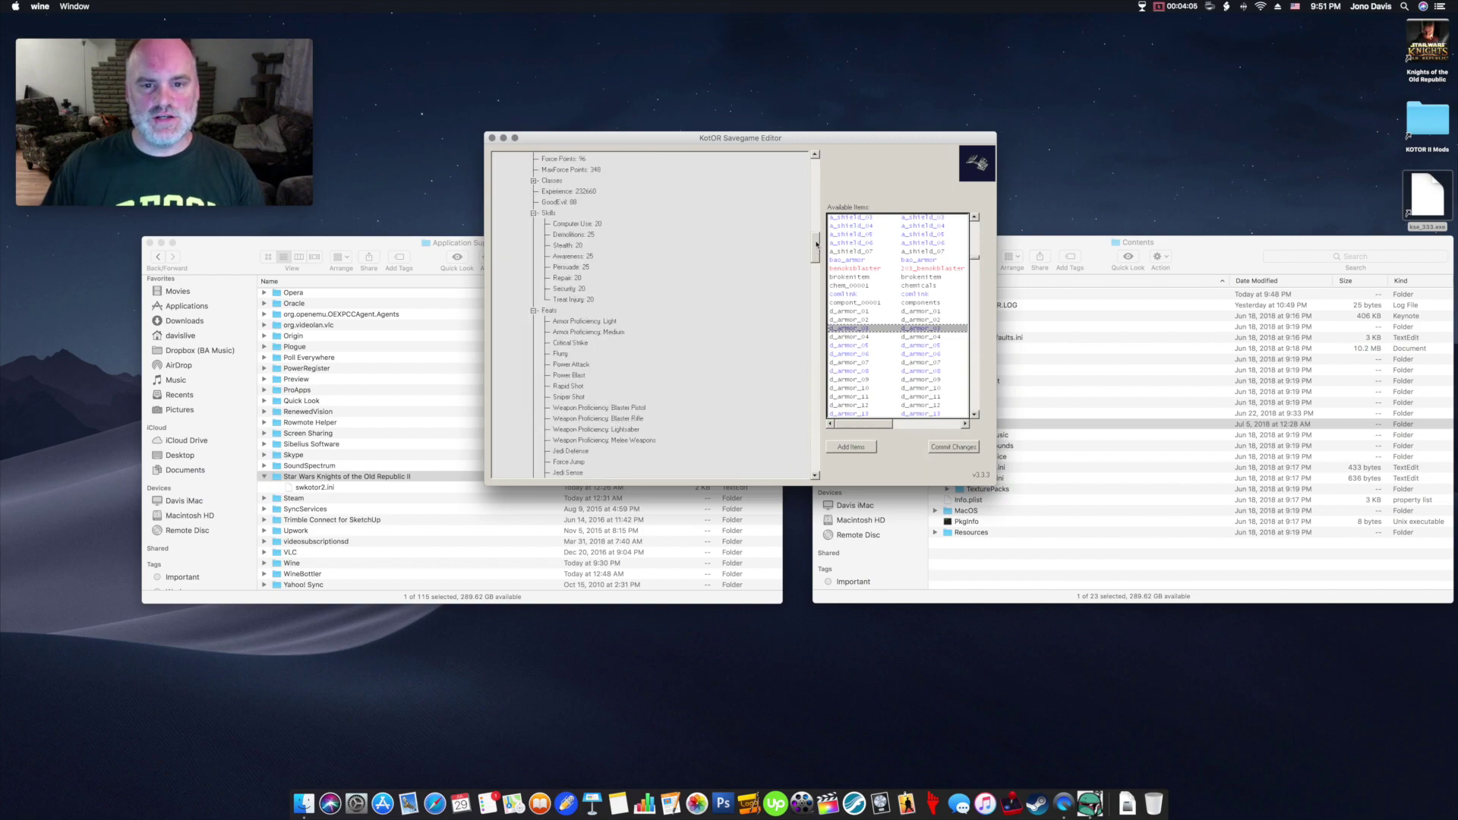
{"action": "left_click", "coordinate": [492, 138]}
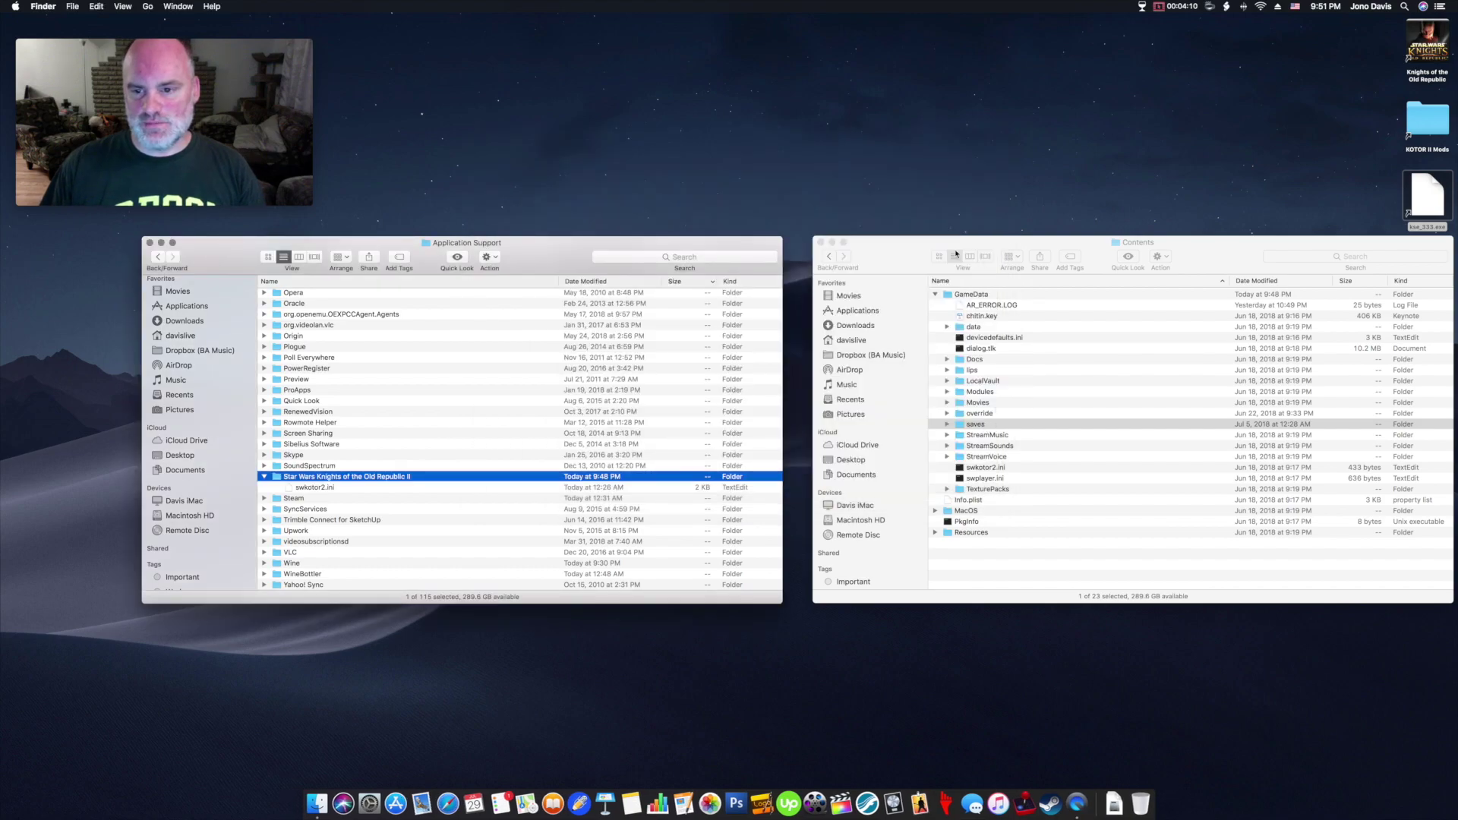
- In Finder, move the saves folder from GameData back into Star Wars Knights of the Old Republic II under Application Support
{"action": "left_click", "coordinate": [924, 253]}
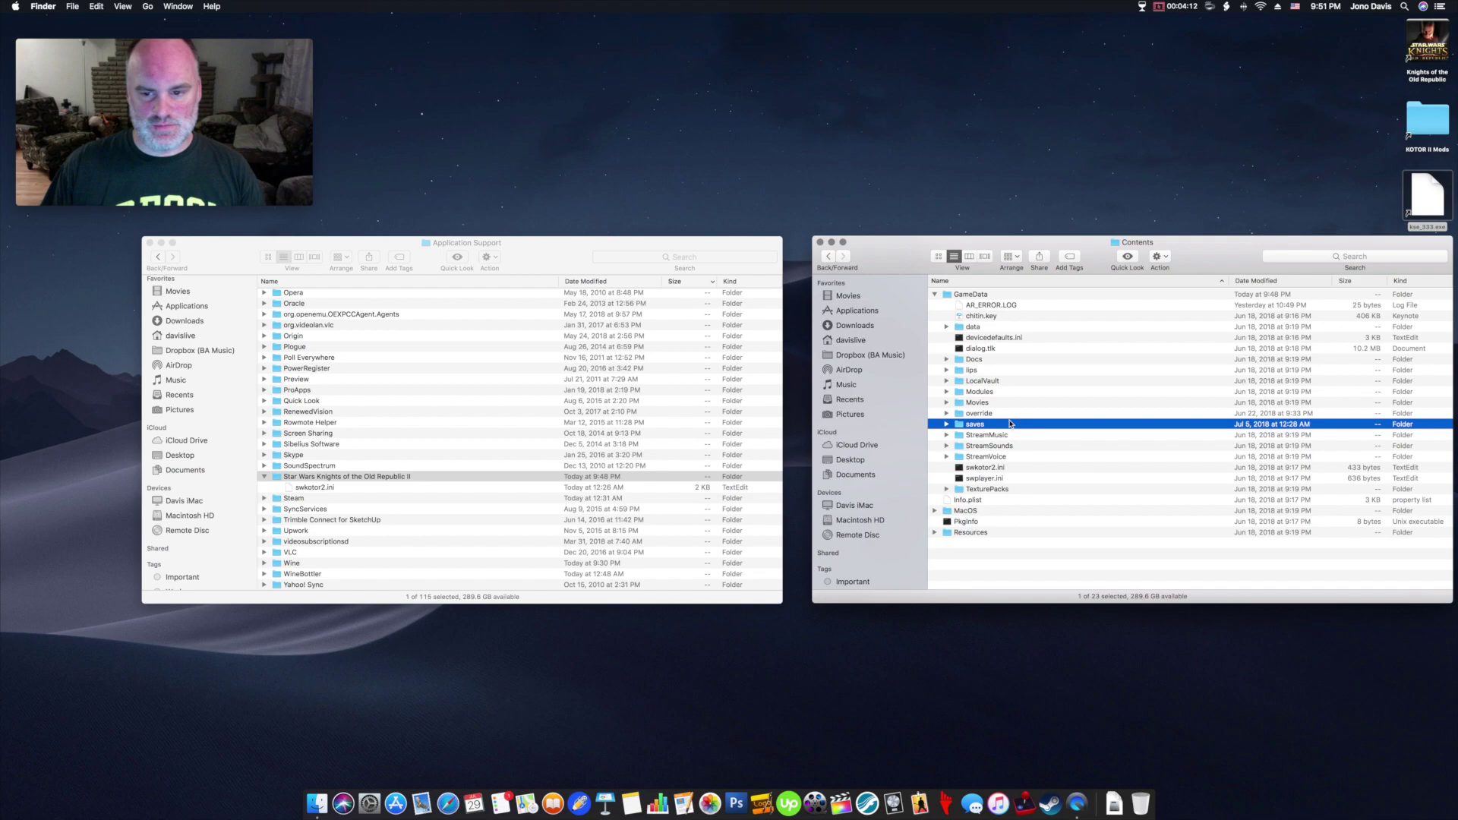
{"action": "left_click_drag", "start_coordinate": [996, 426], "coordinate": [376, 478]}
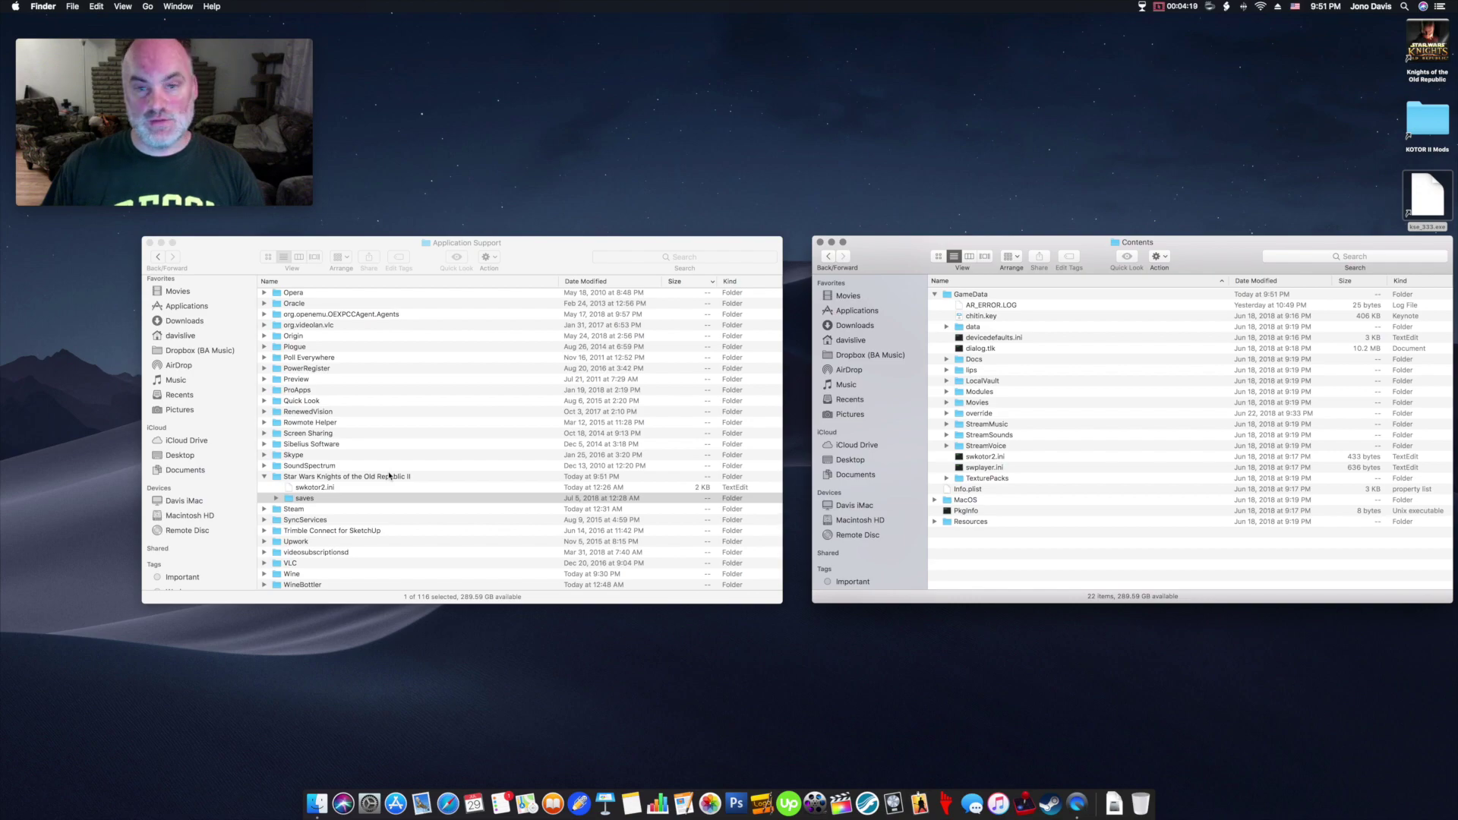
{"action": "mouse_move", "coordinate": [888, 255]}
{"action": "left_mouse_down"}
{"action": "mouse_move", "coordinate": [860, 157]}
{"action": "mouse_move", "coordinate": [874, 259]}
{"action": "left_mouse_up"}
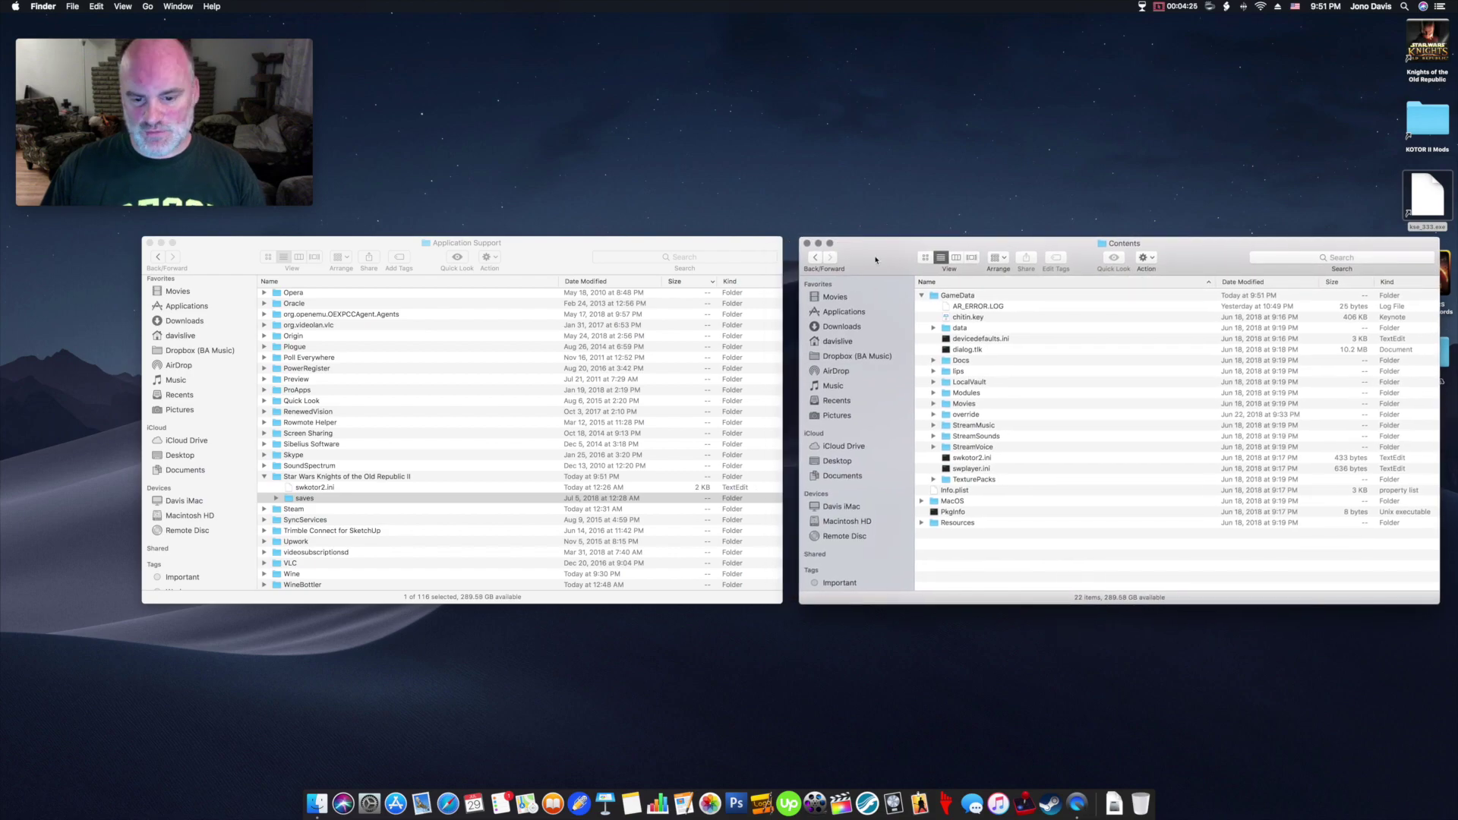
{"action": "left_click", "coordinate": [601, 244]}
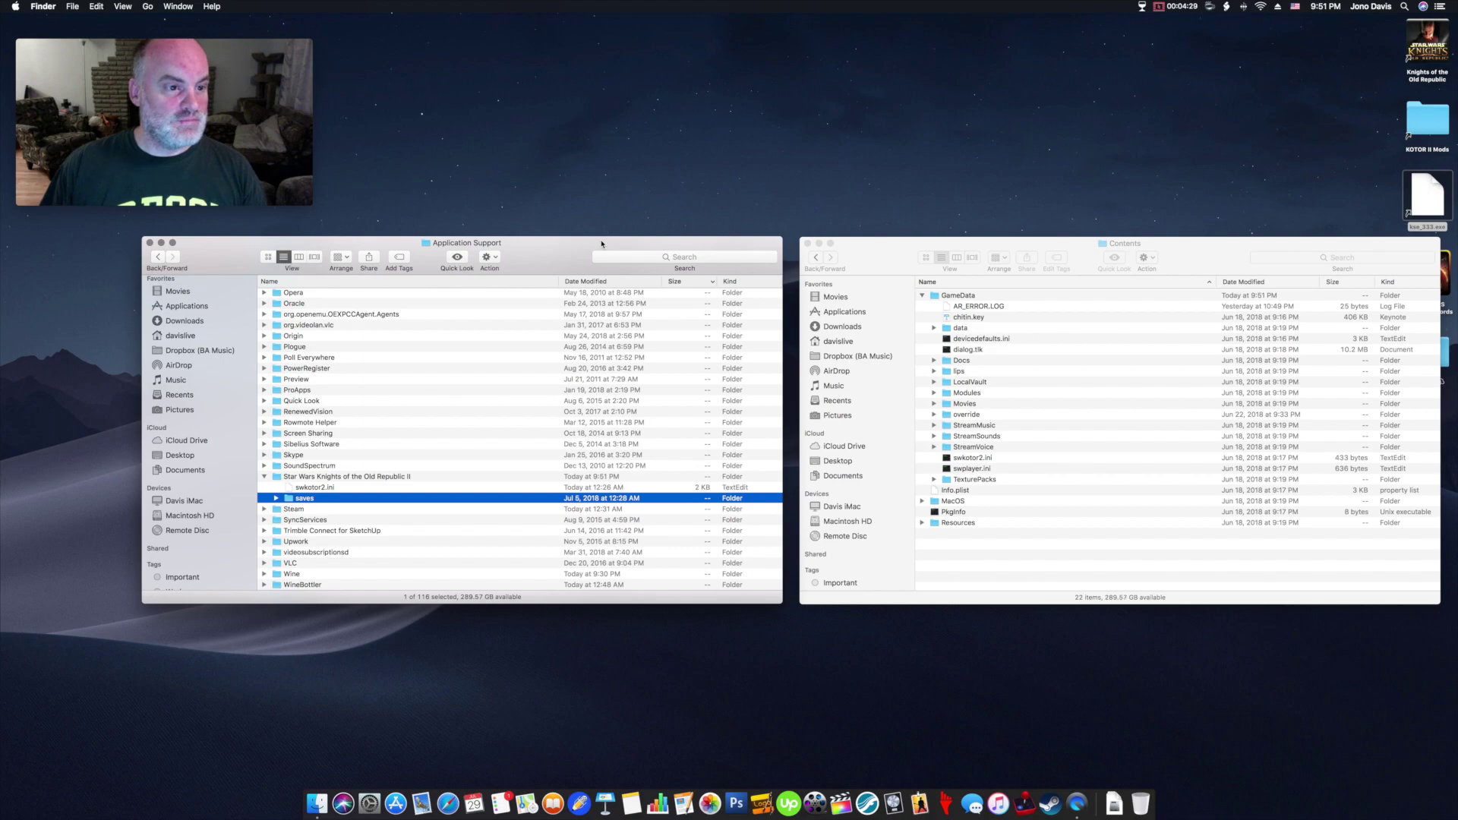